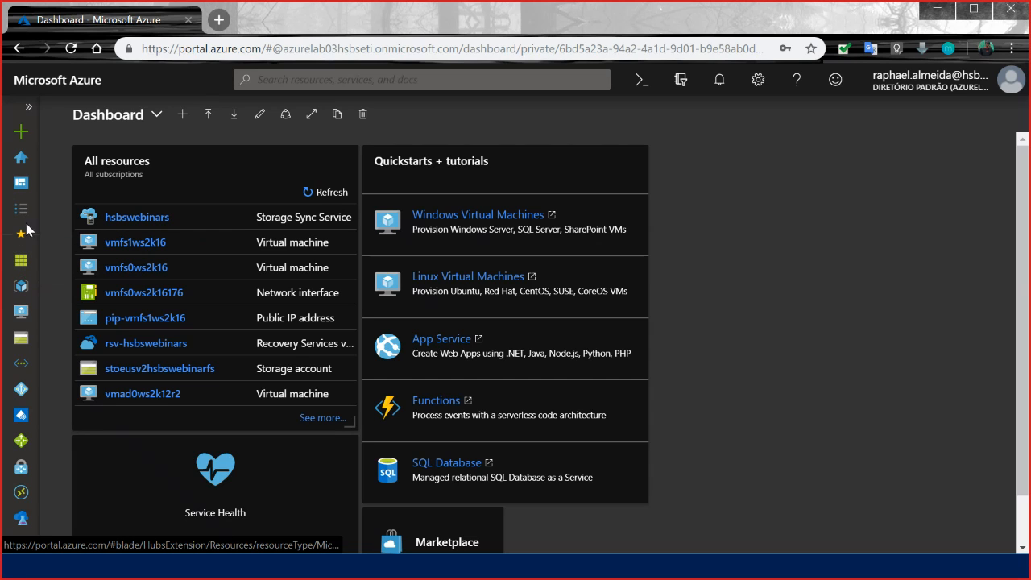
# Open the rg-hsbswebinars resource group from the list of resource groups.
pyautogui.click(18, 290)
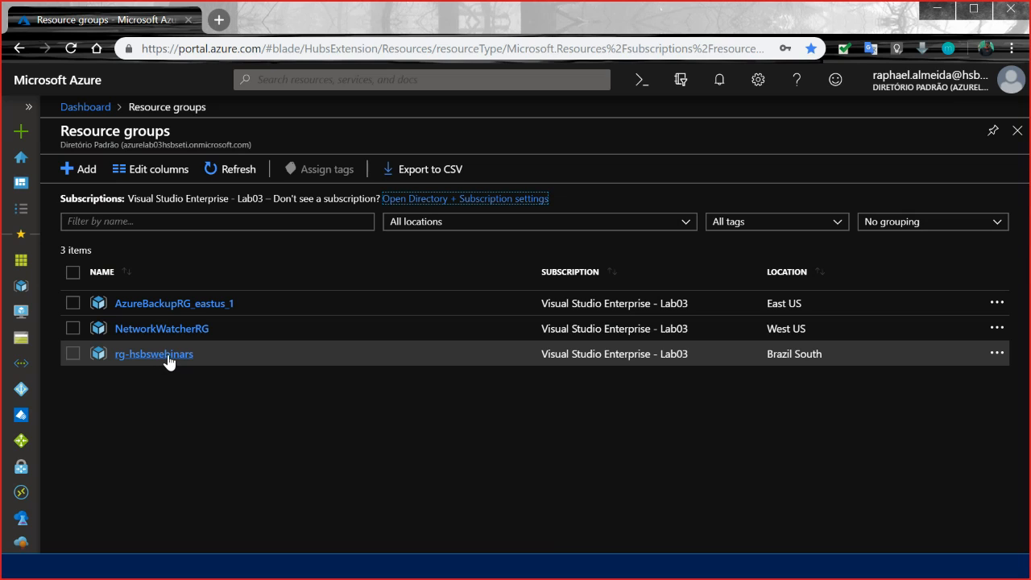
pyautogui.click(169, 361)
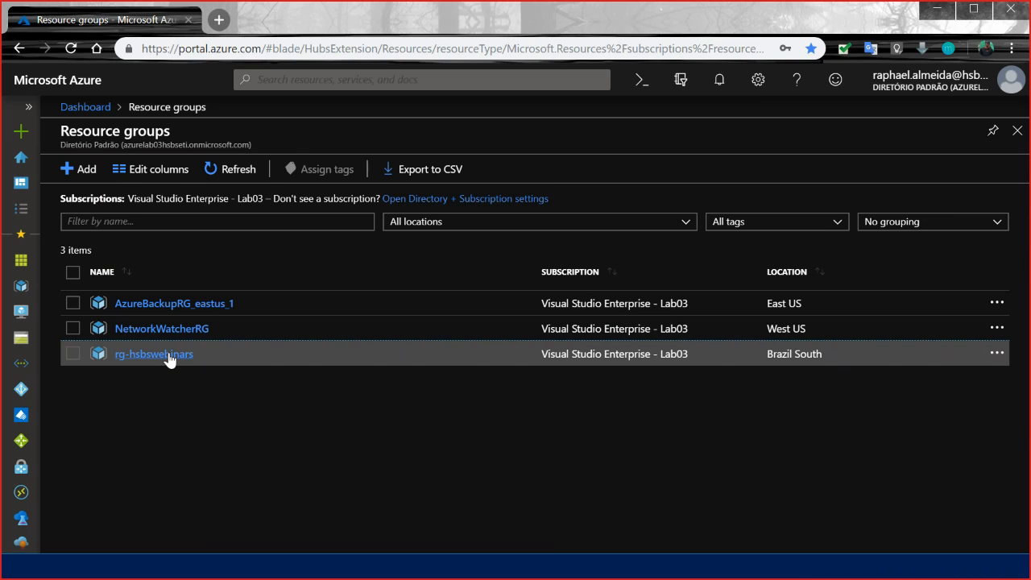
pyautogui.click(169, 358)
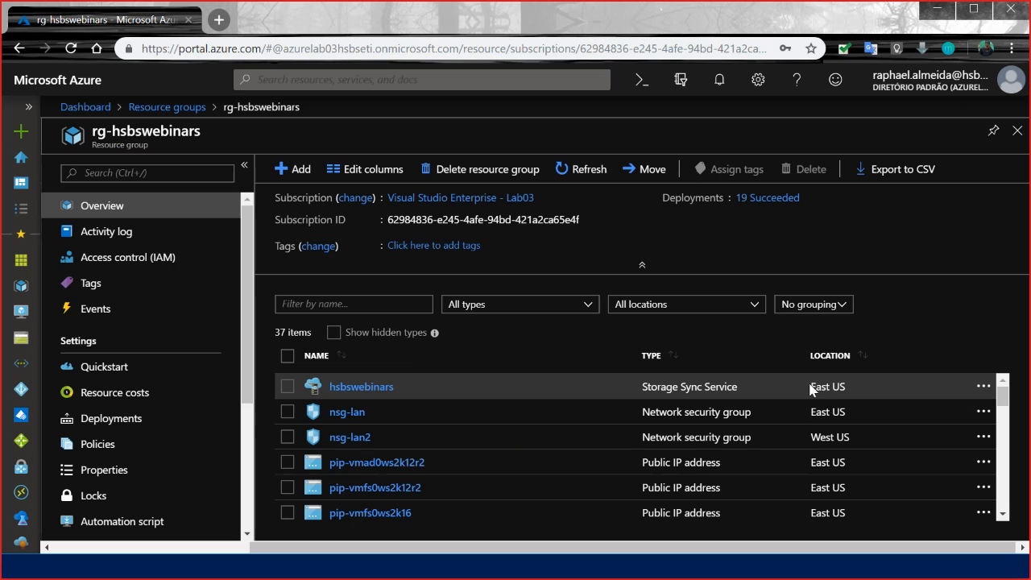
# Sort the resources in rg-hsbswebinars by location and look through the list.
pyautogui.click(830, 358)
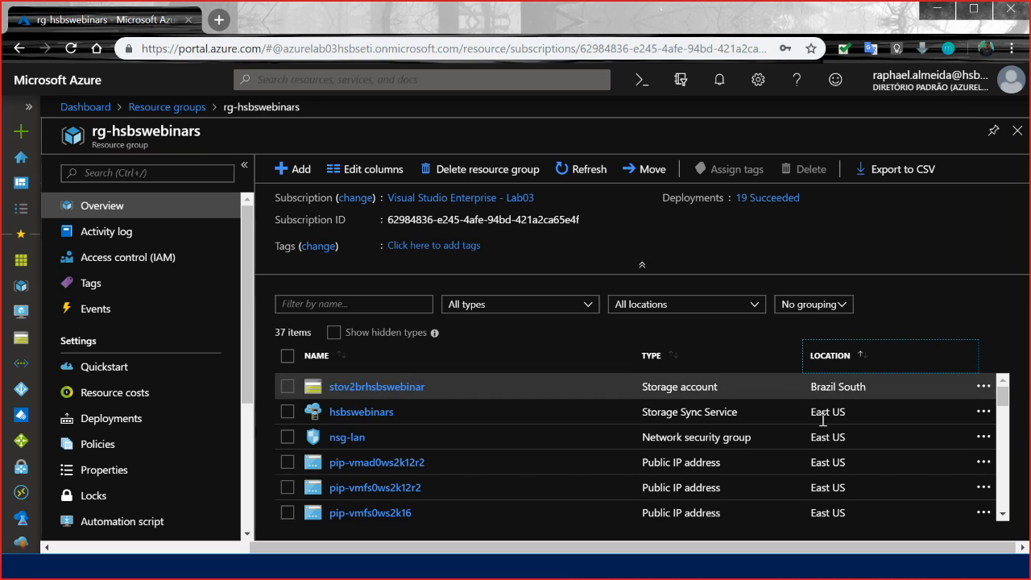
pyautogui.scroll(-1, 835, 425)
pyautogui.scroll(1, 834, 425)
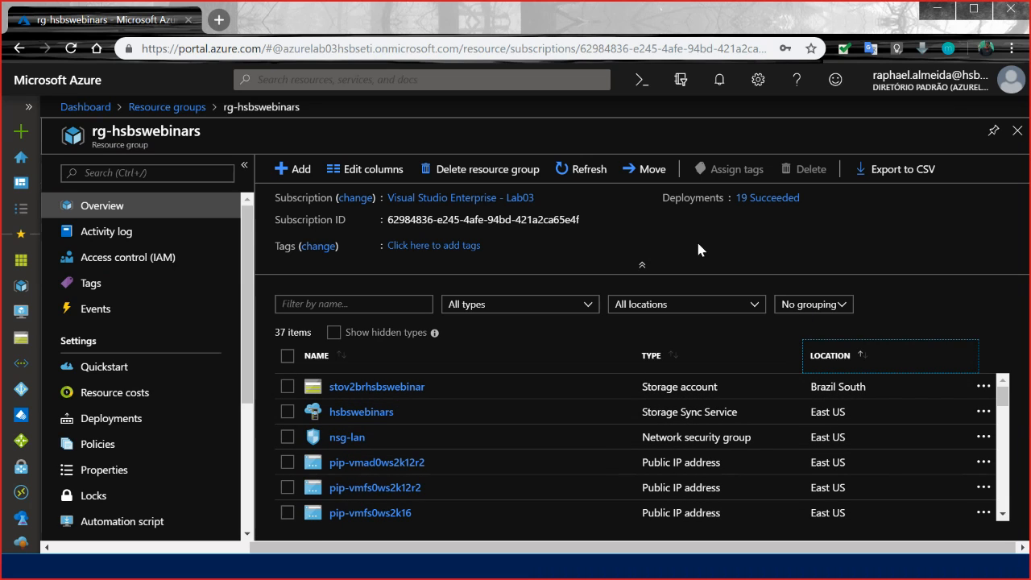
pyautogui.click(658, 251)
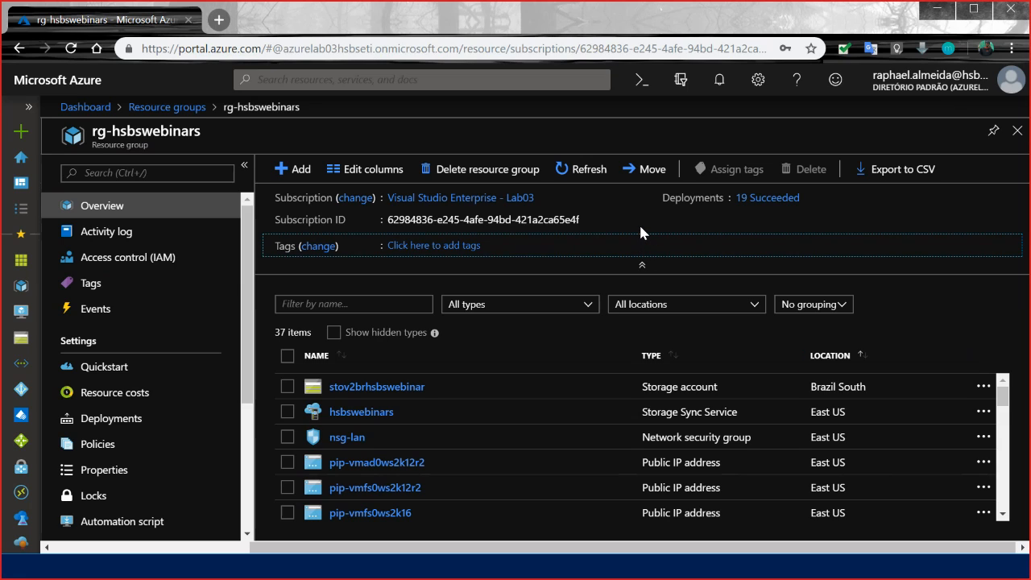
pyautogui.click(743, 132)
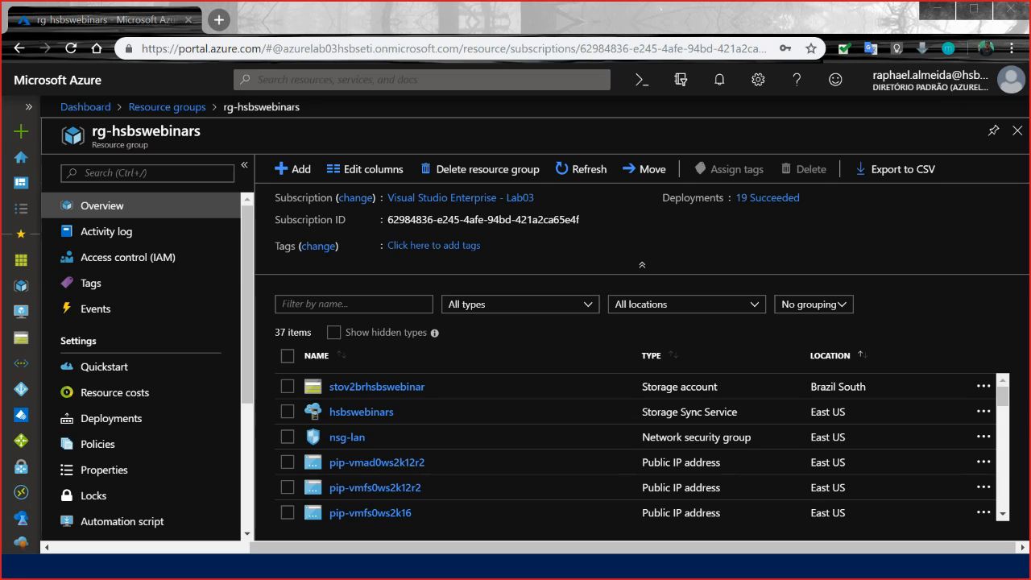
# Check the virtual machines list, and open the hsbswebinars Storage Sync Service from the rg-hsbswebinars resource group.
pyautogui.click(22, 312)
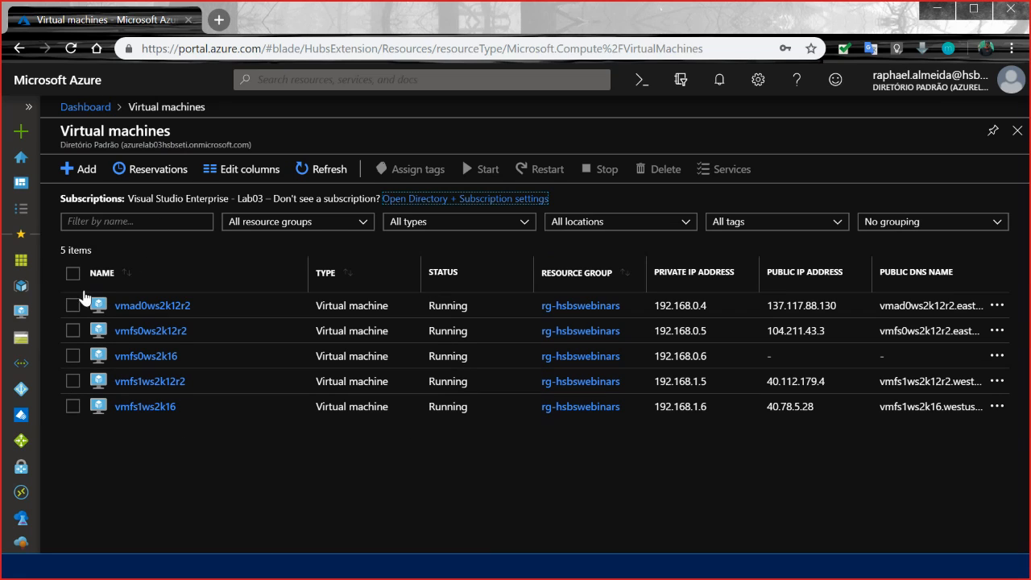
pyautogui.click(21, 287)
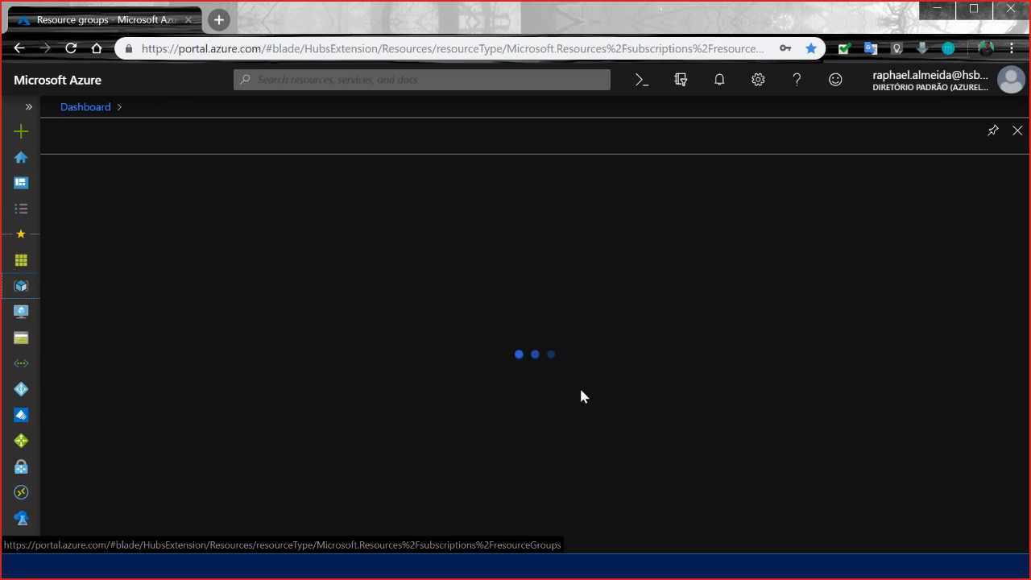
pyautogui.click(983, 10)
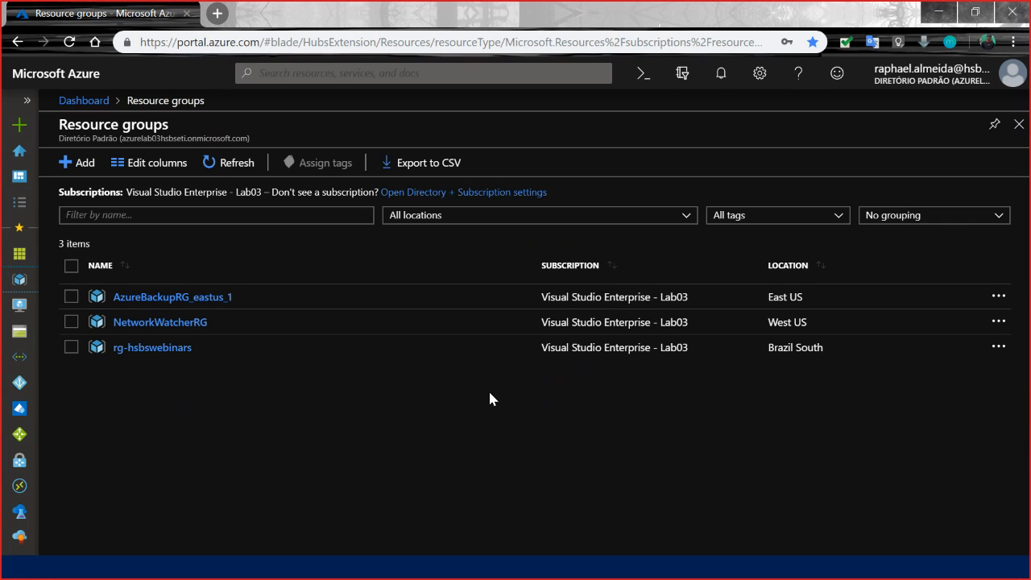
pyautogui.click(173, 348)
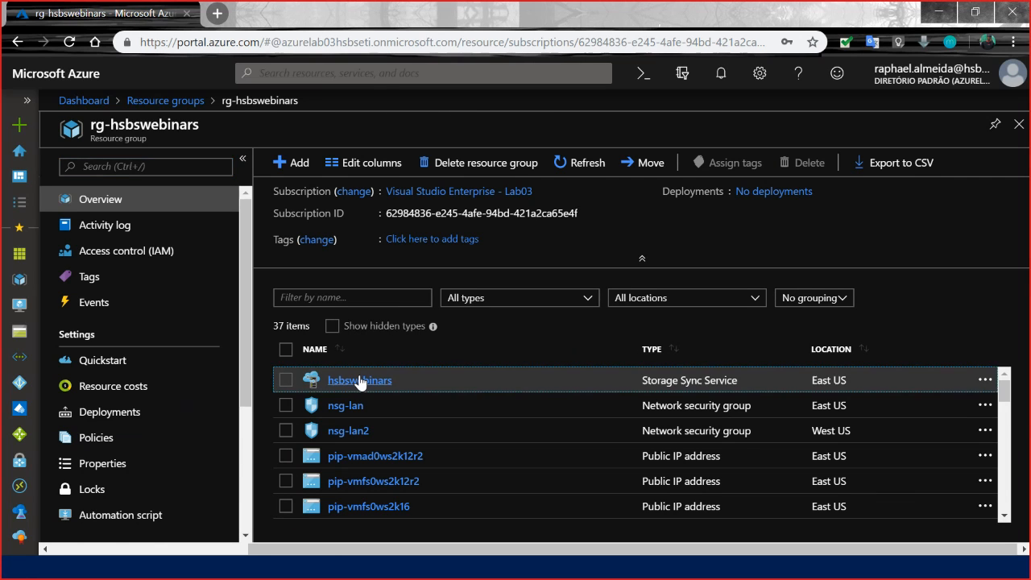
pyautogui.click(359, 380)
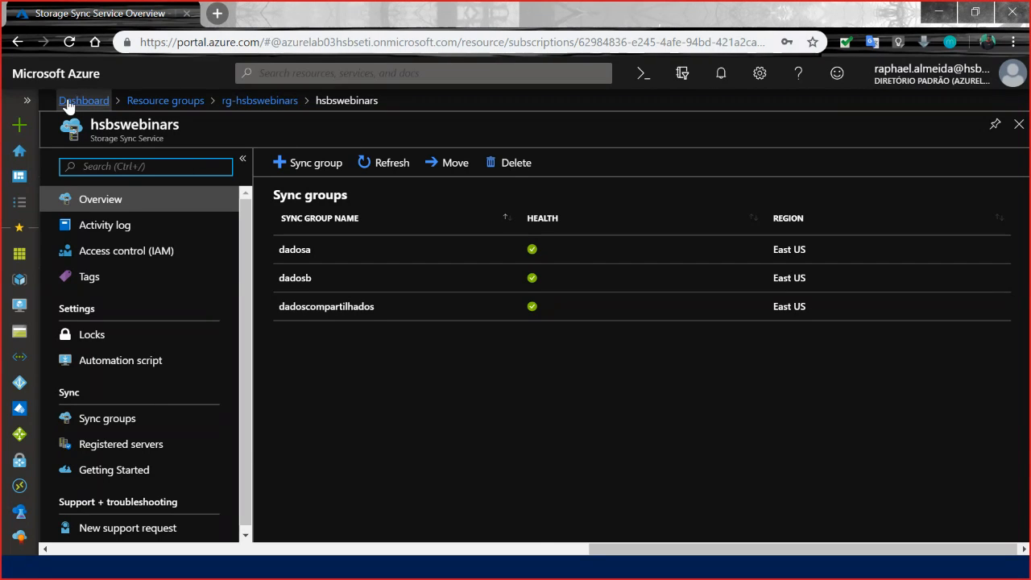
# Open the portal dashboard in a second tab and inspect the endpoints of the dadoscompartilhados, dadosa and dadosb sync groups.
pyautogui.middleClick(61, 75)
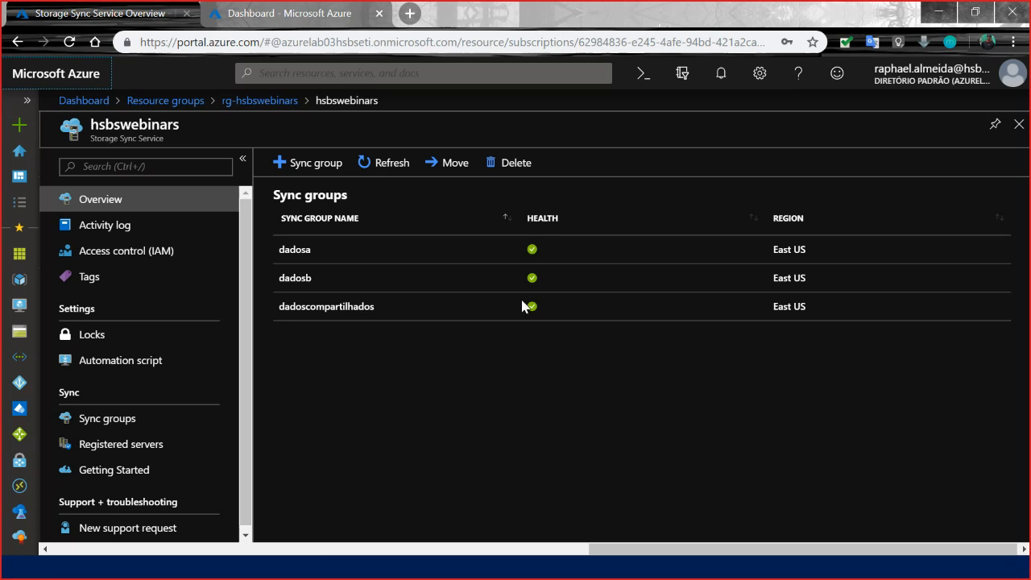
pyautogui.click(332, 307)
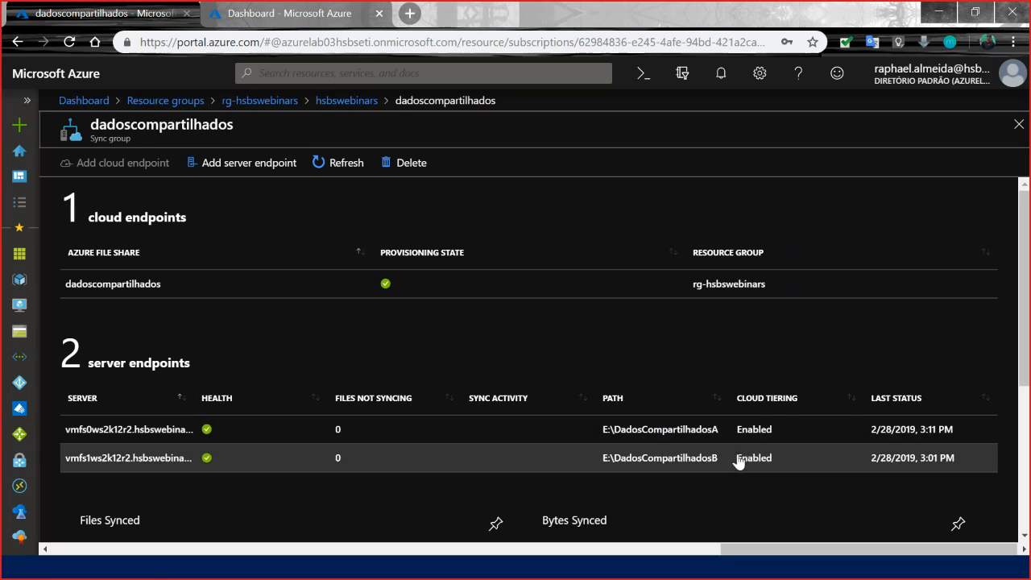
pyautogui.click(345, 101)
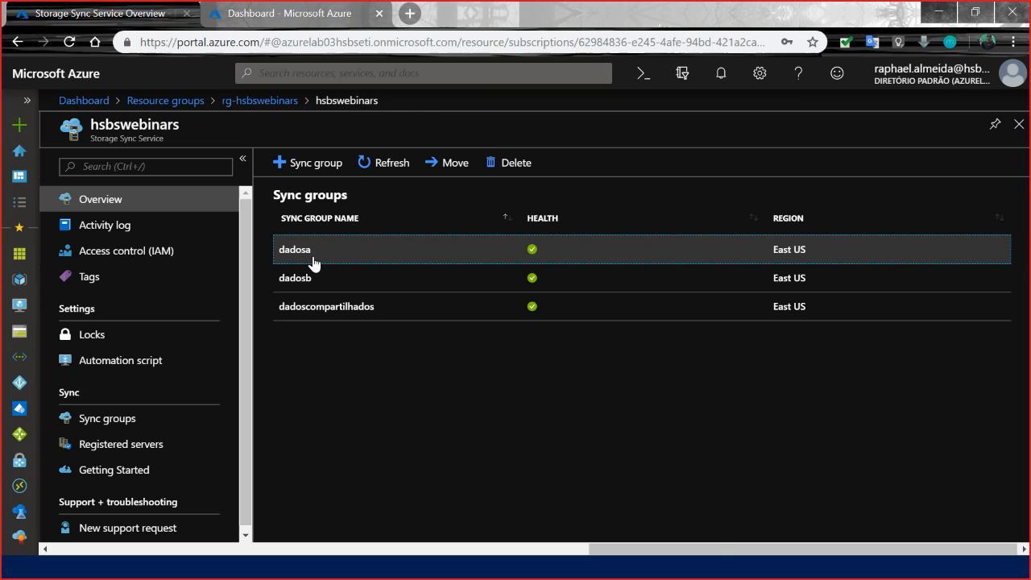
pyautogui.click(313, 262)
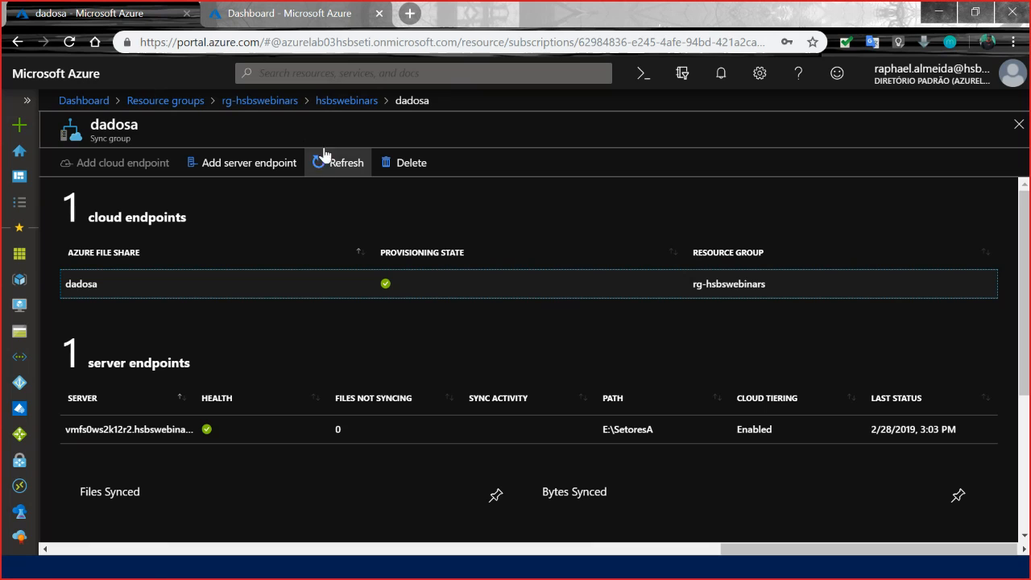
pyautogui.click(346, 101)
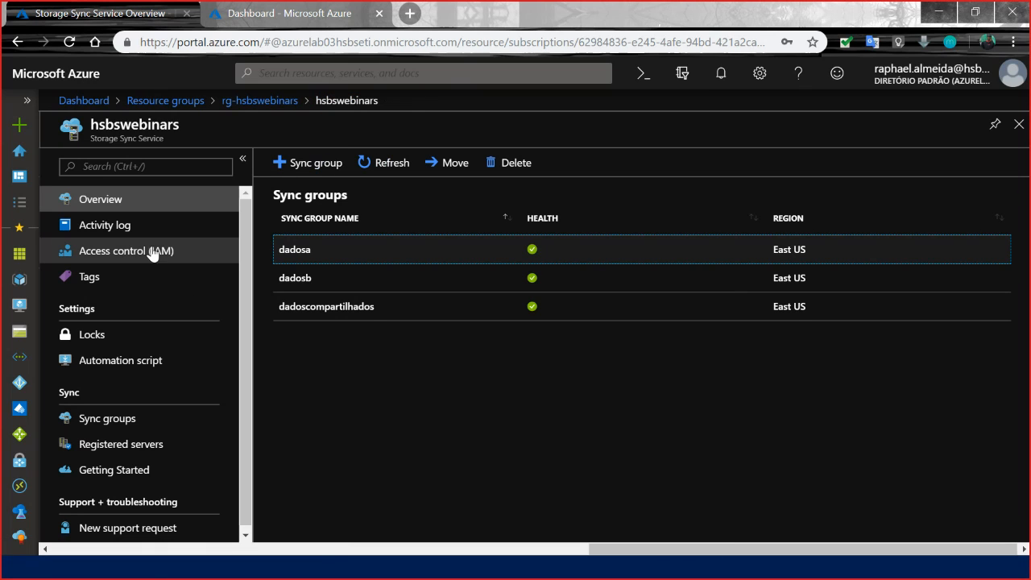
pyautogui.click(283, 278)
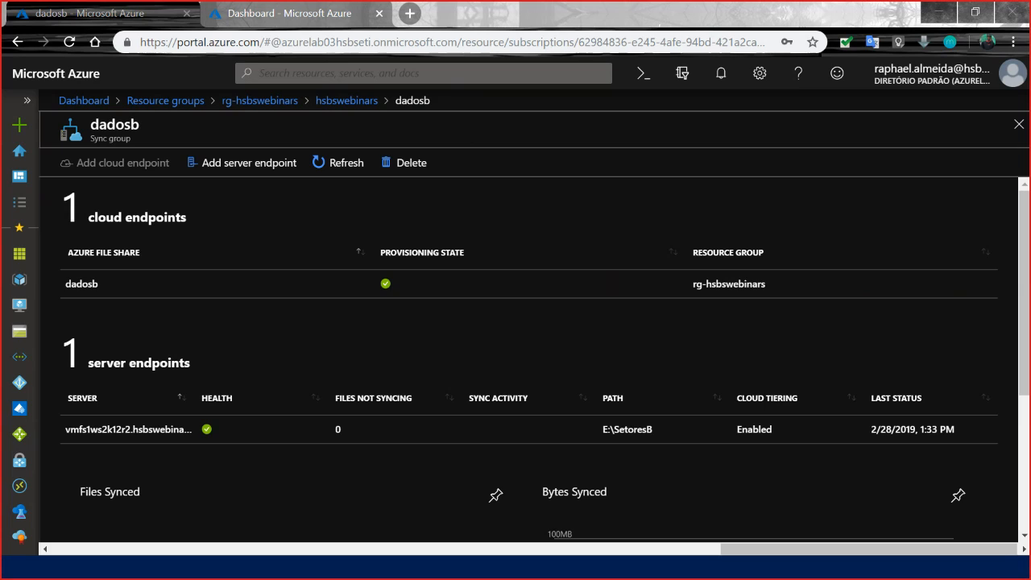
# Switch to the remote desktop session on vmfs0ws2k12r2 and clear away the PowerShell ISE, browser, downloads and Storage Explorer windows.
pyautogui.moveTo(953, 380); pyautogui.dragTo(789, 2)
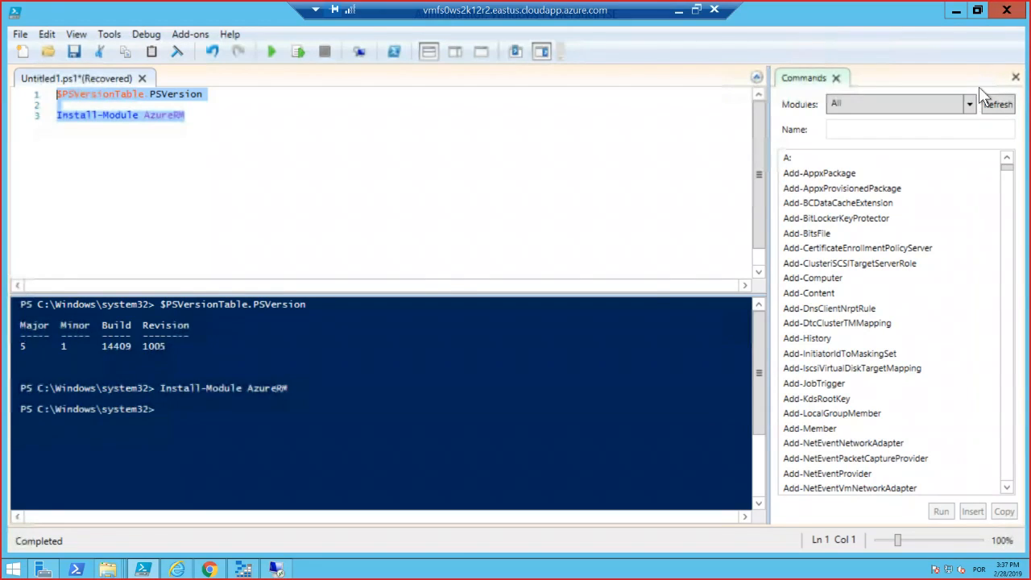
pyautogui.click(1007, 13)
pyautogui.click(632, 343)
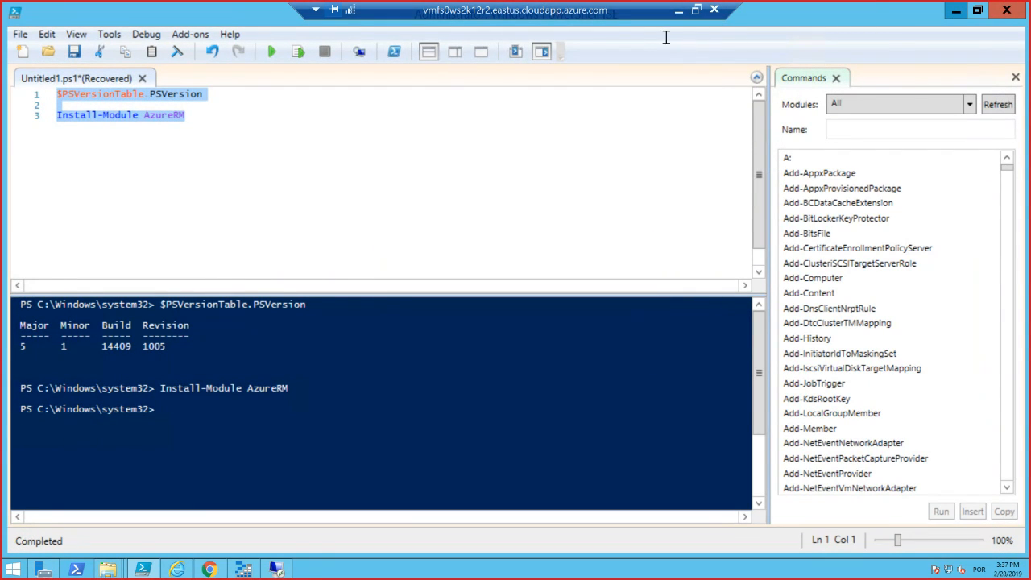
pyautogui.click(678, 10)
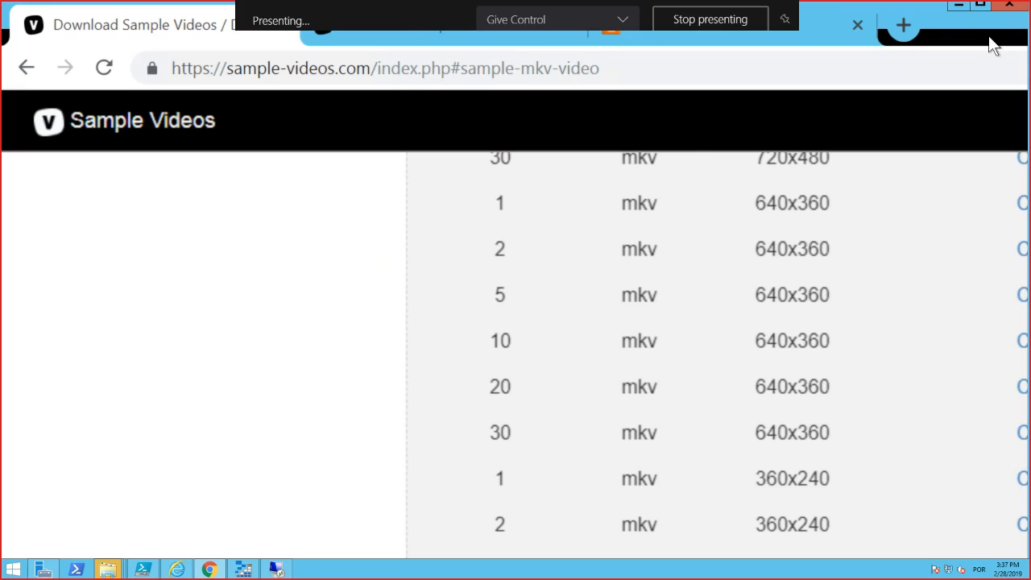
pyautogui.click(1008, 5)
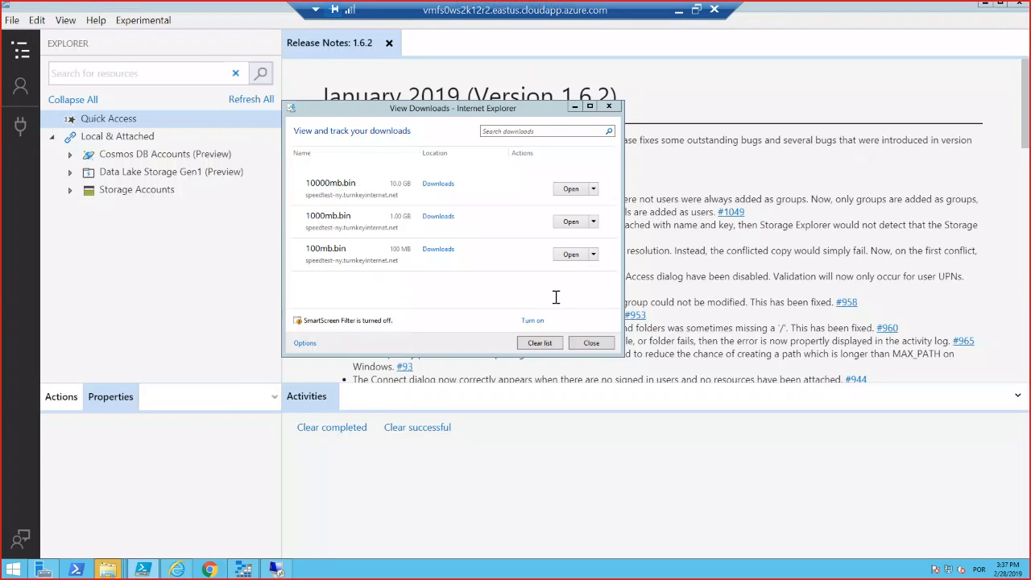
pyautogui.click(591, 342)
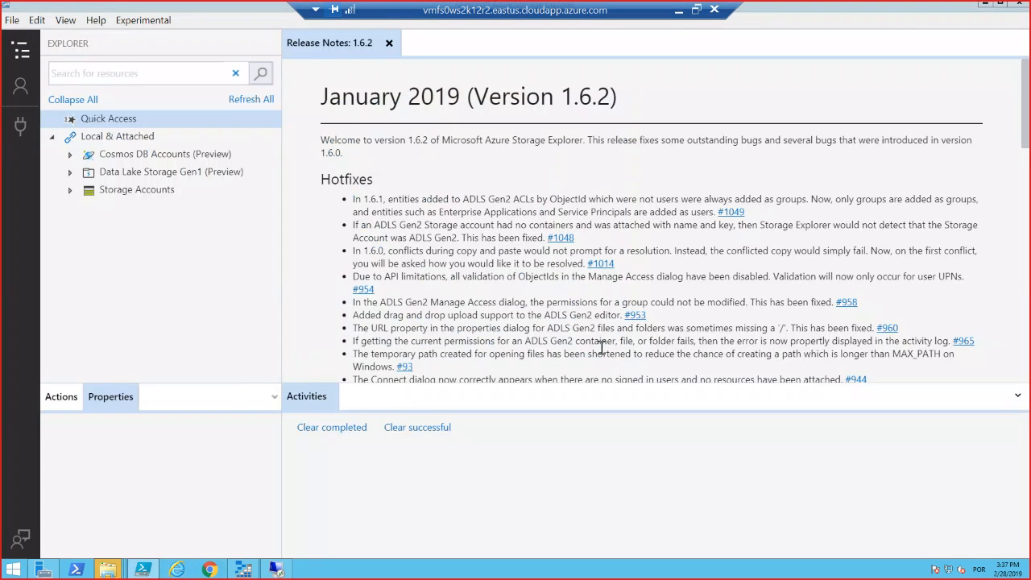
pyautogui.click(998, 4)
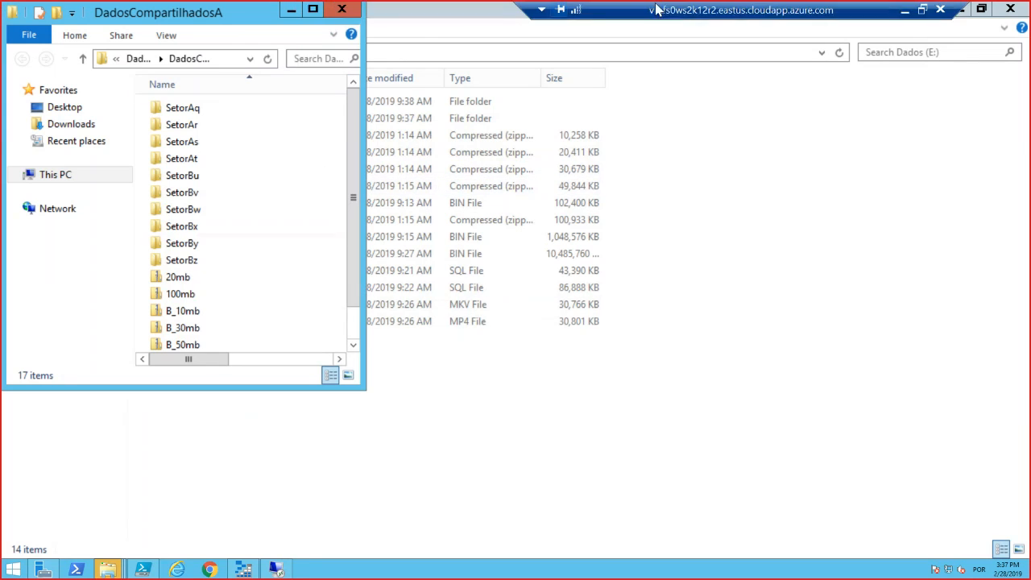
# Move the DadosCompartilhadosA folder window aside to fill half the screen and bring the Dados (E:) window to the front.
pyautogui.moveTo(122, 17); pyautogui.dragTo(7, 184)
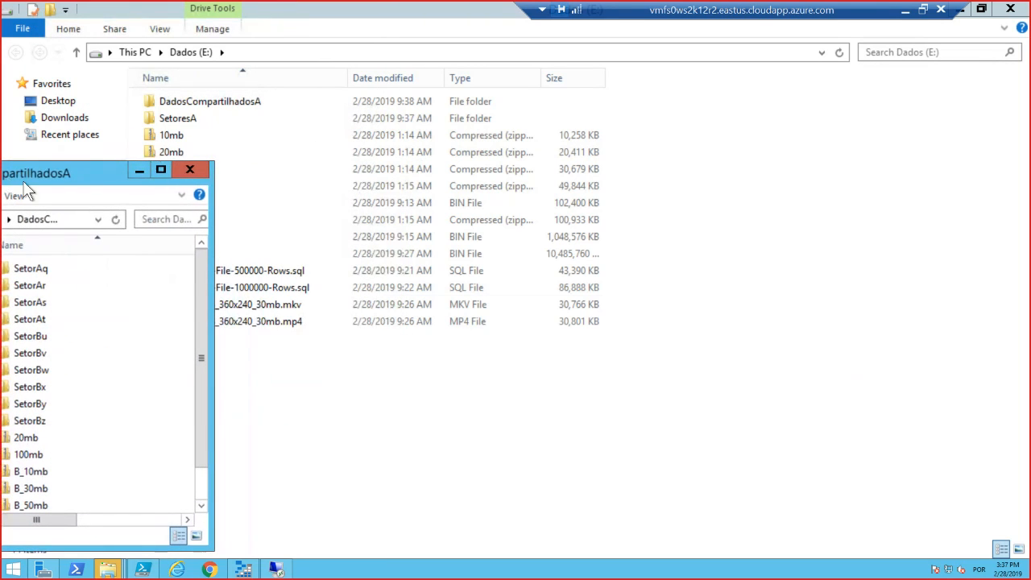
pyautogui.moveTo(95, 168); pyautogui.dragTo(1, 166)
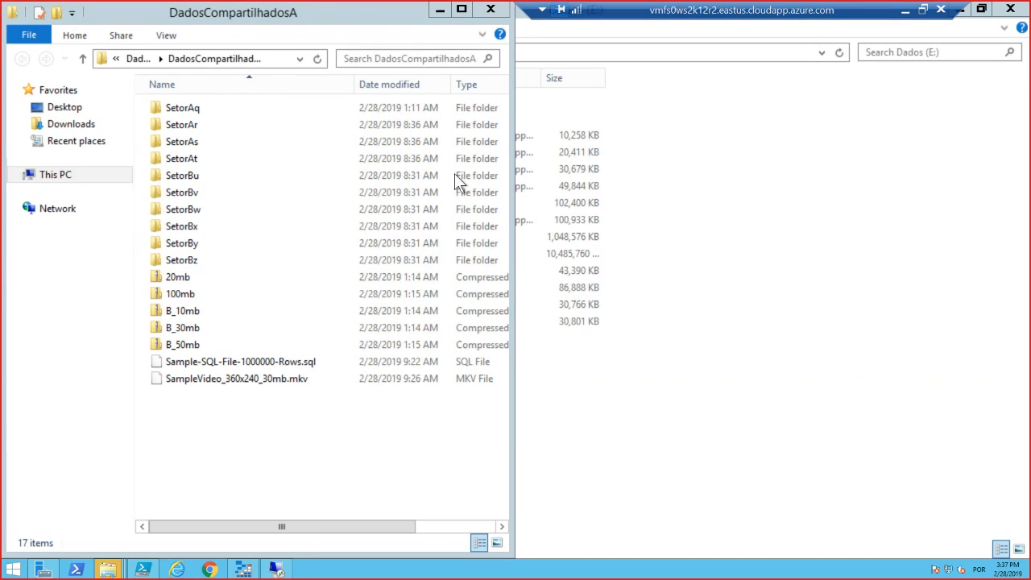
pyautogui.click(568, 164)
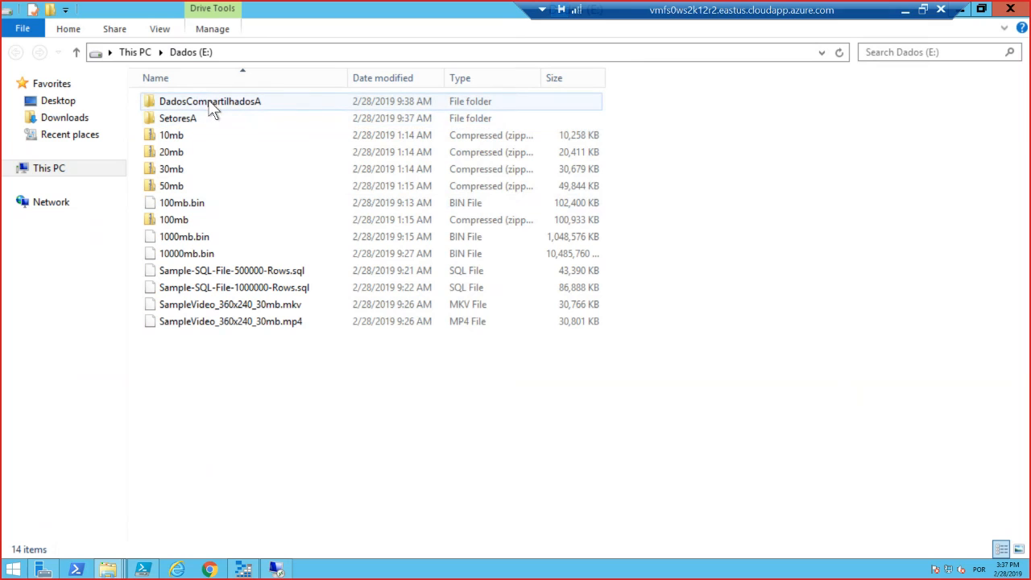
# Highlight the loose sample files, the SetoresA folder and the DadosCompartilhadosA folder in turn on the Dados (E:) drive.
pyautogui.moveTo(520, 413); pyautogui.dragTo(163, 134)
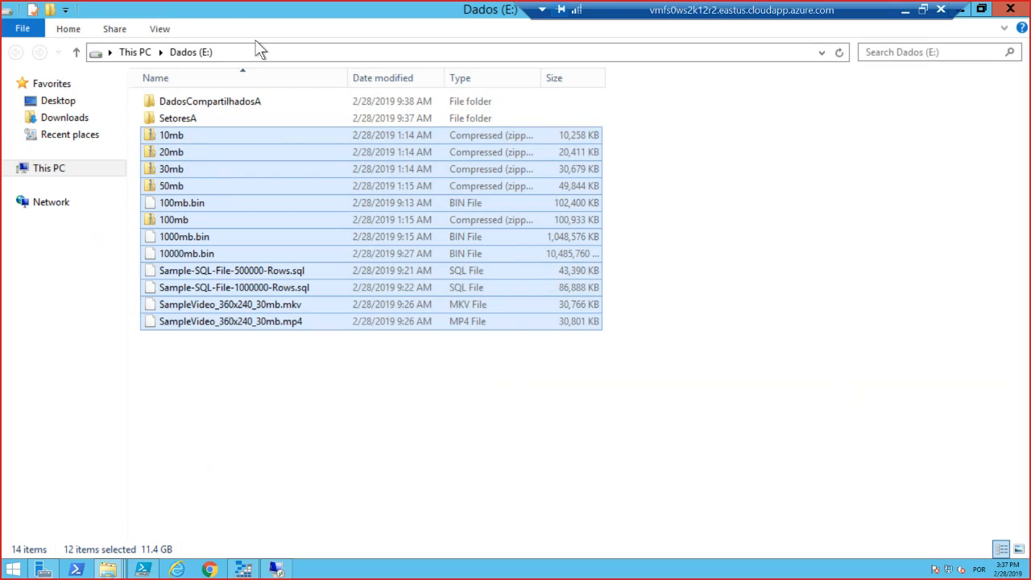
pyautogui.click(219, 114)
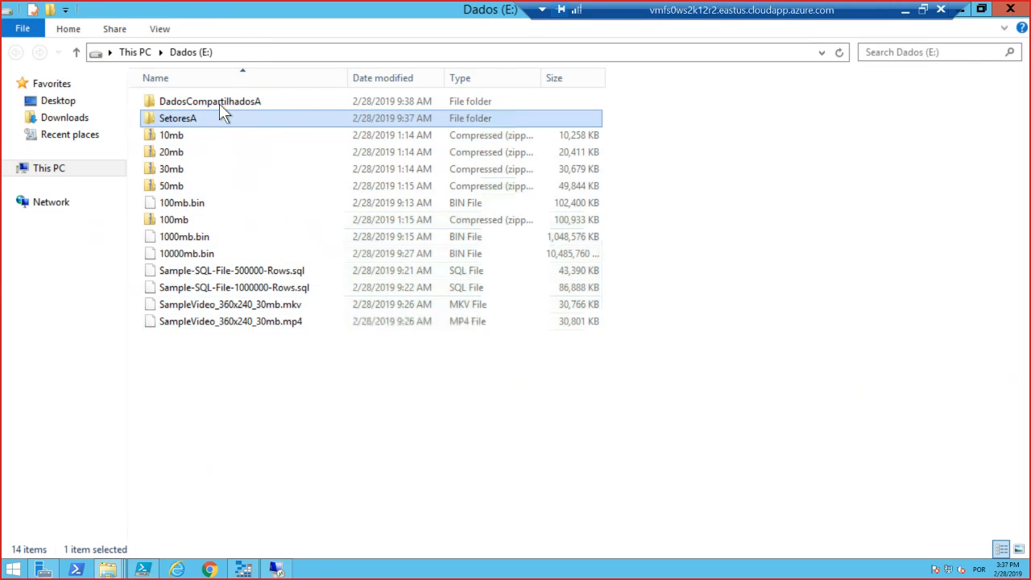
pyautogui.click(220, 103)
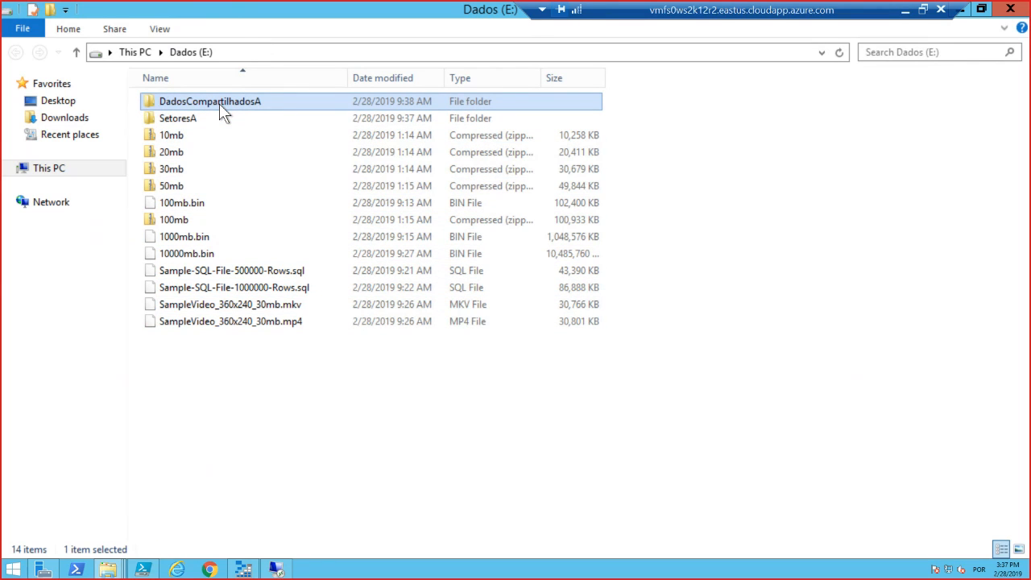
# Examine the full contents of the DadosCompartilhadosA folder and return to the root of the Dados (E:) drive.
pyautogui.doubleClick(231, 103)
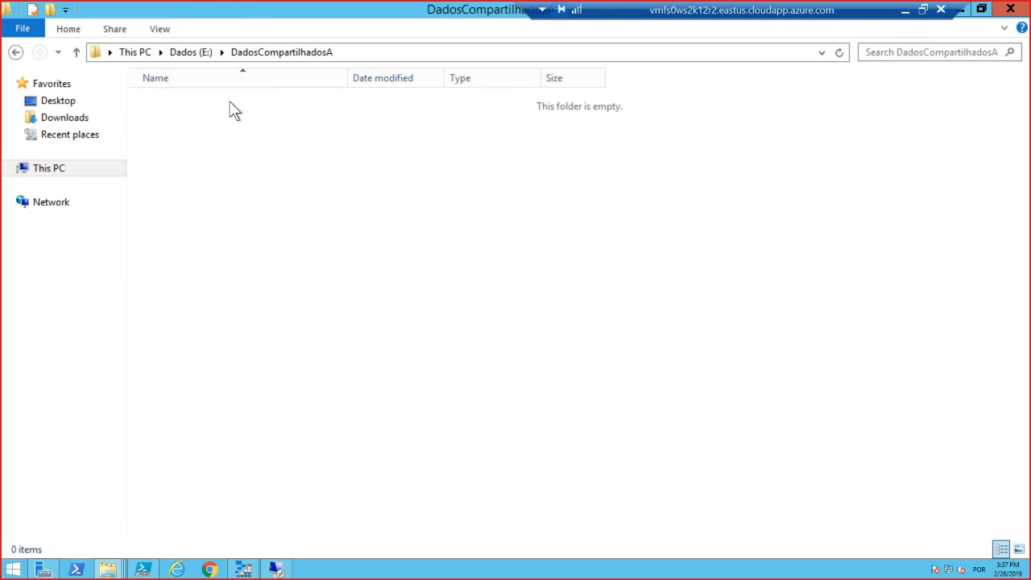
pyautogui.moveTo(265, 415); pyautogui.dragTo(177, 93)
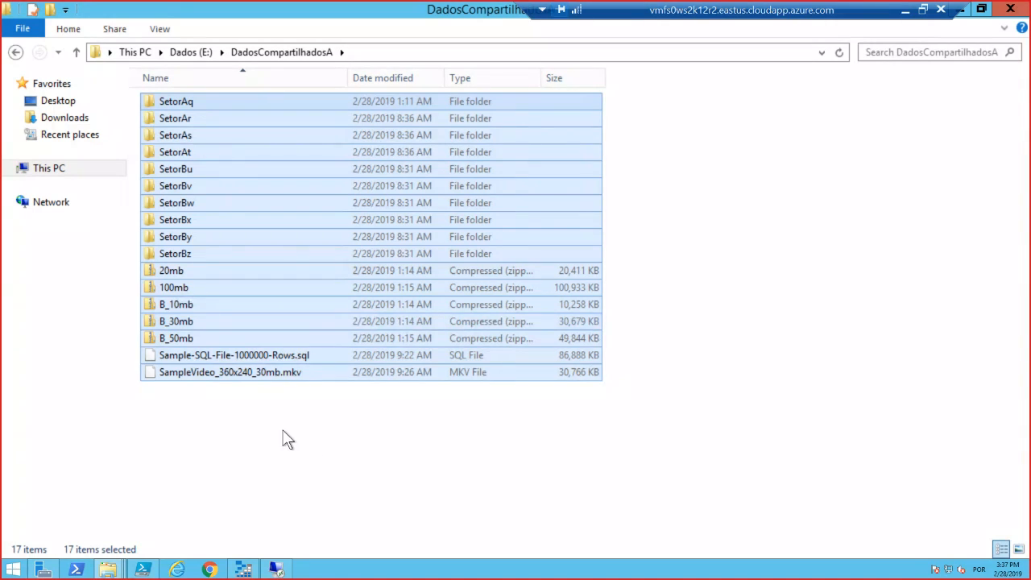
pyautogui.click(328, 447)
pyautogui.moveTo(230, 425); pyautogui.dragTo(230, 95)
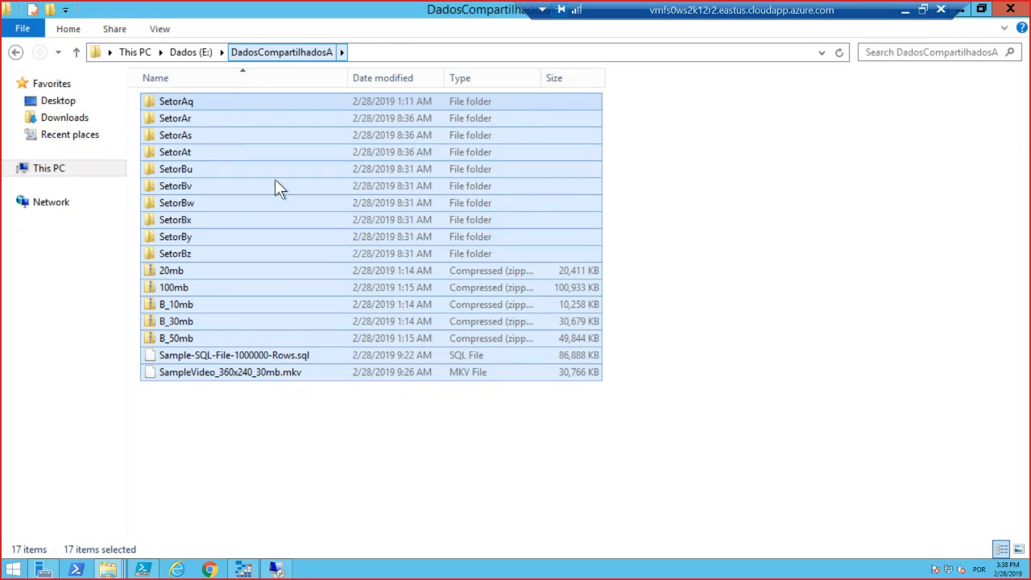
pyautogui.click(330, 429)
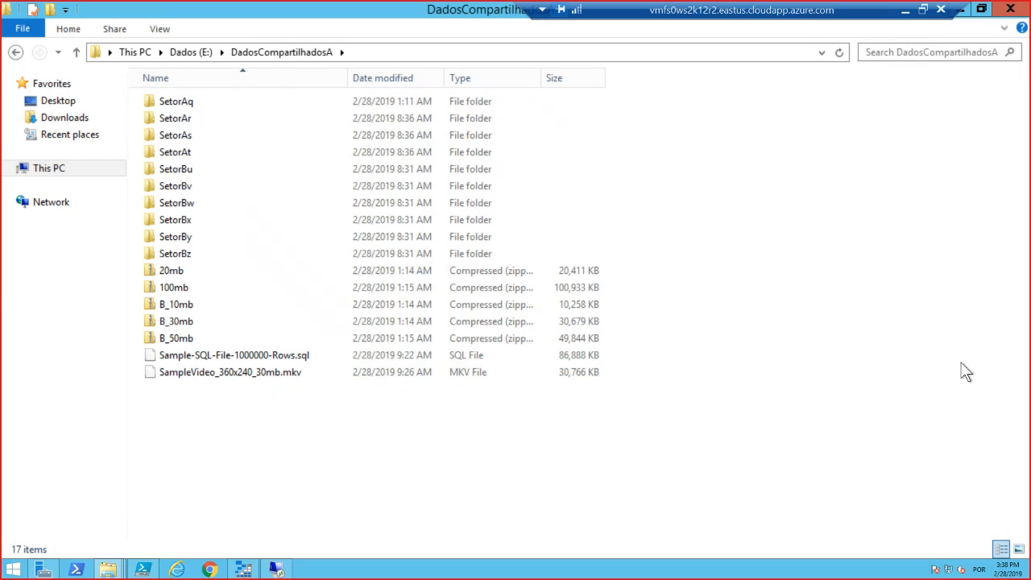
pyautogui.moveTo(234, 420); pyautogui.dragTo(253, 437)
pyautogui.click(191, 51)
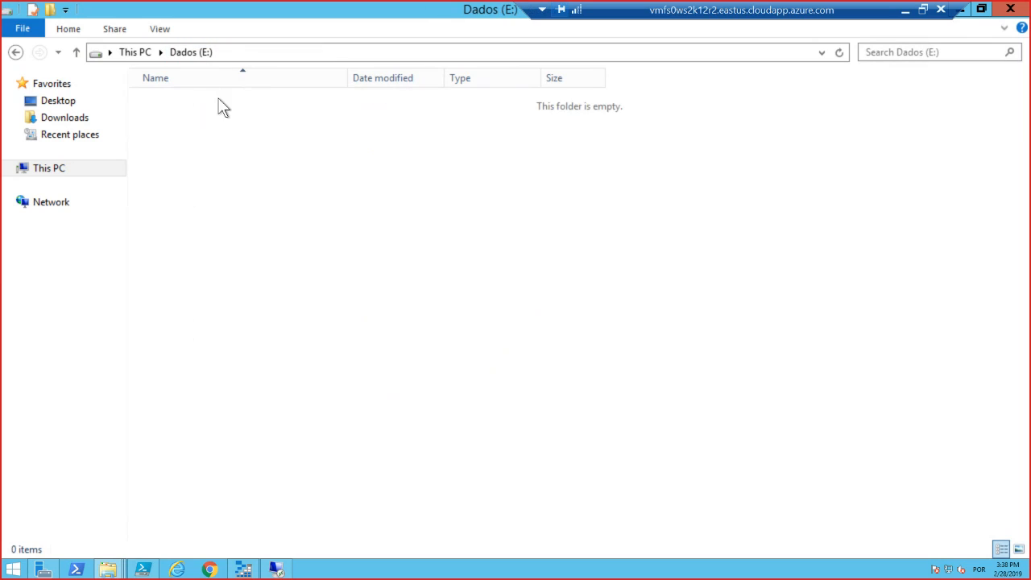
# Open the SetoresA folder, highlight its loose files, and shift the remote connection bar clear of the window controls.
pyautogui.doubleClick(207, 120)
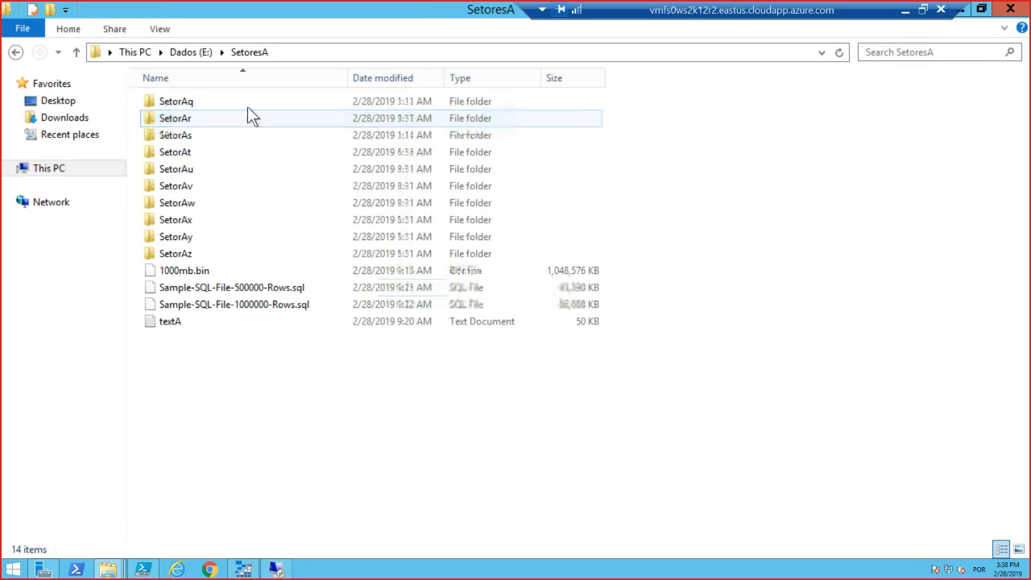
pyautogui.moveTo(311, 409); pyautogui.dragTo(245, 278)
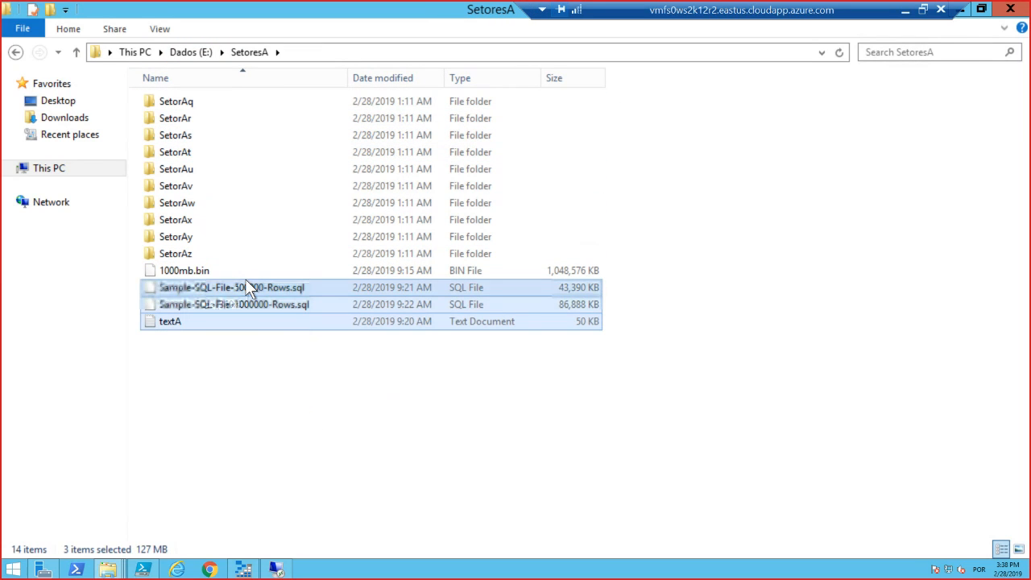
pyautogui.click(241, 394)
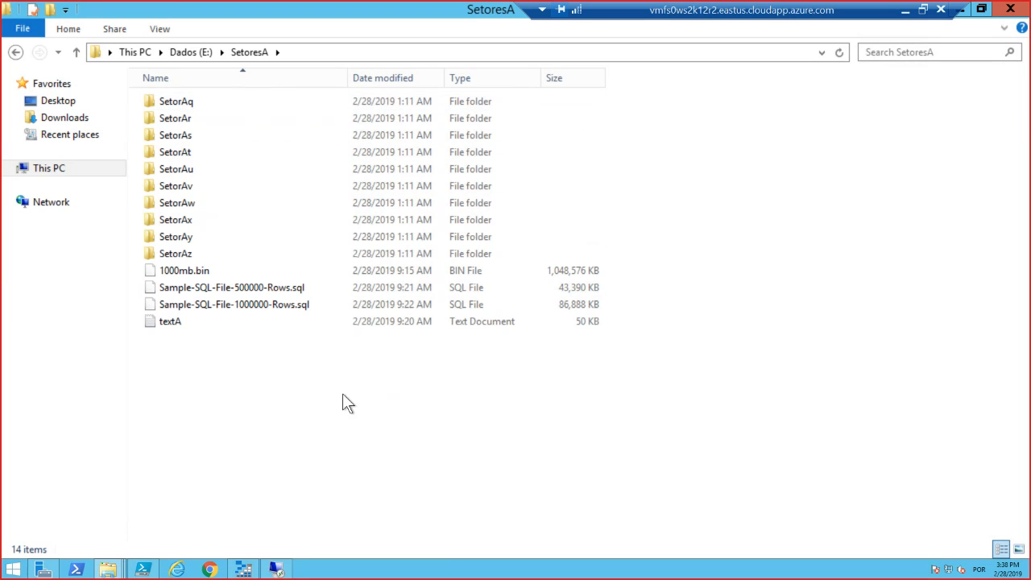
pyautogui.moveTo(953, 8); pyautogui.dragTo(671, 8)
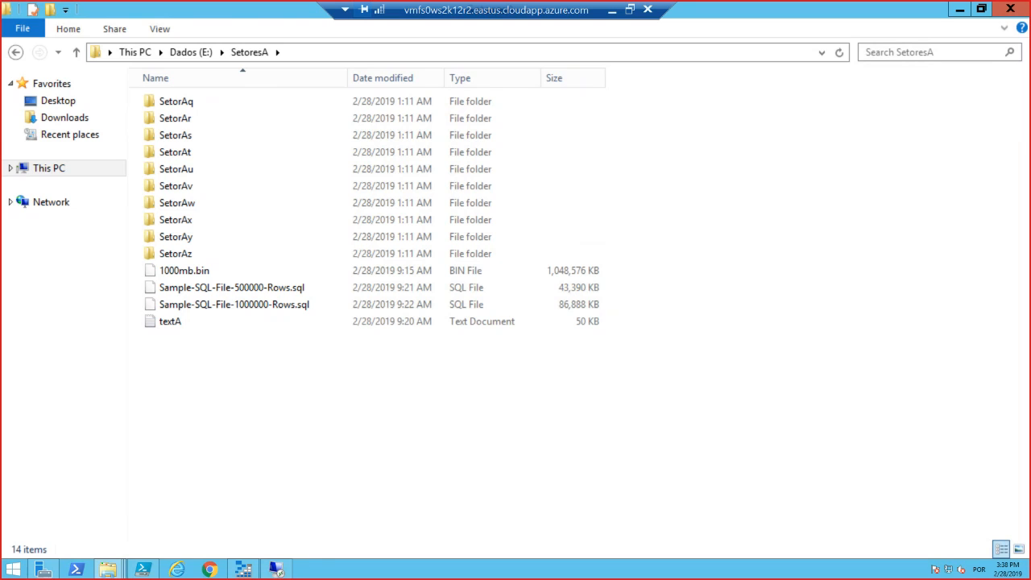
# Review the contents of the DadosCompartilhadosA folder again and return to the root of the Dados (E:) drive.
pyautogui.click(197, 52)
pyautogui.click(214, 103)
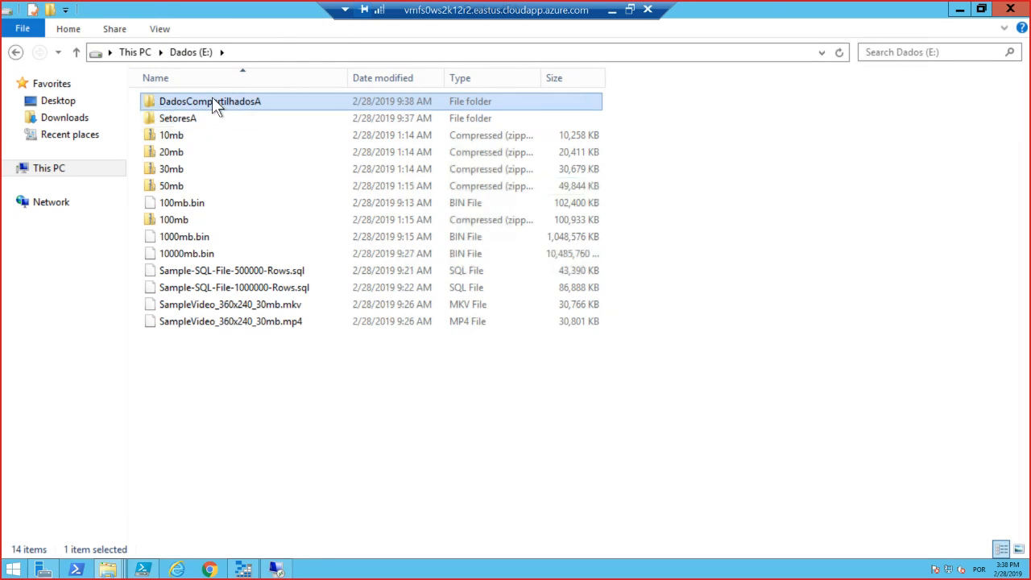
pyautogui.doubleClick(213, 100)
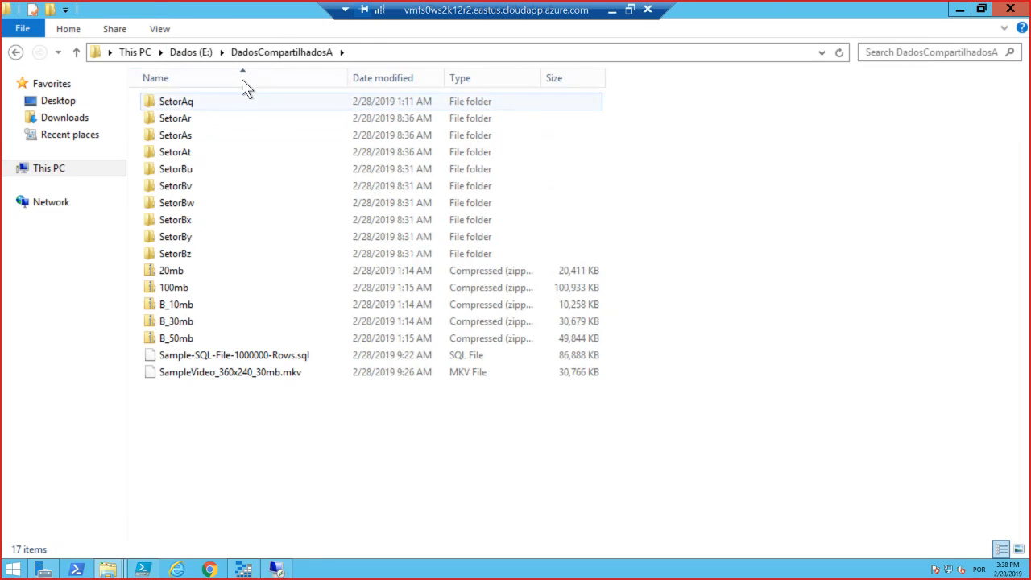
pyautogui.click(365, 52)
pyautogui.click(293, 451)
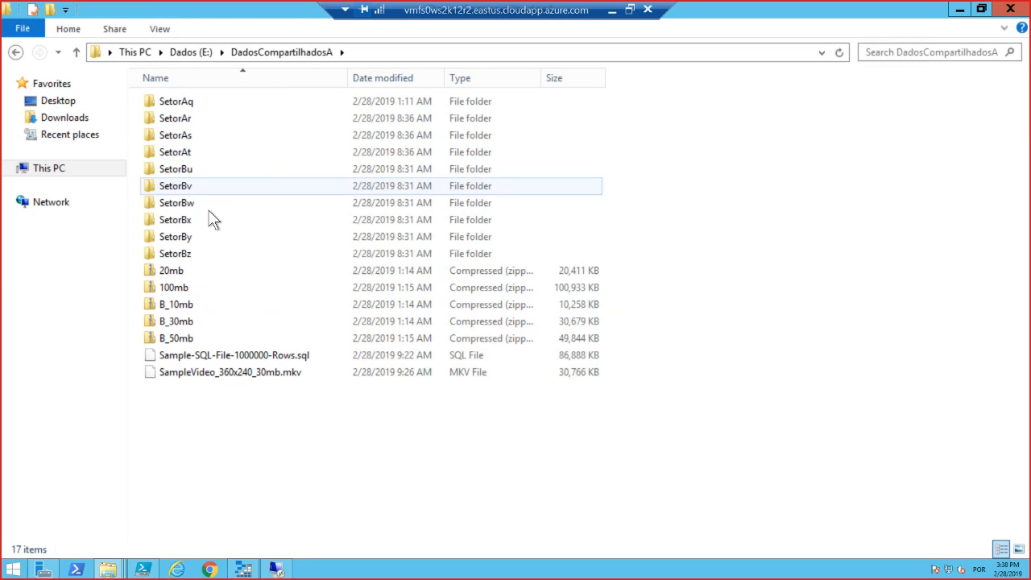
pyautogui.moveTo(287, 426); pyautogui.dragTo(320, 436)
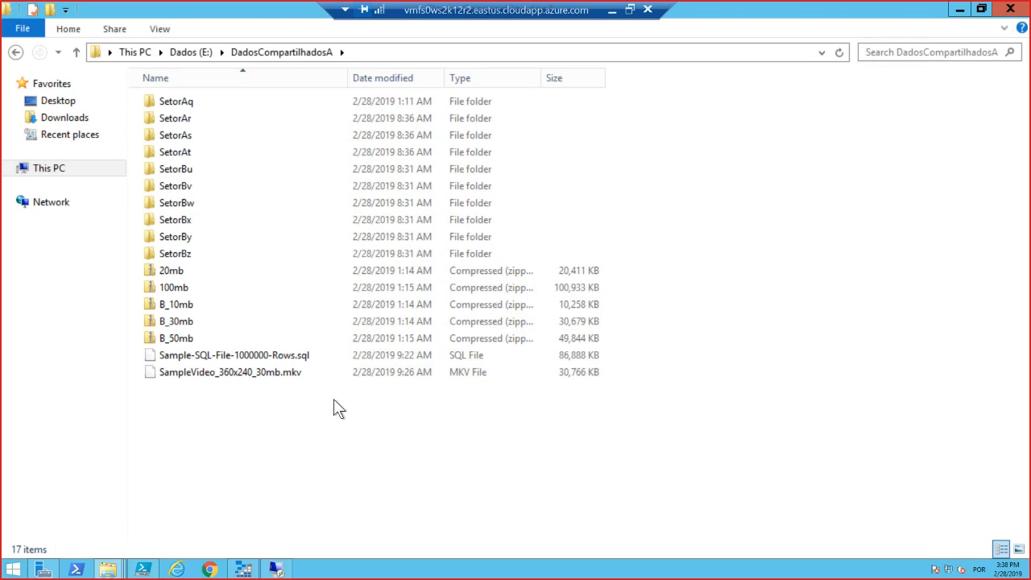
pyautogui.click(193, 51)
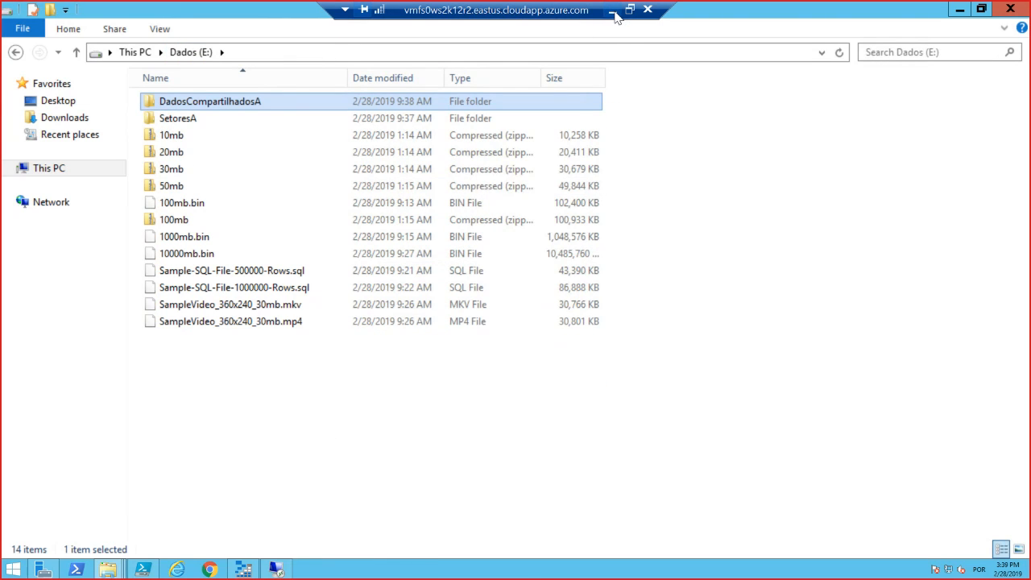
# Switch to the vmfs1ws2k12r2 remote desktop session in full screen and minimize its Server Manager window.
pyautogui.click(614, 16)
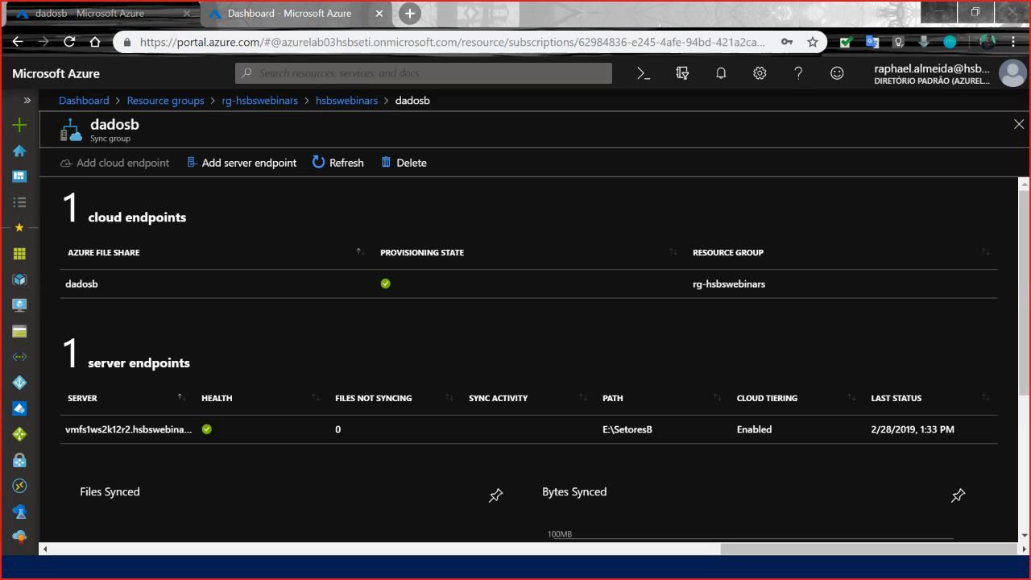
pyautogui.hotkey('alt', 'Tab')
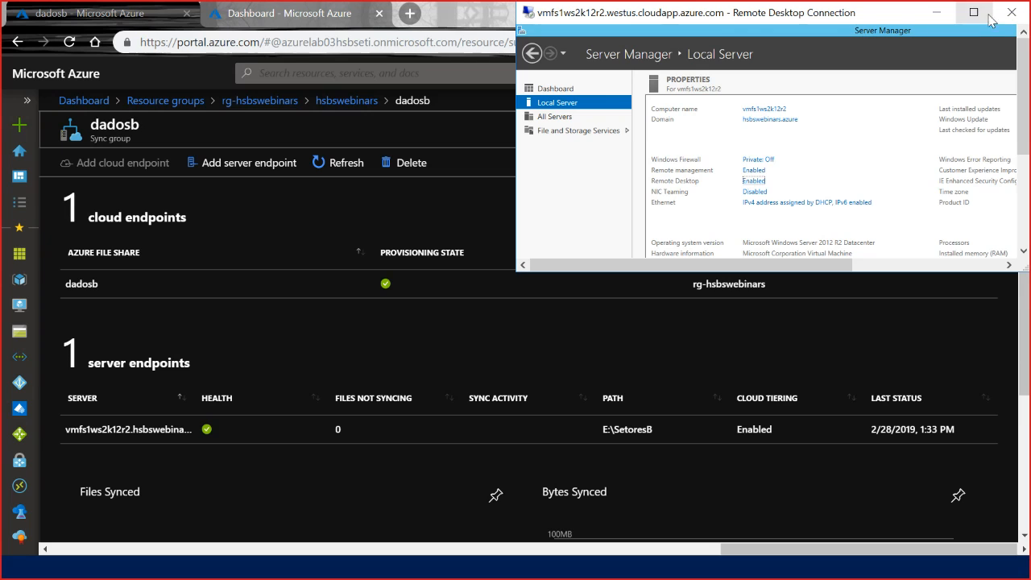
pyautogui.click(973, 13)
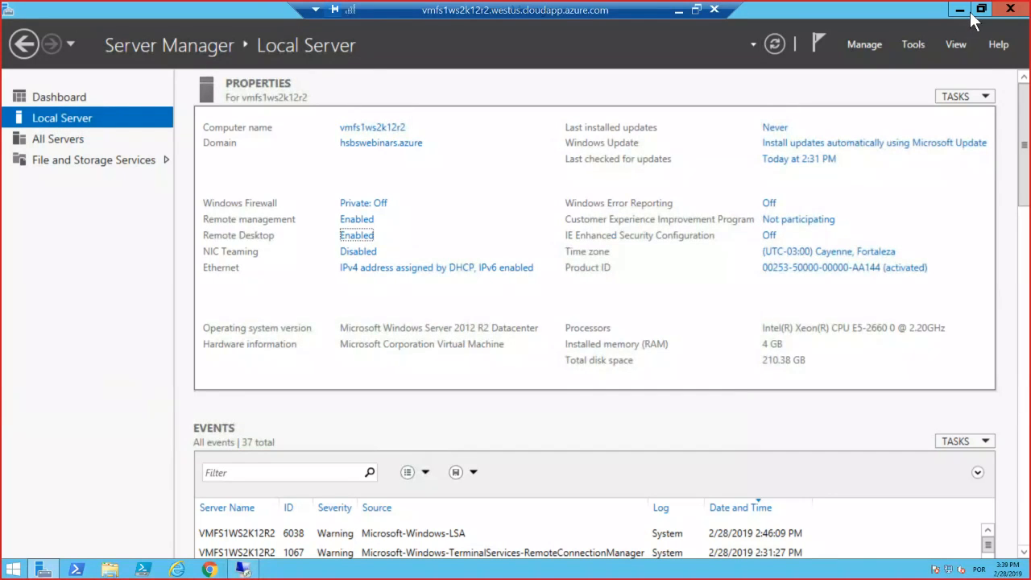
pyautogui.click(963, 11)
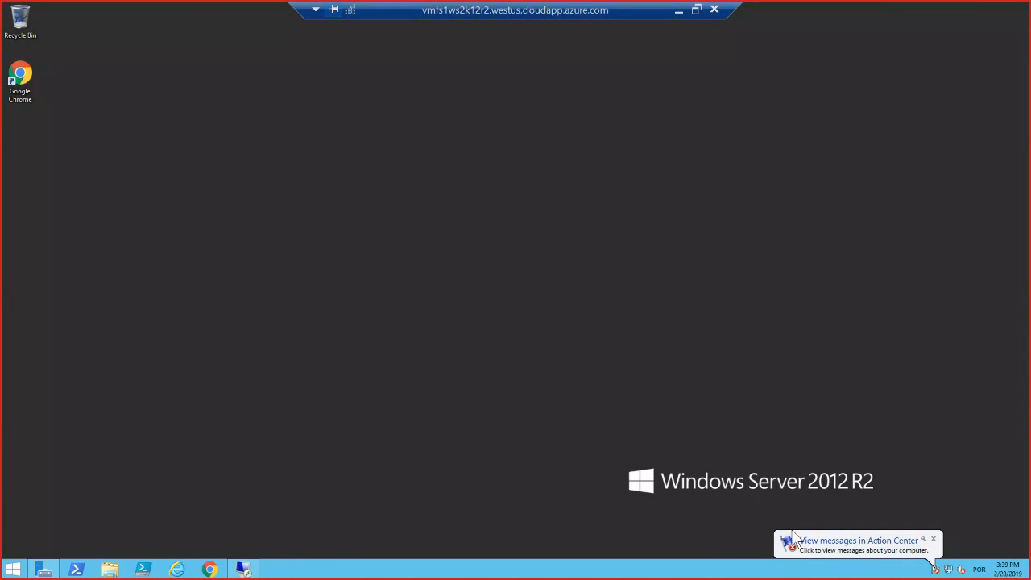
# Open a maximized File Explorer window on vmfs1ws2k12r2 and go to the DadosCompartilhadosB folder on the Dados (E:) drive.
pyautogui.press('super+e')
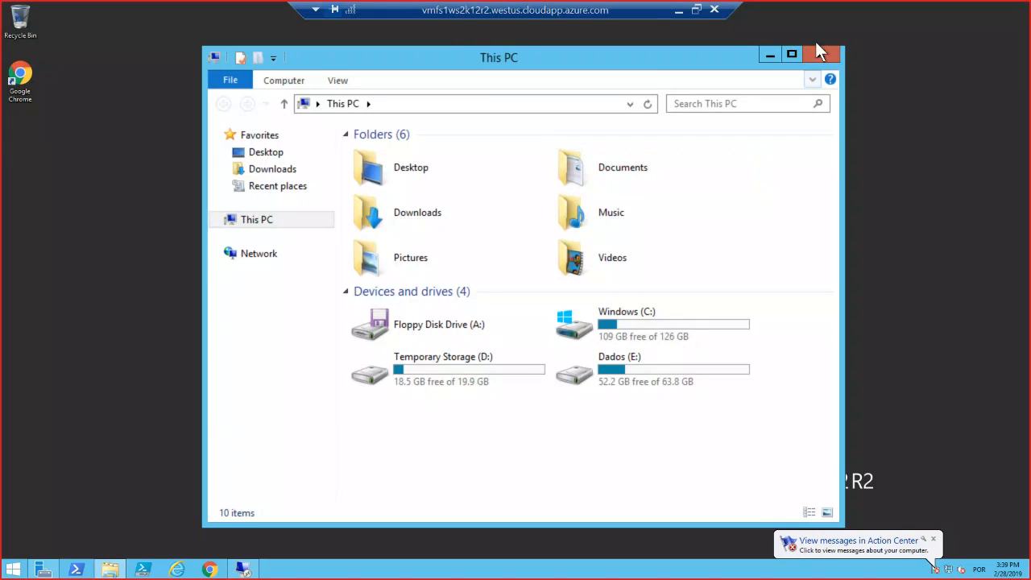
pyautogui.click(791, 52)
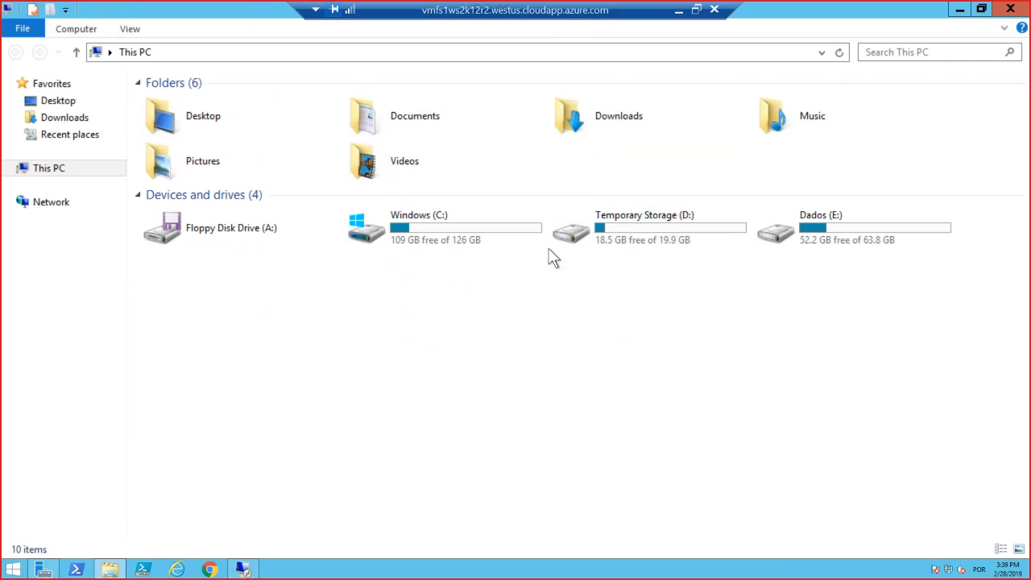
pyautogui.click(802, 226)
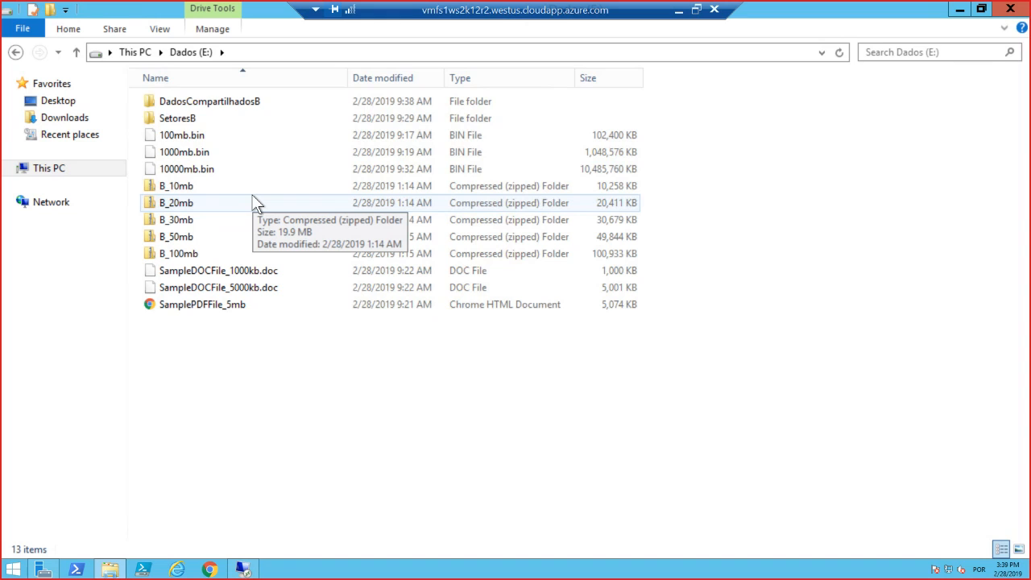
pyautogui.doubleClick(262, 102)
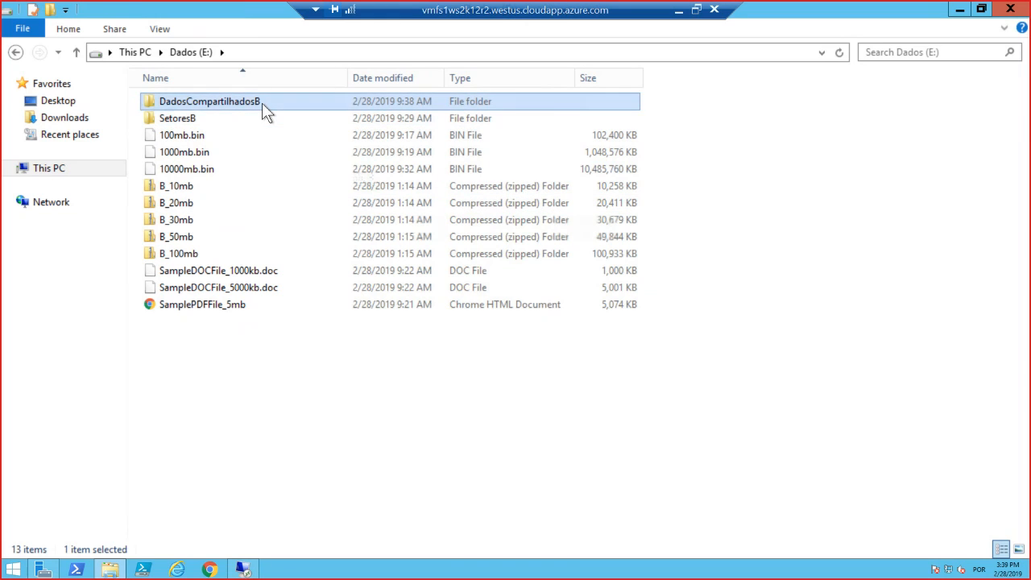
# Arrange the vmfs0ws2k12r2 and vmfs1ws2k12r2 remote desktop sessions side by side, with vmfs0ws2k12r2 in the left half.
pyautogui.moveTo(606, 15); pyautogui.dragTo(1029, 216)
pyautogui.click(782, 484)
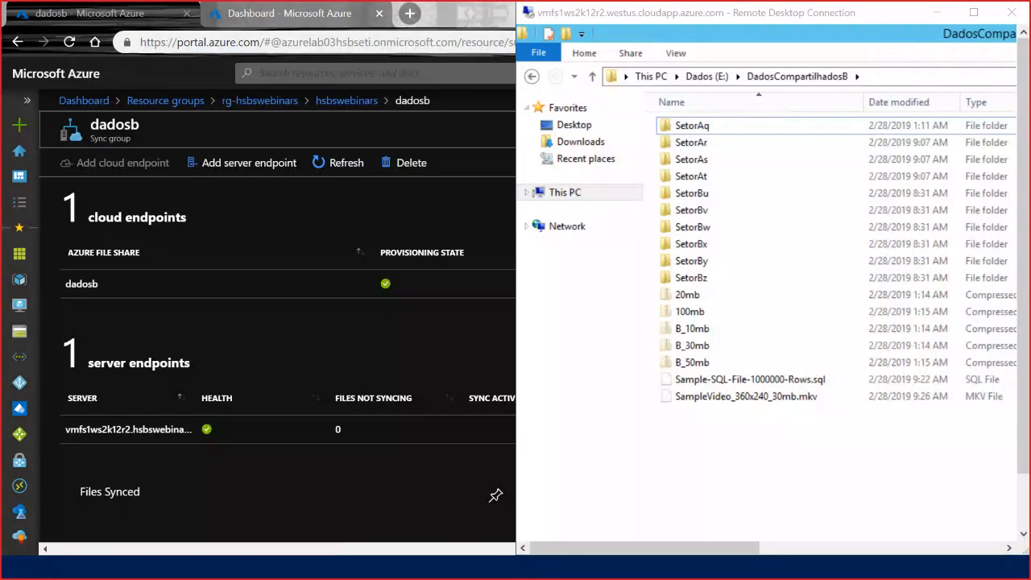
pyautogui.hotkey('alt', 'Tab')
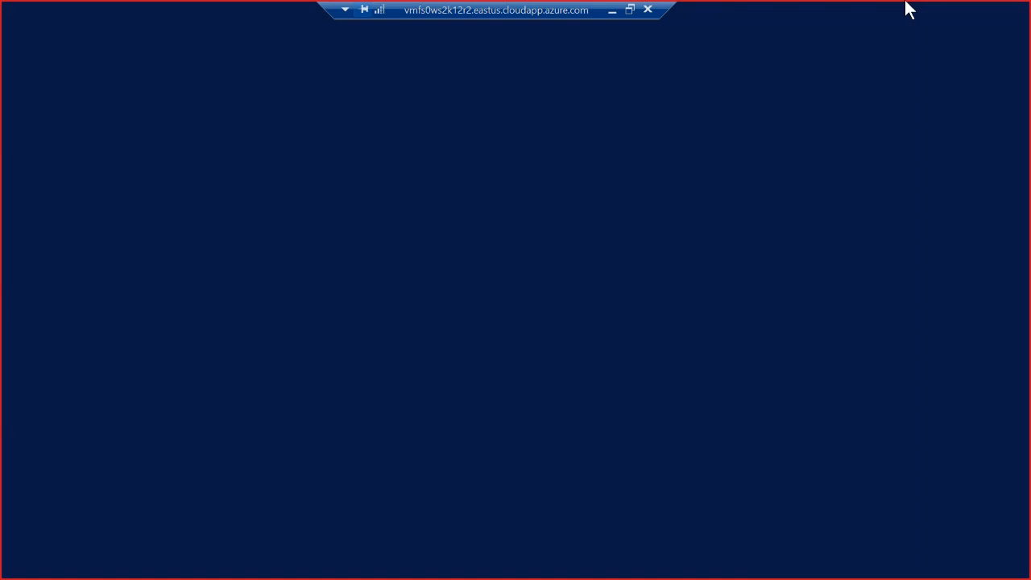
pyautogui.doubleClick(567, 7)
pyautogui.moveTo(368, 252); pyautogui.dragTo(1, 134)
pyautogui.click(378, 428)
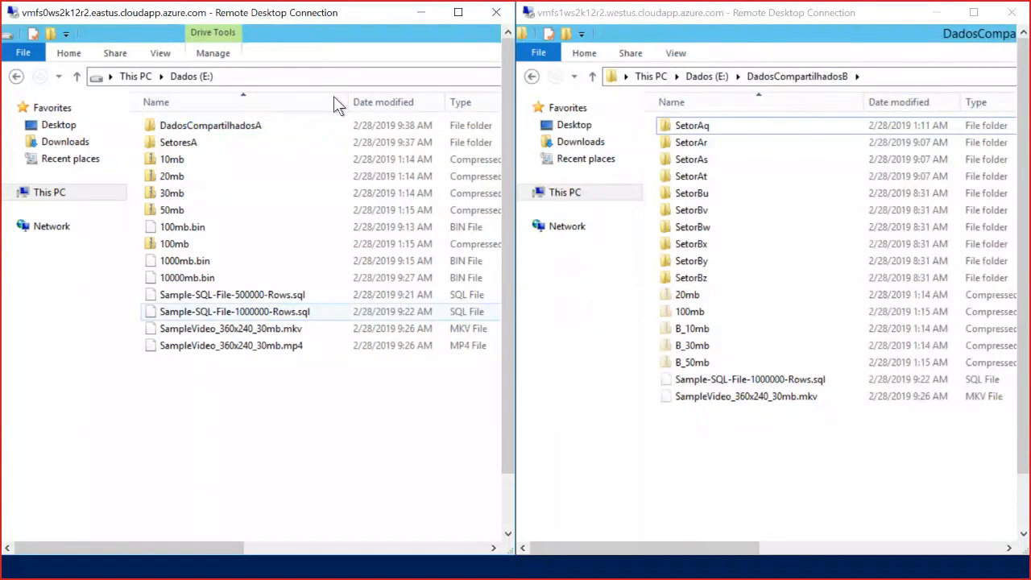
# Compare DadosCompartilhadosA with DadosCompartilhadosB across the two servers, and likewise compare SetoresB with SetoresA.
pyautogui.doubleClick(197, 124)
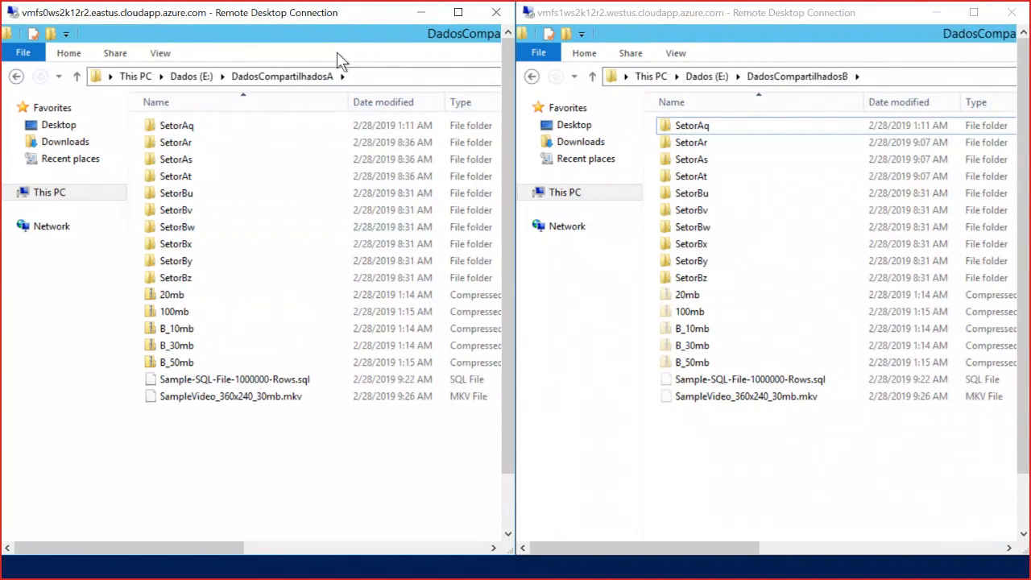
pyautogui.click(705, 78)
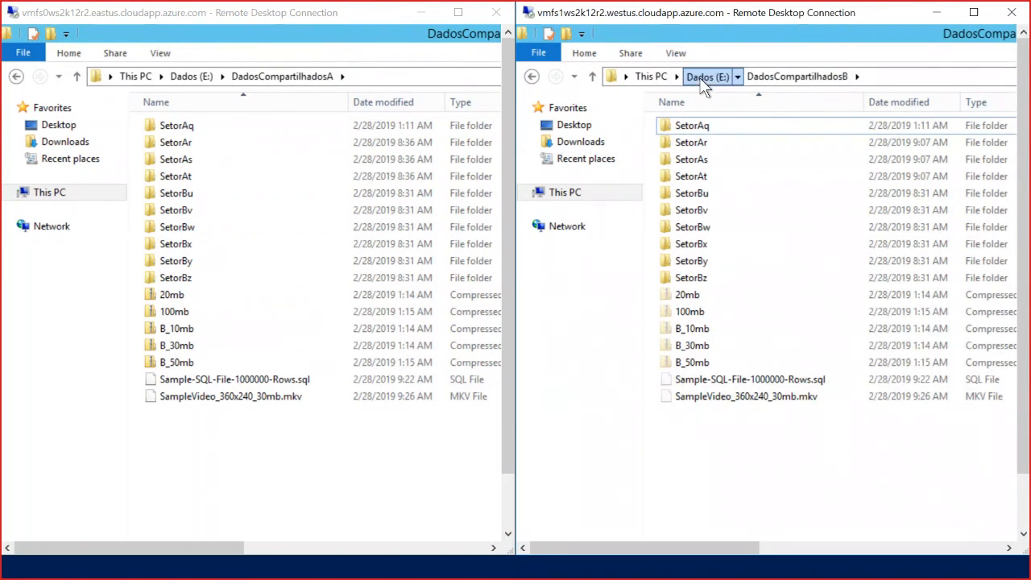
pyautogui.doubleClick(694, 143)
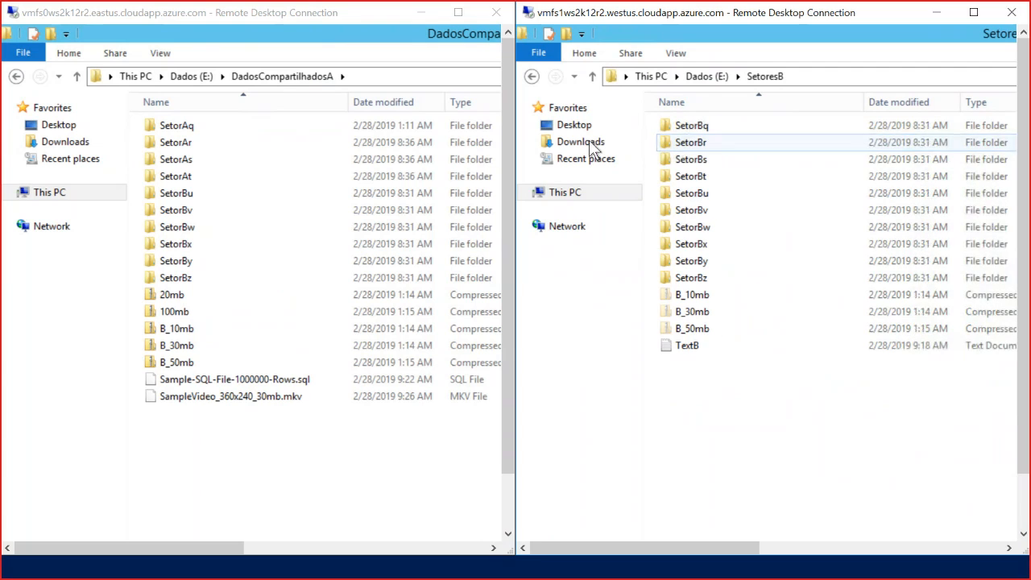
pyautogui.click(191, 75)
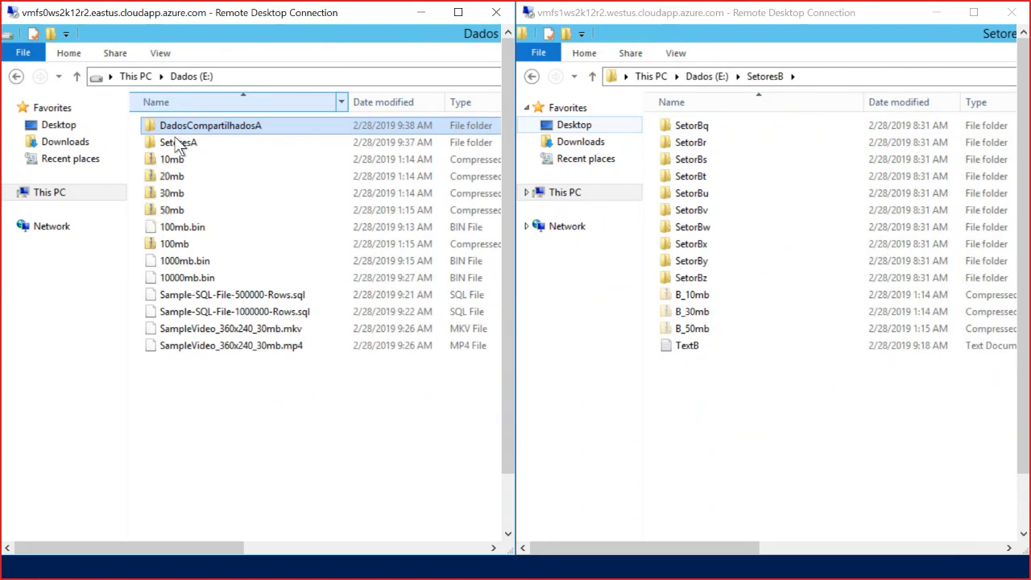
pyautogui.doubleClick(176, 142)
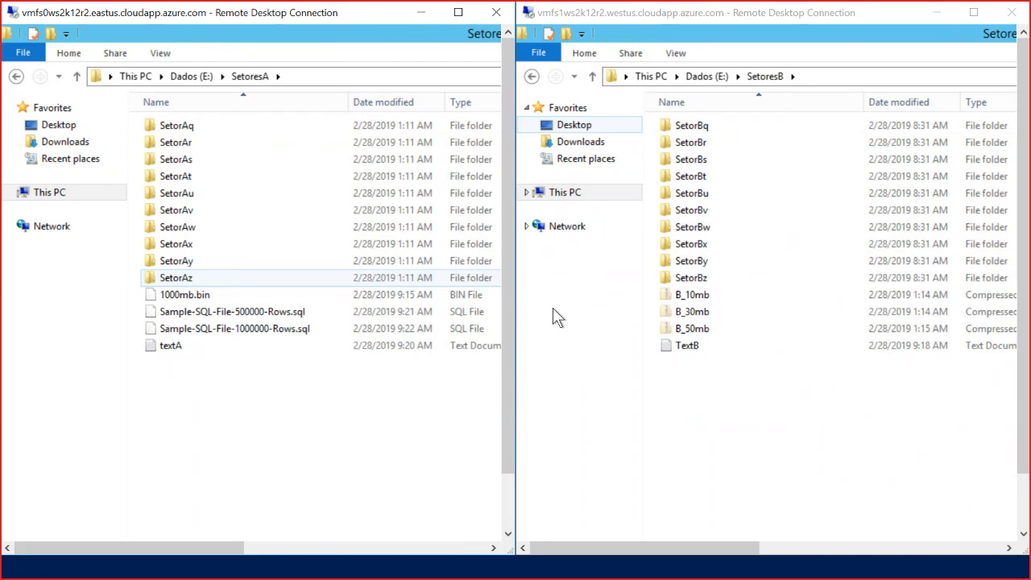
# Return both servers' Explorer windows to the root of their Dados (E:) drives.
pyautogui.click(589, 81)
pyautogui.click(590, 78)
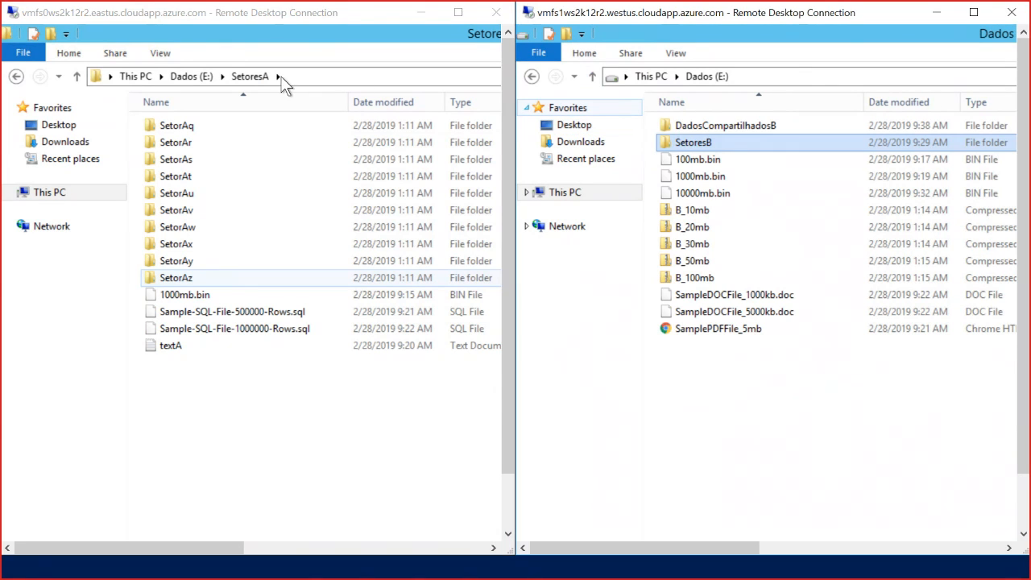
pyautogui.click(196, 75)
pyautogui.click(195, 75)
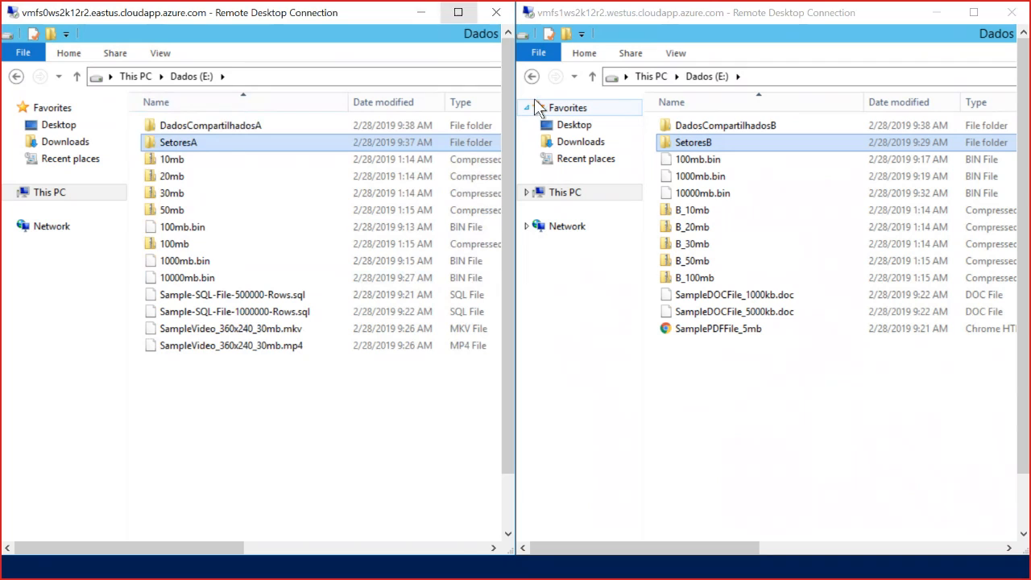
pyautogui.click(824, 458)
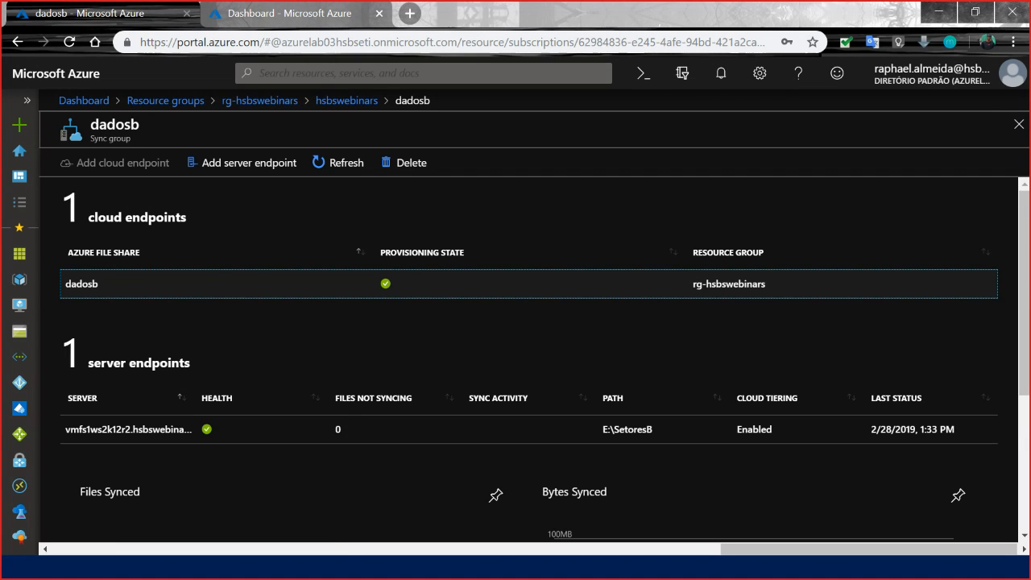
# Switch to the Azure portal in the browser and go back from the dadosb sync group to the rg-hsbswebinars resource group.
pyautogui.hotkey('alt', 'Tab')
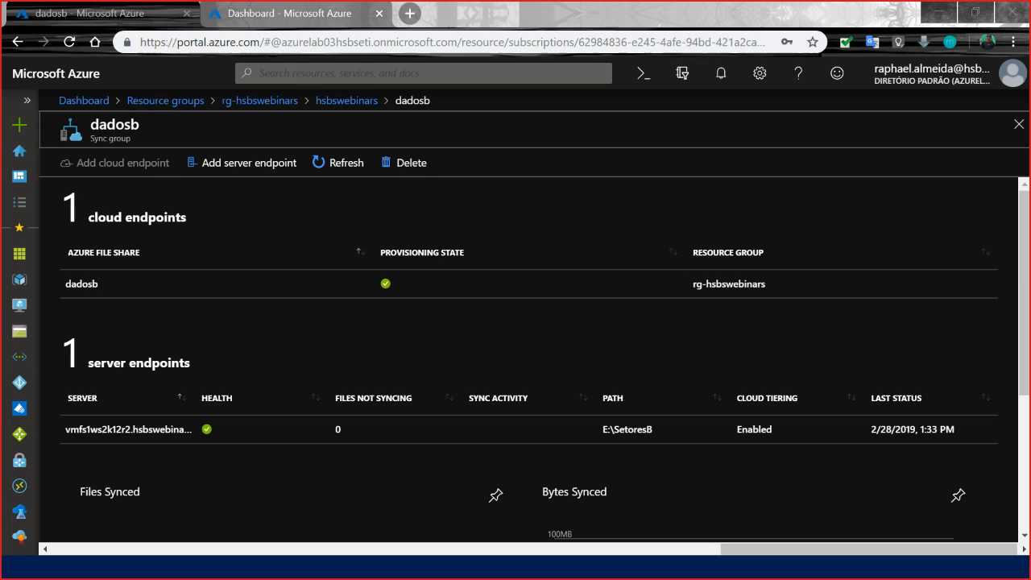
pyautogui.click(358, 104)
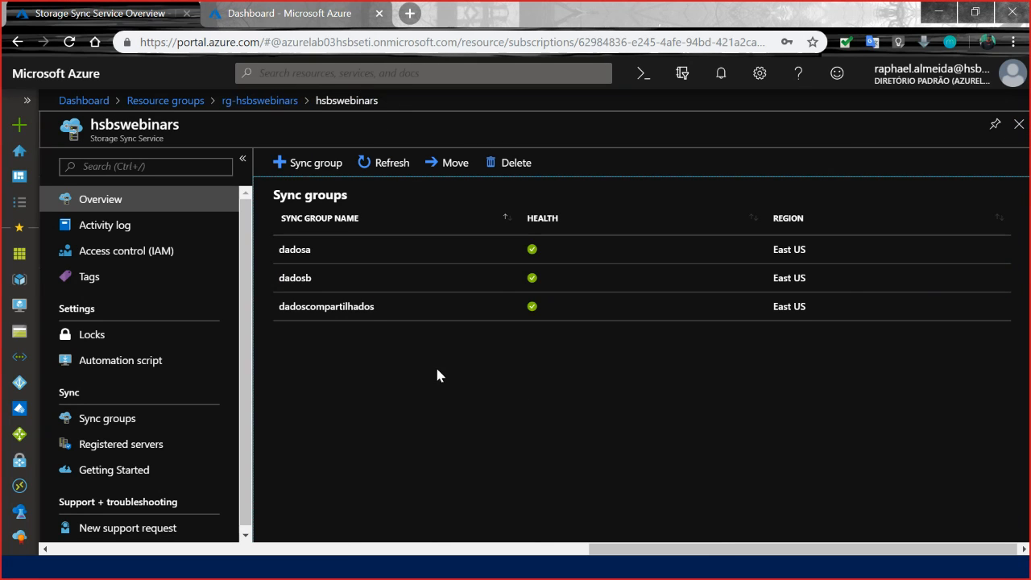
pyautogui.click(266, 103)
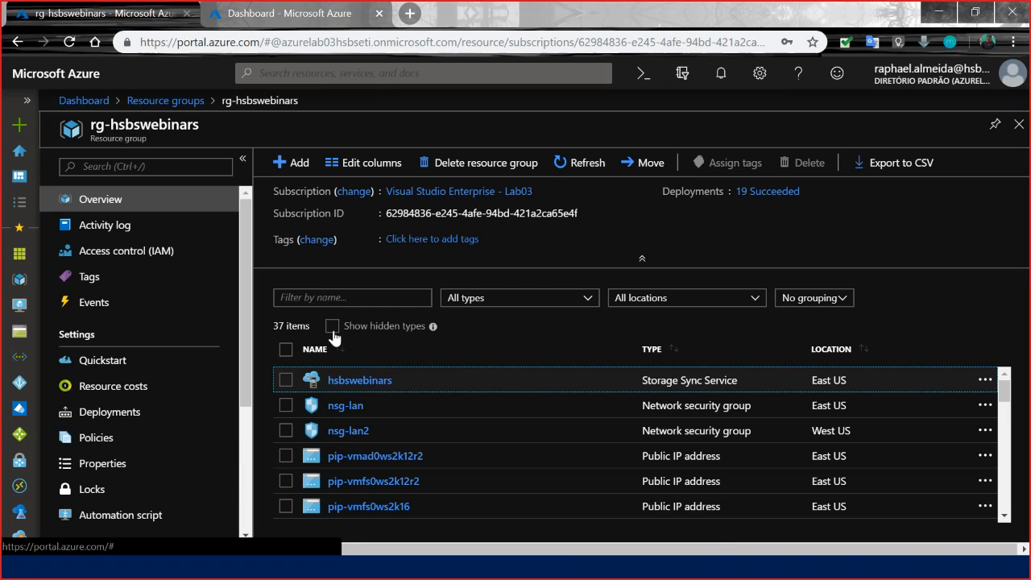
# Filter the resources of the rg-hsbswebinars resource group by the name 2k12.
pyautogui.scroll(-10, 402, 452)
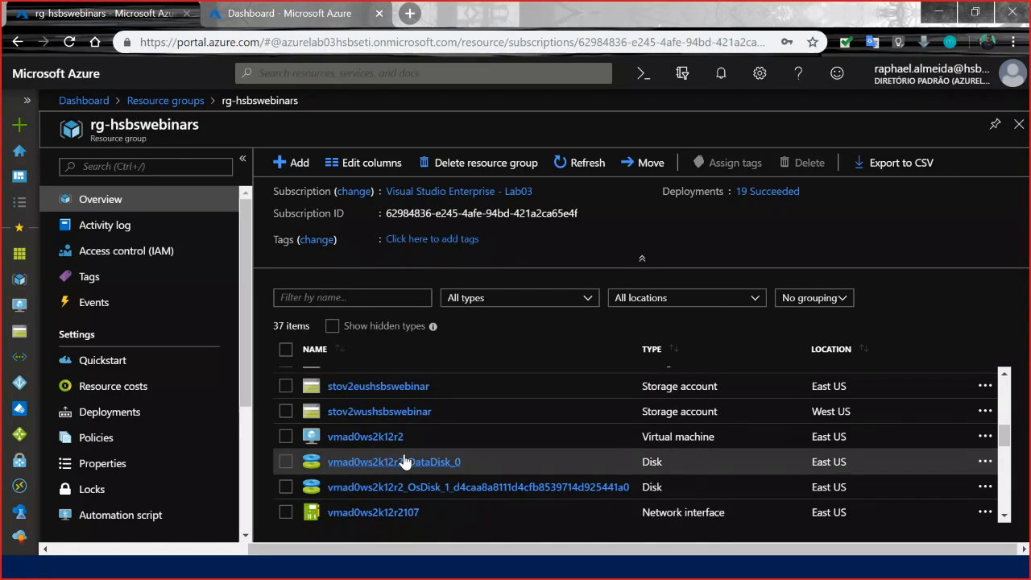
pyautogui.click(351, 298)
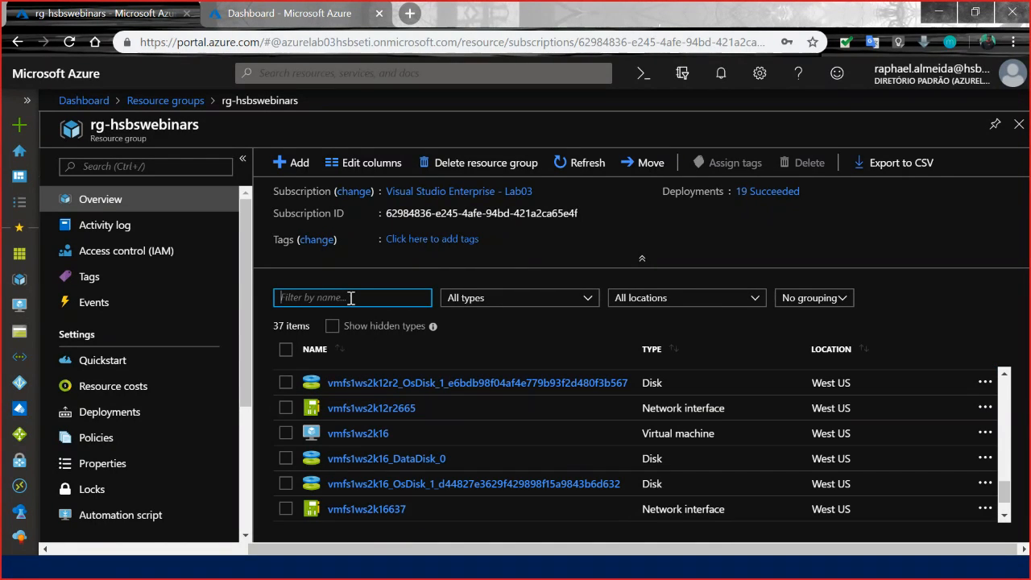
pyautogui.write('2k1')
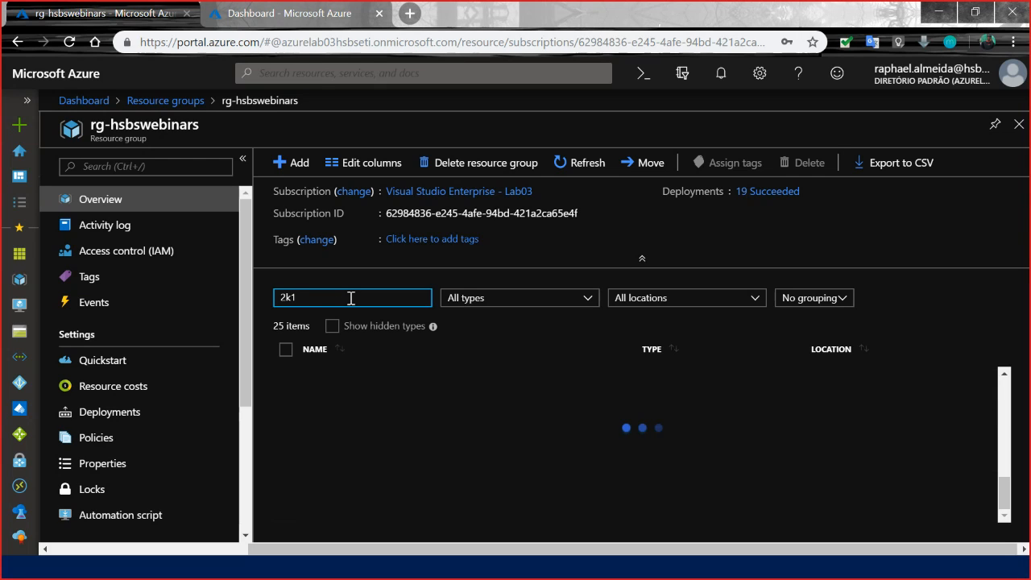
pyautogui.write('2')
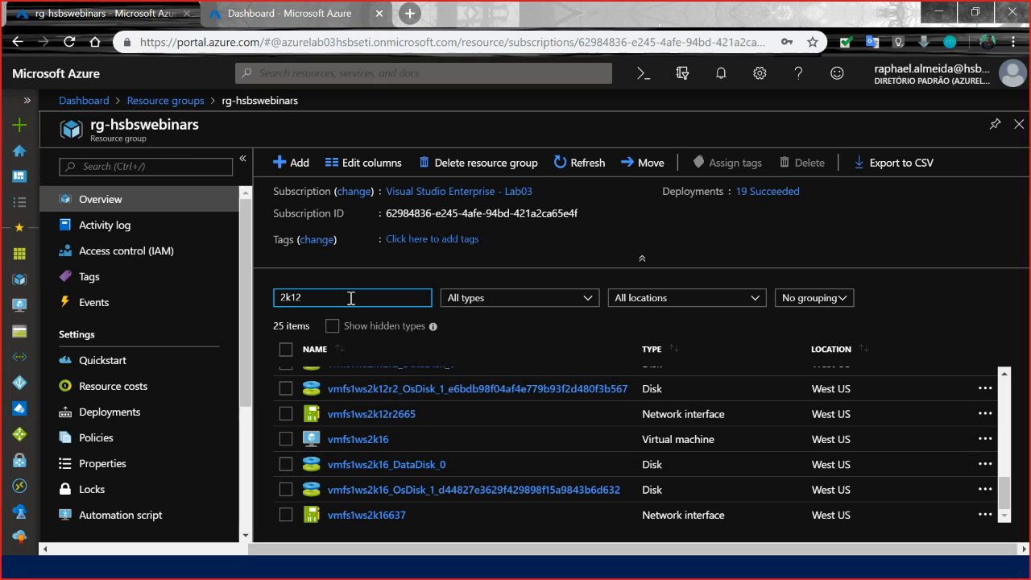
# Filter the resources of the rg-hsbswebinars resource group by the name 2k16 and sort them by type.
pyautogui.press('BackSpace')
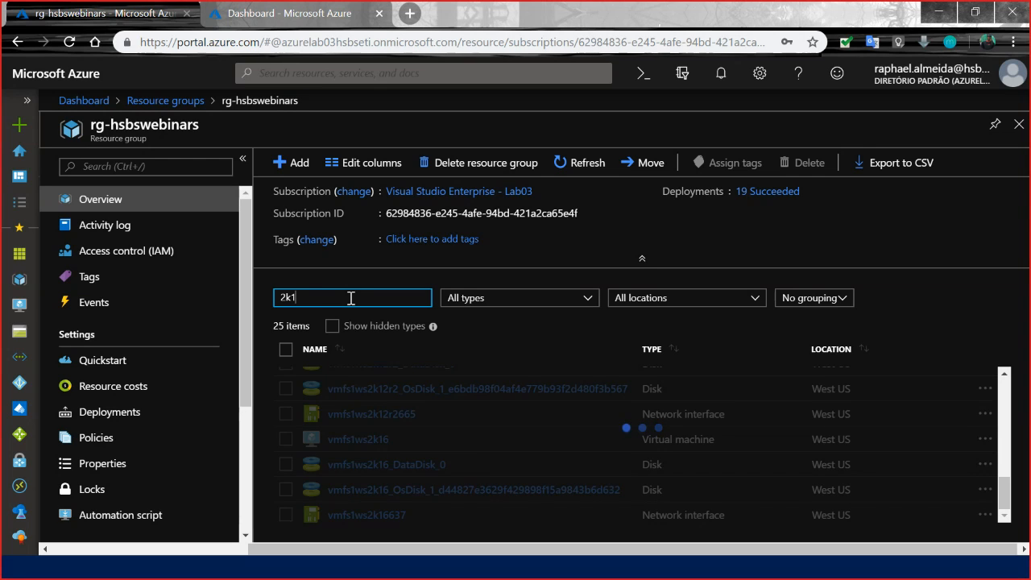
pyautogui.write('6')
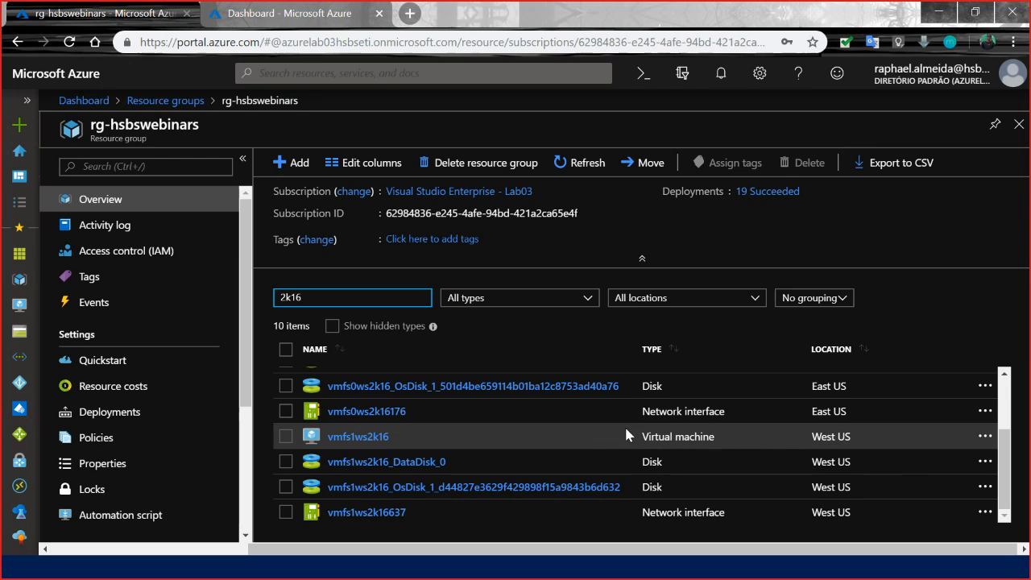
pyautogui.scroll(3, 520, 443)
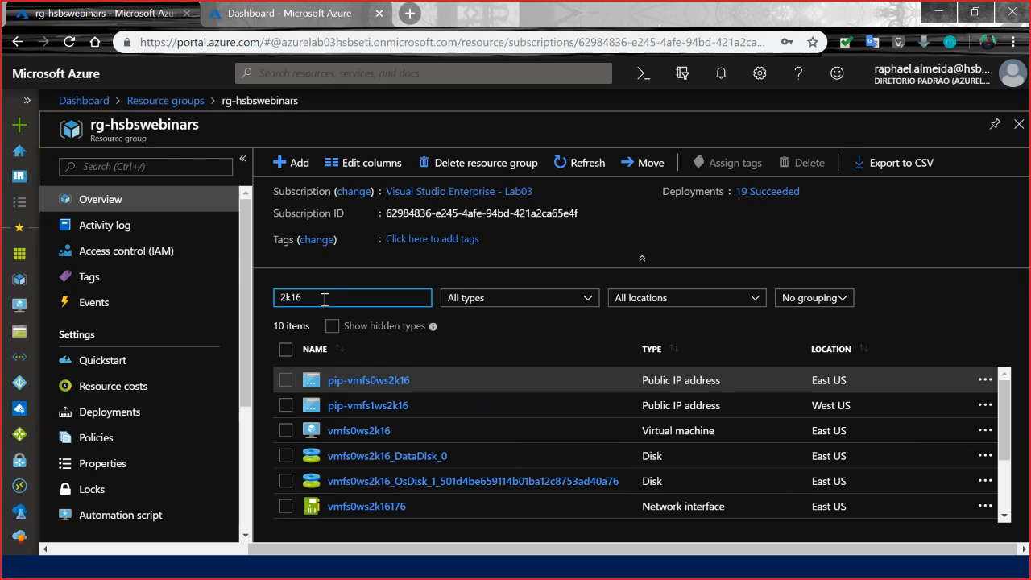
pyautogui.click(658, 348)
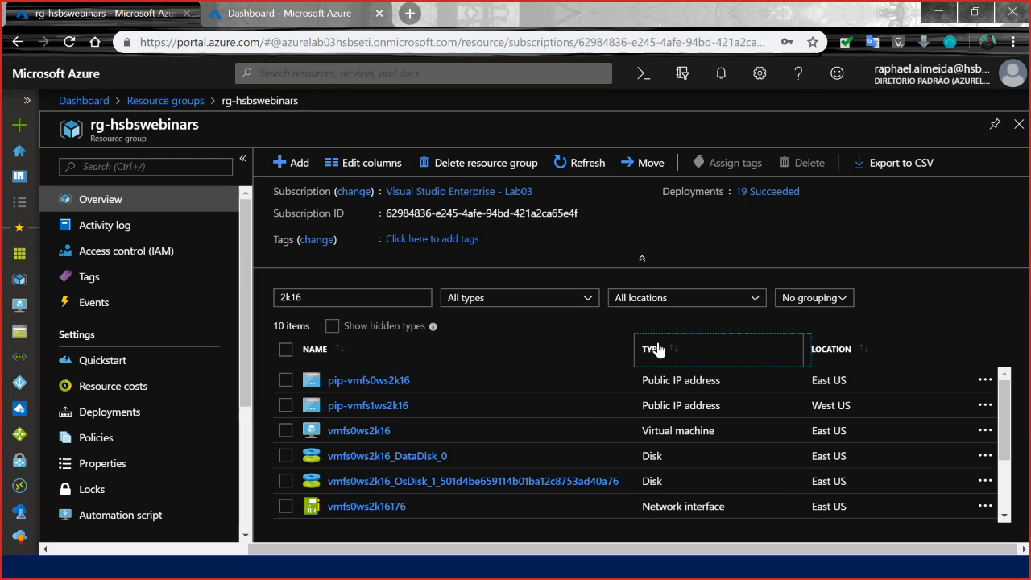
pyautogui.scroll(-3, 395, 455)
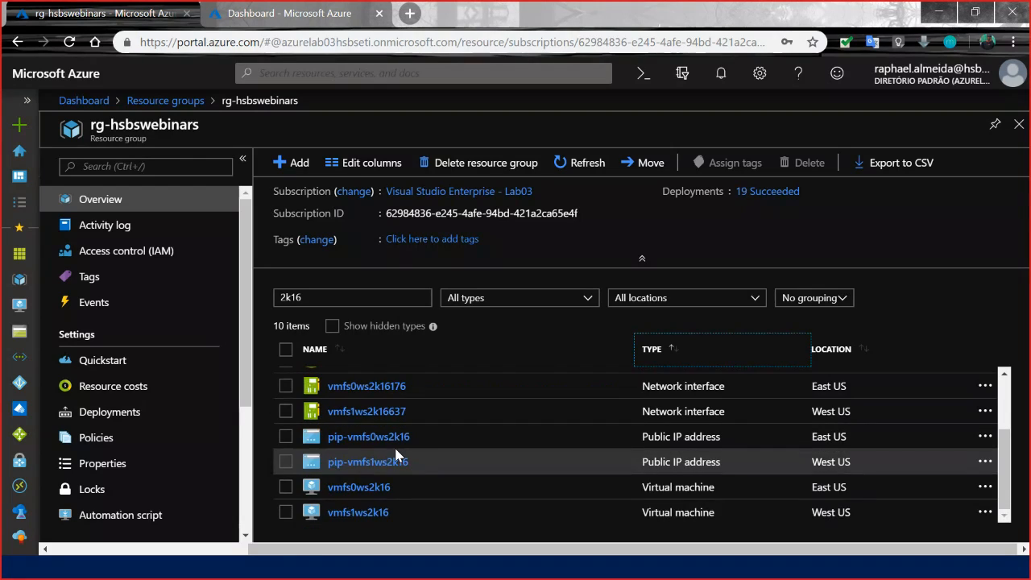
# Open the ipconfig1 settings of the vmfs0ws2k16 virtual machine's network interface, vmfs0ws2k16176.
pyautogui.click(367, 493)
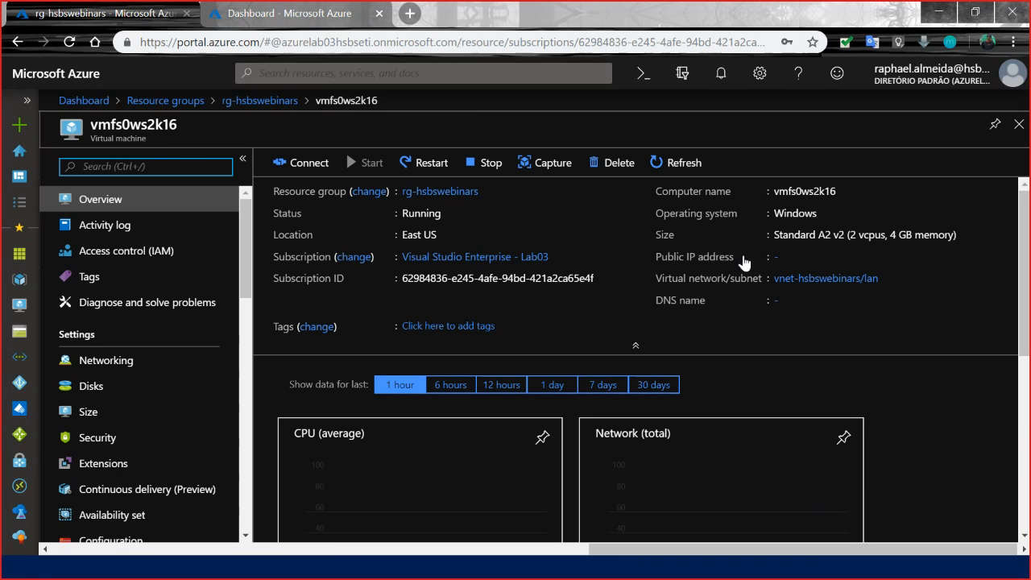
pyautogui.click(122, 364)
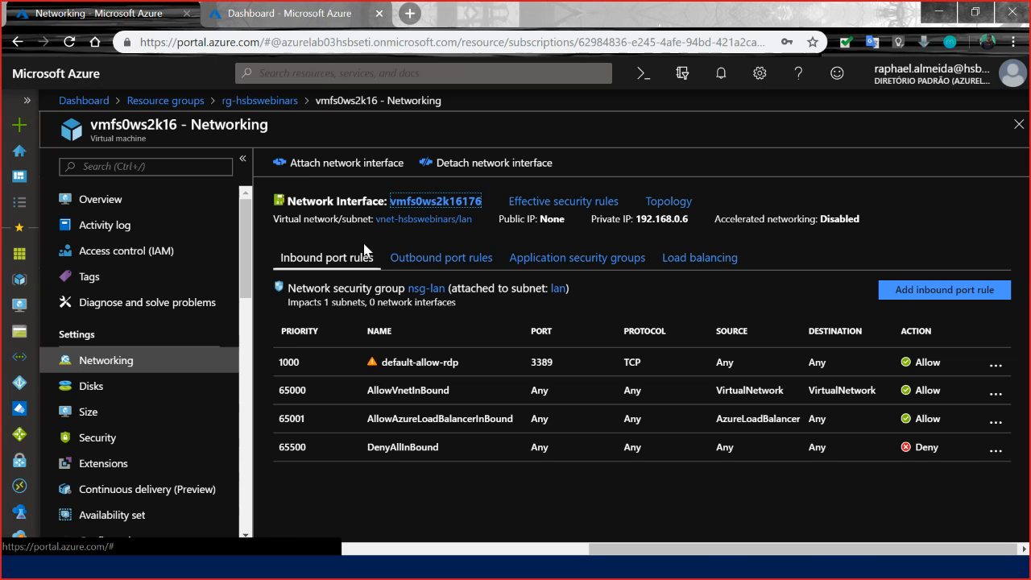
pyautogui.click(412, 207)
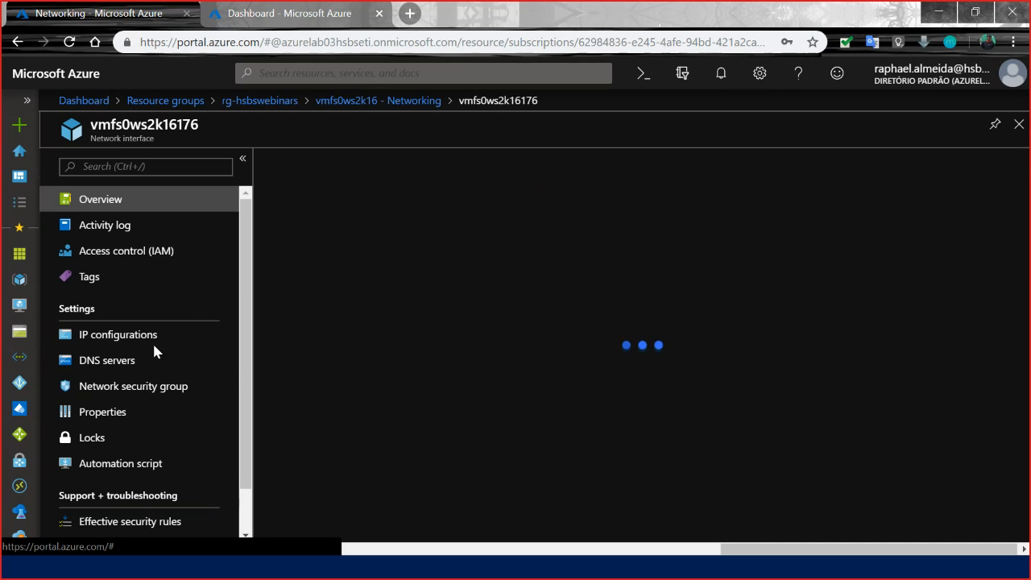
pyautogui.click(138, 342)
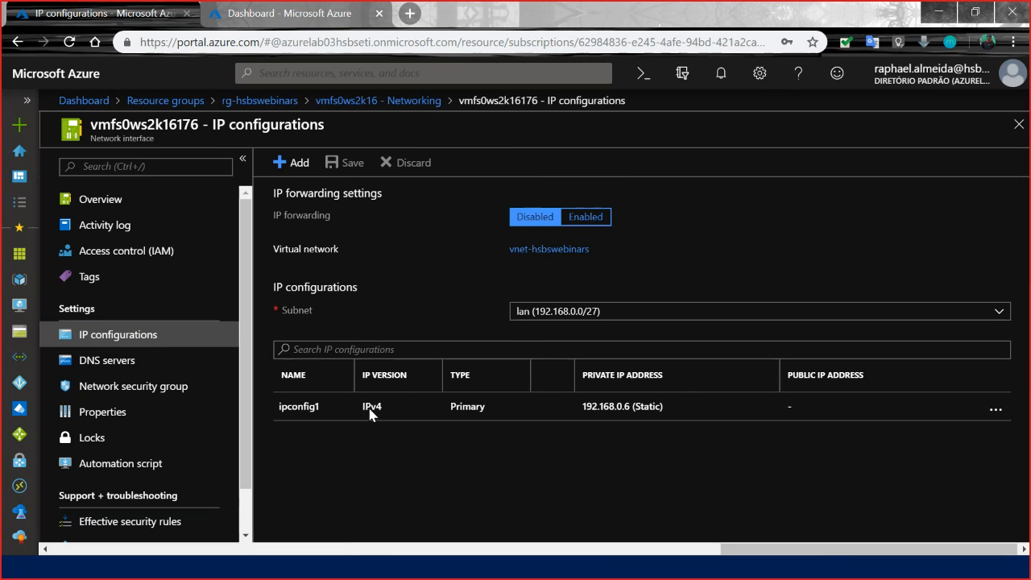
pyautogui.click(314, 412)
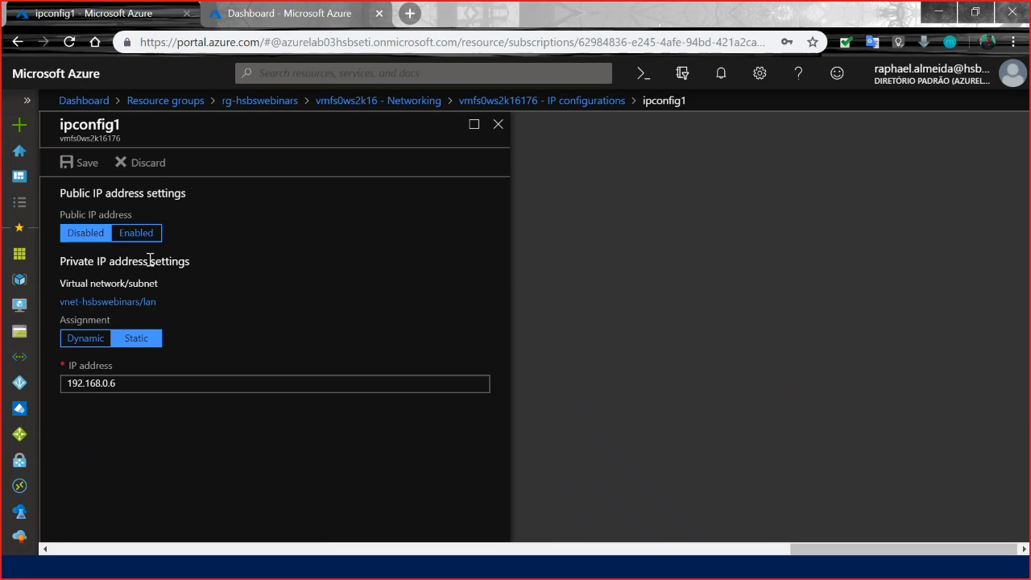
# Enable the public IP address on ipconfig1, assign pip-vmfs0ws2k16 to it, save the configuration and close it.
pyautogui.click(137, 235)
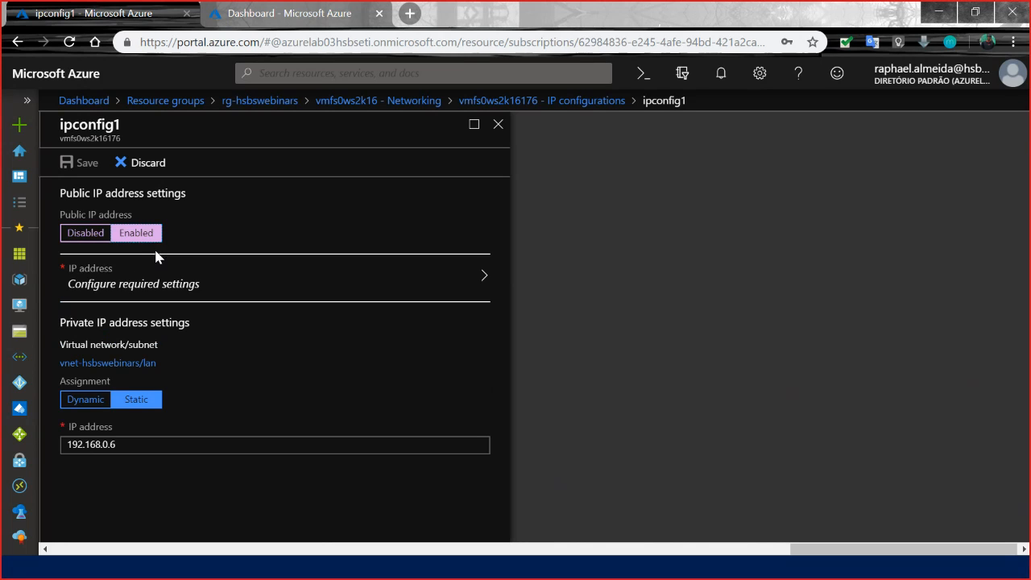
pyautogui.click(192, 278)
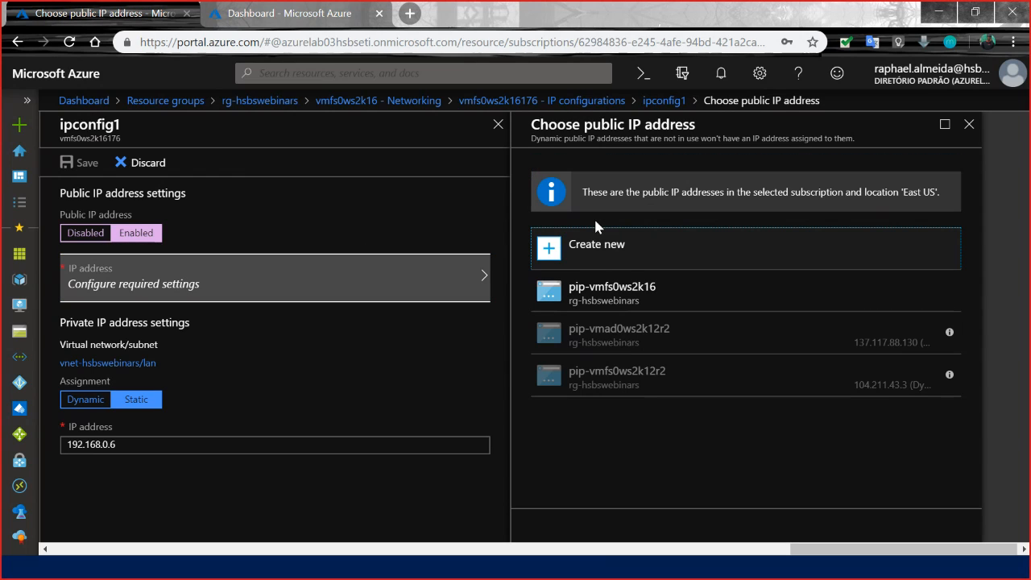
pyautogui.click(604, 290)
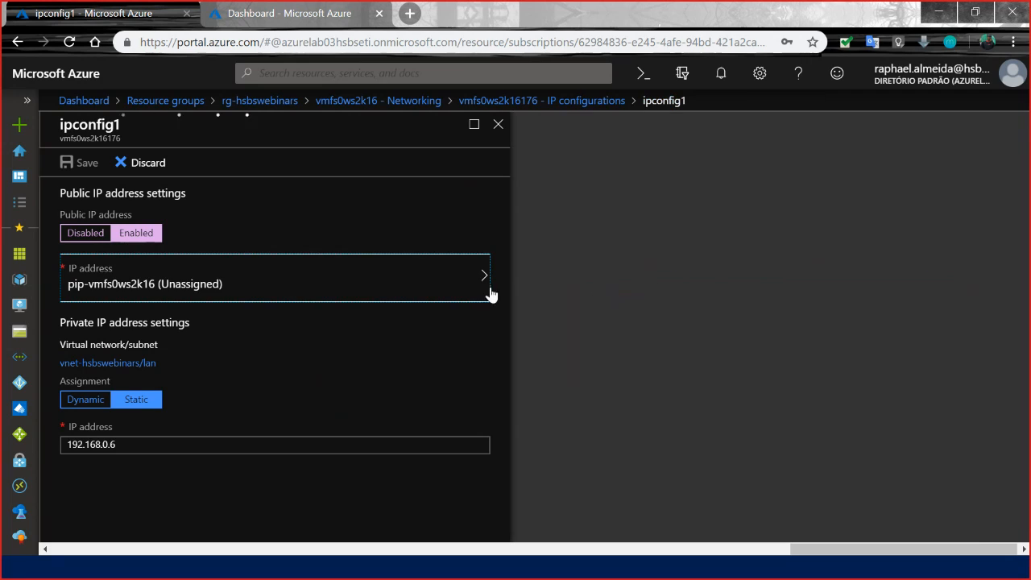
pyautogui.click(277, 141)
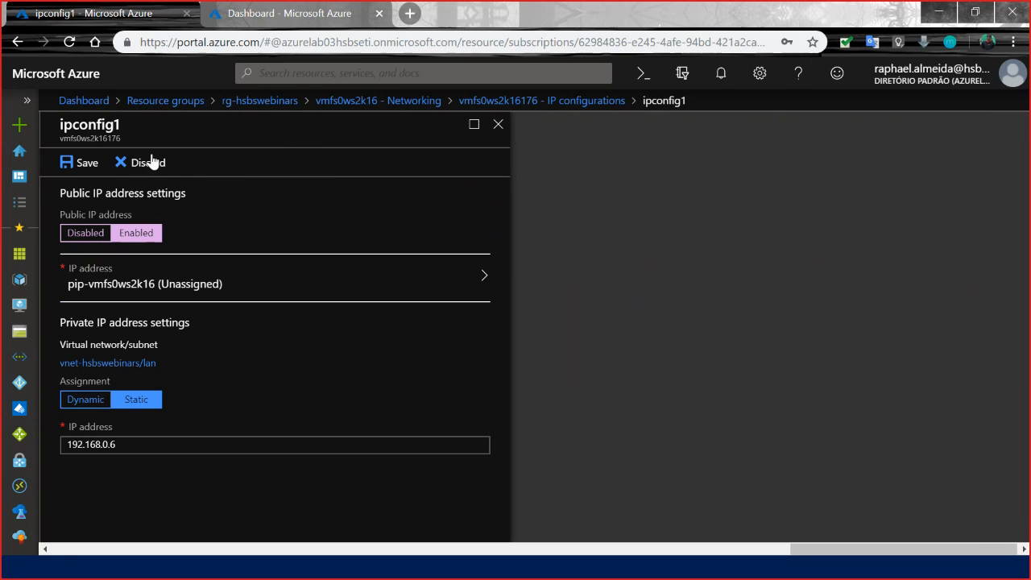
pyautogui.click(85, 166)
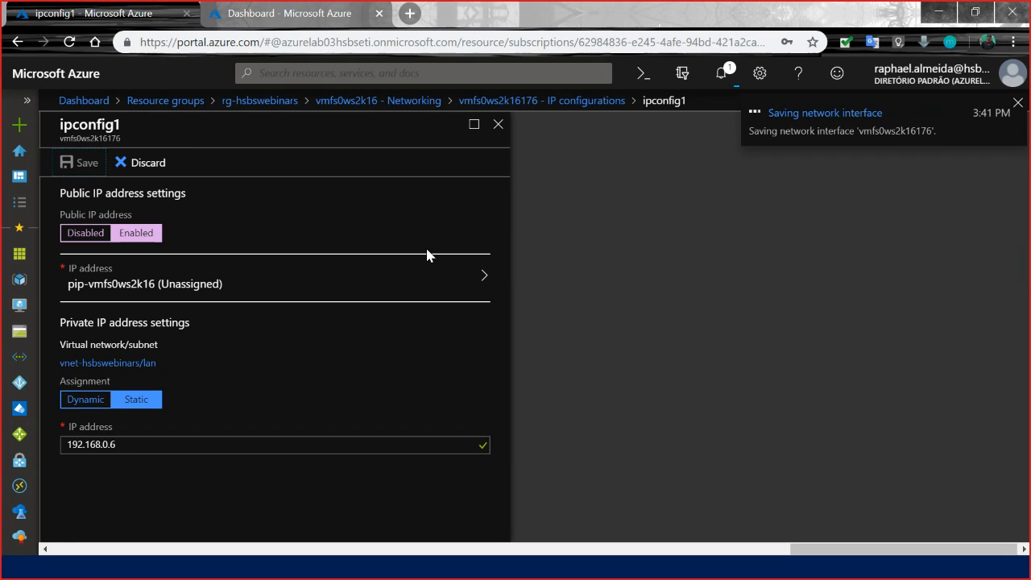
pyautogui.click(497, 129)
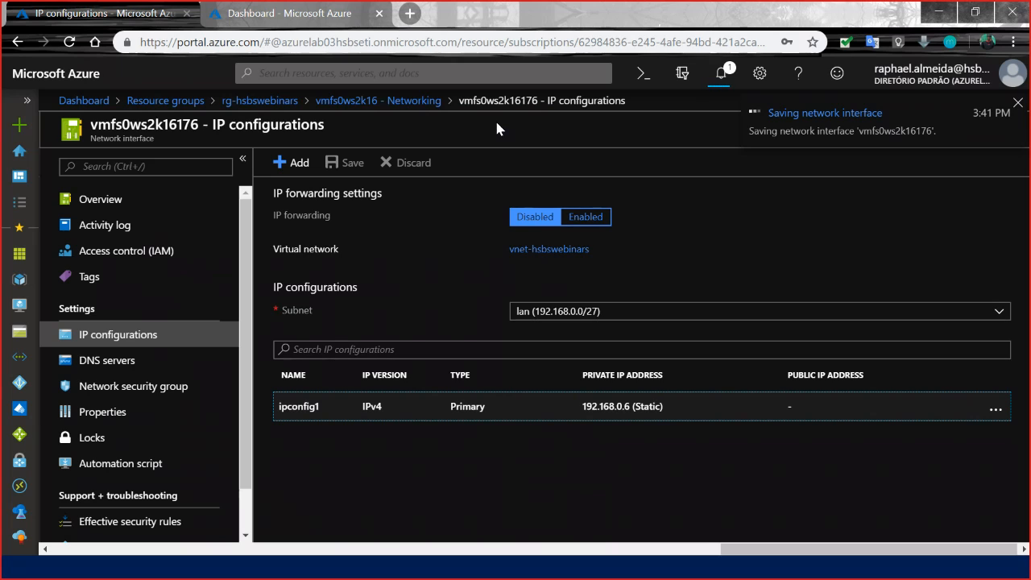
# Return to the rg-hsbswebinars resource group and check the portal notifications for the network interface save.
pyautogui.click(426, 105)
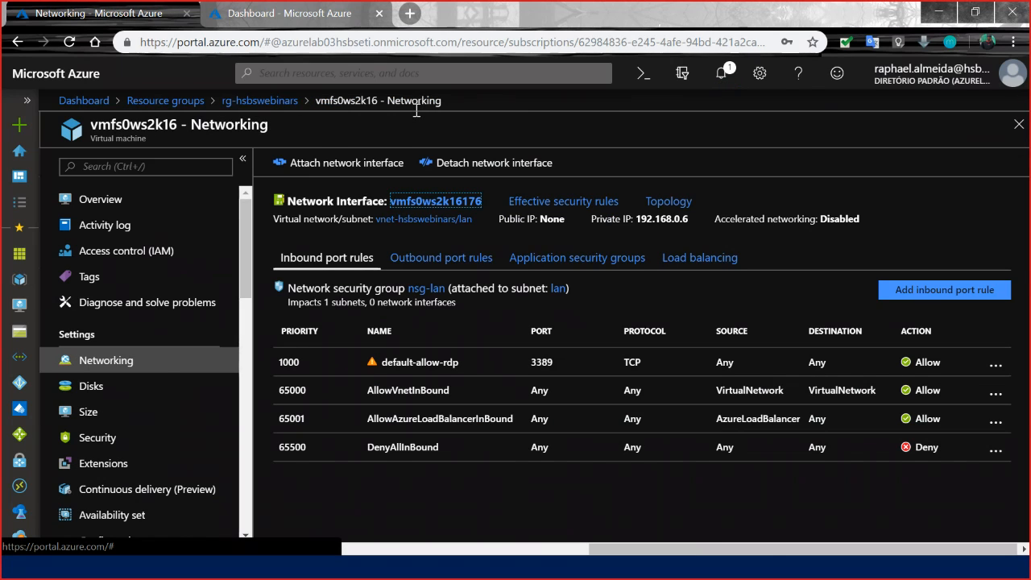
pyautogui.click(264, 102)
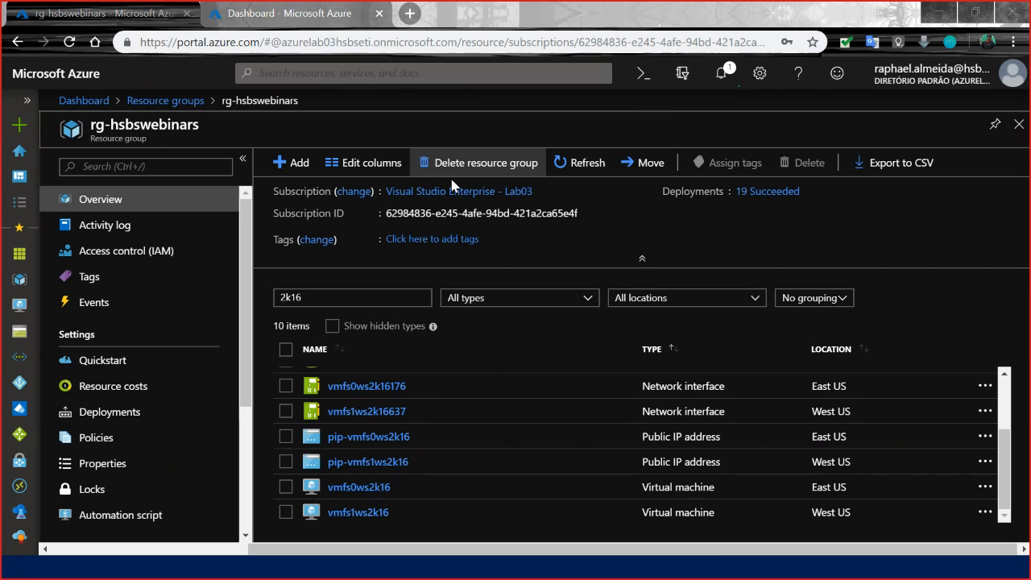
pyautogui.click(720, 78)
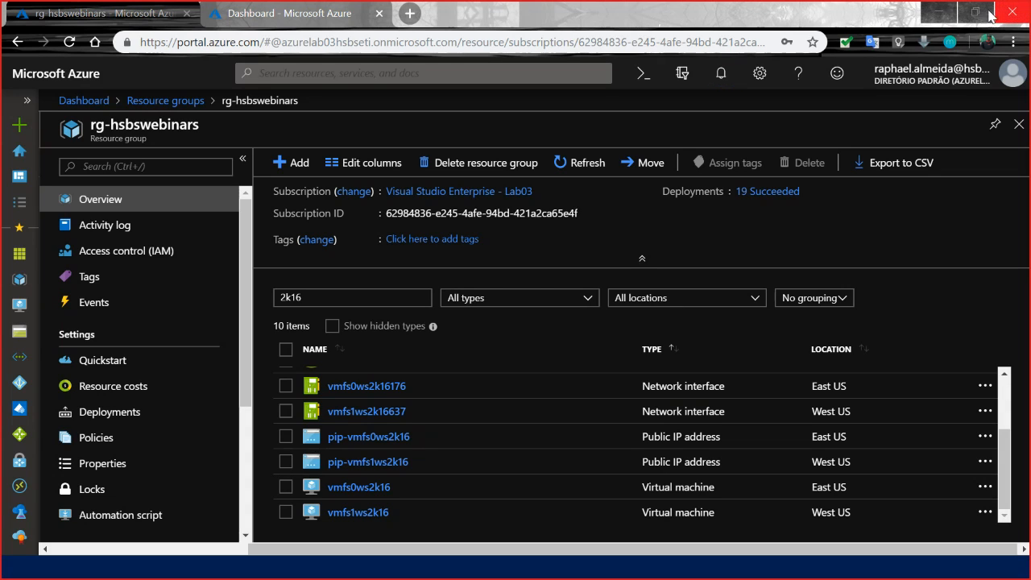
pyautogui.click(720, 74)
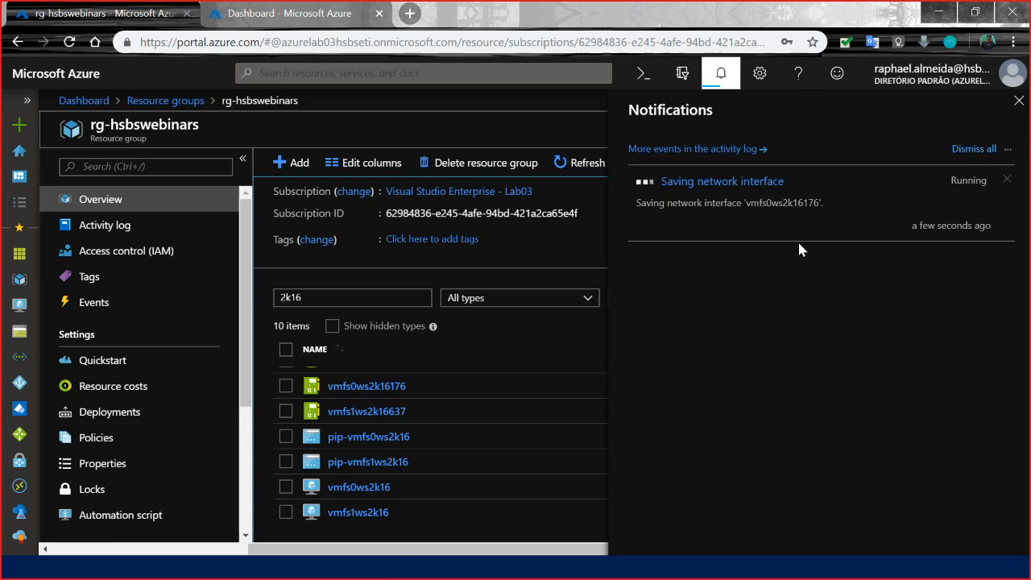
pyautogui.click(1018, 101)
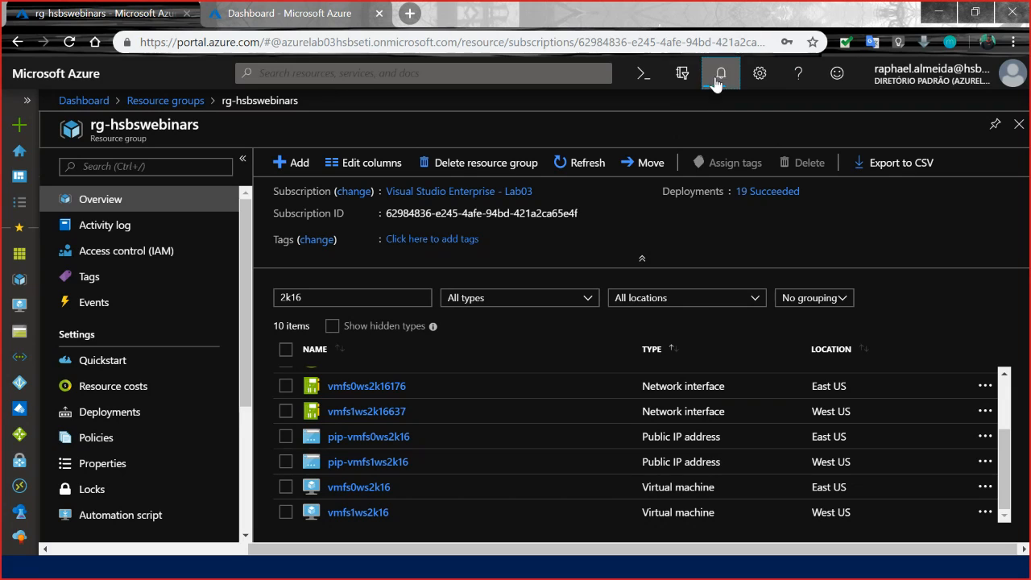
# Copy the DNS name of the vmfs0ws2k16 virtual machine and open a full-screen Remote Desktop session to it.
pyautogui.click(367, 488)
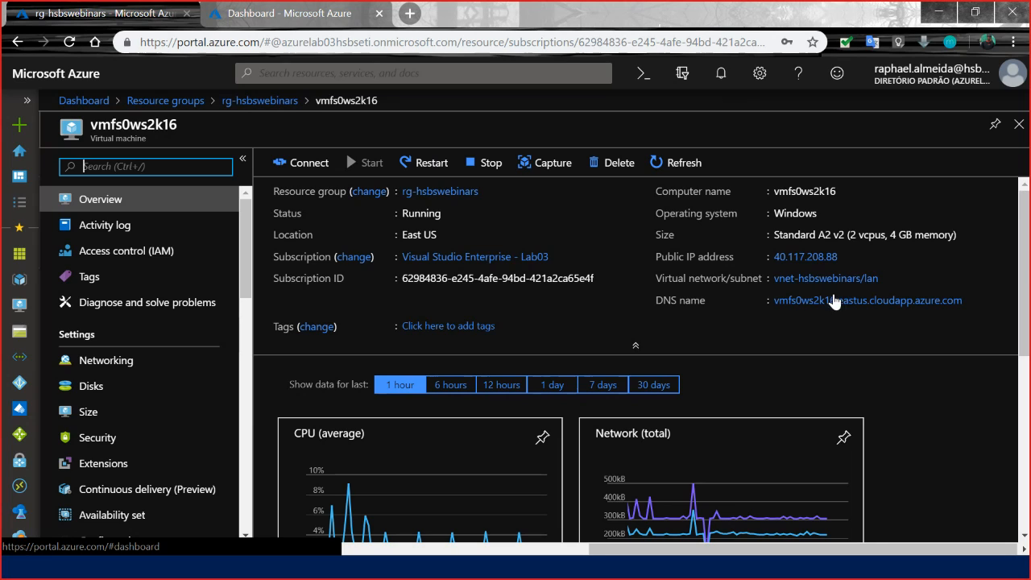
pyautogui.click(971, 302)
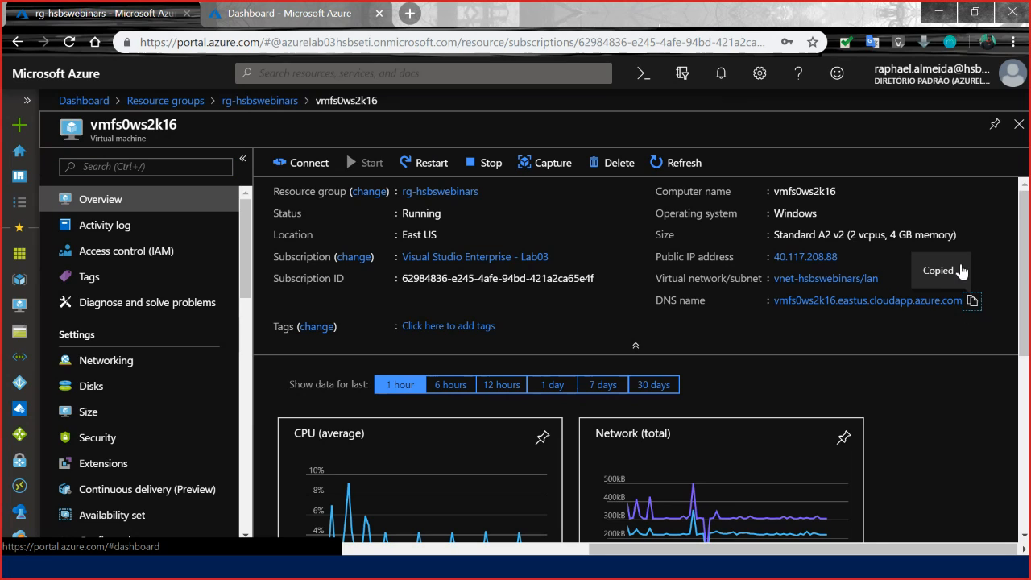
pyautogui.press('super')
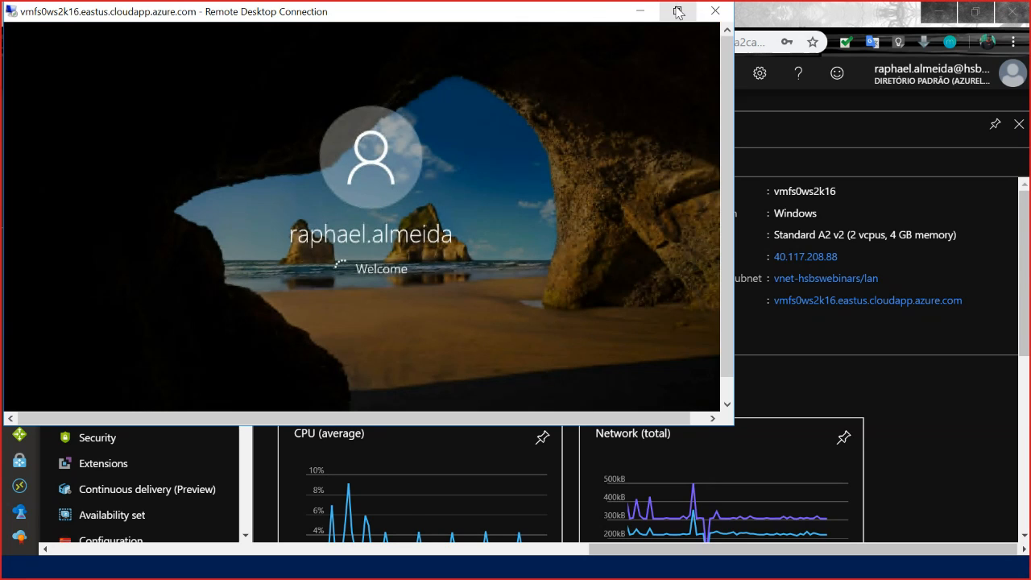
pyautogui.click(677, 11)
pyautogui.click(676, 248)
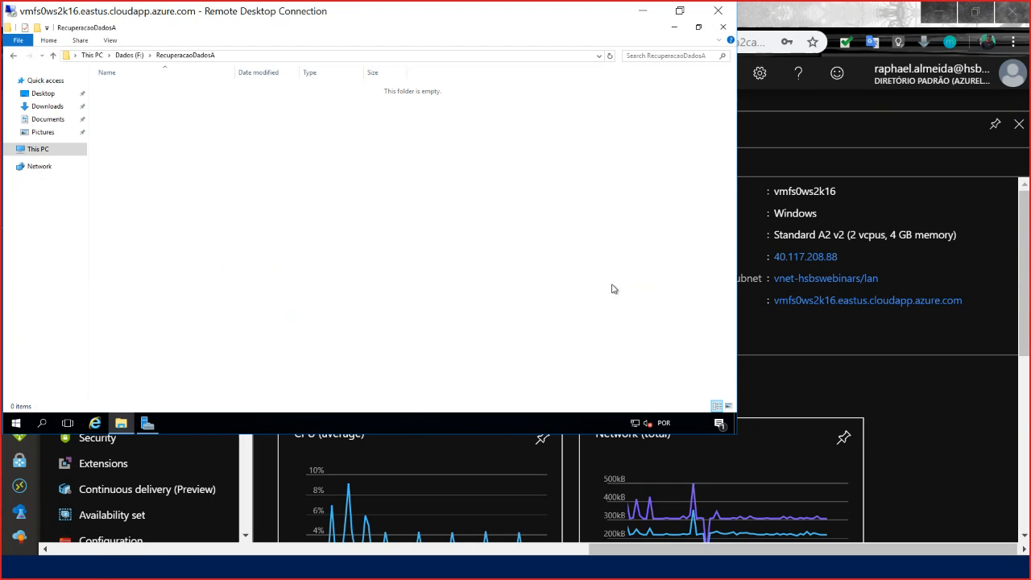
pyautogui.doubleClick(610, 16)
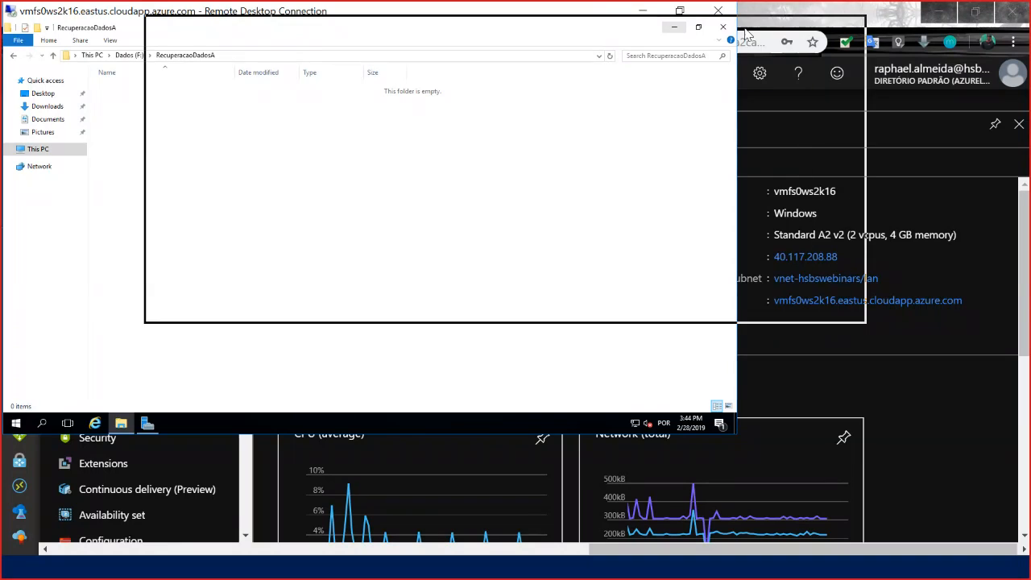
pyautogui.click(808, 25)
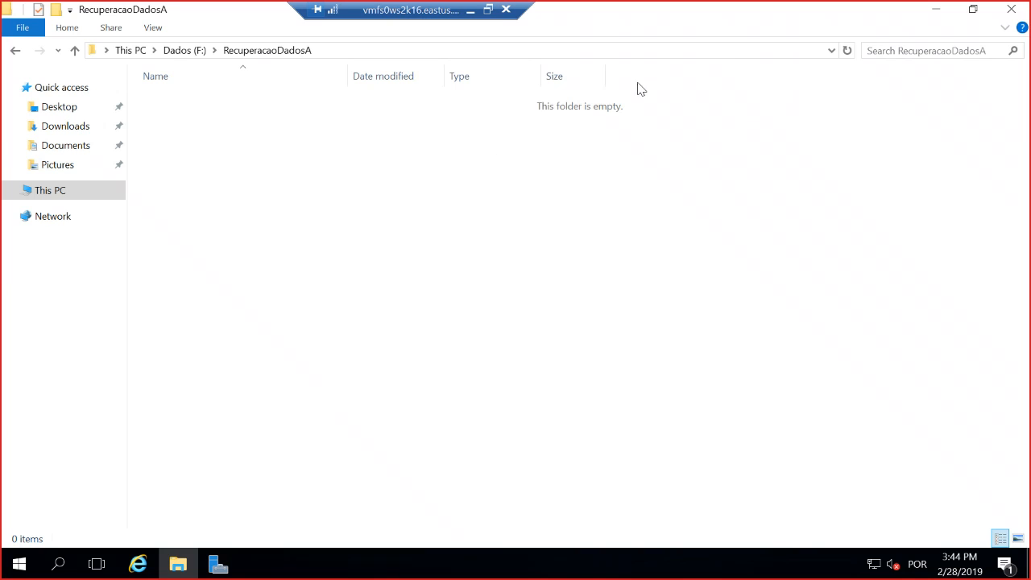
# Examine the Dados (F:) drive and its RecuperacaoDadosA folder on vmfs0ws2k16, and minimize the remote session.
pyautogui.click(187, 51)
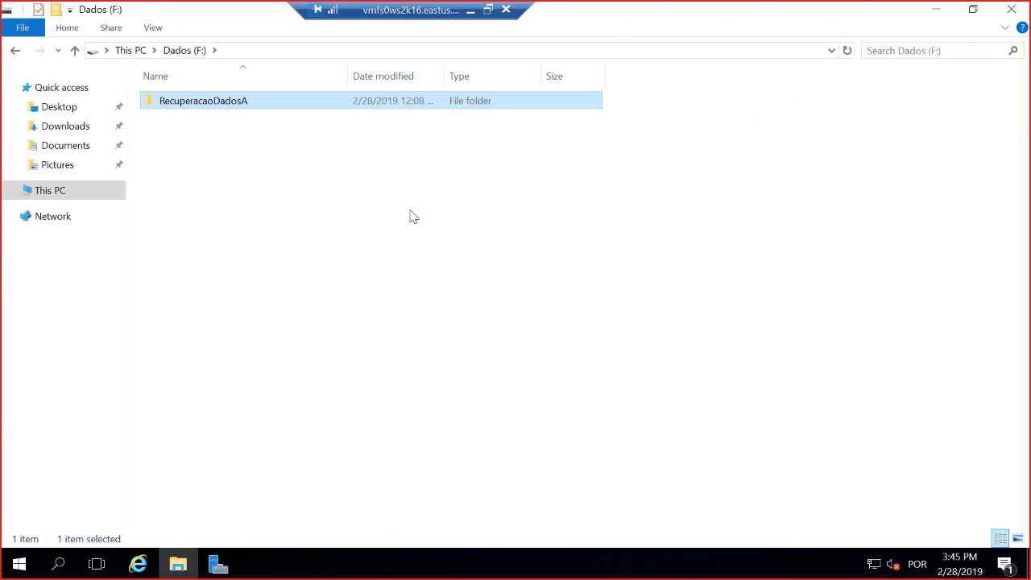
pyautogui.doubleClick(210, 105)
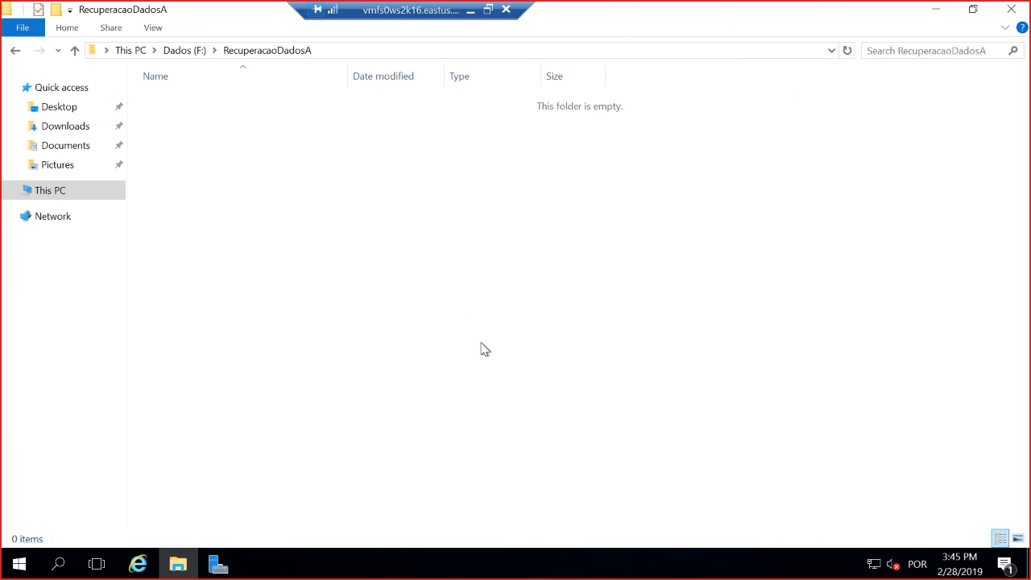
pyautogui.click(471, 10)
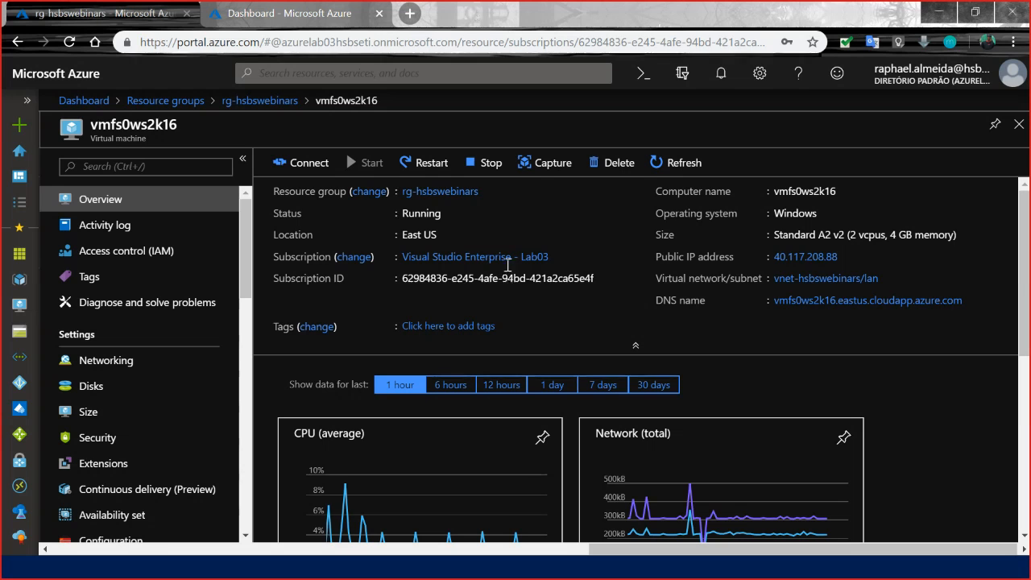
# Filter the rg-hsbswebinars resources by the name 2k12 and open the vmad0ws2k12r2 virtual machine.
pyautogui.click(275, 104)
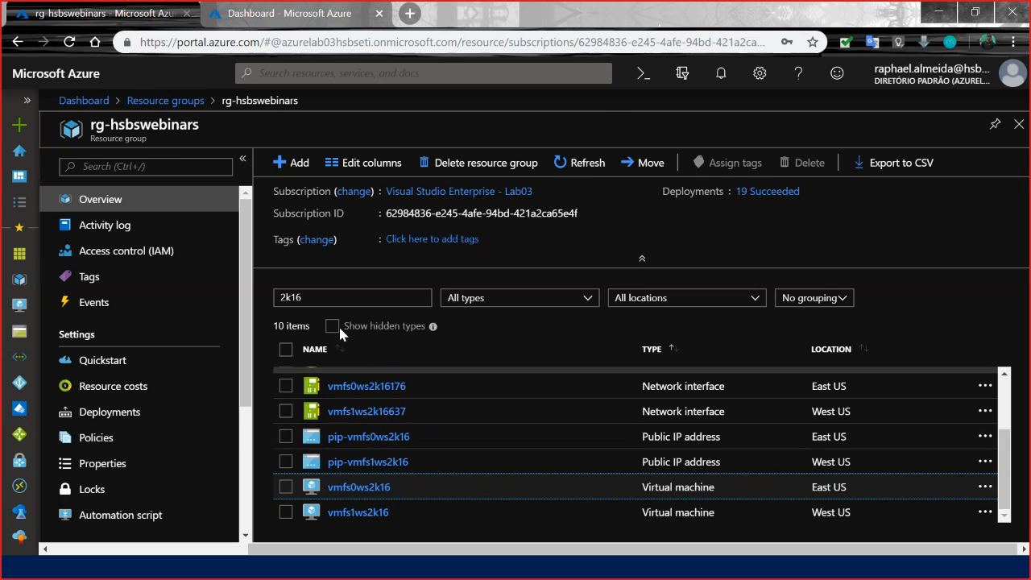
pyautogui.click(326, 297)
pyautogui.press('BackSpace')
pyautogui.write('2')
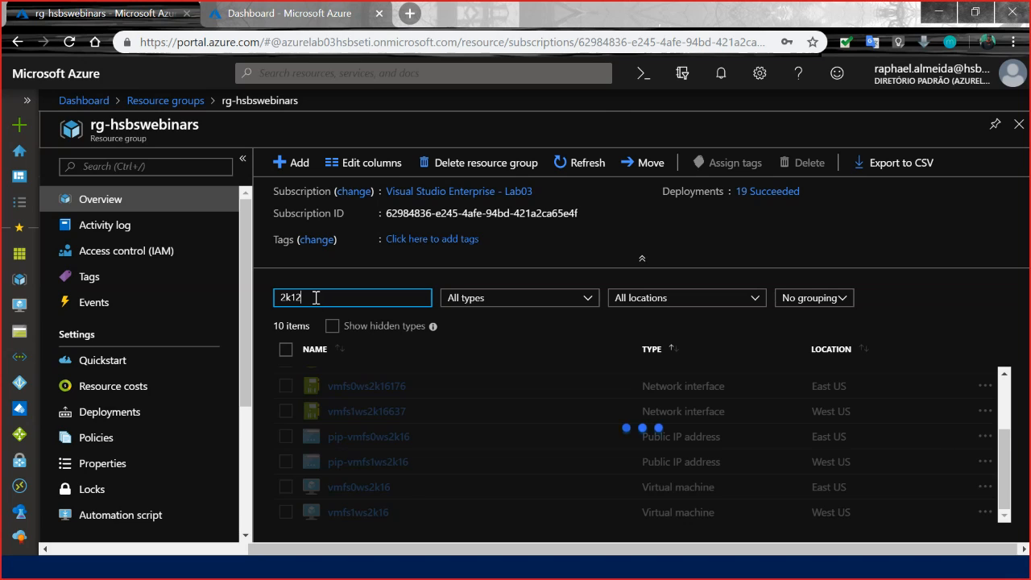
pyautogui.scroll(-1, 396, 465)
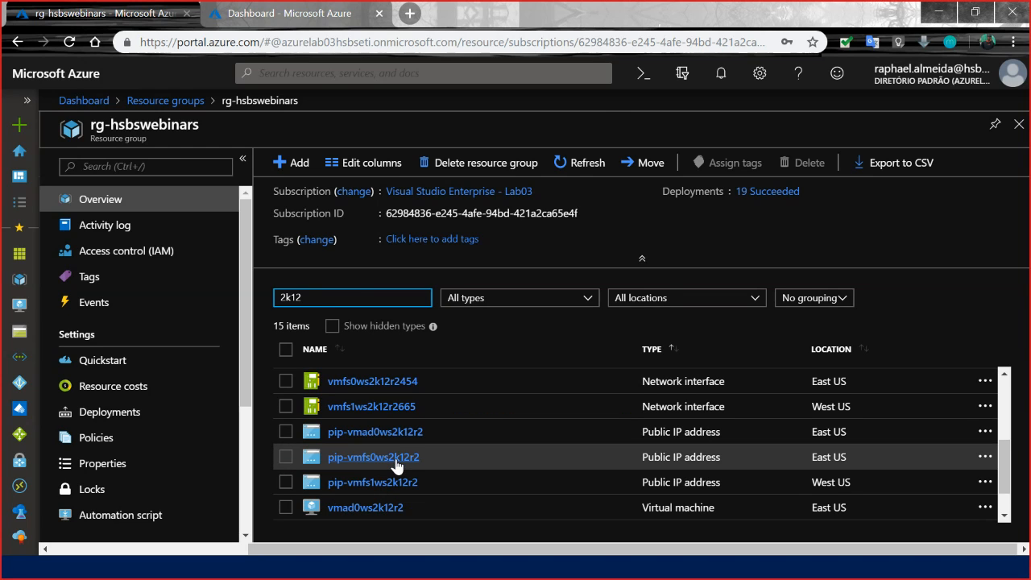
pyautogui.scroll(-1, 398, 467)
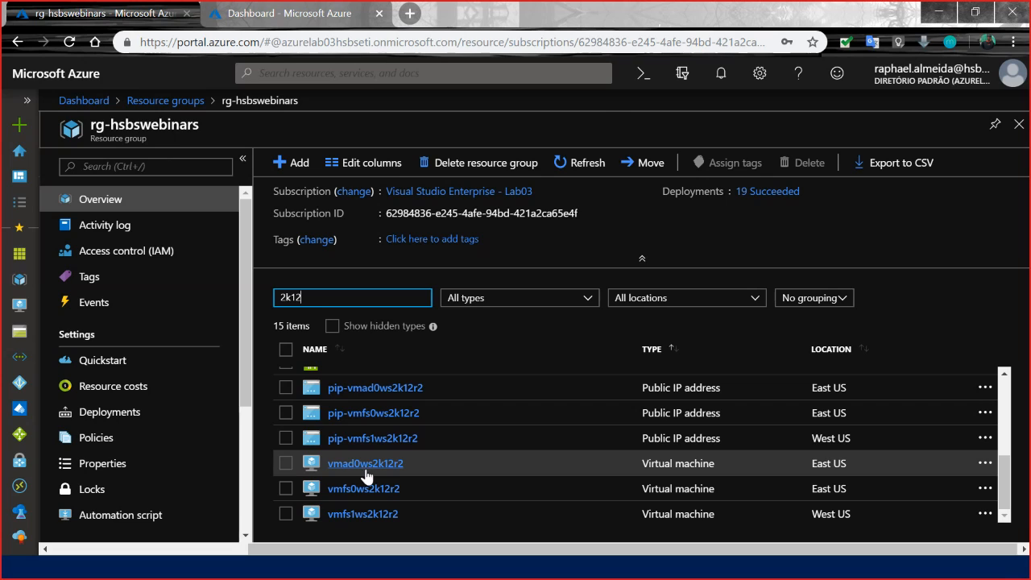
pyautogui.click(367, 464)
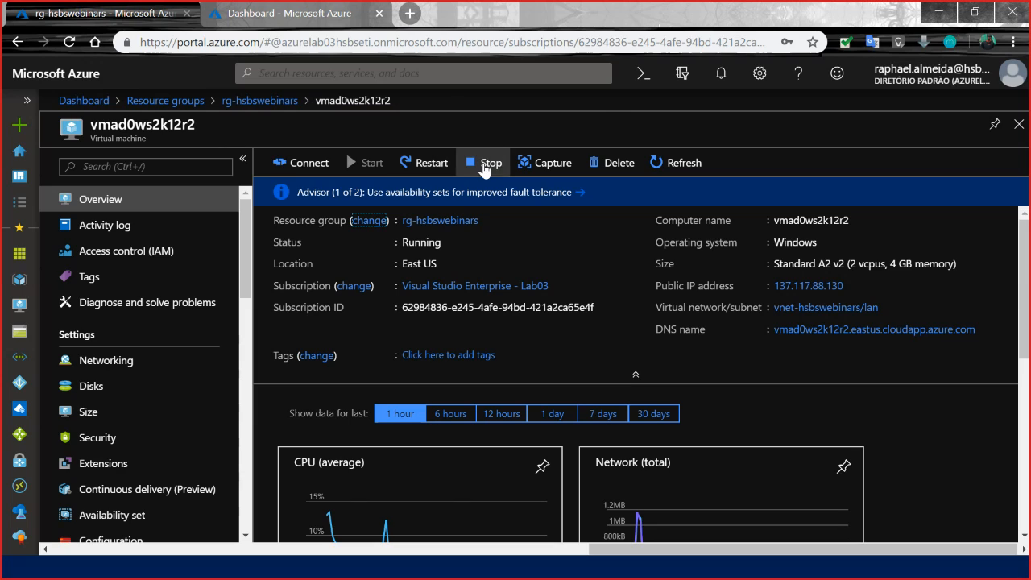
# Close the extra Azure Dashboard browser tab and delete the vmad0ws2k12r2 virtual machine, confirming the deletion.
pyautogui.doubleClick(158, 123)
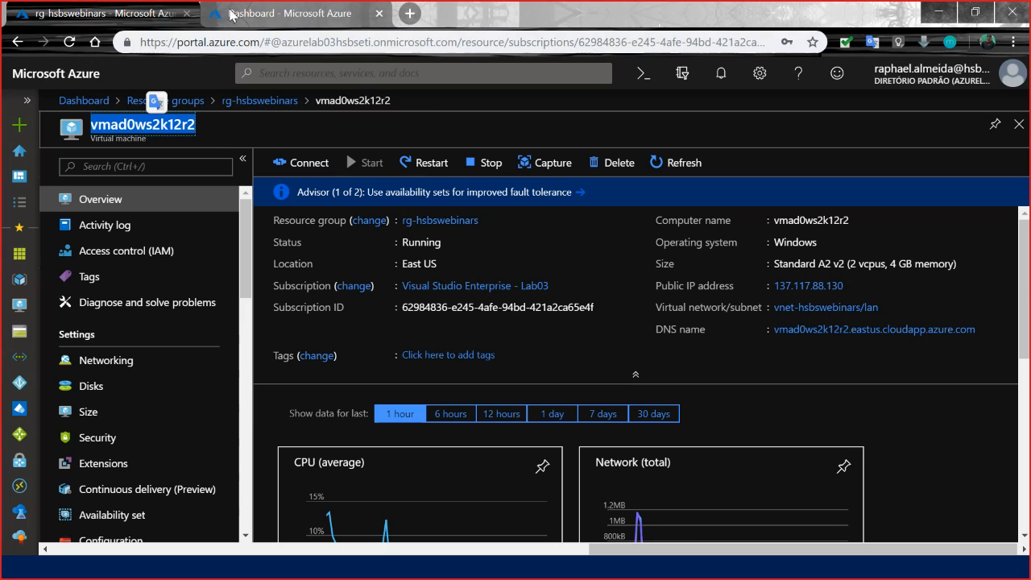
pyautogui.click(256, 14)
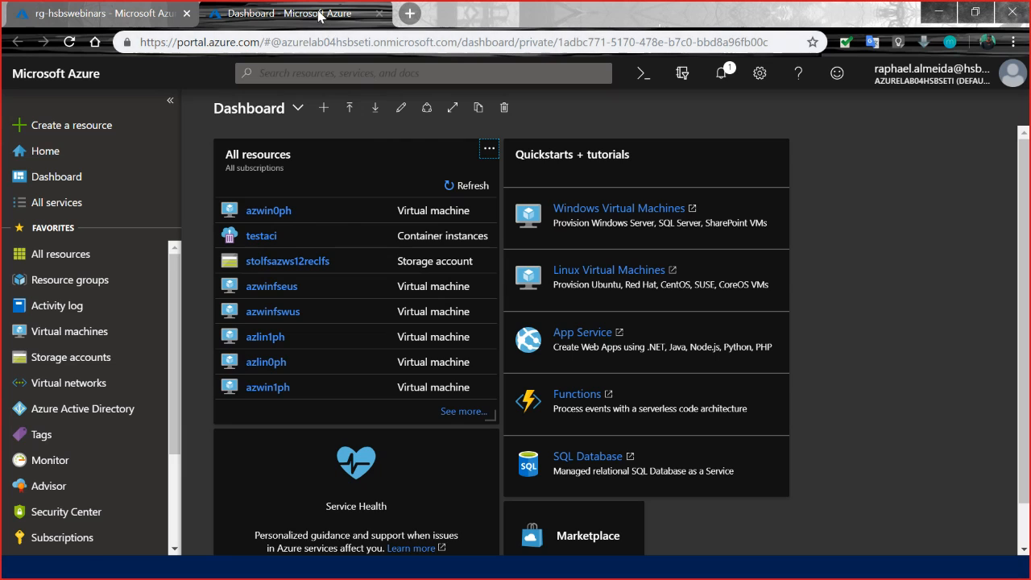
pyautogui.hotkey('ctrl', 'w')
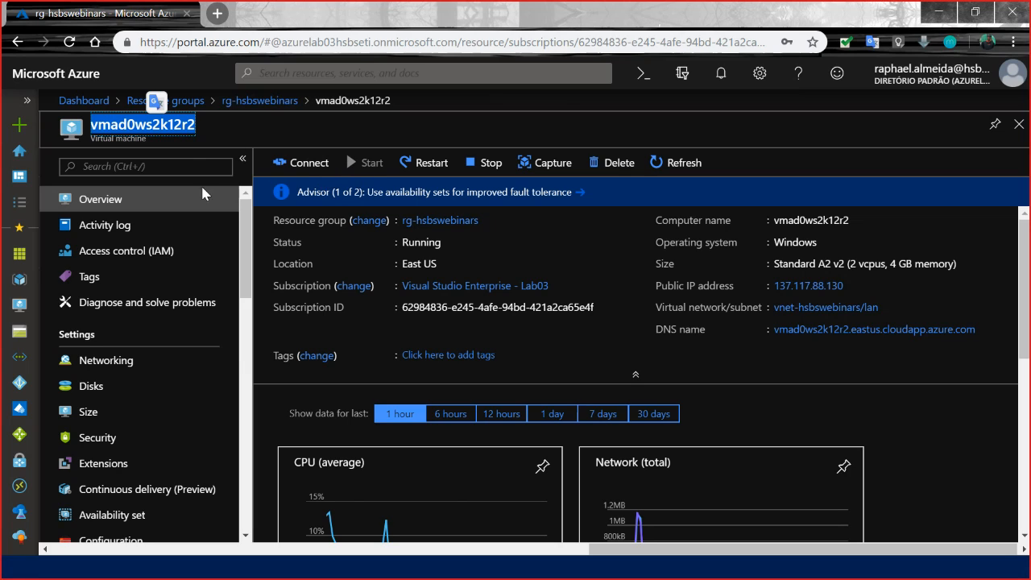
pyautogui.click(612, 166)
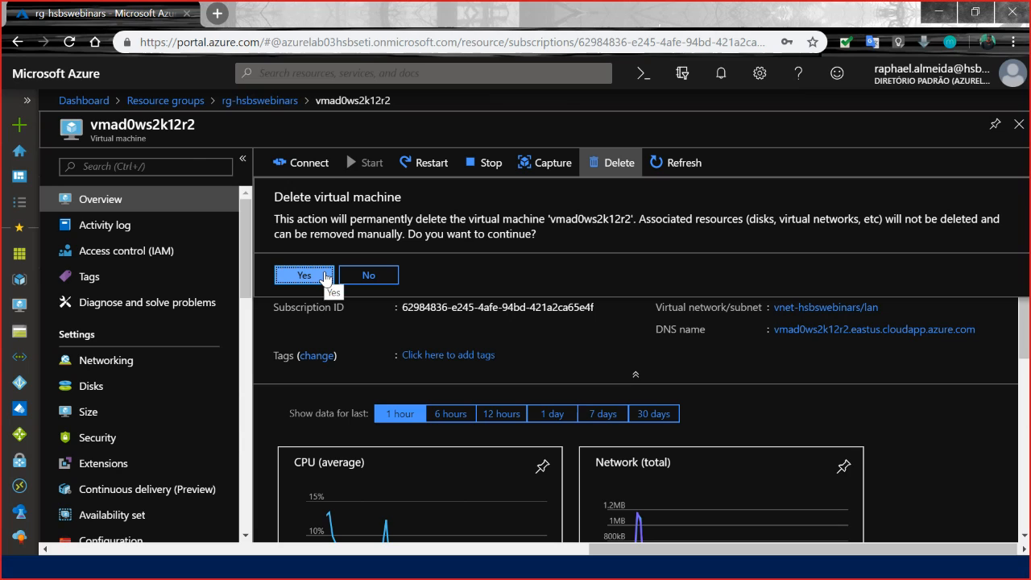
pyautogui.click(325, 276)
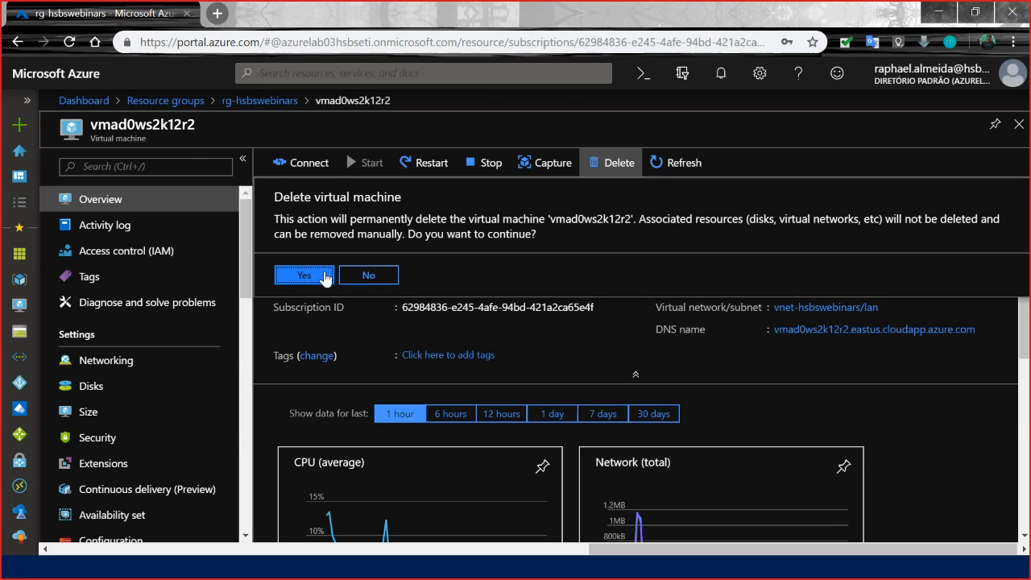
# Return to the Azure portal from the remote sessions and open the hsbswebinars Storage Sync Service in the rg-hsbswebinars resource group.
pyautogui.hotkey('alt', 'Tab')
pyautogui.hotkey('alt', 'Tab')
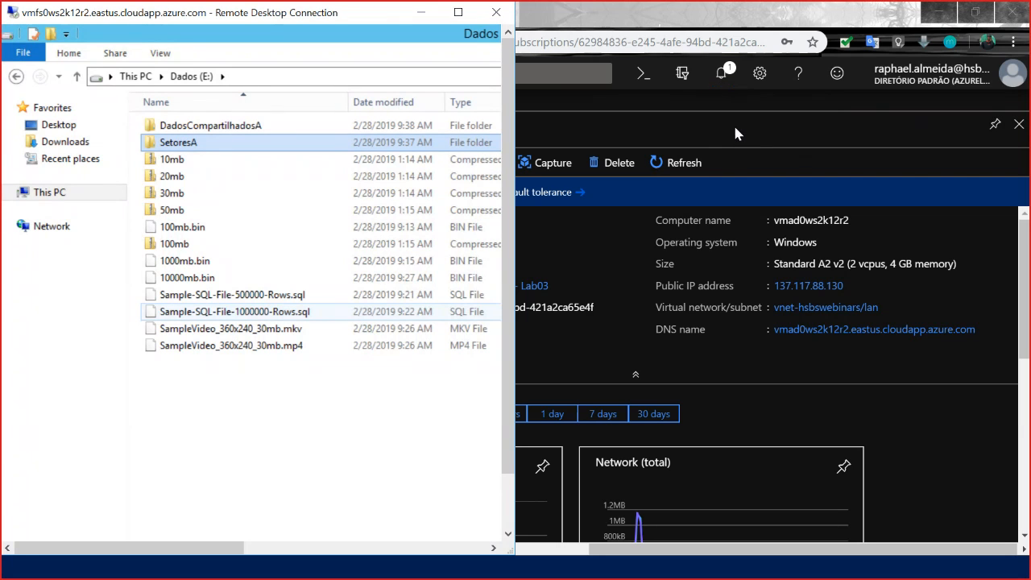
pyautogui.click(761, 117)
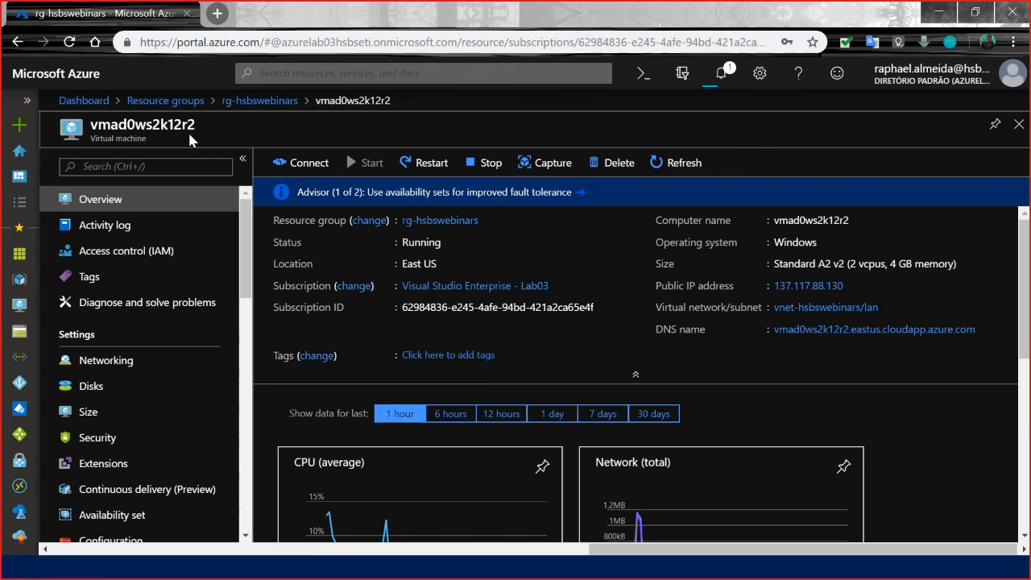
pyautogui.click(181, 108)
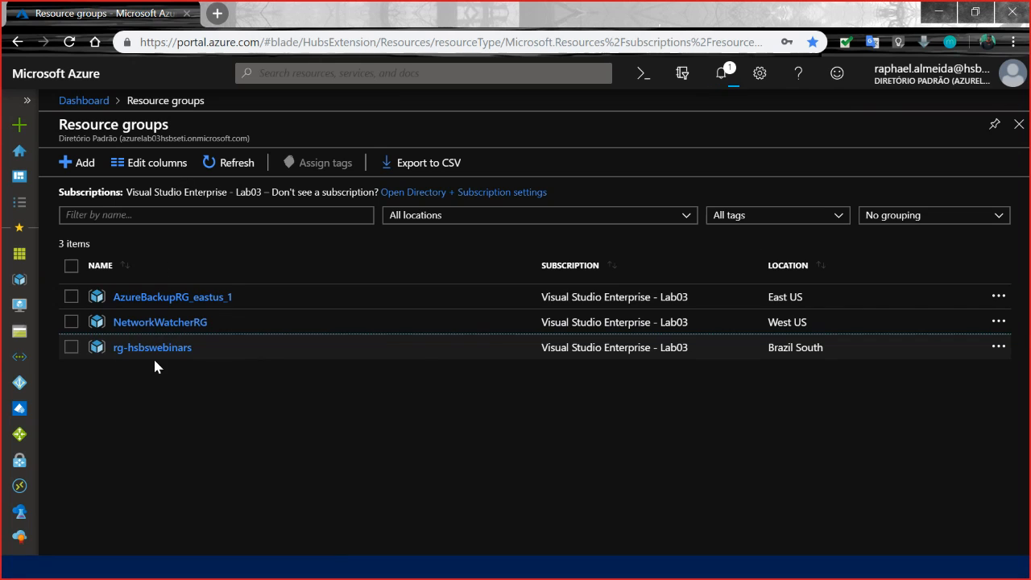
pyautogui.click(162, 352)
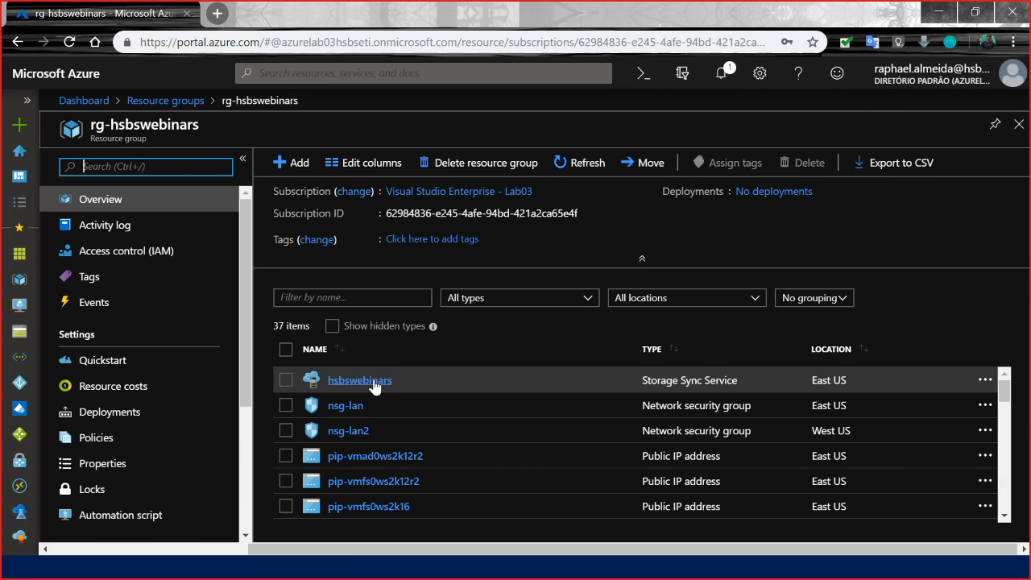
pyautogui.click(372, 381)
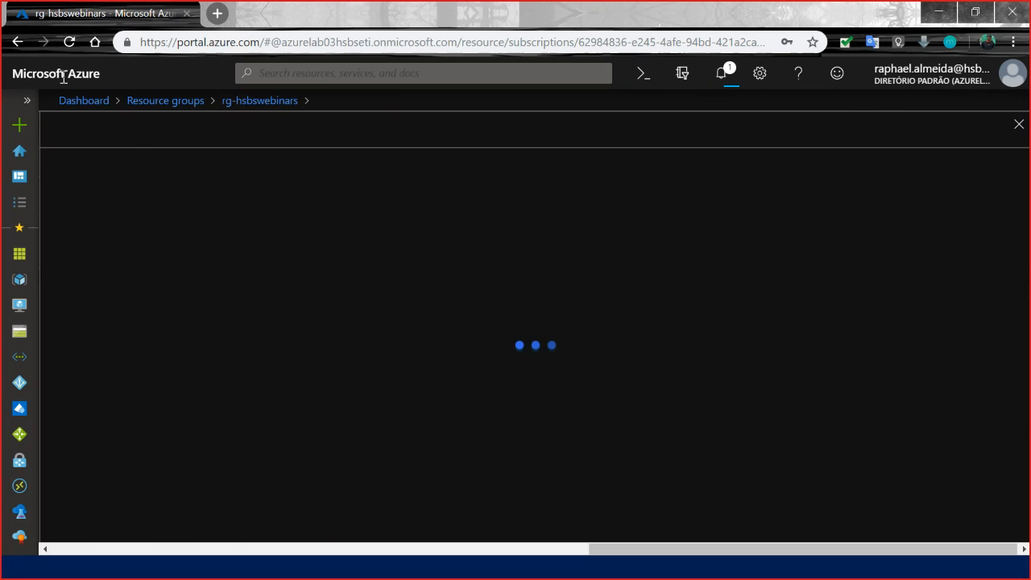
# Open the portal home in a new first browser tab, view the vmfs1ws2k12r2 remote session, and return to the Storage Sync Service.
pyautogui.keyDown('ctrl'); pyautogui.click(56, 77); pyautogui.keyUp('ctrl')
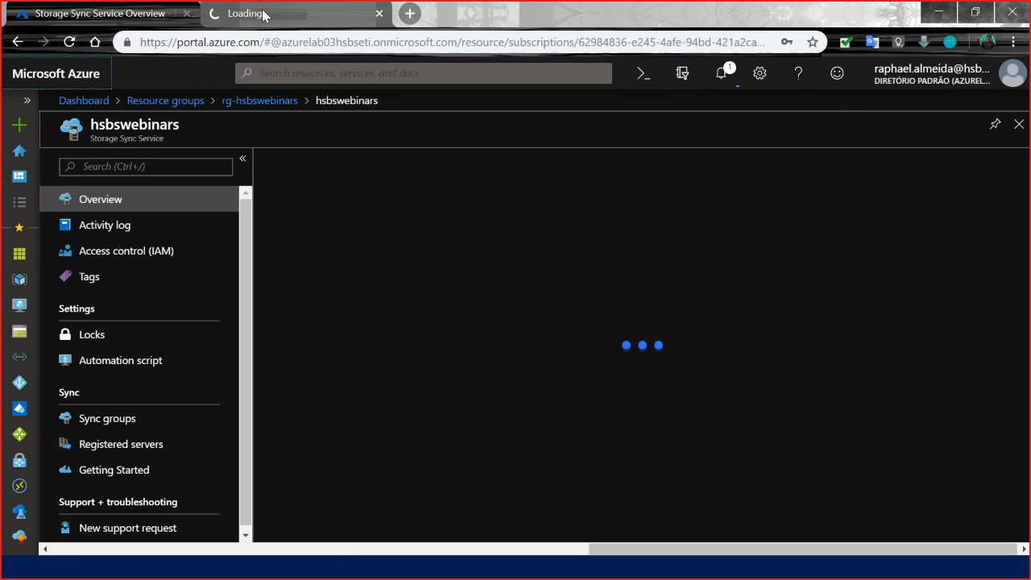
pyautogui.moveTo(274, 12); pyautogui.dragTo(80, 8)
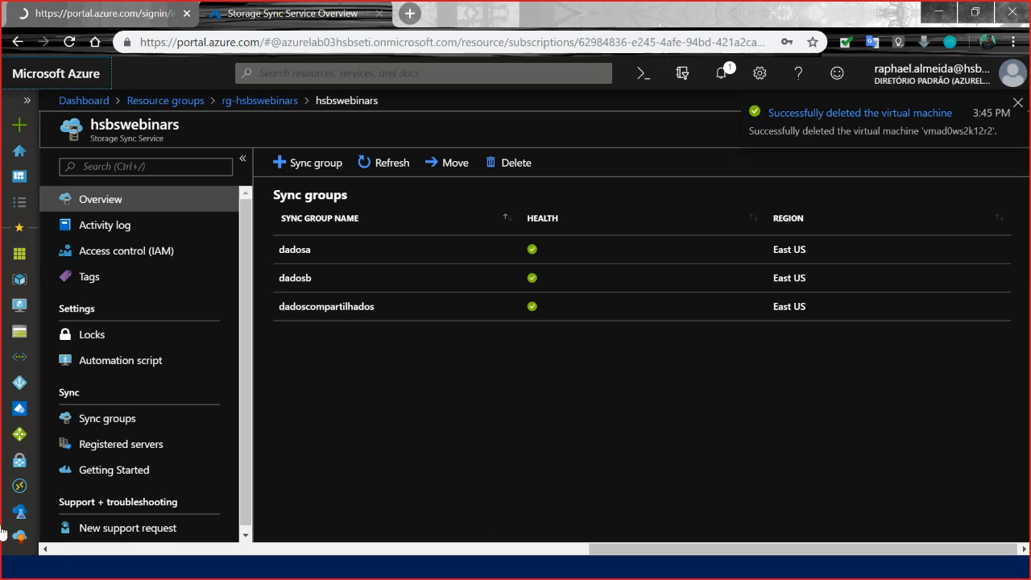
pyautogui.hotkey('alt', 'Tab')
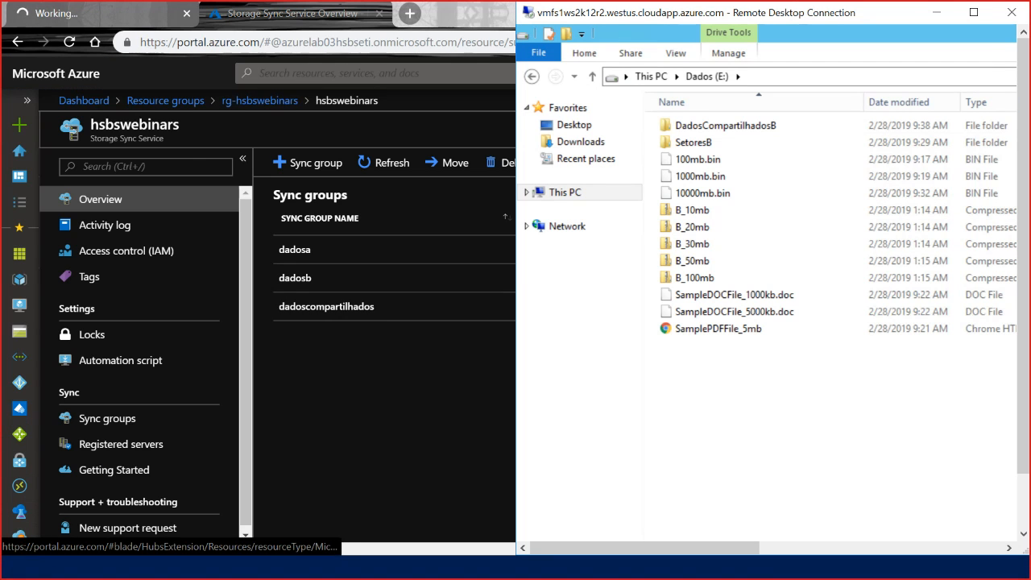
pyautogui.hotkey('alt', 'Tab')
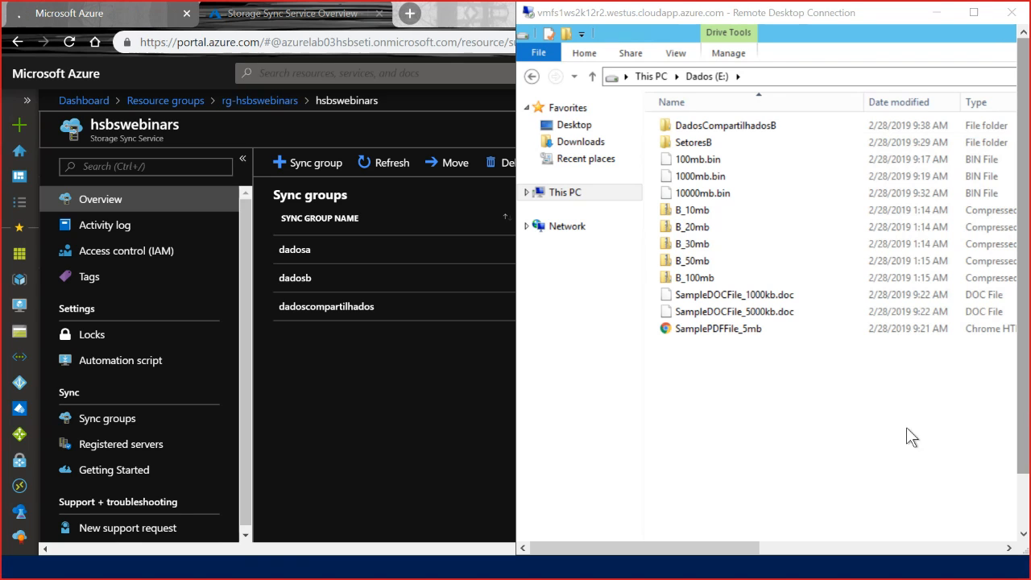
pyautogui.click(429, 396)
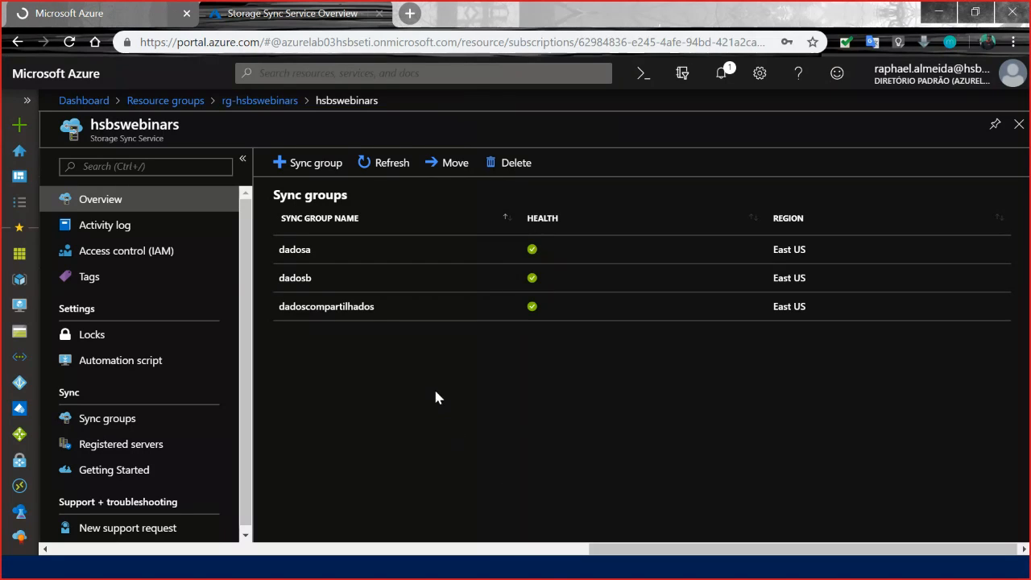
# Check the servers registered with the hsbswebinars Storage Sync Service and refresh their list.
pyautogui.click(144, 455)
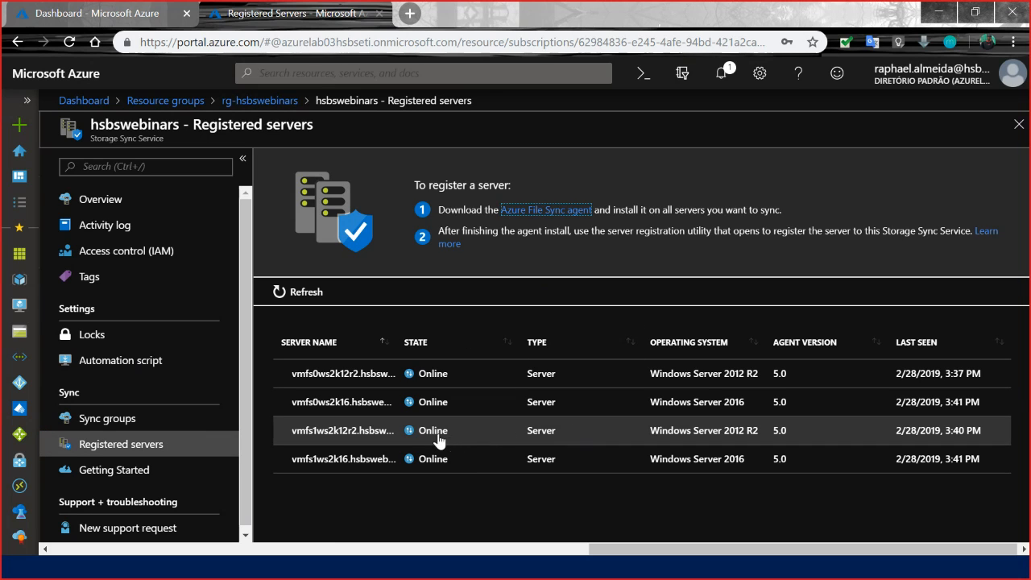
pyautogui.click(441, 487)
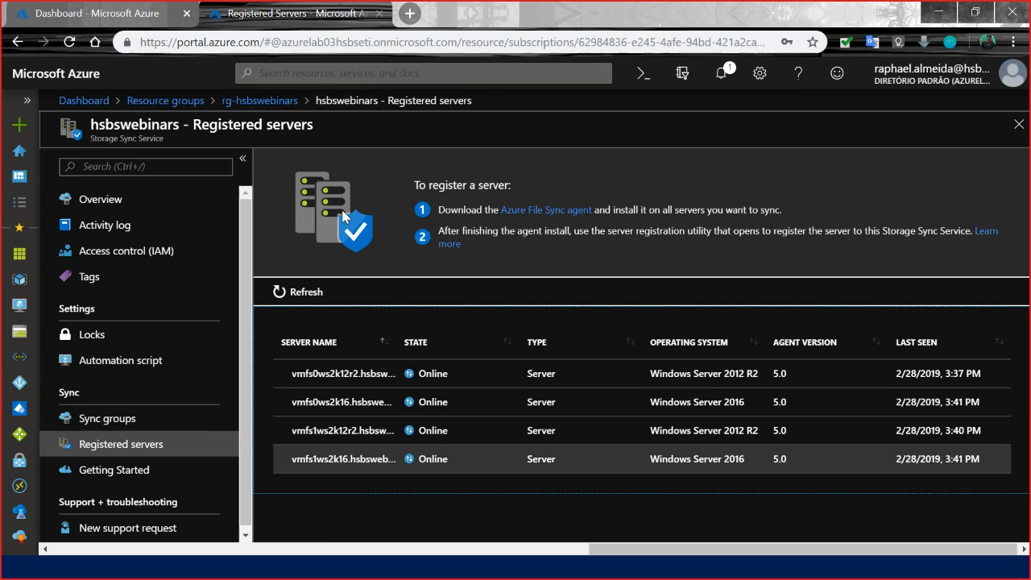
pyautogui.click(306, 296)
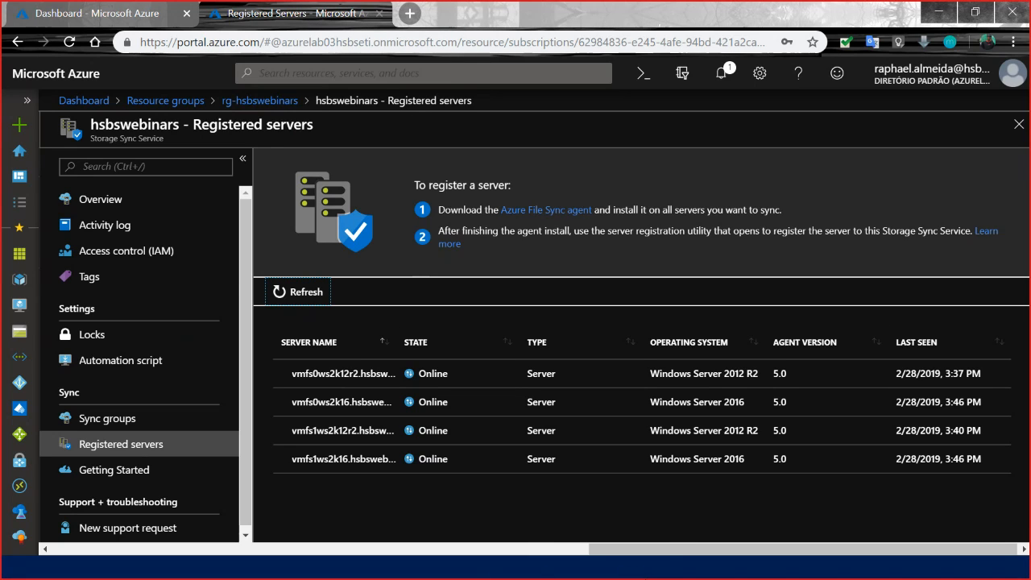
# Open the dadosa sync group and check the cloud tiering settings of its vmfs0ws2k12r2 server endpoint.
pyautogui.click(134, 426)
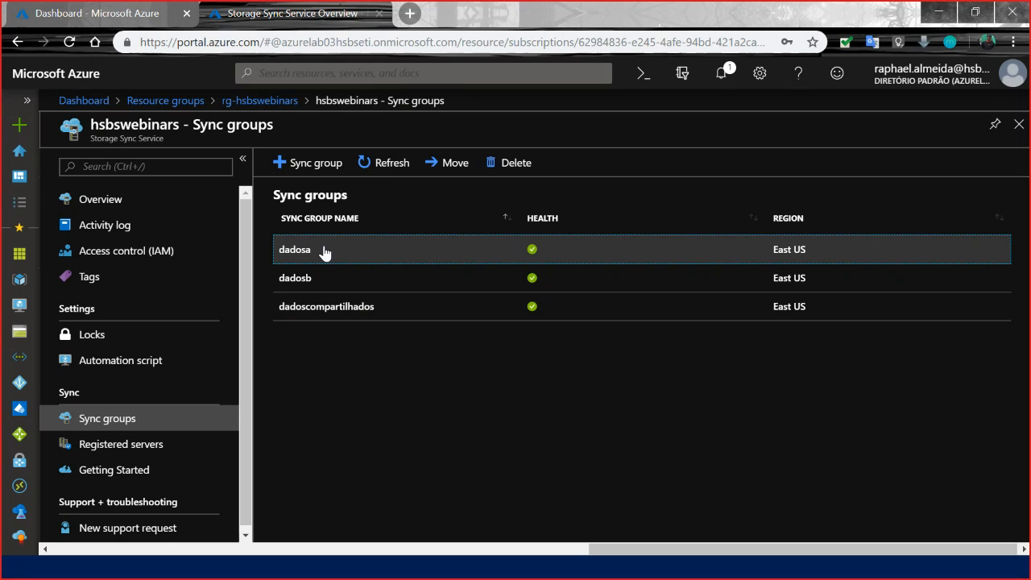
pyautogui.click(324, 251)
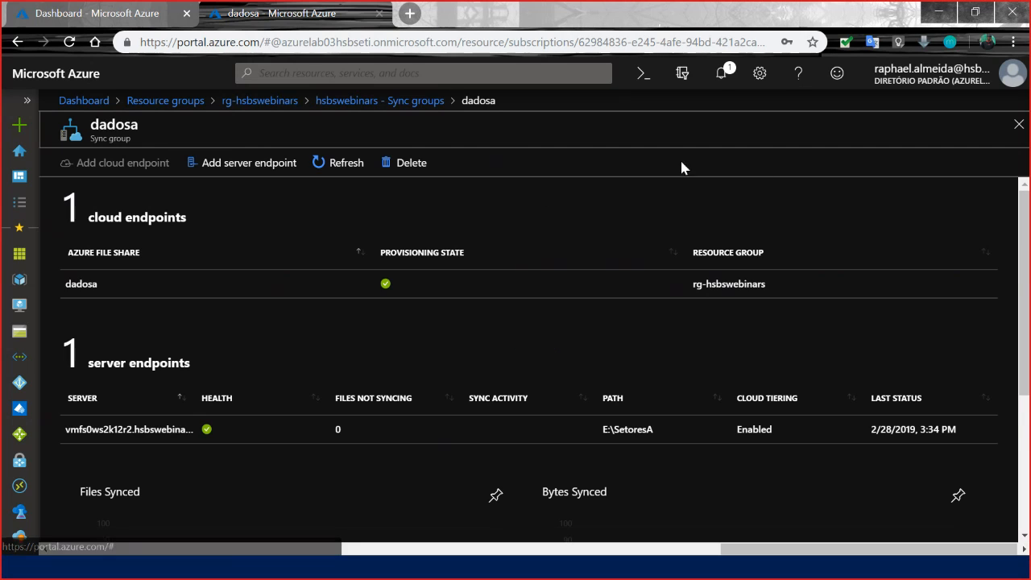
pyautogui.scroll(-2, 179, 435)
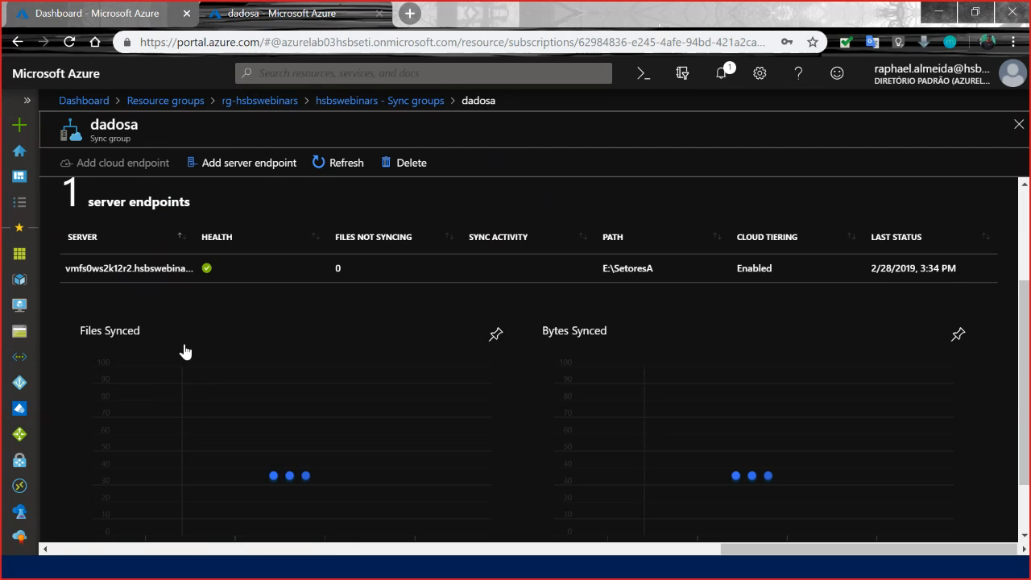
pyautogui.click(134, 274)
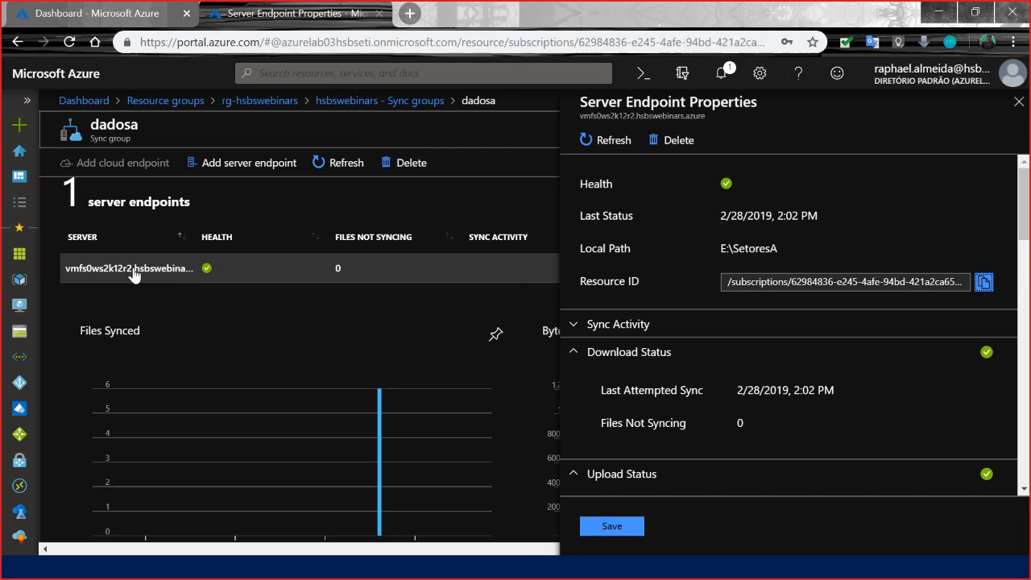
pyautogui.scroll(-3, 722, 354)
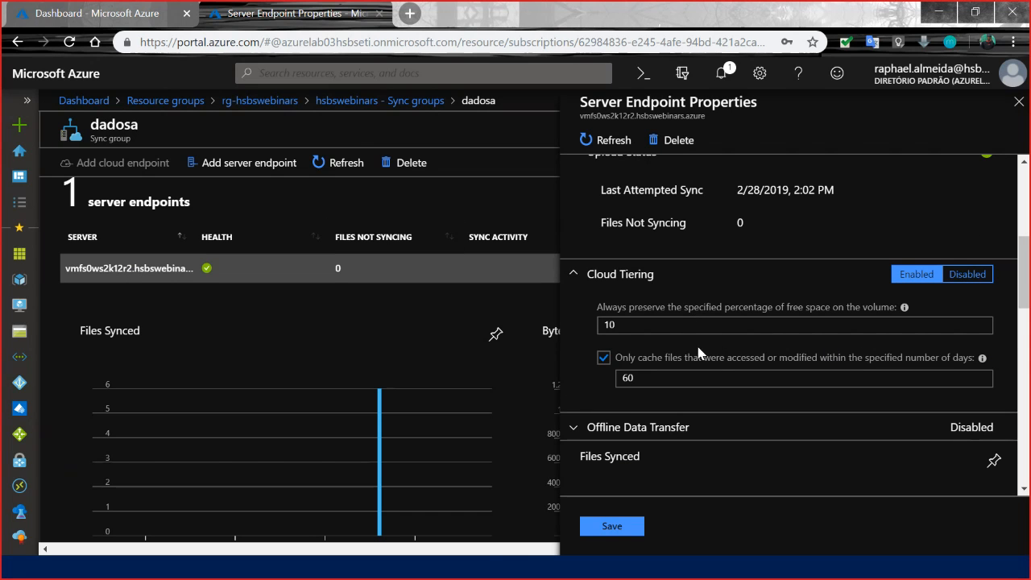
pyautogui.click(629, 324)
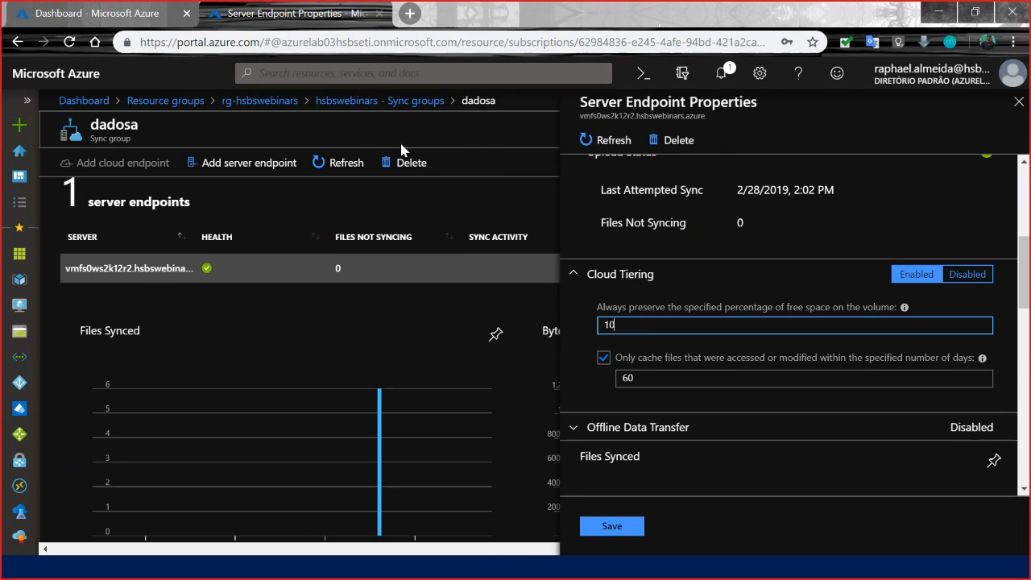
# Return to the sync groups, open dadosb, and show the cloud tiering section of its vmfs1ws2k12r2 server endpoint.
pyautogui.click(409, 100)
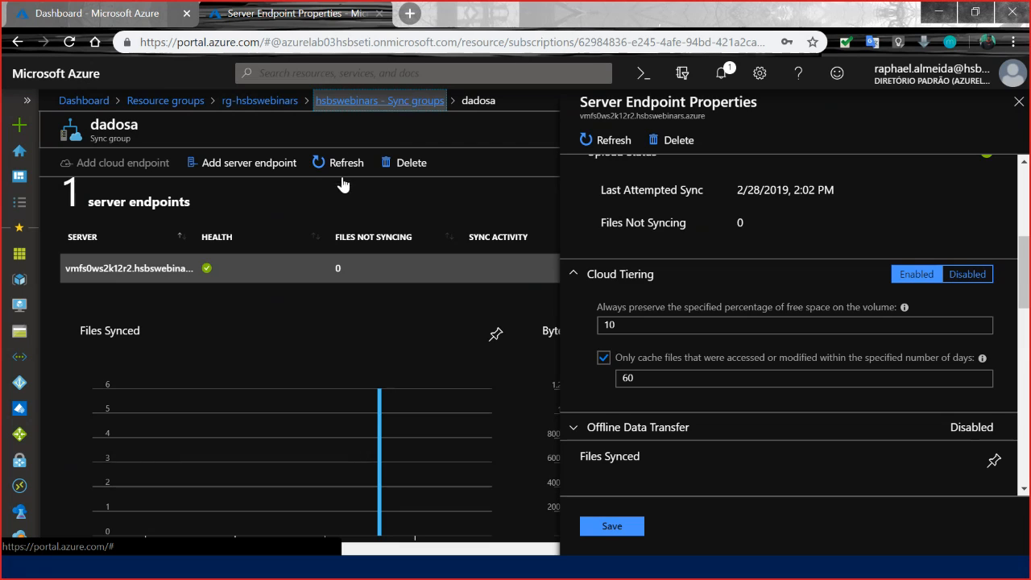
pyautogui.click(309, 283)
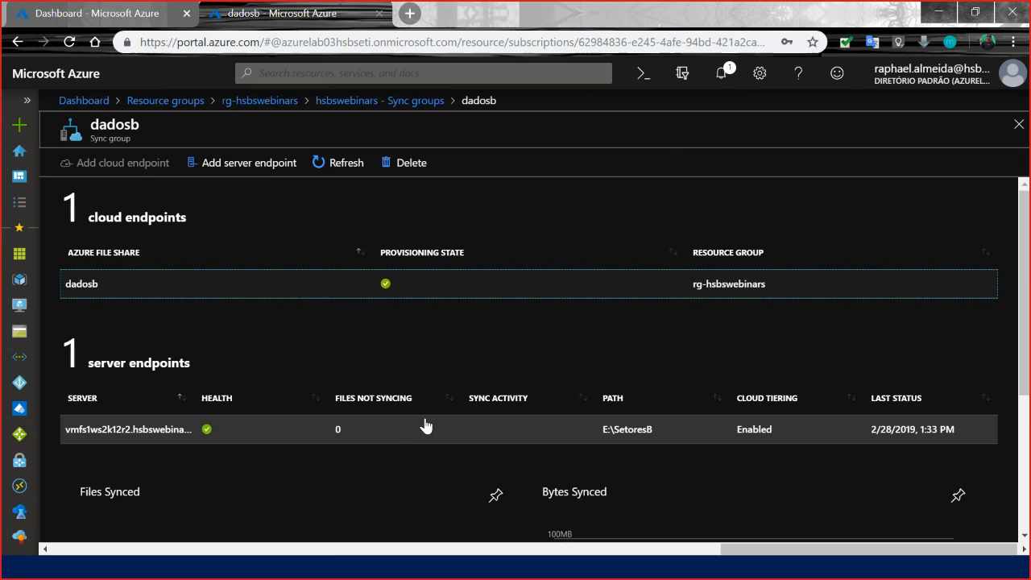
pyautogui.click(259, 433)
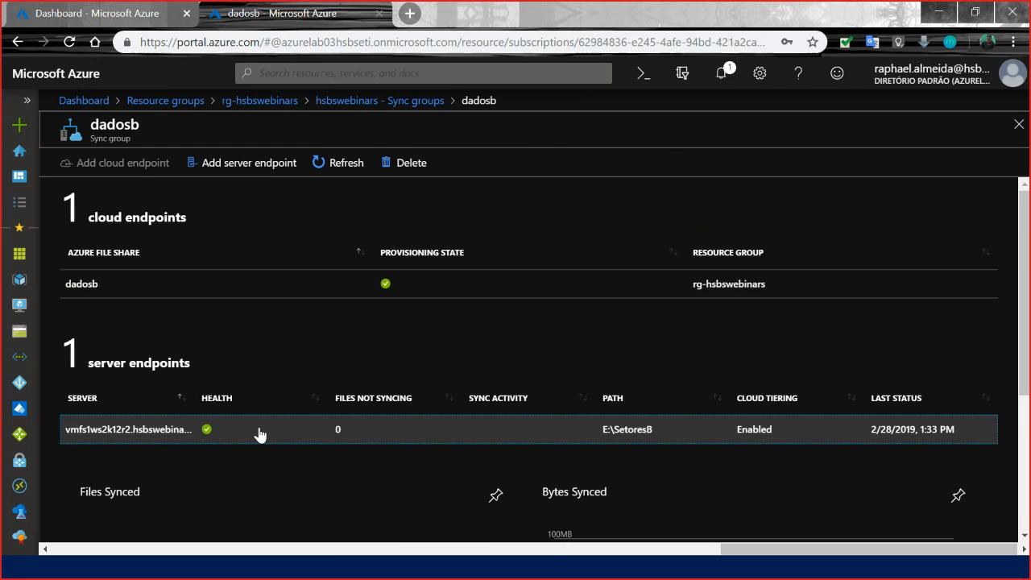
pyautogui.click(259, 433)
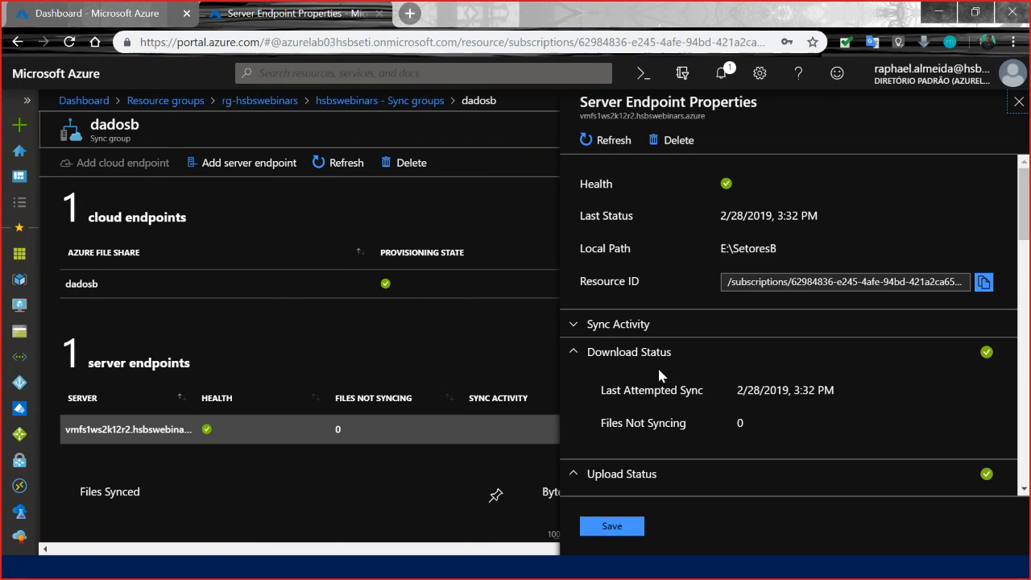
pyautogui.scroll(-6, 676, 354)
# Examine the volume free space percentage and the file cache days in the cloud tiering policy of the dadosb server endpoint.
pyautogui.click(643, 245)
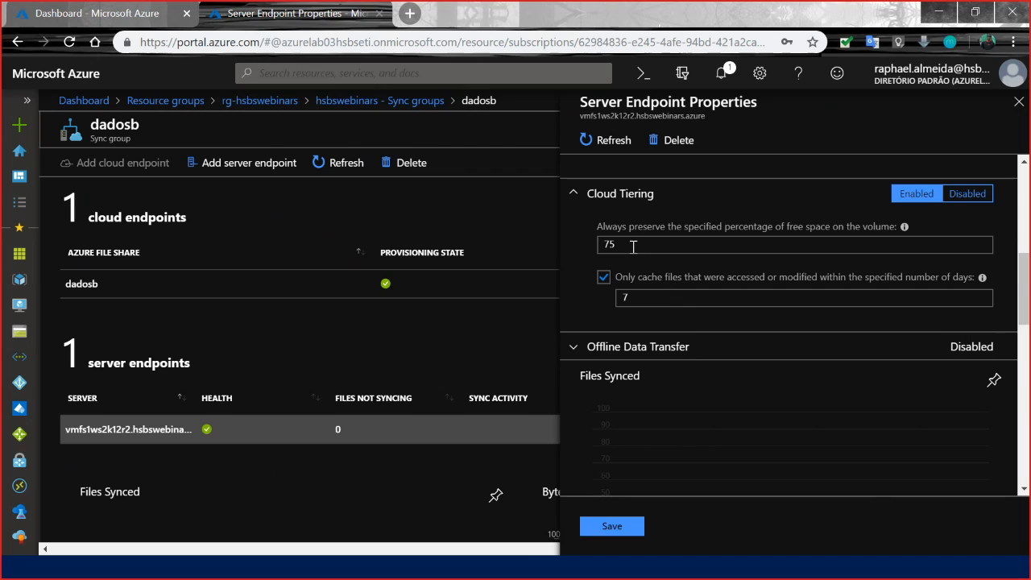
pyautogui.moveTo(622, 245); pyautogui.dragTo(603, 244)
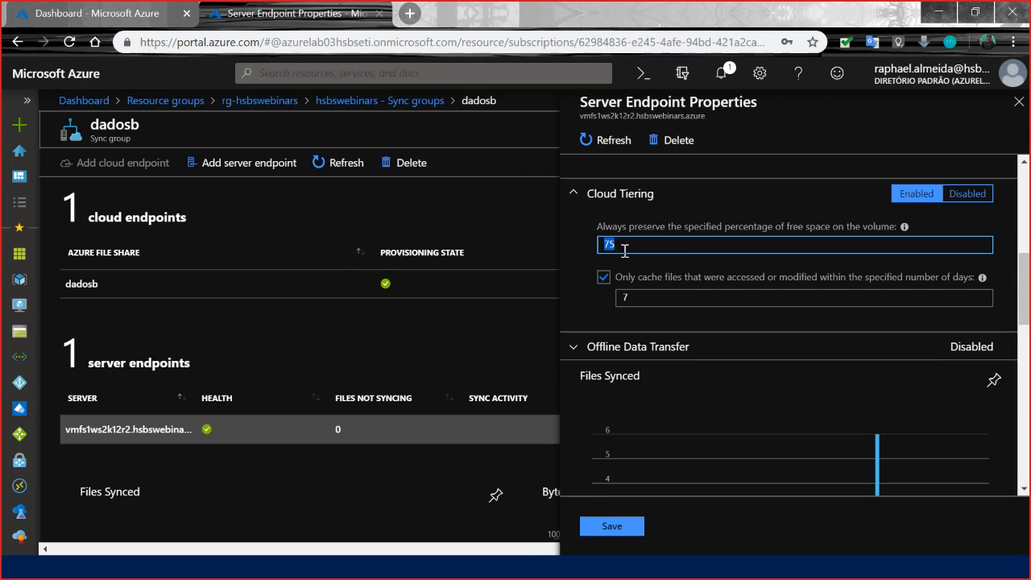
pyautogui.click(630, 246)
pyautogui.click(666, 297)
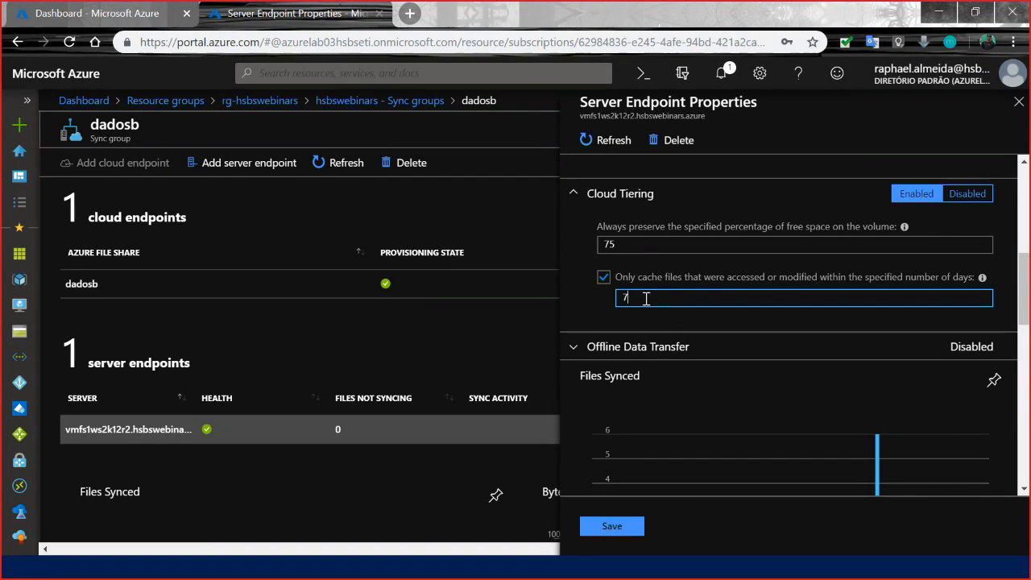
pyautogui.moveTo(638, 297); pyautogui.dragTo(620, 297)
pyautogui.click(635, 299)
pyautogui.click(625, 246)
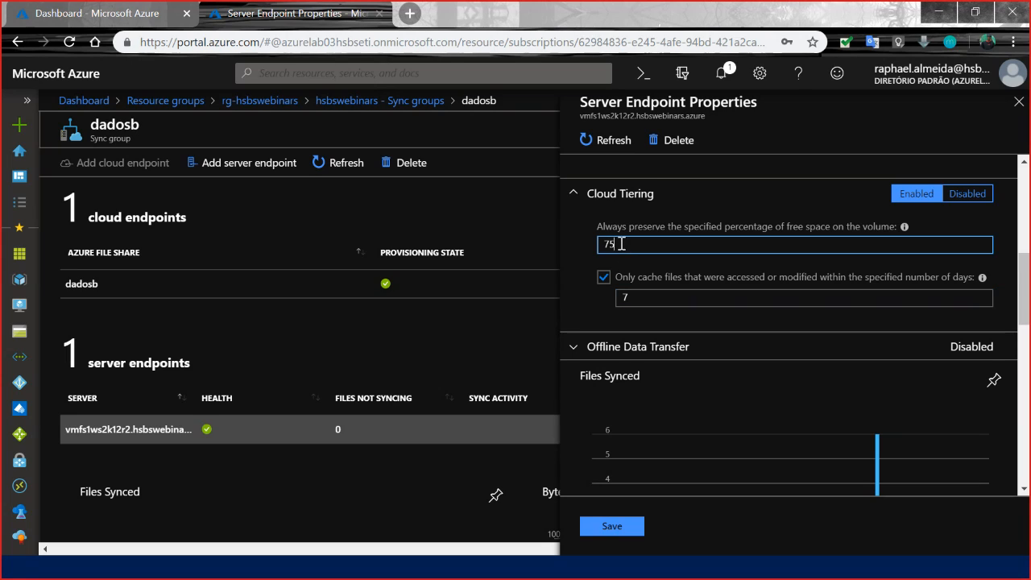
pyautogui.click(625, 297)
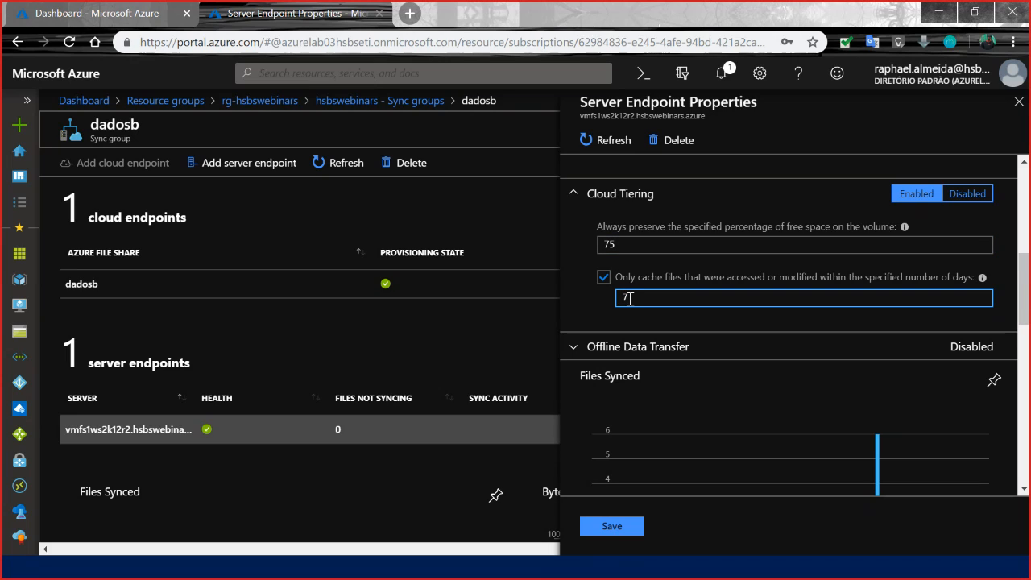
pyautogui.click(621, 240)
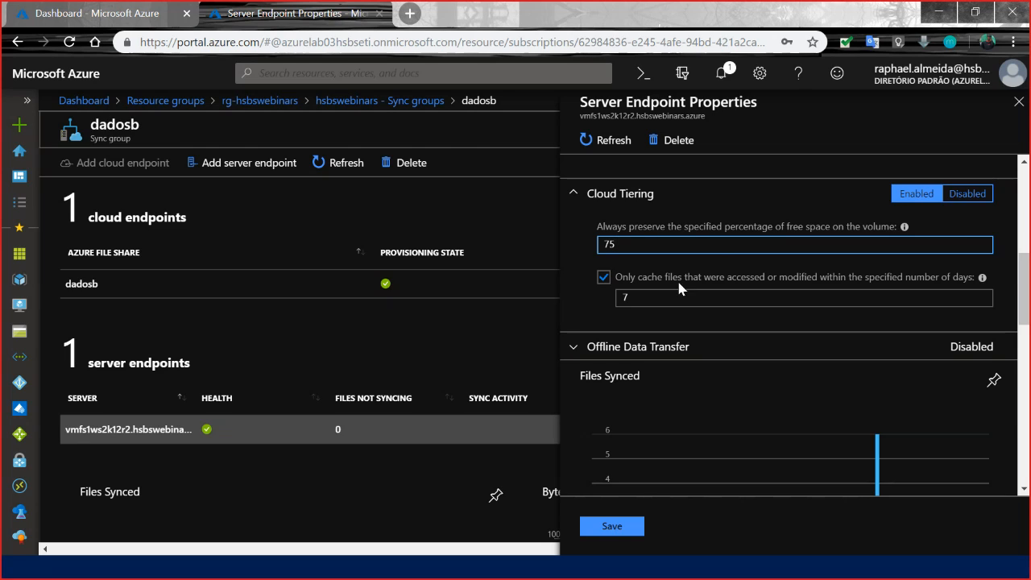
pyautogui.doubleClick(605, 244)
pyautogui.click(612, 244)
pyautogui.moveTo(614, 244); pyautogui.dragTo(603, 244)
pyautogui.click(620, 244)
pyautogui.moveTo(618, 244); pyautogui.dragTo(602, 244)
pyautogui.click(620, 247)
pyautogui.click(632, 207)
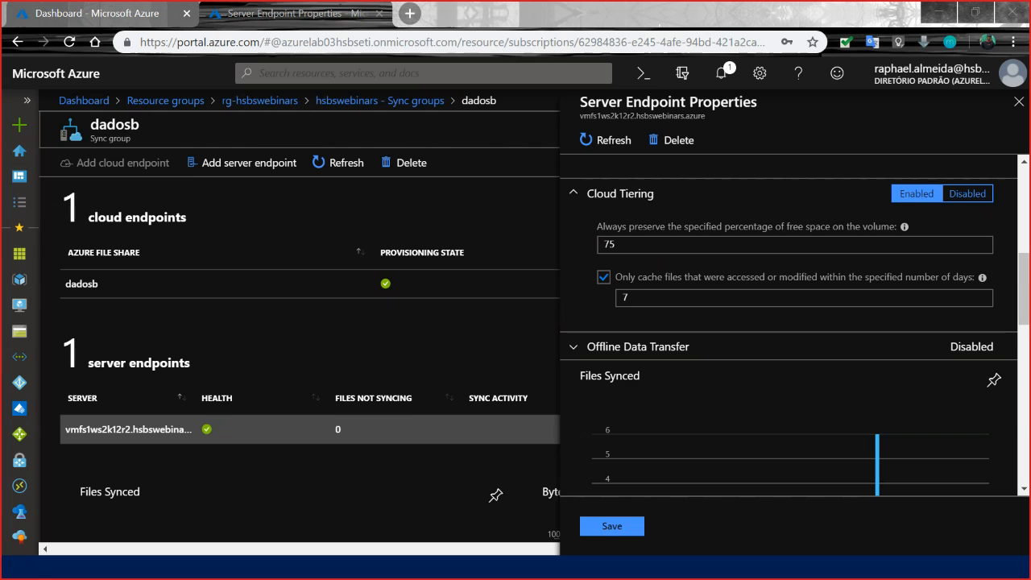
# Switch to the vmfs1ws2k12r2 remote desktop session and open the SetoresB folder on the Dados (E:) drive.
pyautogui.hotkey('alt', 'Tab')
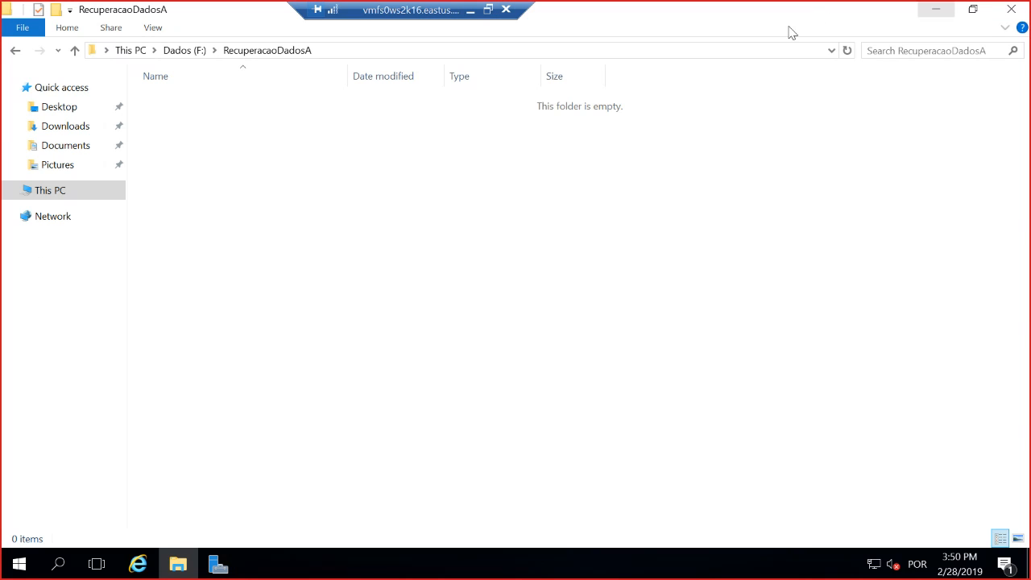
pyautogui.click(470, 10)
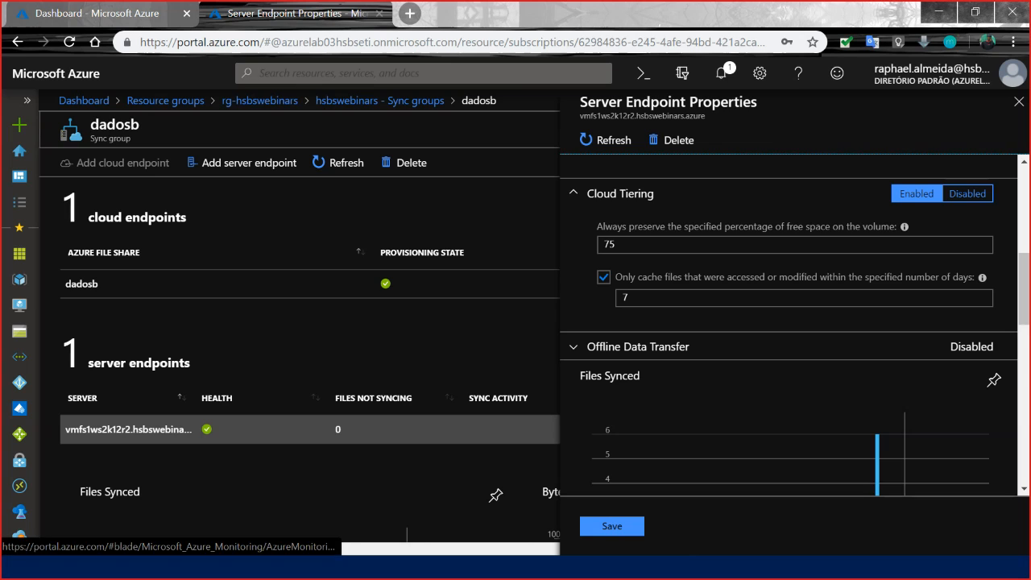
pyautogui.hotkey('alt', 'Tab')
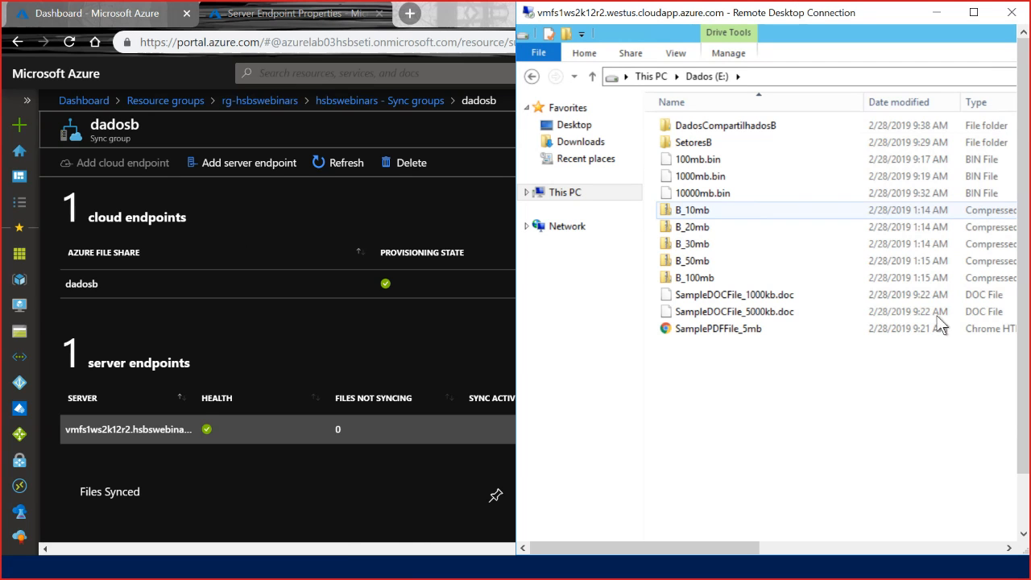
pyautogui.doubleClick(707, 140)
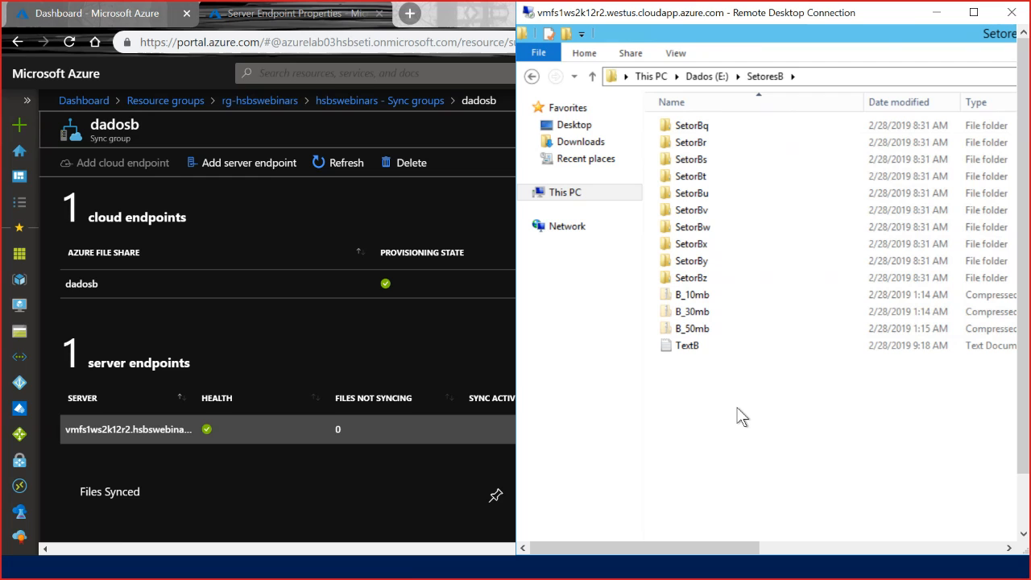
# Check the B_10mb, B_30mb and B_50mb zip files in SetoresB and show the remote session full screen.
pyautogui.click(677, 294)
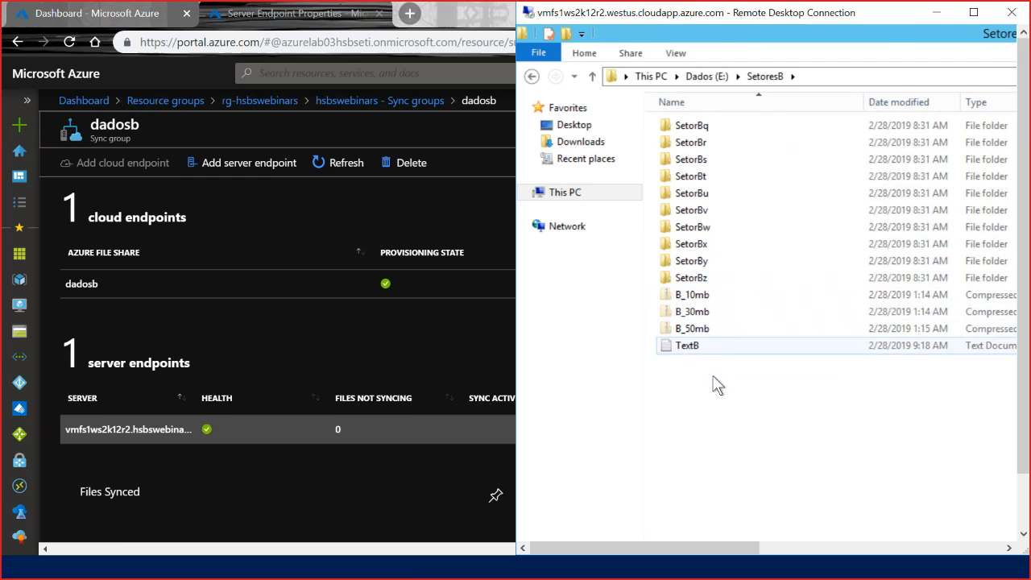
pyautogui.click(695, 296)
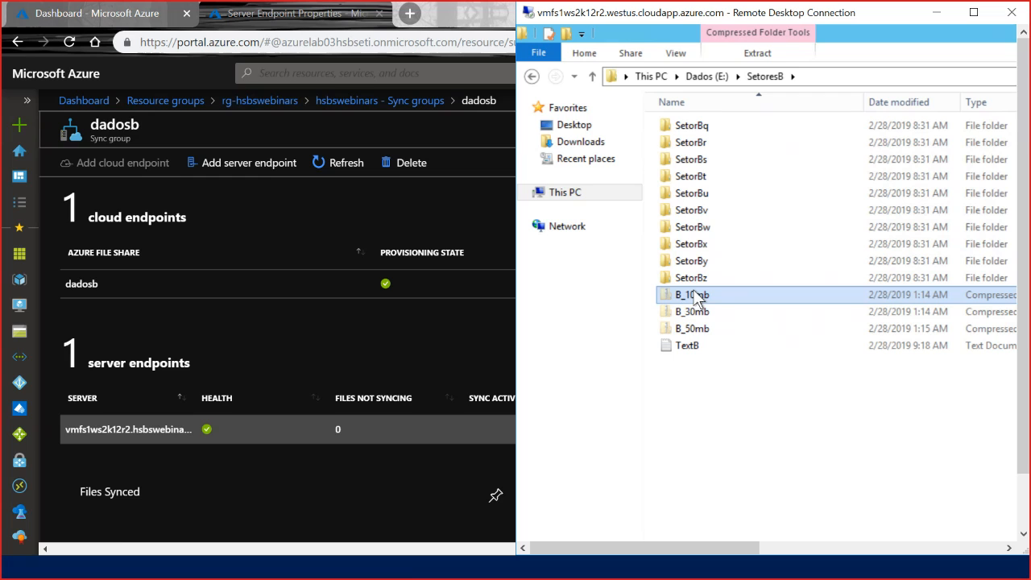
pyautogui.click(702, 318)
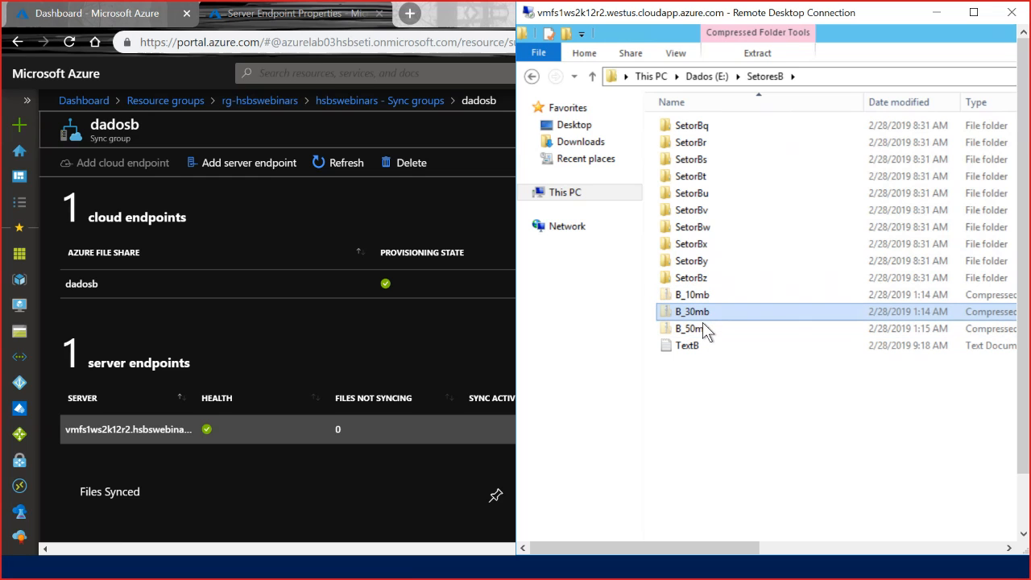
pyautogui.click(702, 326)
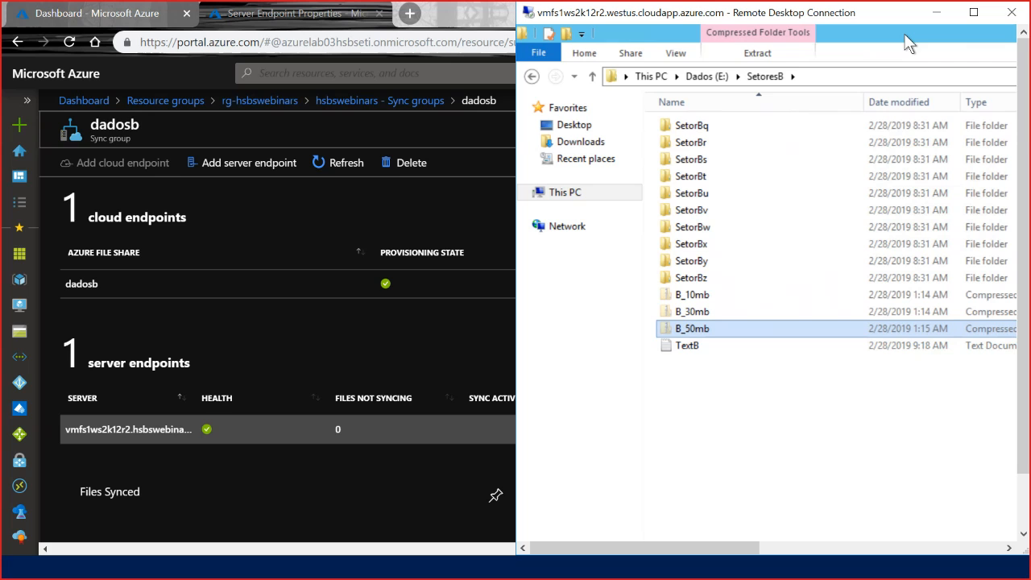
pyautogui.click(973, 13)
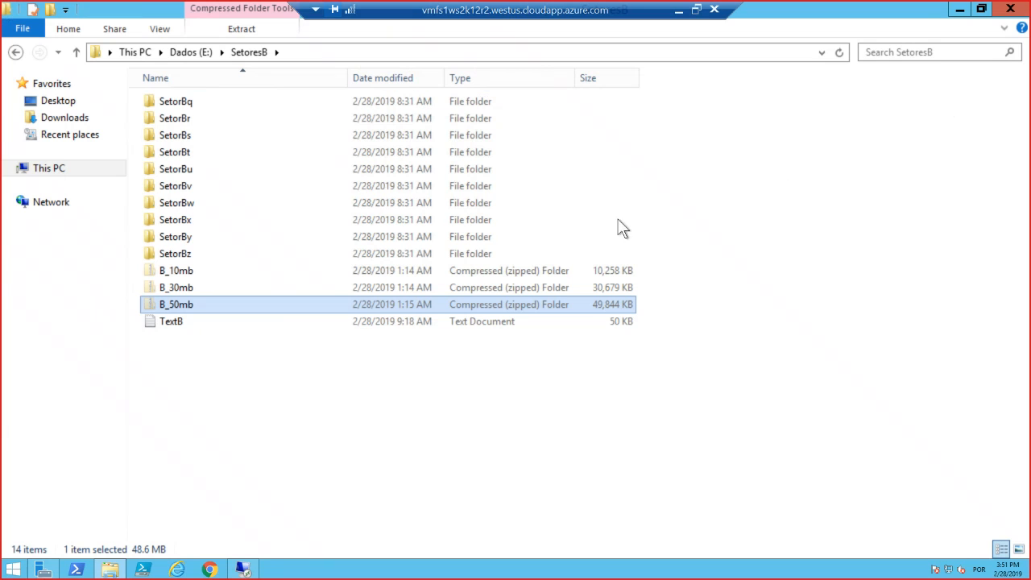
# Look inside the B_50mb zip file and return to the SetoresB folder.
pyautogui.rightClick(193, 303)
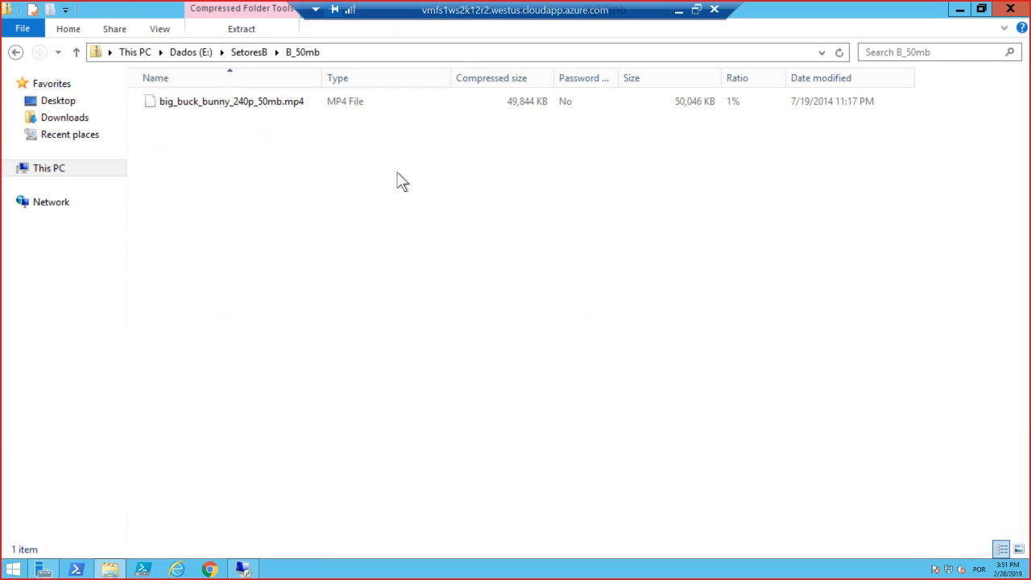
pyautogui.click(251, 53)
pyautogui.click(367, 439)
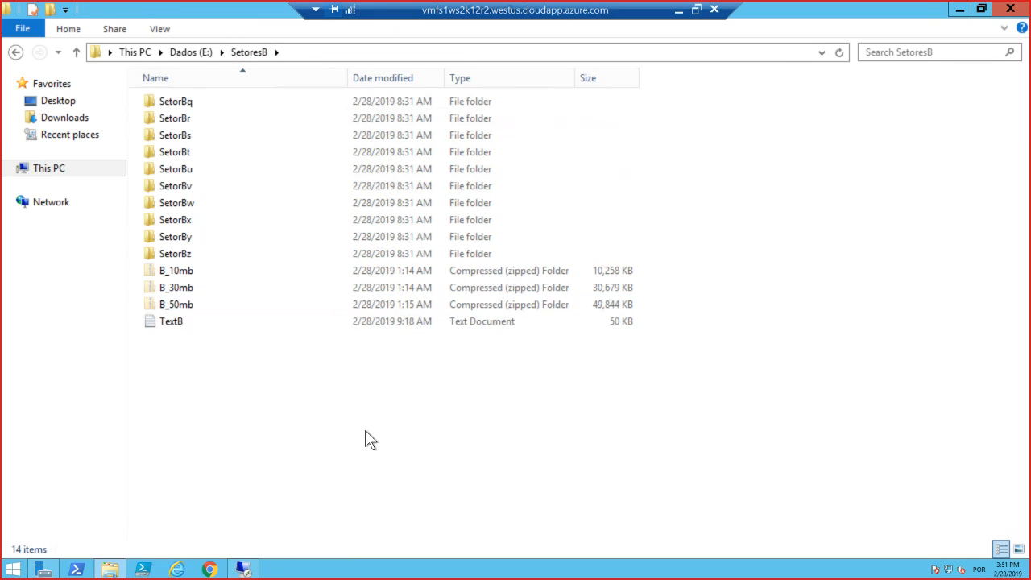
# Extract the B_50mb zip file to E:\SetoresB\B_50mb and close the window with the extracted files.
pyautogui.click(197, 305)
pyautogui.moveTo(252, 342); pyautogui.dragTo(284, 395)
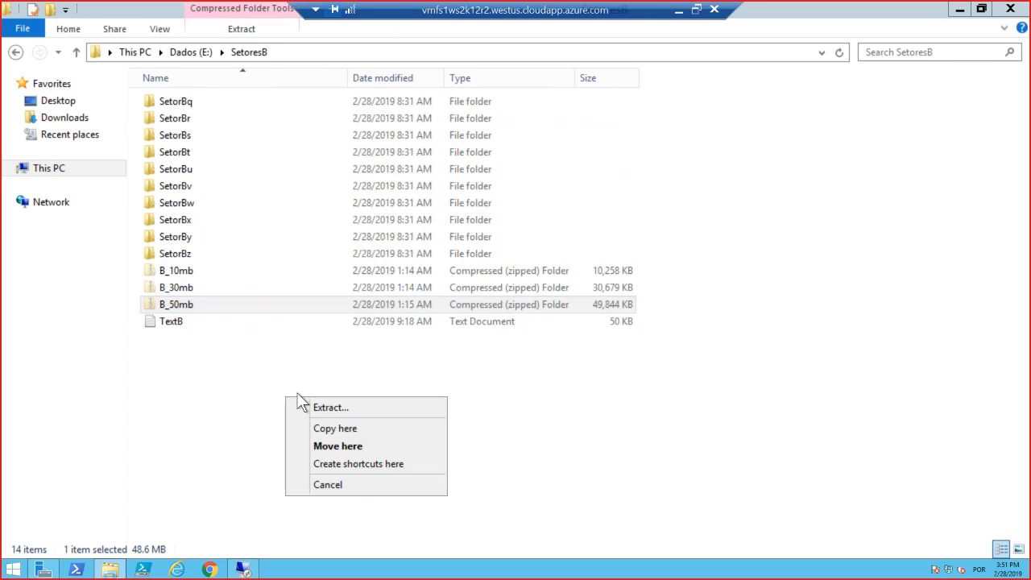
pyautogui.click(342, 407)
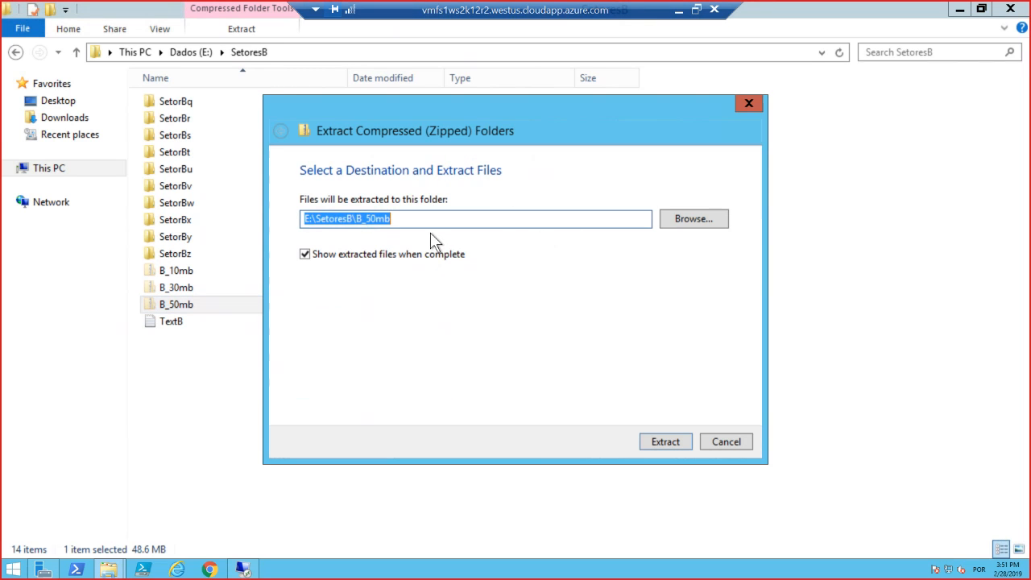
pyautogui.click(665, 441)
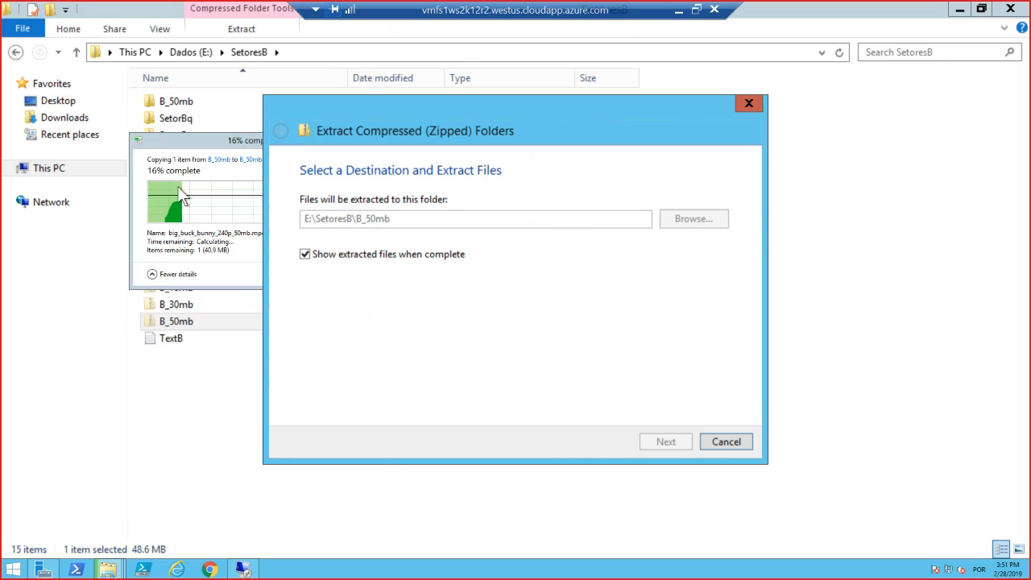
pyautogui.click(207, 136)
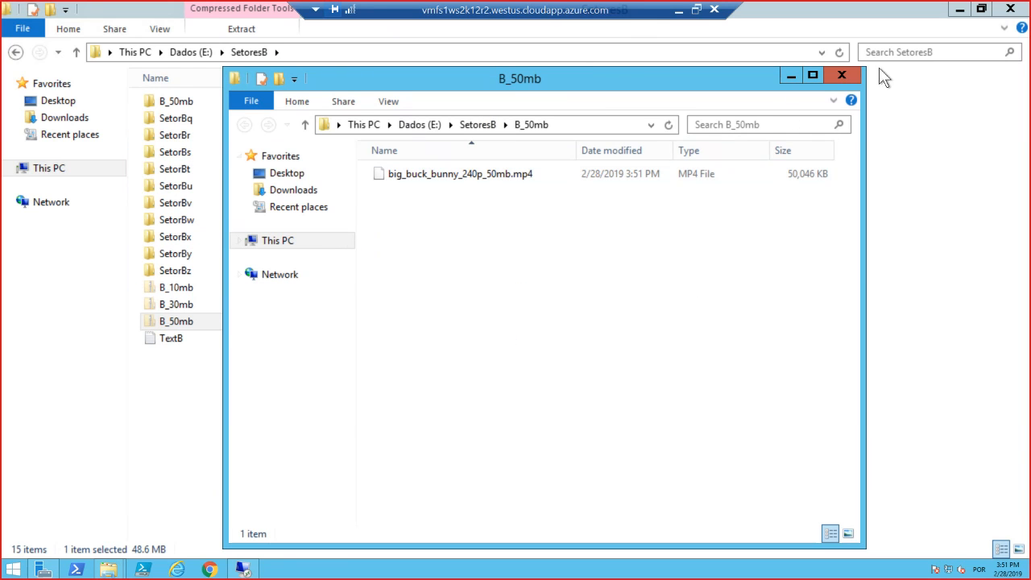
pyautogui.click(841, 76)
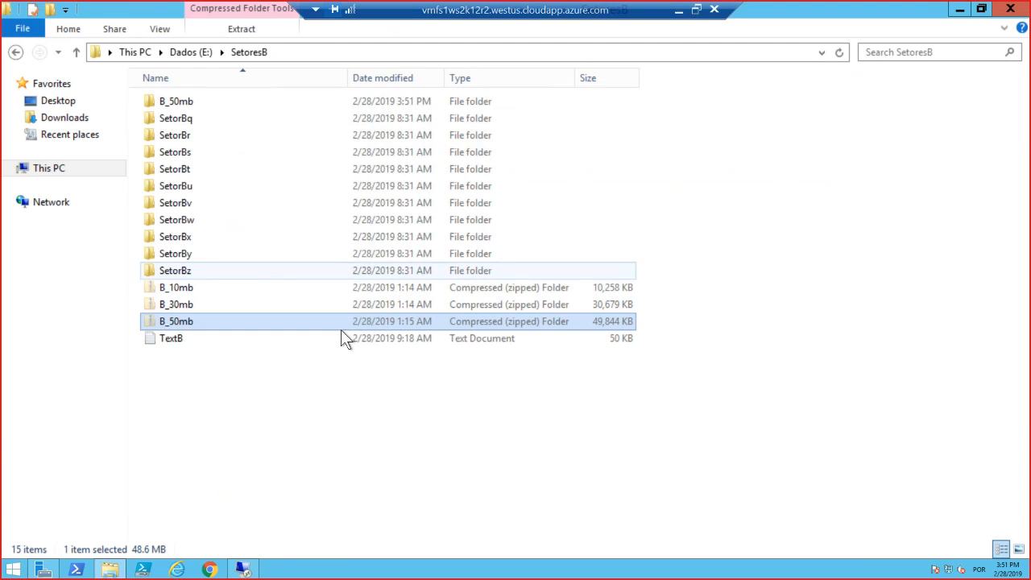
# Check the B_50mb zip file's icon in SetoresB and fit the Name column to its contents.
pyautogui.click(441, 412)
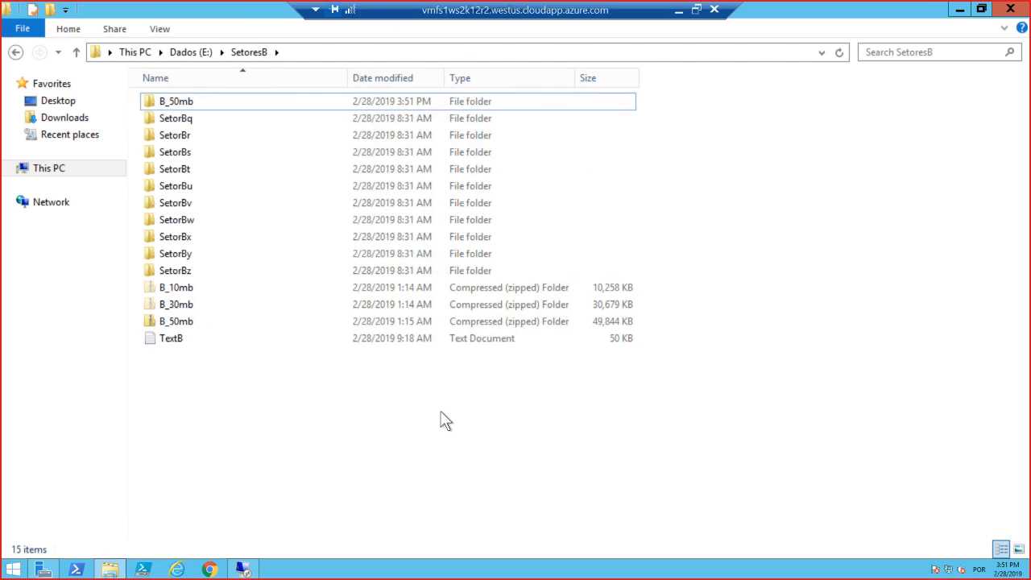
pyautogui.click(170, 321)
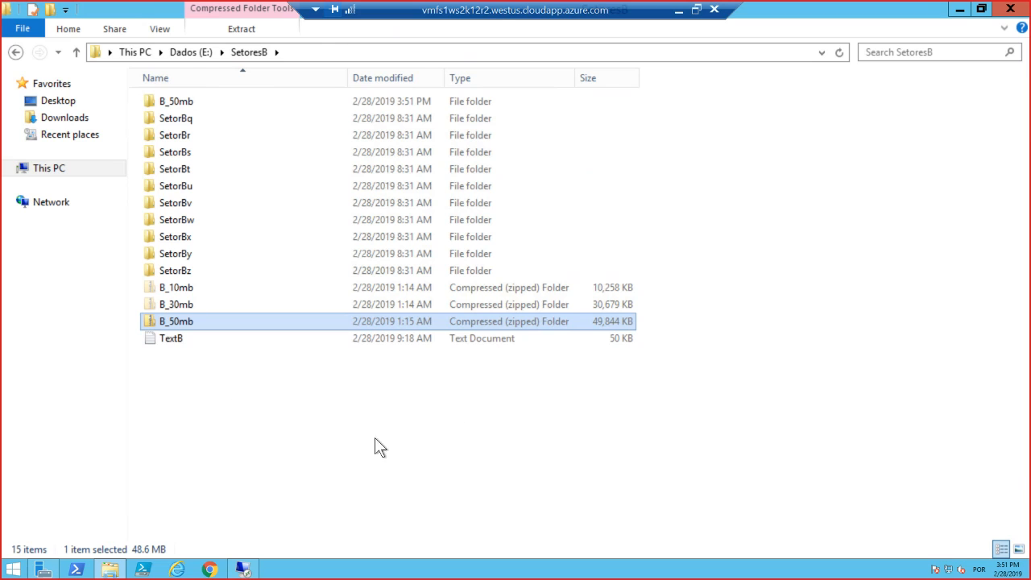
pyautogui.click(313, 334)
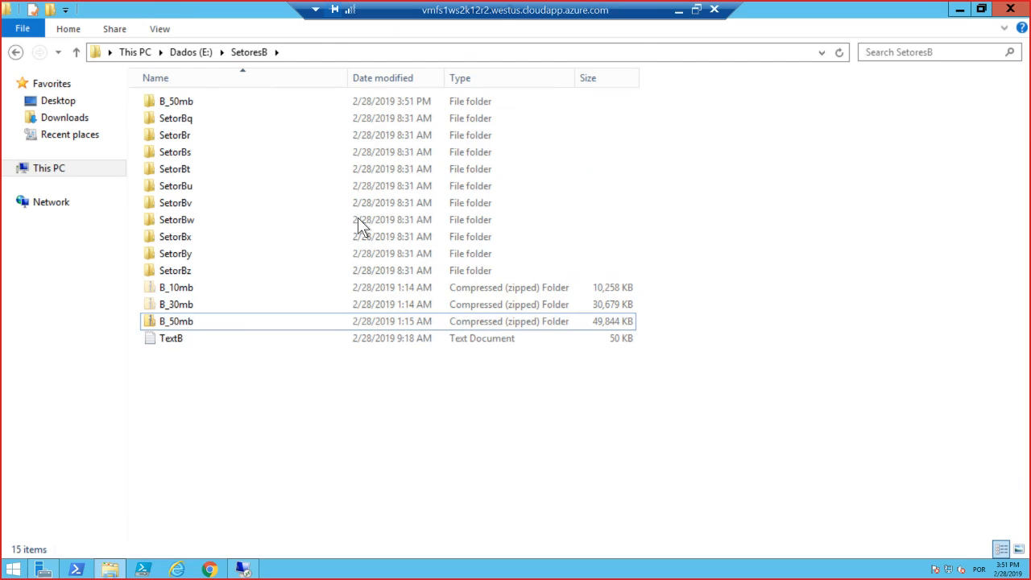
pyautogui.doubleClick(347, 77)
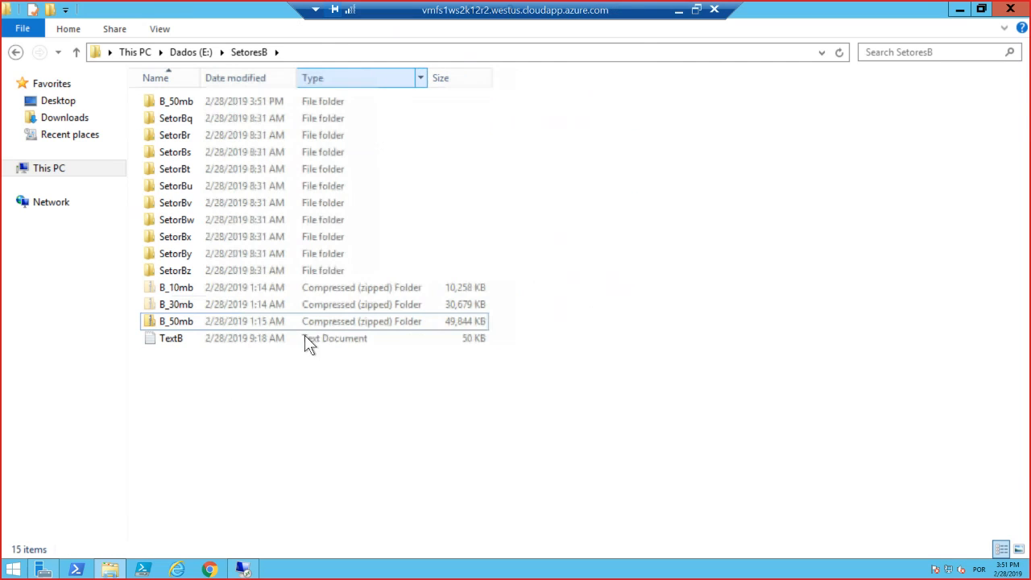
# Compare the icons of the B_10mb and B_30mb zip files with that of the extracted B_50mb zip file.
pyautogui.click(178, 290)
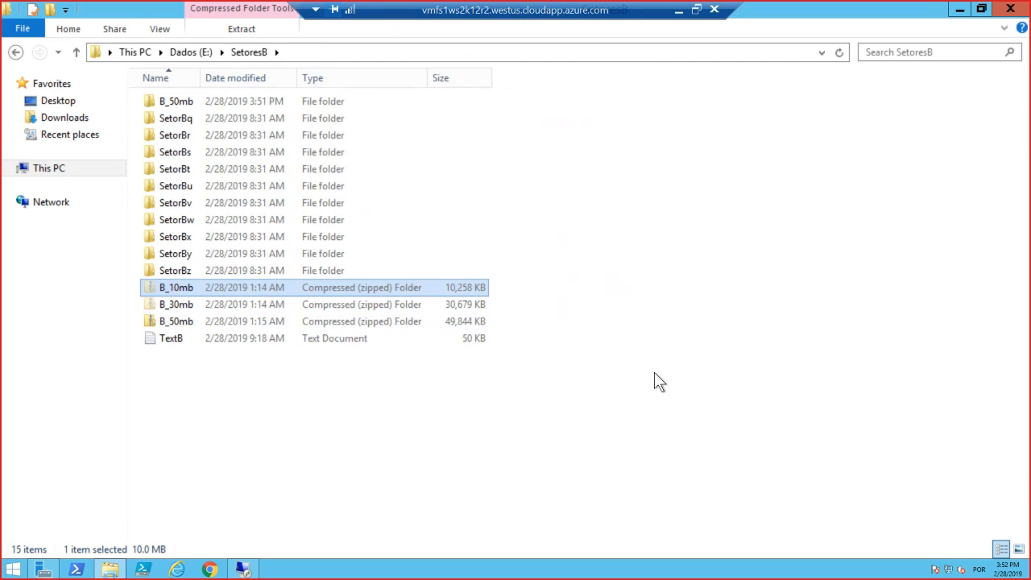
pyautogui.click(172, 303)
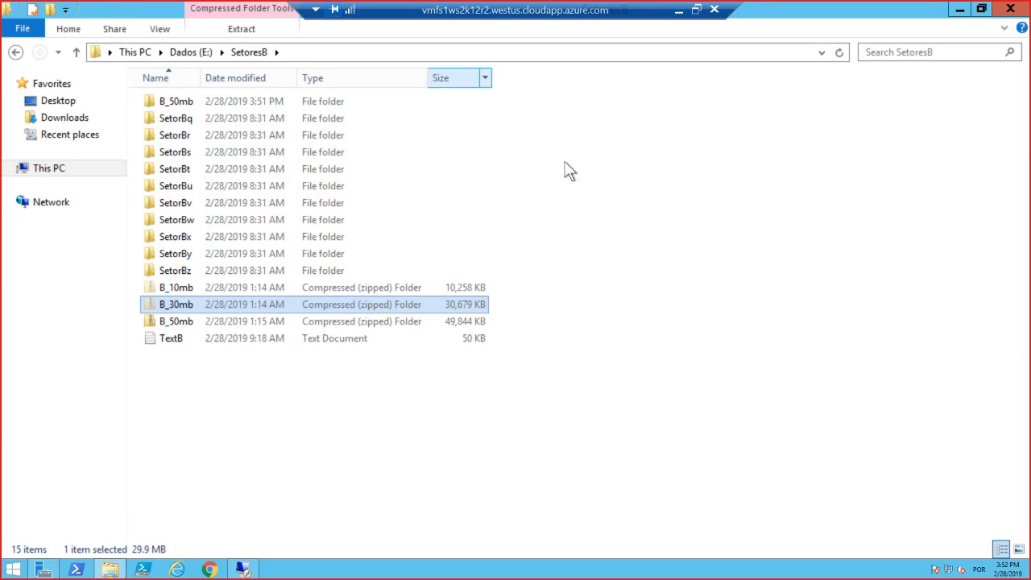
pyautogui.click(177, 317)
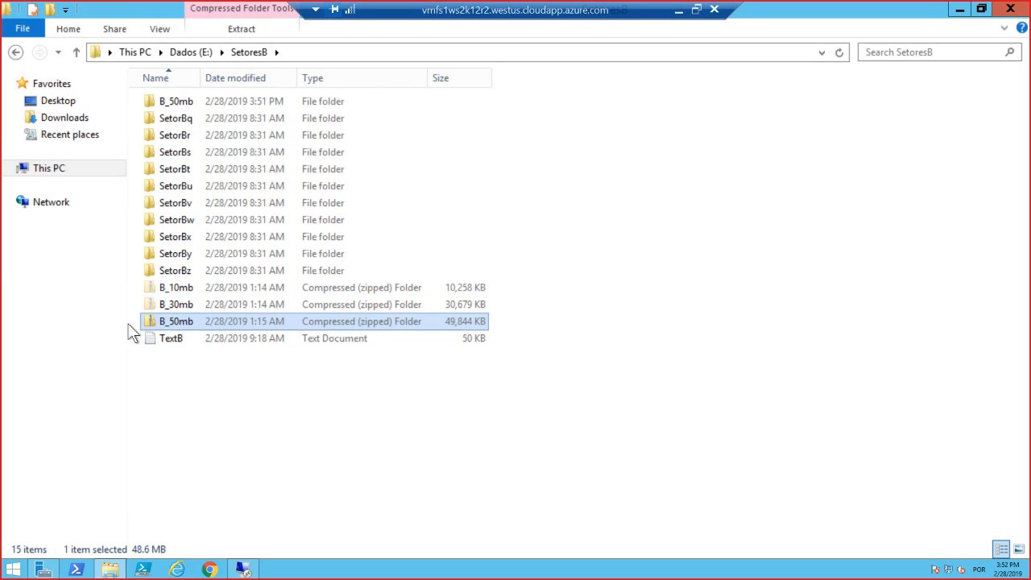
pyautogui.click(178, 306)
pyautogui.rightClick(182, 309)
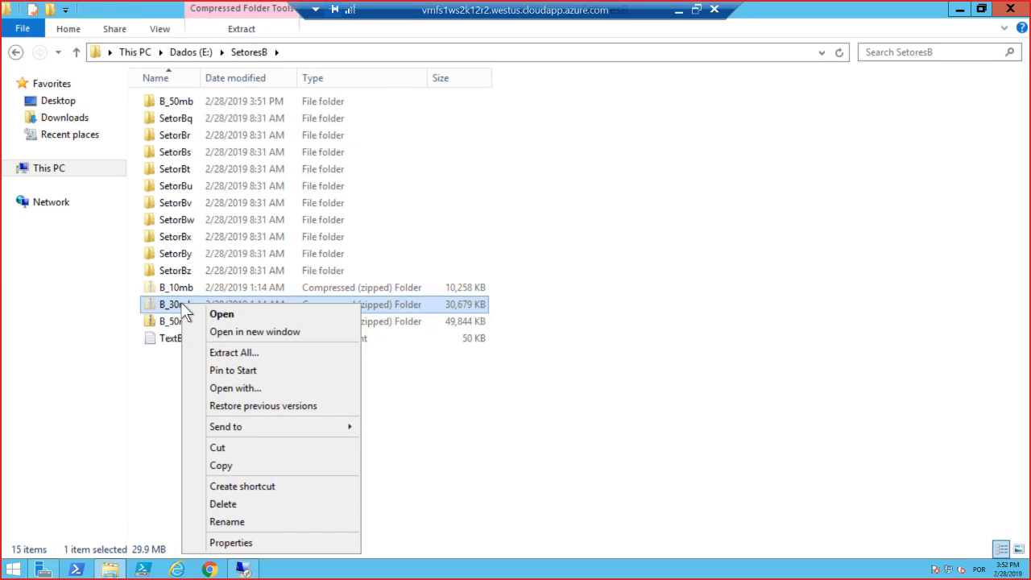
pyautogui.click(536, 430)
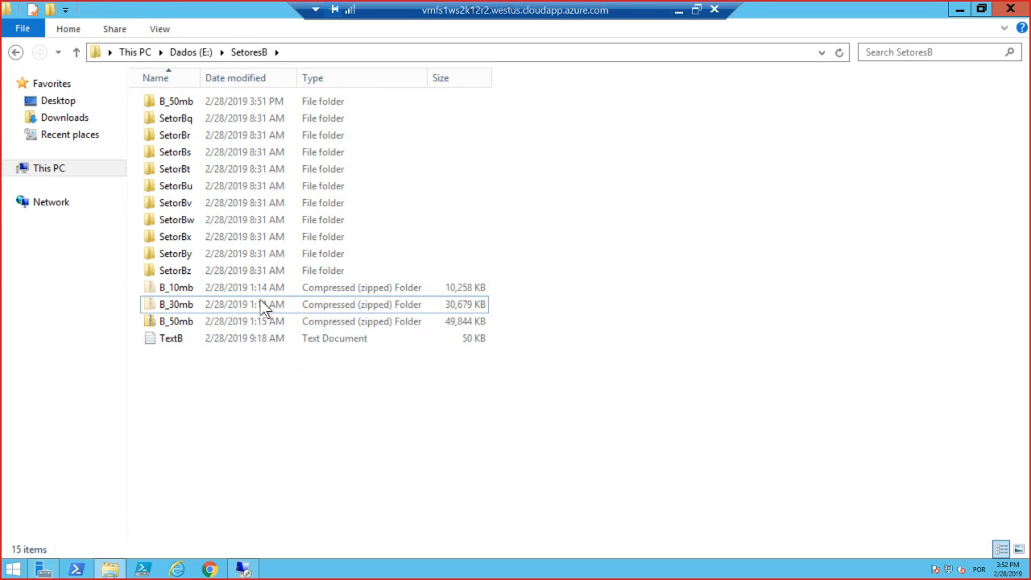
pyautogui.click(264, 310)
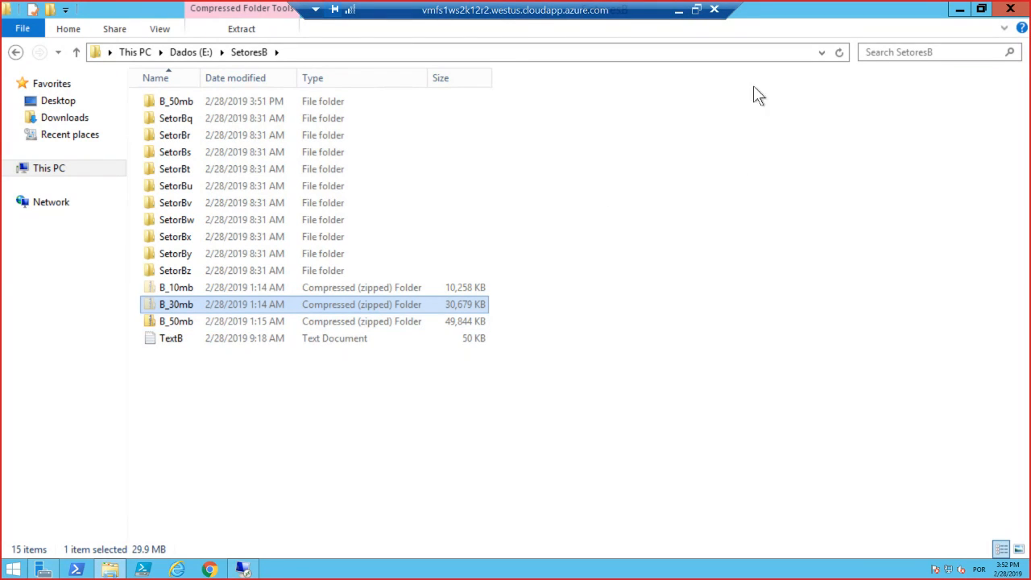
# Return to the Azure portal, open the registered servers of the hsbswebinars Storage Sync Service and refresh the list.
pyautogui.click(679, 15)
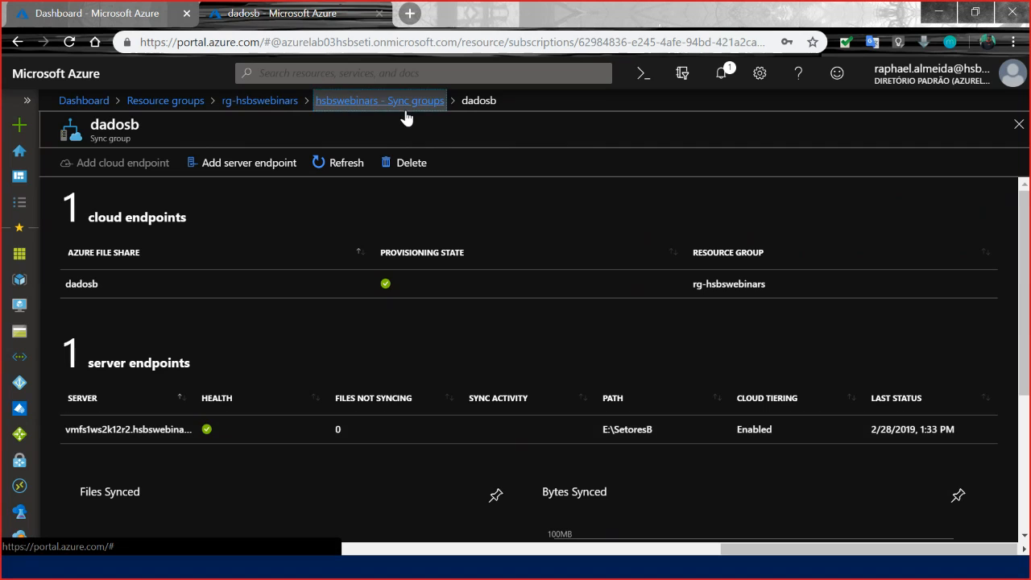
pyautogui.click(403, 105)
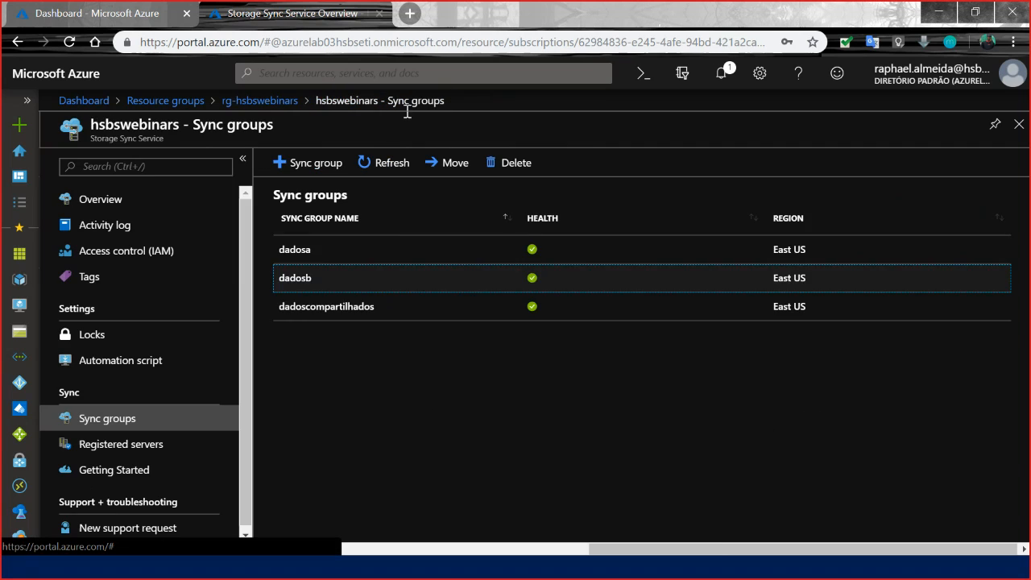
pyautogui.click(198, 447)
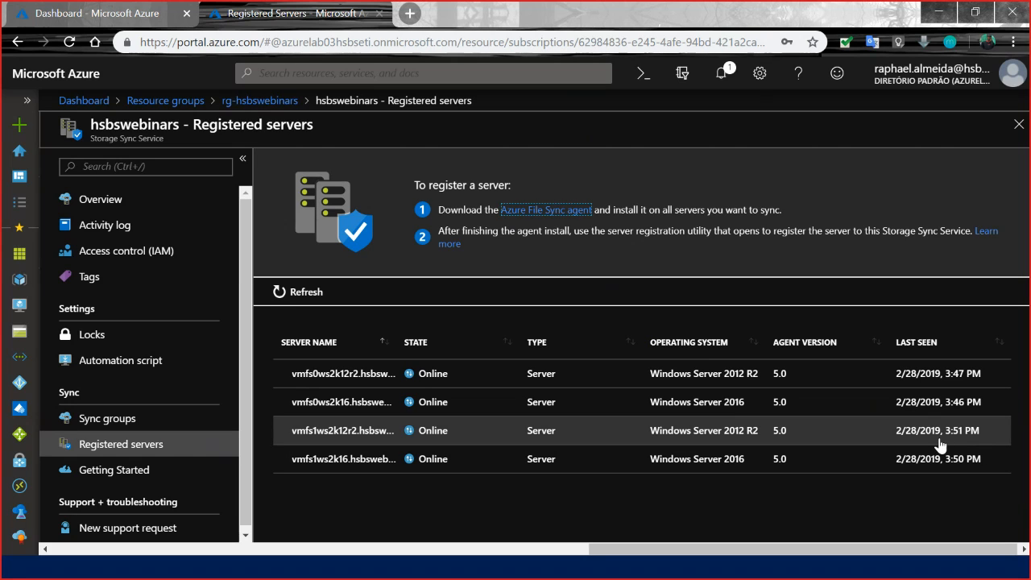
pyautogui.click(299, 287)
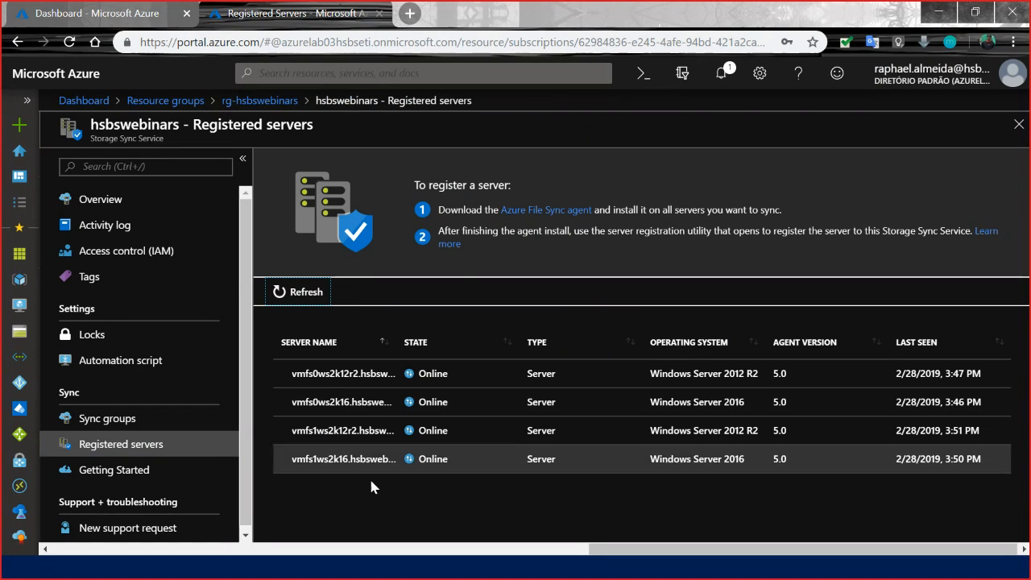
# Sort the registered servers by server name in descending order and widen the Server Name column.
pyautogui.click(390, 342)
pyautogui.click(390, 342)
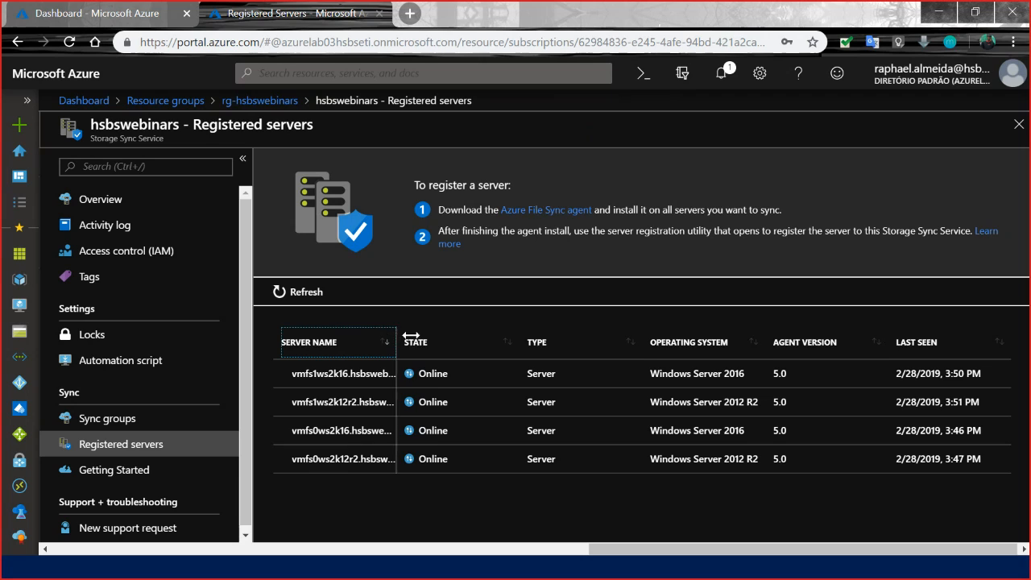
pyautogui.moveTo(395, 342); pyautogui.dragTo(424, 342)
pyautogui.click(443, 508)
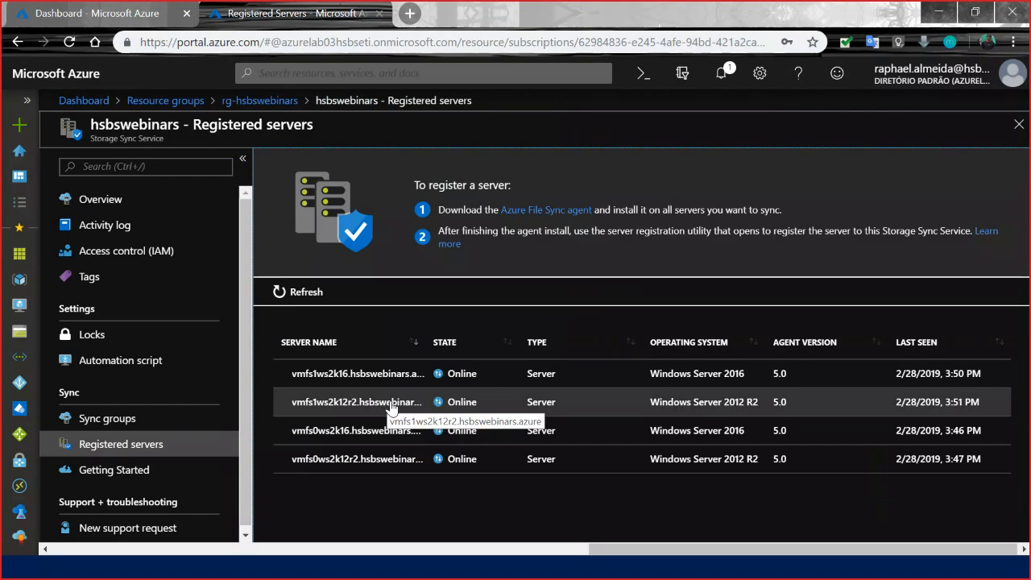
# Open and refresh the details of the registered server vmfs0ws2k12r2, and go back to the Azure dashboard.
pyautogui.click(380, 470)
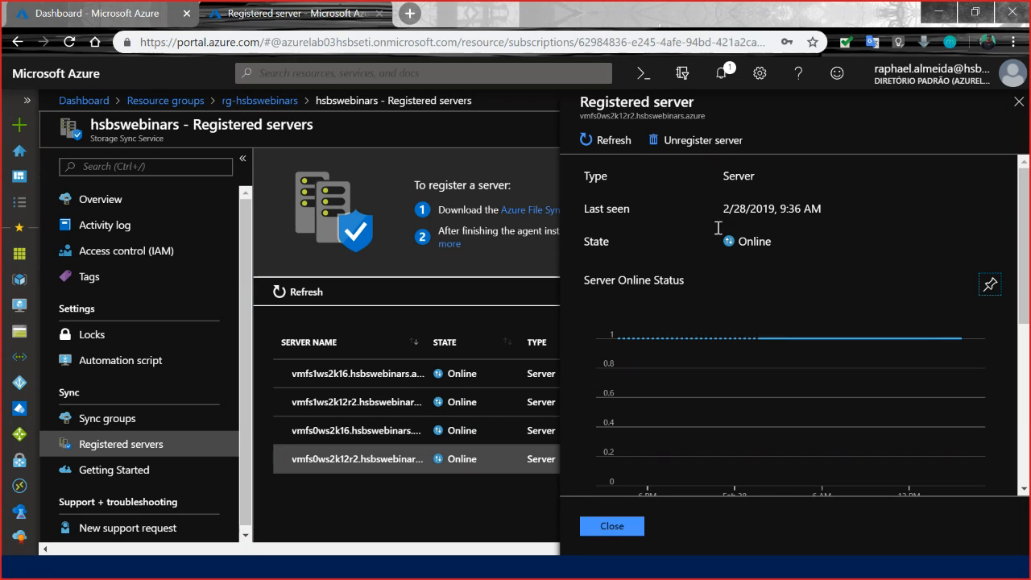
pyautogui.click(608, 144)
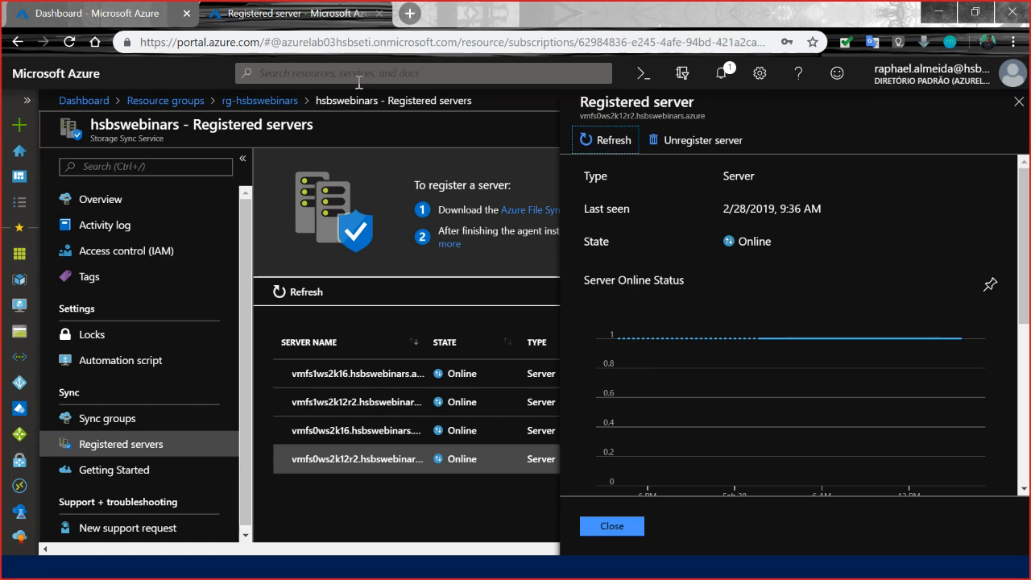
pyautogui.click(109, 13)
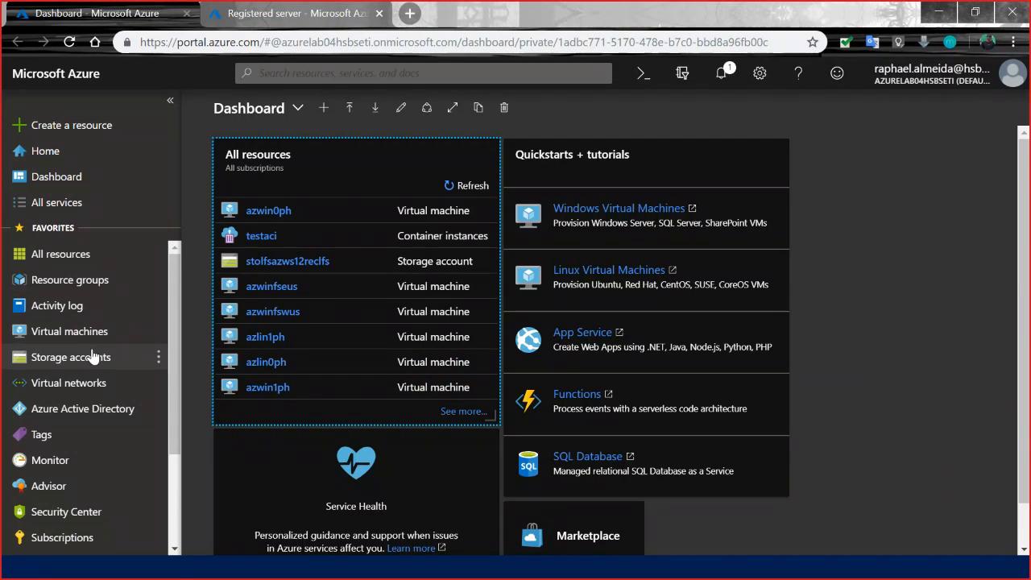
# Open the list of virtual machines in the current directory and check the portal notifications.
pyautogui.click(76, 331)
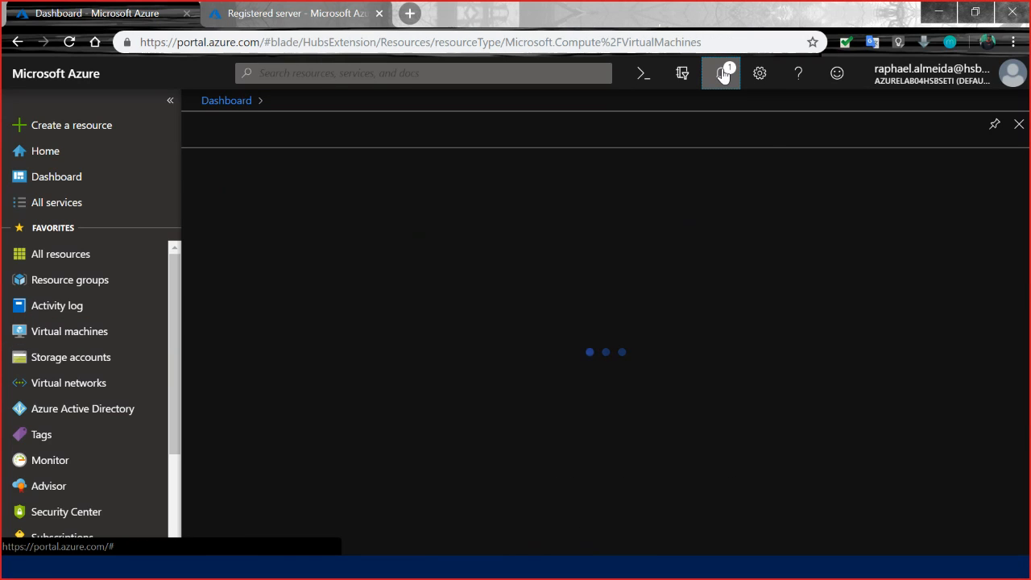
pyautogui.click(722, 75)
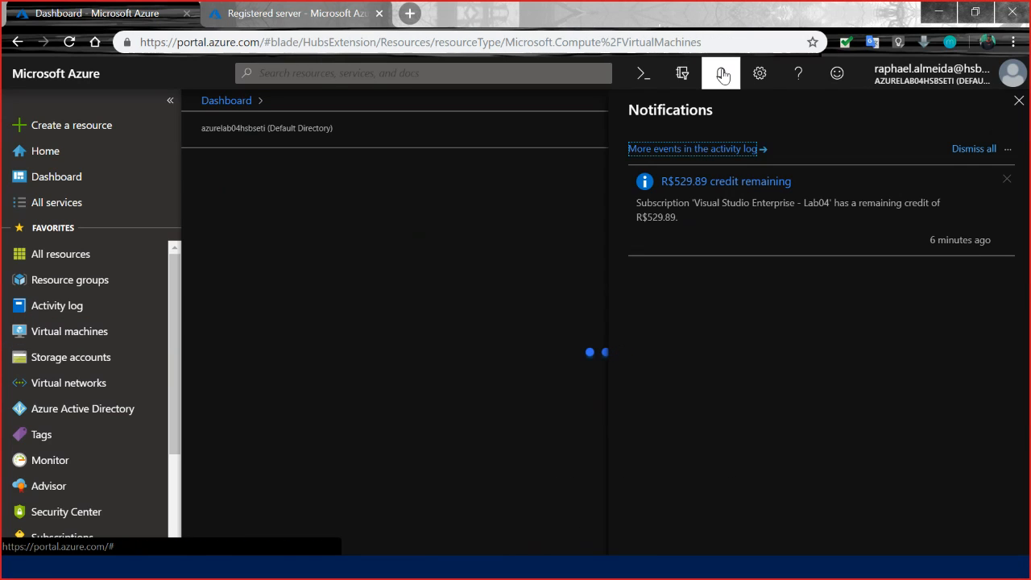
pyautogui.click(1017, 100)
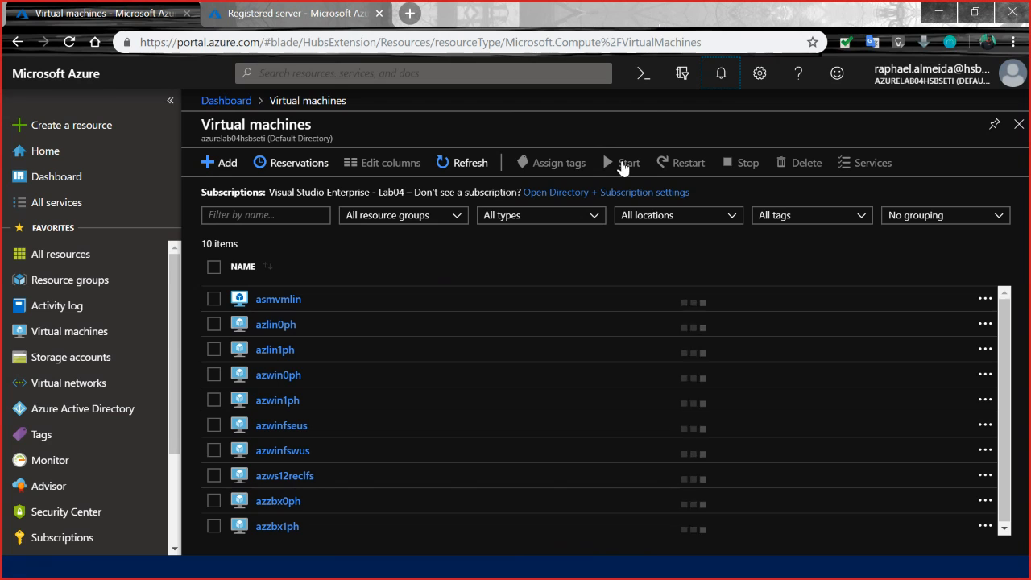
# Switch the portal to the azurelab03hsbseti directory, list its virtual machines and dismiss the credit notification.
pyautogui.click(681, 77)
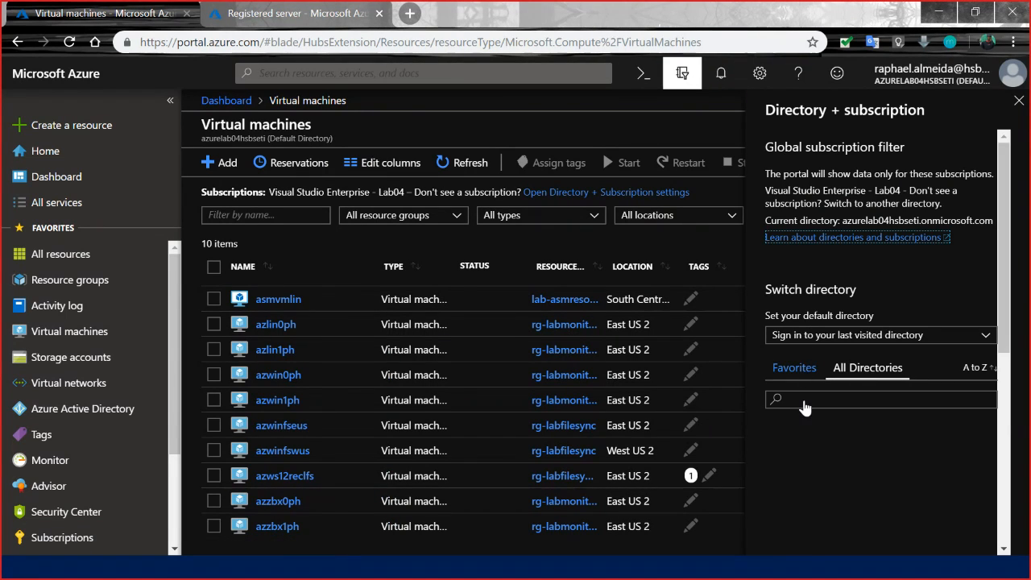
pyautogui.click(805, 401)
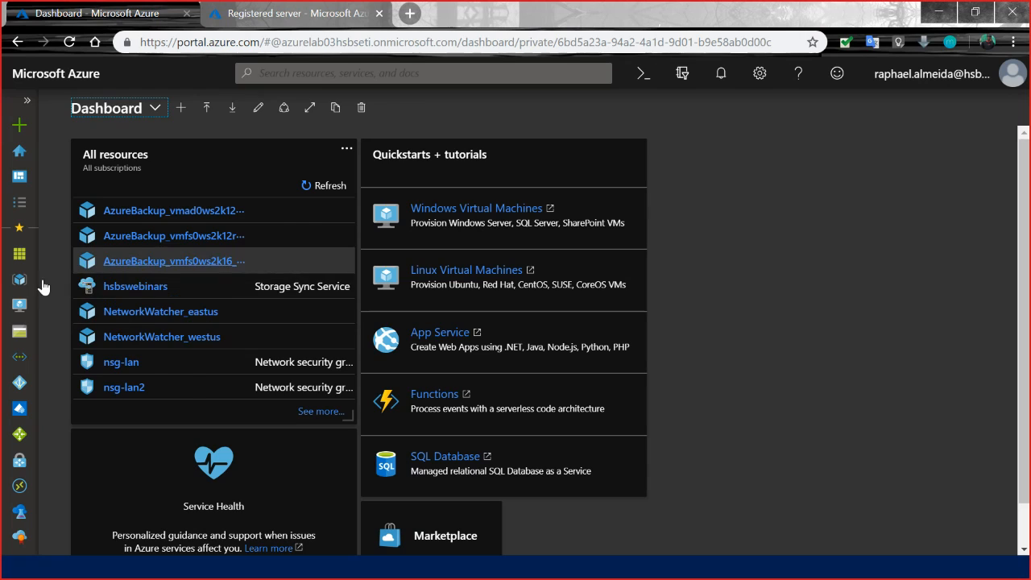
pyautogui.click(19, 304)
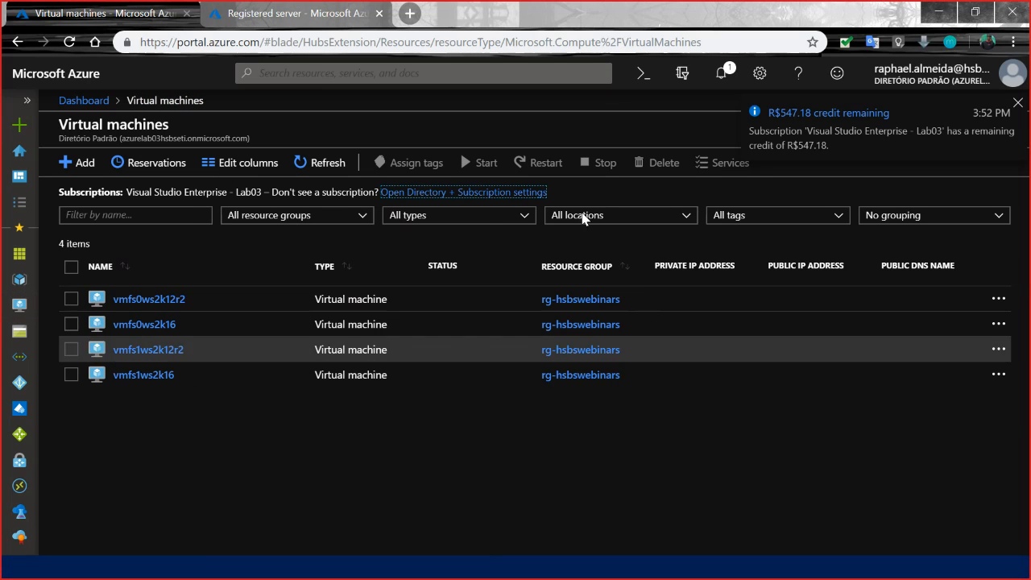
pyautogui.click(1018, 103)
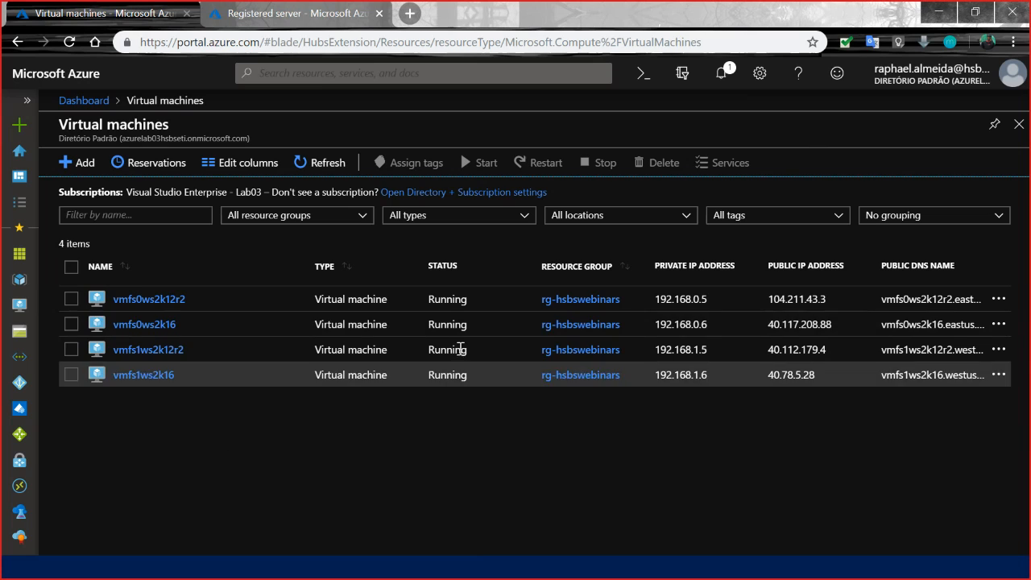
# Delete the virtual machine vmfs0ws2k12r2 and return to the list of virtual machines.
pyautogui.click(169, 300)
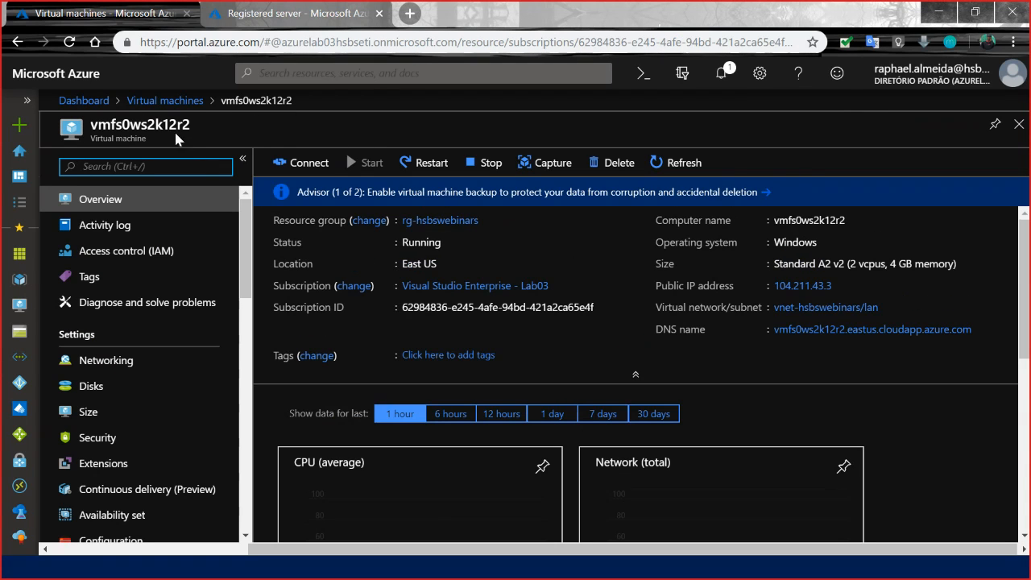
pyautogui.doubleClick(167, 124)
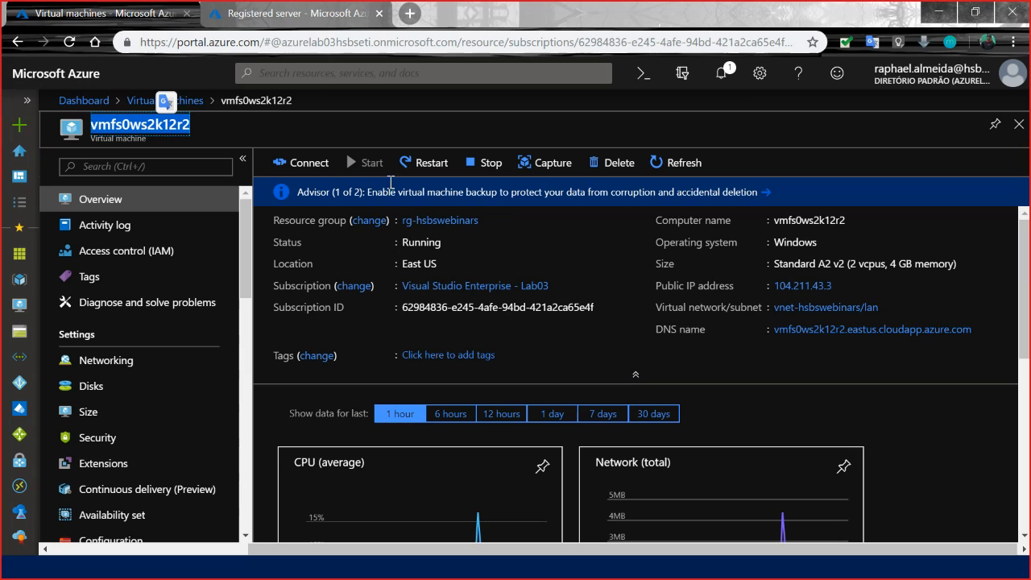
pyautogui.click(613, 164)
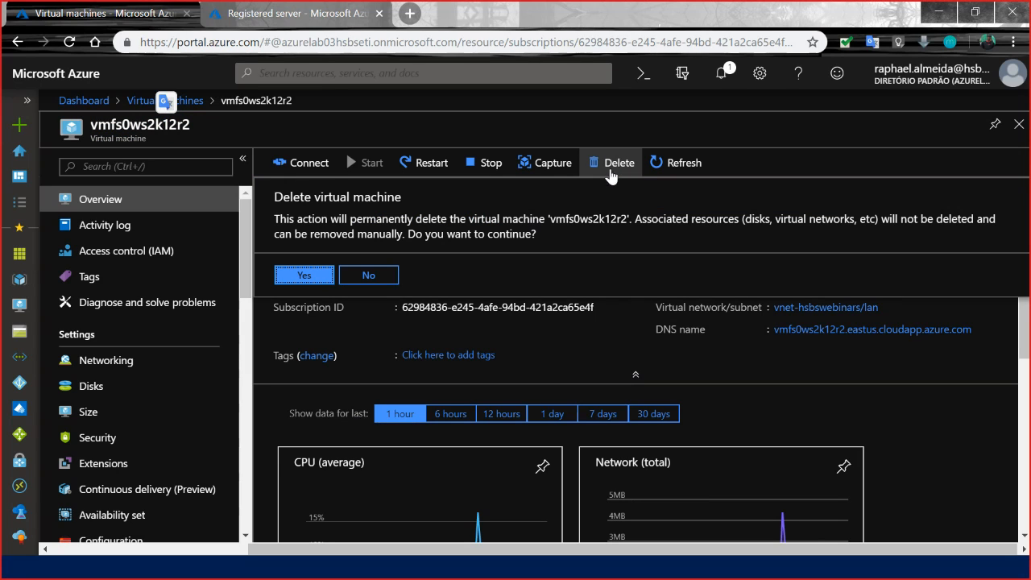
pyautogui.click(305, 276)
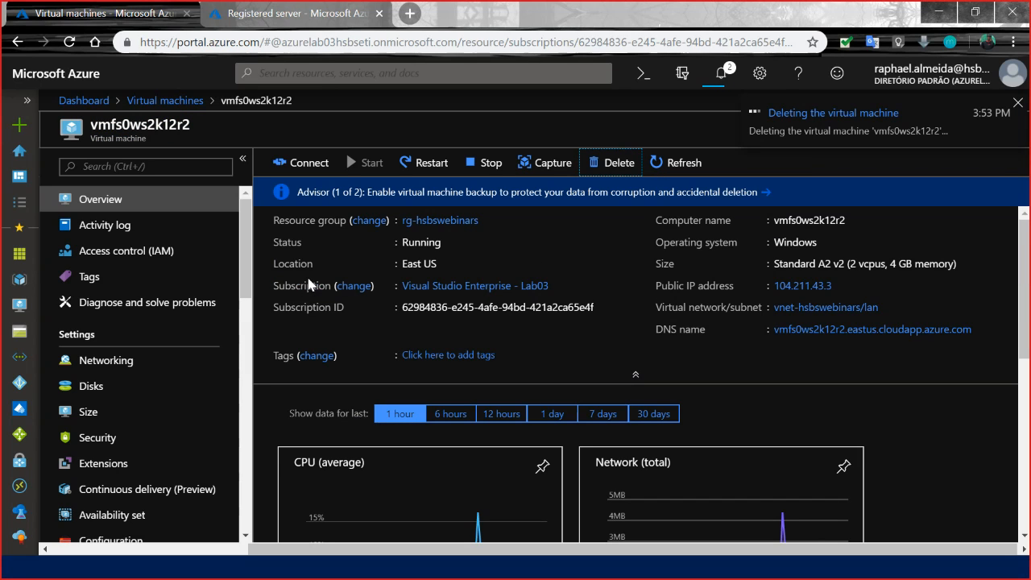
pyautogui.click(1016, 103)
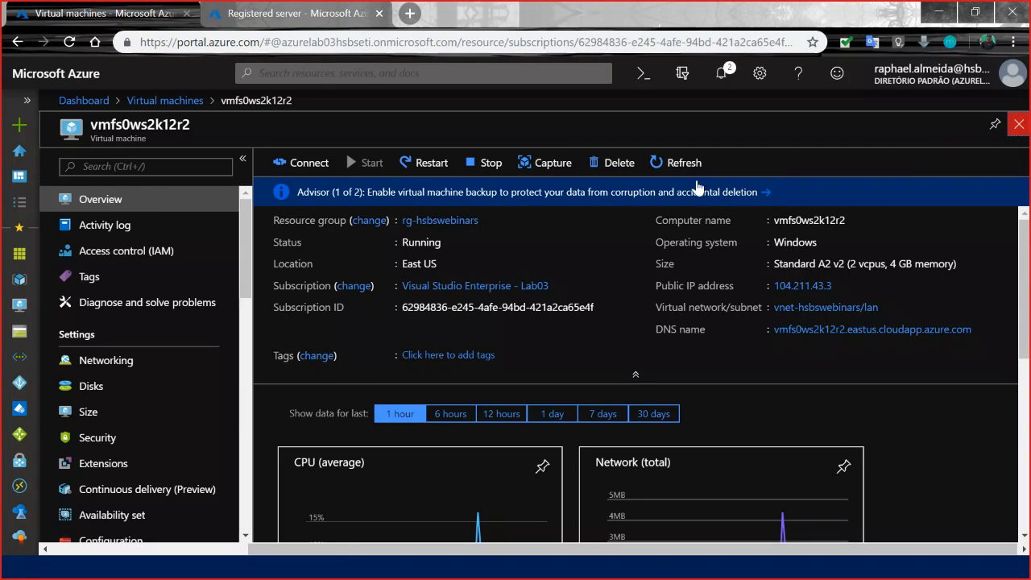
pyautogui.click(1019, 124)
pyautogui.click(413, 427)
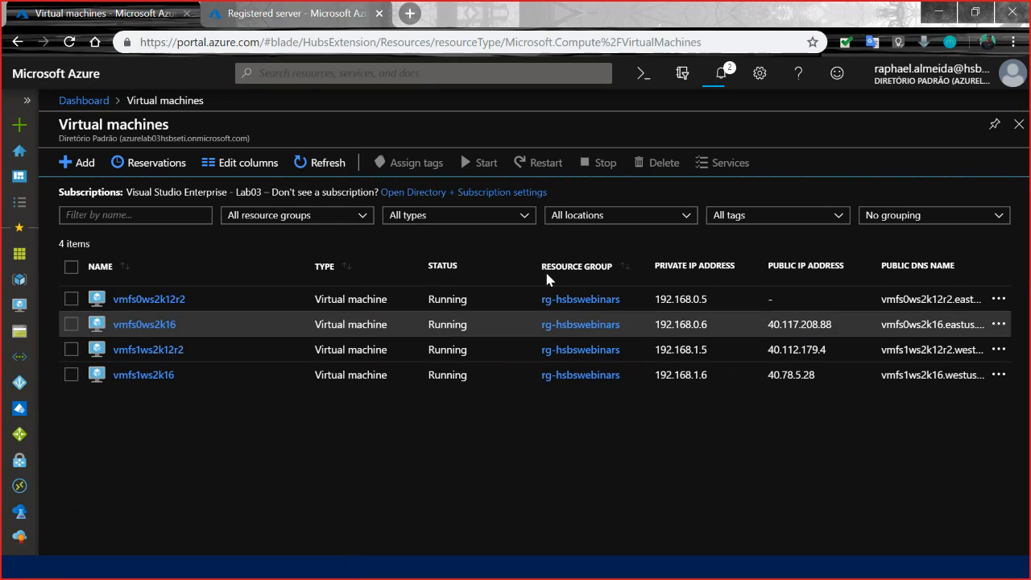
# Switch to the Storage Sync Service page, close the registered server details and refresh the hsbswebinars registered servers.
pyautogui.click(710, 76)
pyautogui.click(710, 76)
pyautogui.click(321, 26)
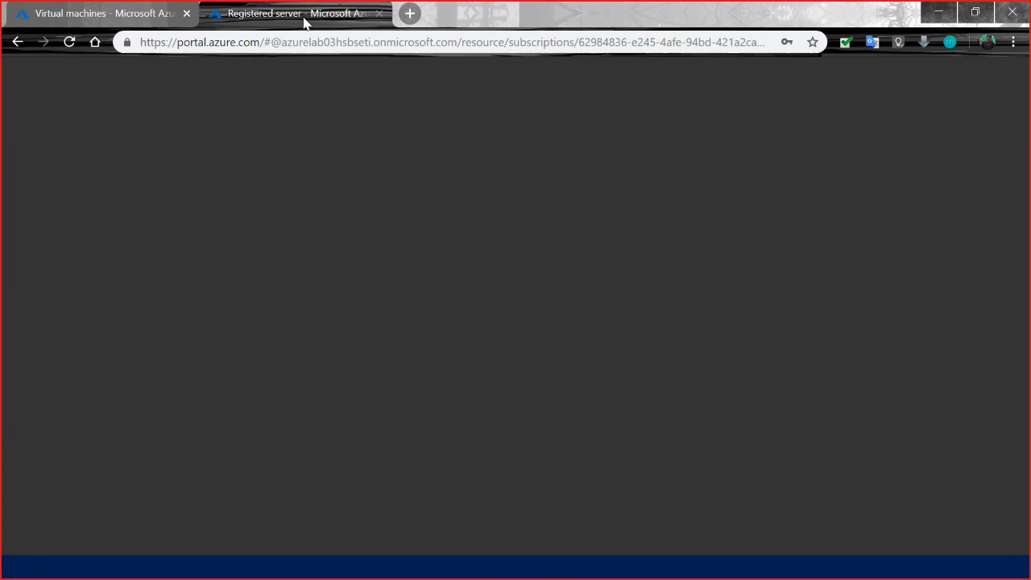
pyautogui.click(1019, 104)
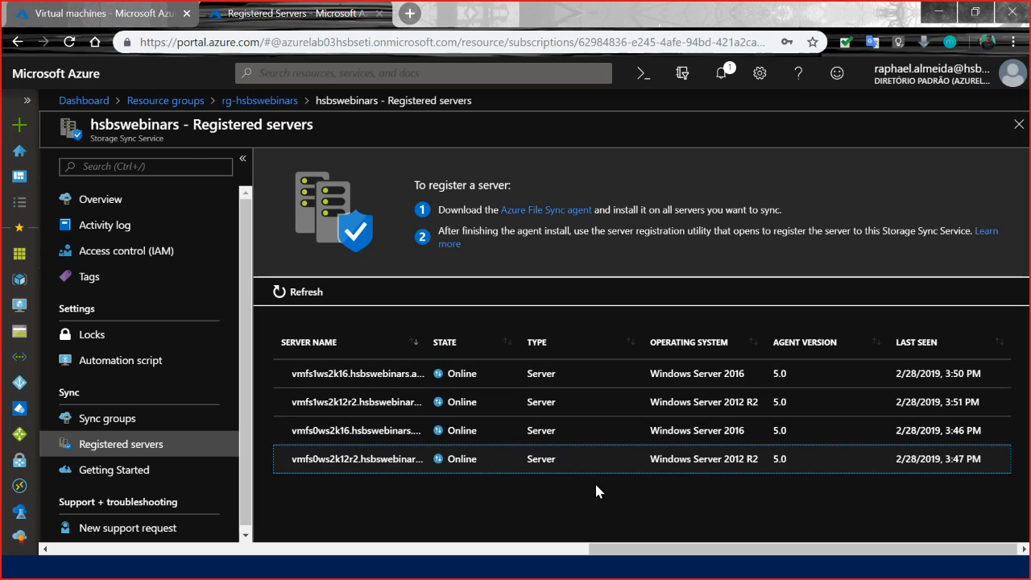
pyautogui.click(288, 287)
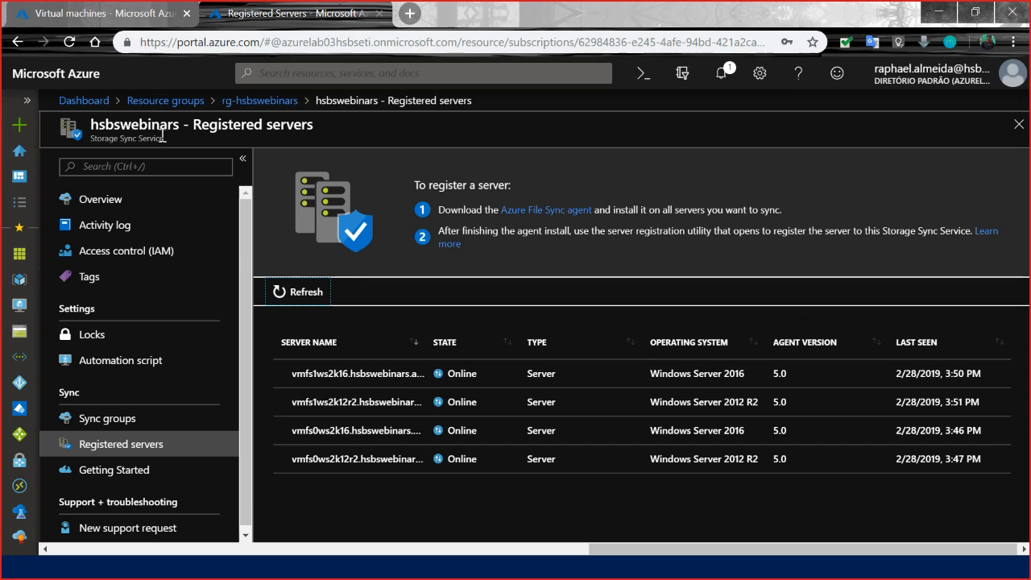
# Return to the virtual machines, check the notification about the deletion and refresh the list.
pyautogui.click(151, 14)
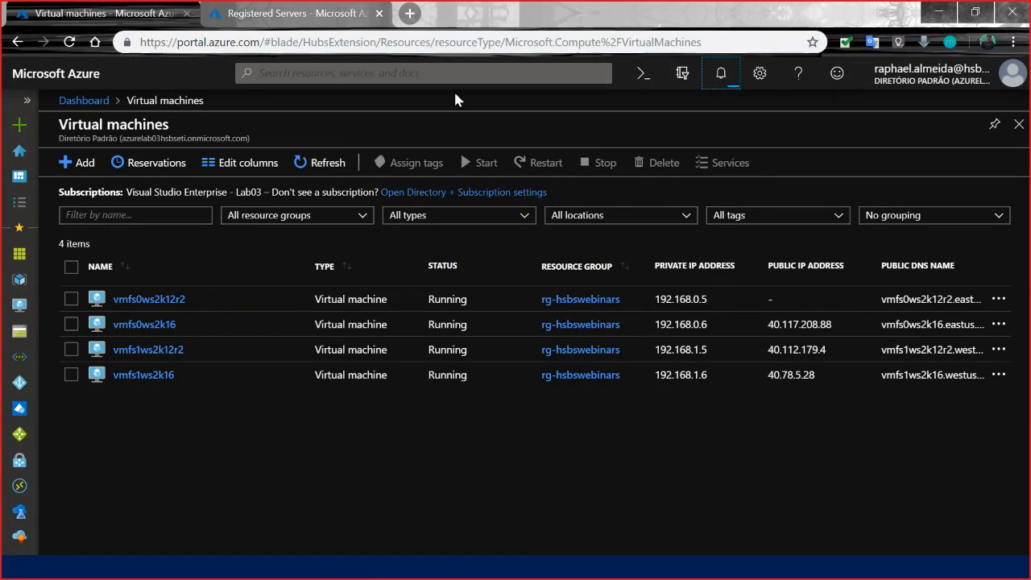
pyautogui.click(723, 76)
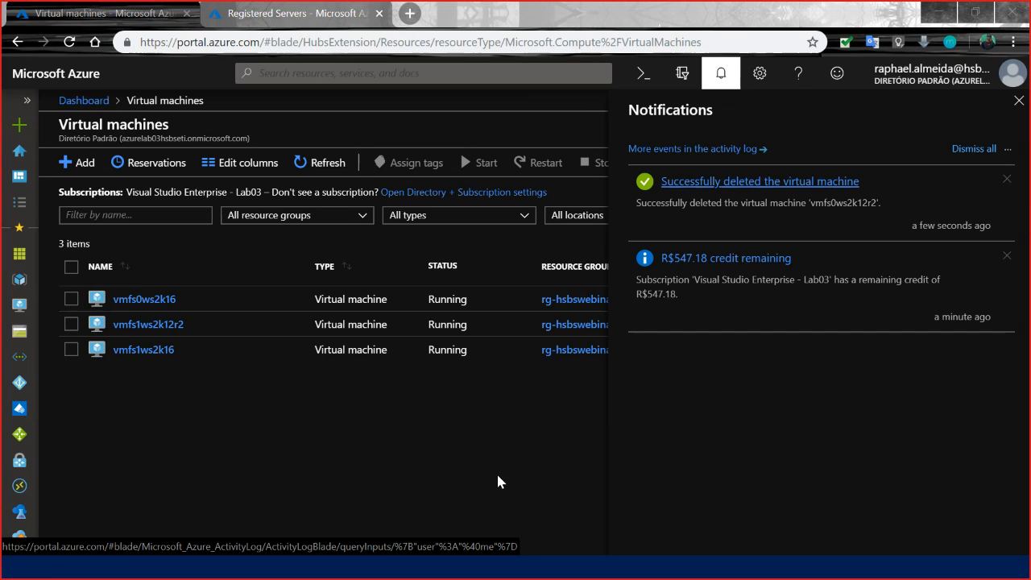
pyautogui.click(1017, 103)
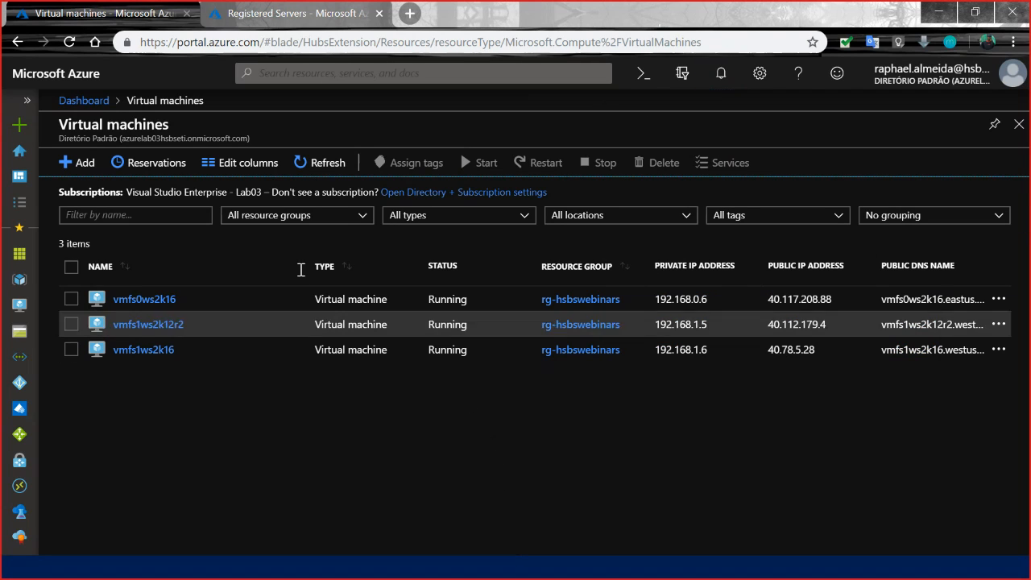
pyautogui.click(312, 165)
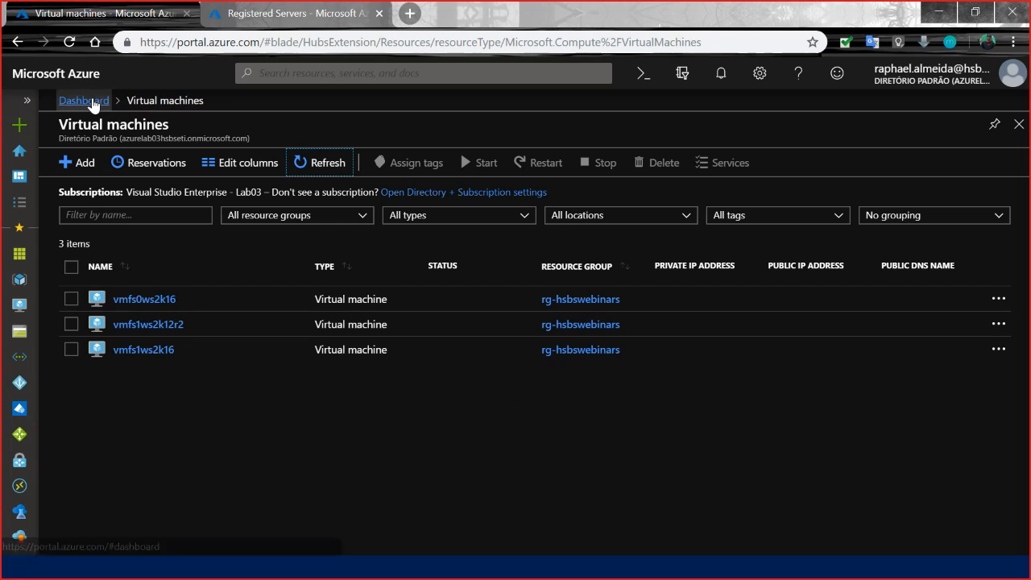
# Go back to the hsbswebinars registered servers and clear the pending portal notification.
pyautogui.click(260, 11)
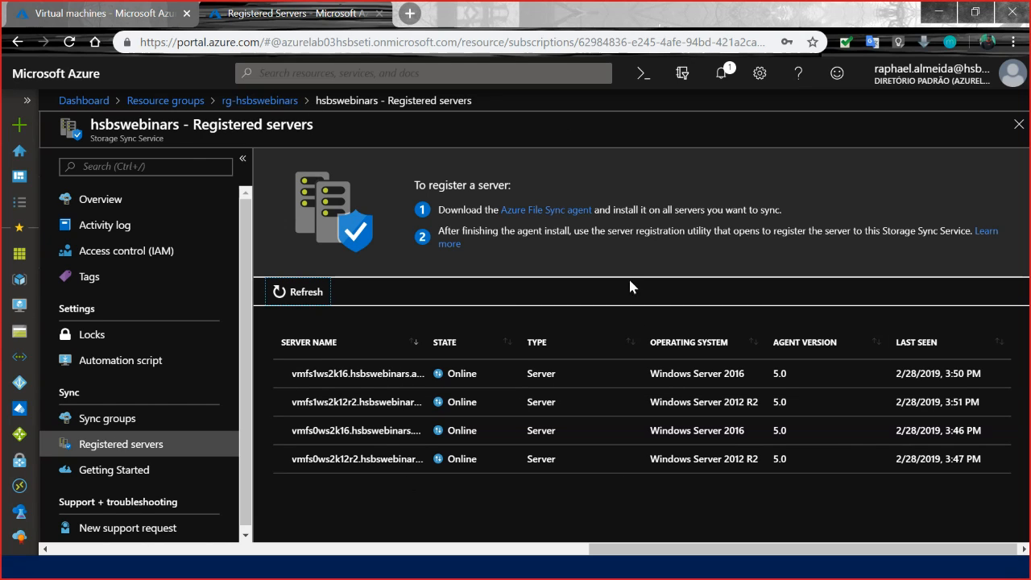
pyautogui.click(721, 75)
pyautogui.click(721, 75)
pyautogui.click(483, 491)
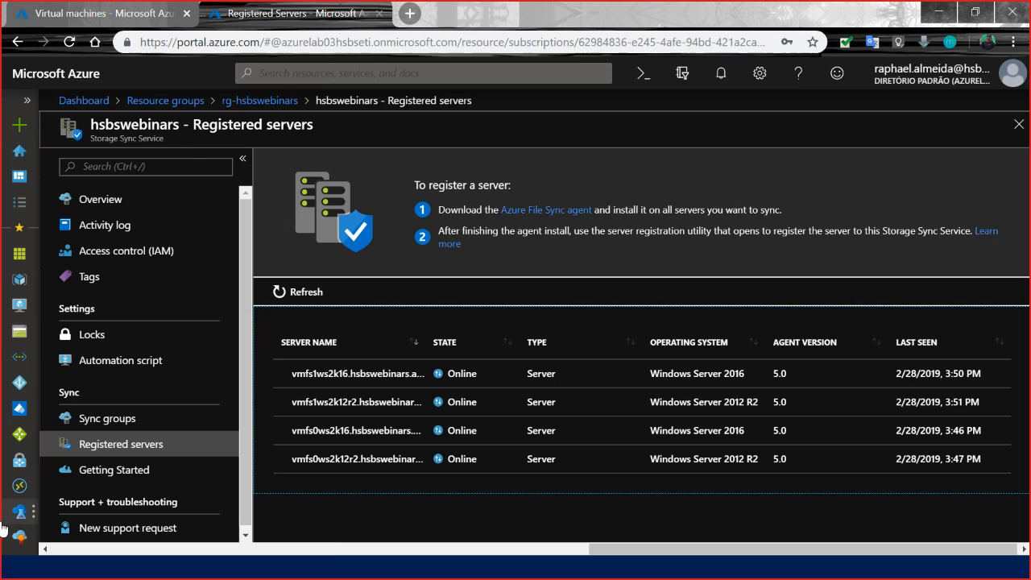
pyautogui.hotkey('alt', 'Tab')
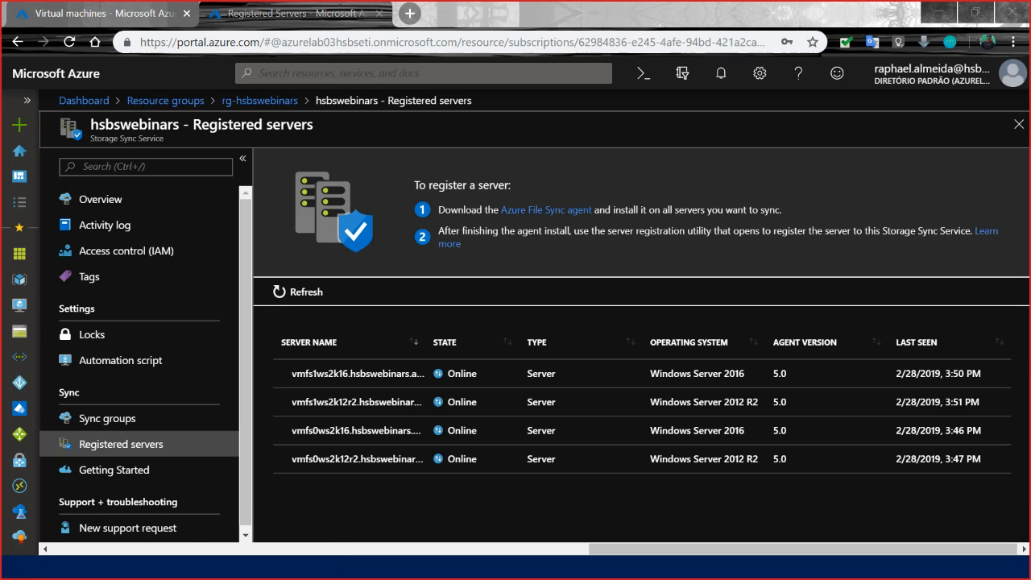
pyautogui.hotkey('alt', 'Tab')
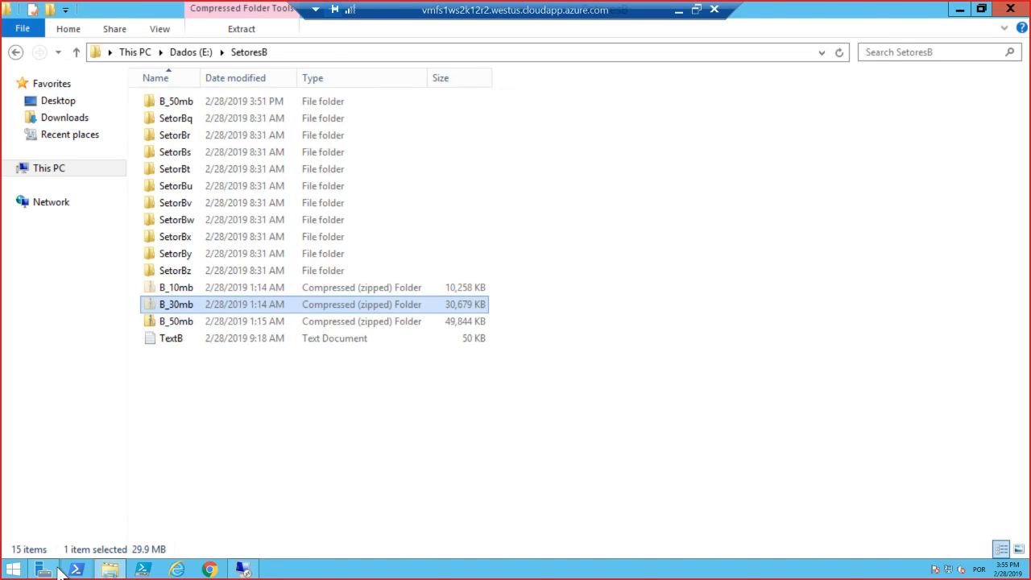
pyautogui.click(13, 570)
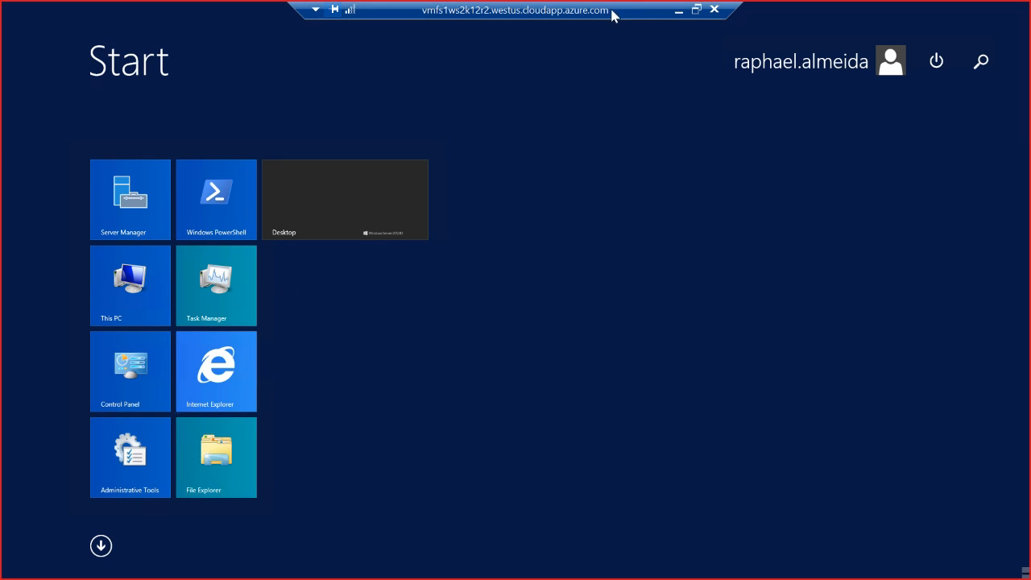
pyautogui.click(679, 13)
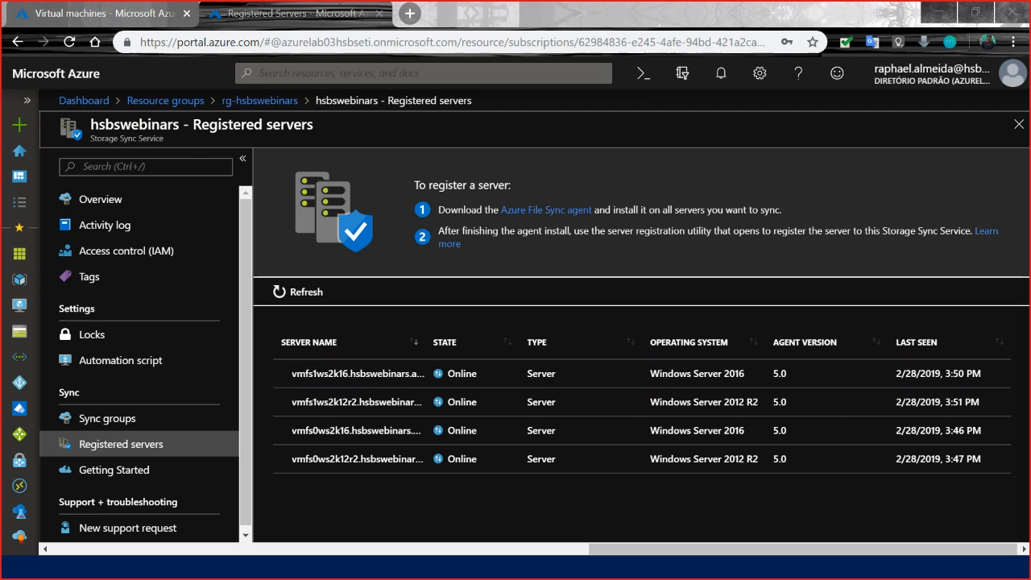
# Switch to the vmfs1ws2k12r2 remote session, launch Microsoft Azure Storage Explorer through an app search, and close the Internet Explorer window.
pyautogui.hotkey('alt', 'Tab')
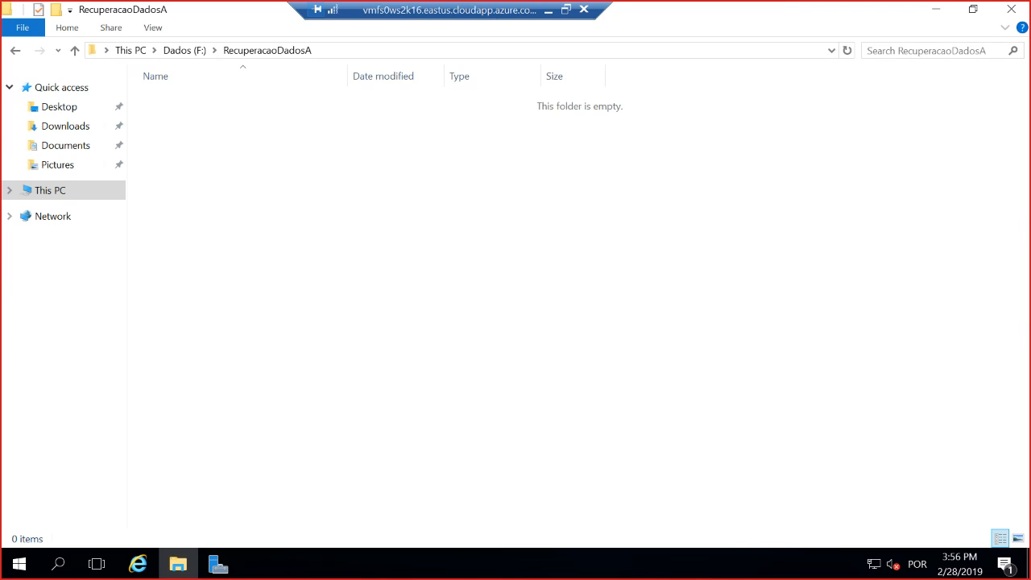
pyautogui.hotkey('alt', 'Tab')
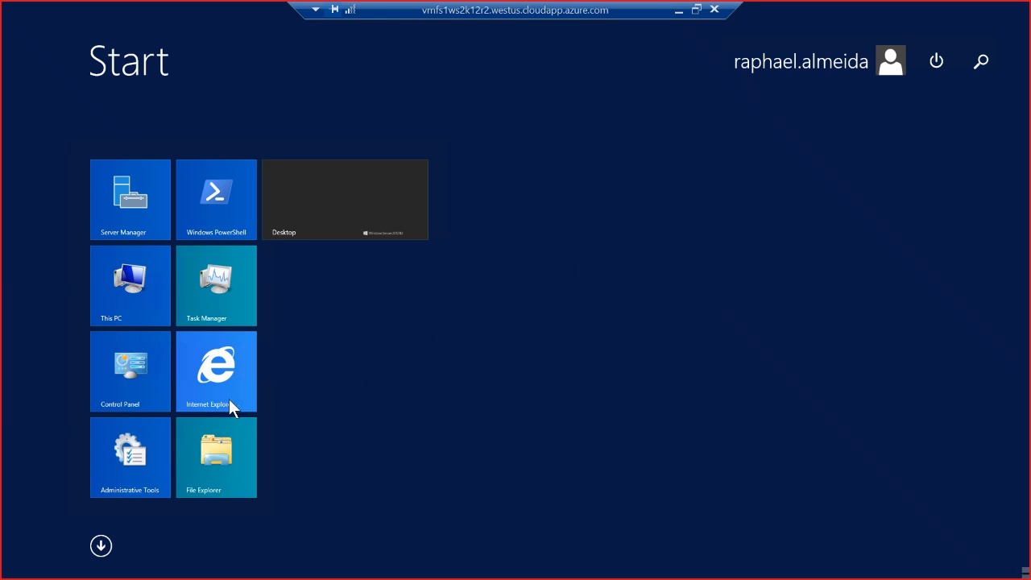
pyautogui.click(230, 395)
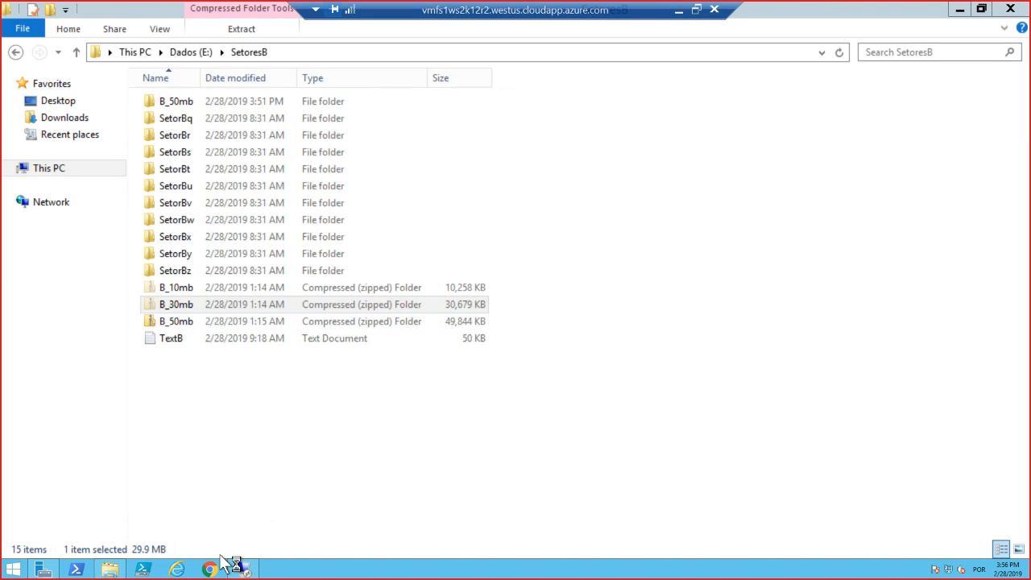
pyautogui.click(17, 569)
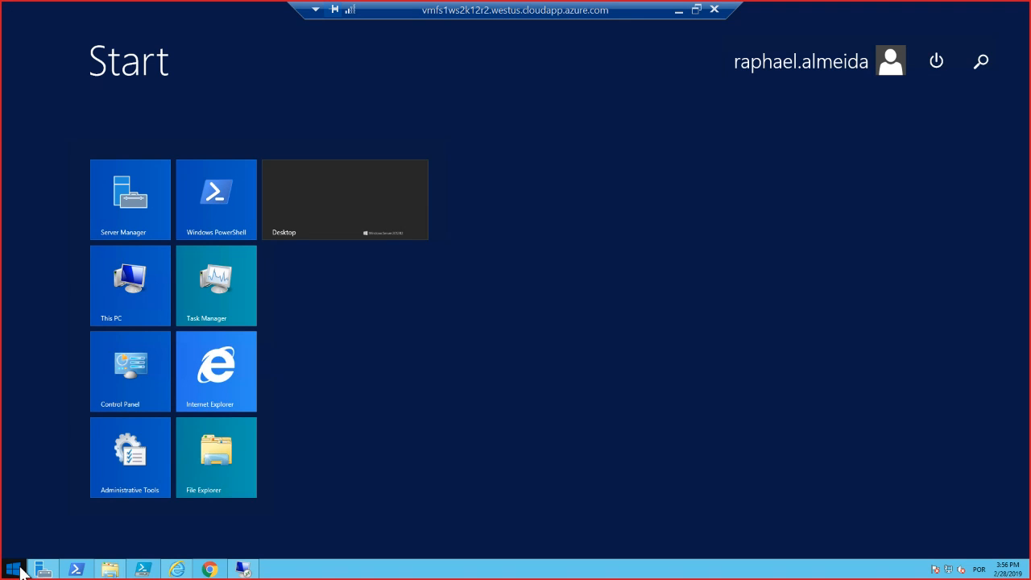
pyautogui.write('stora')
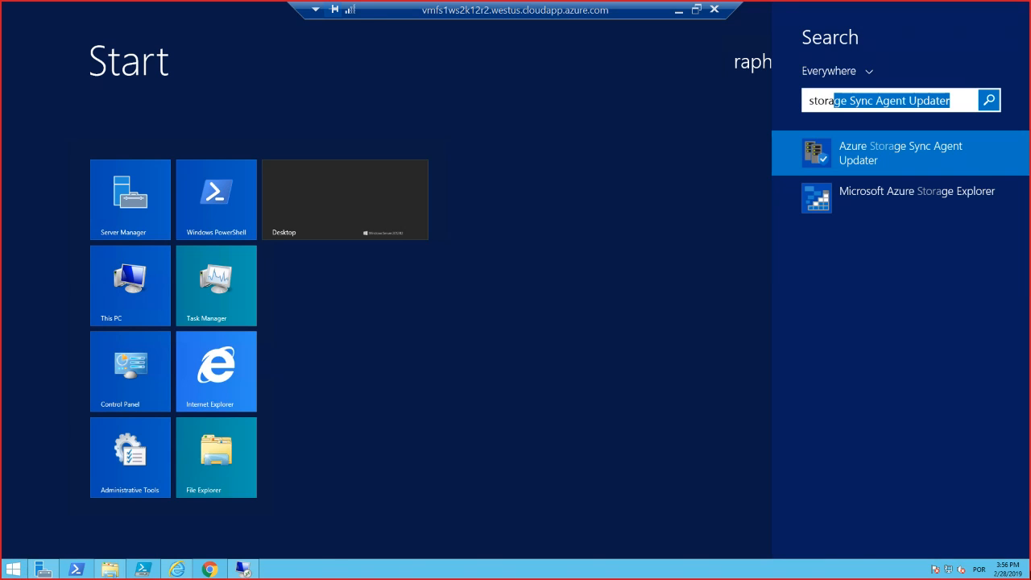
pyautogui.click(874, 208)
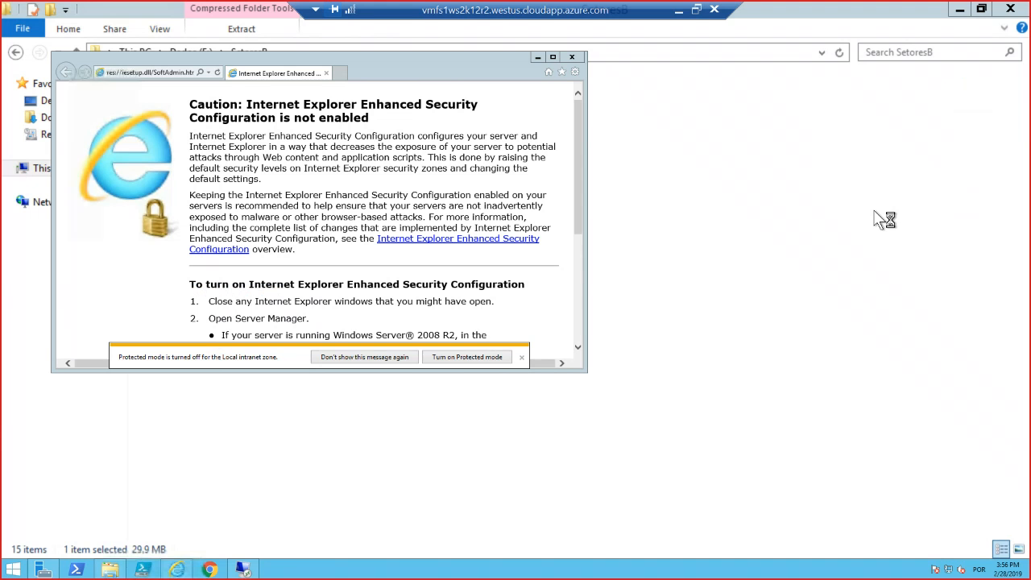
pyautogui.click(572, 56)
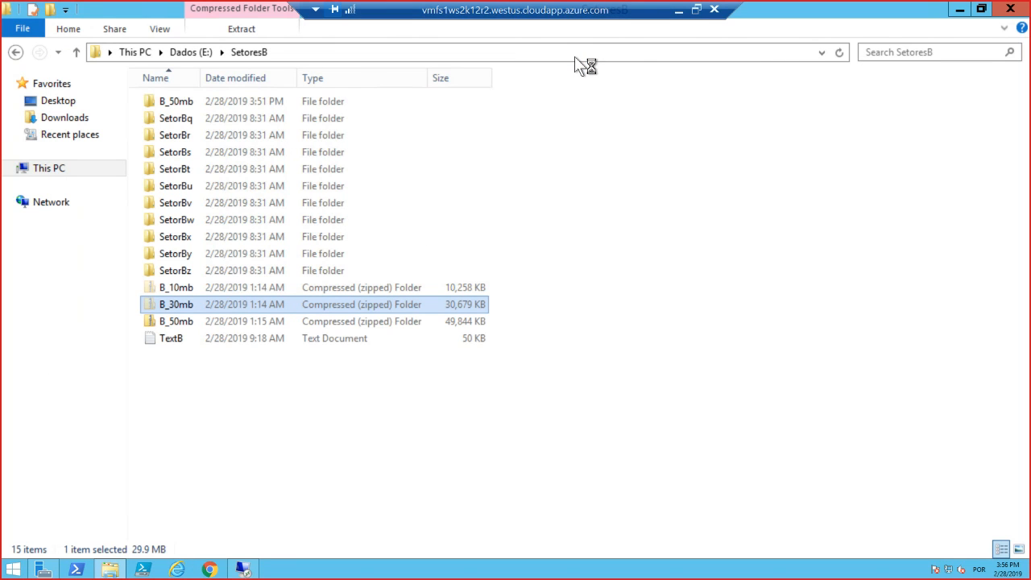
# Slide the remote desktop connection bar aside in the vmfs1ws2k12r2 session, clear of the screen-sharing controls.
pyautogui.moveTo(745, 13)
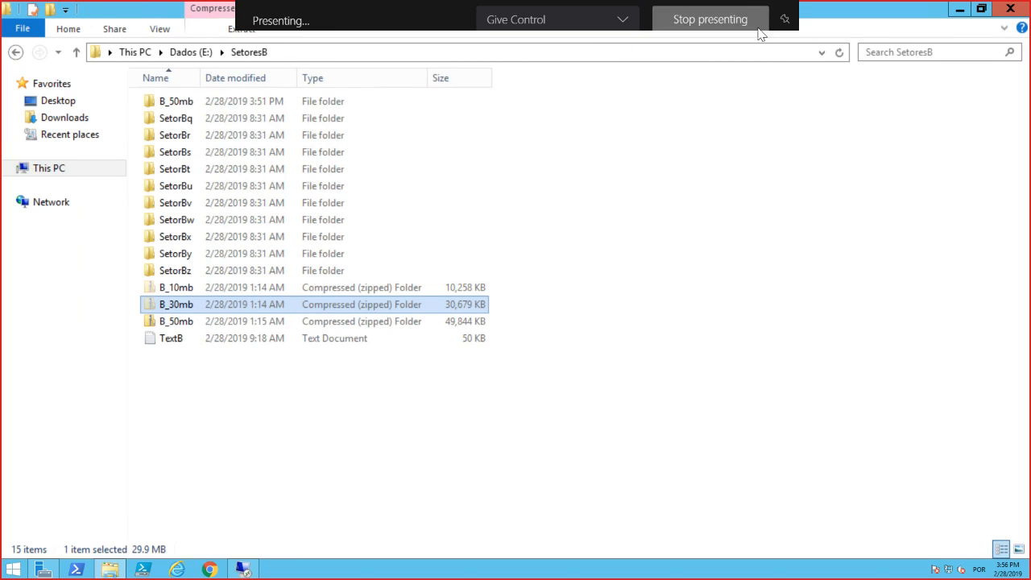
pyautogui.moveTo(732, 6); pyautogui.dragTo(633, 12)
pyautogui.moveTo(540, 14); pyautogui.dragTo(805, 21)
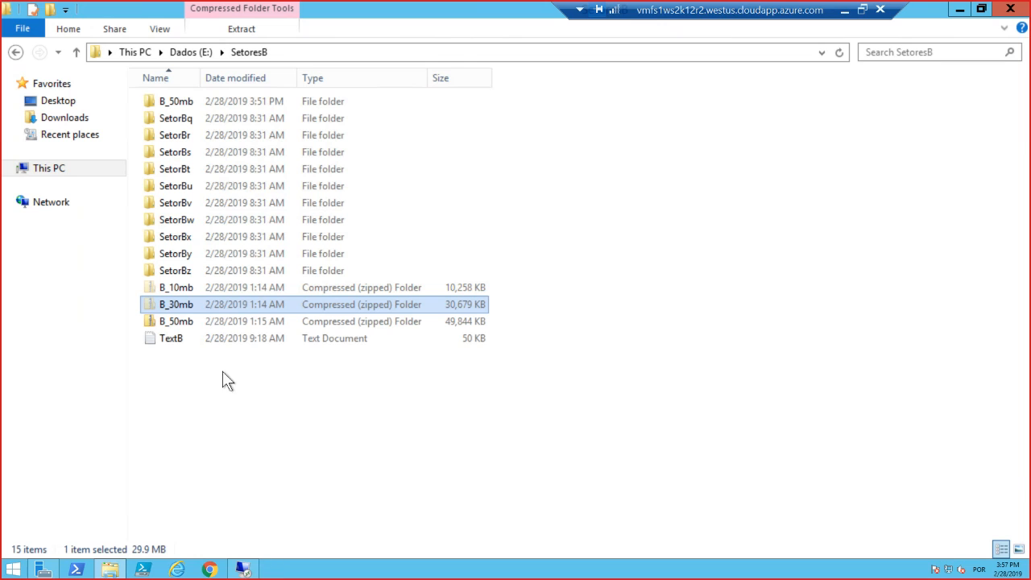
# Leave the remote session for the Azure portal and refresh the hsbswebinars registered servers list.
pyautogui.moveTo(246, 569)
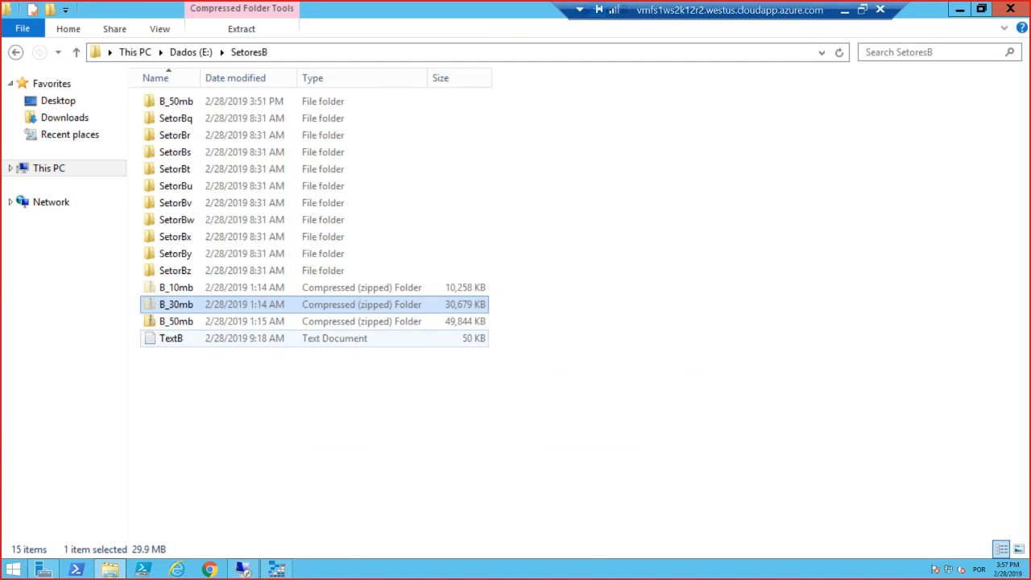
pyautogui.click(844, 10)
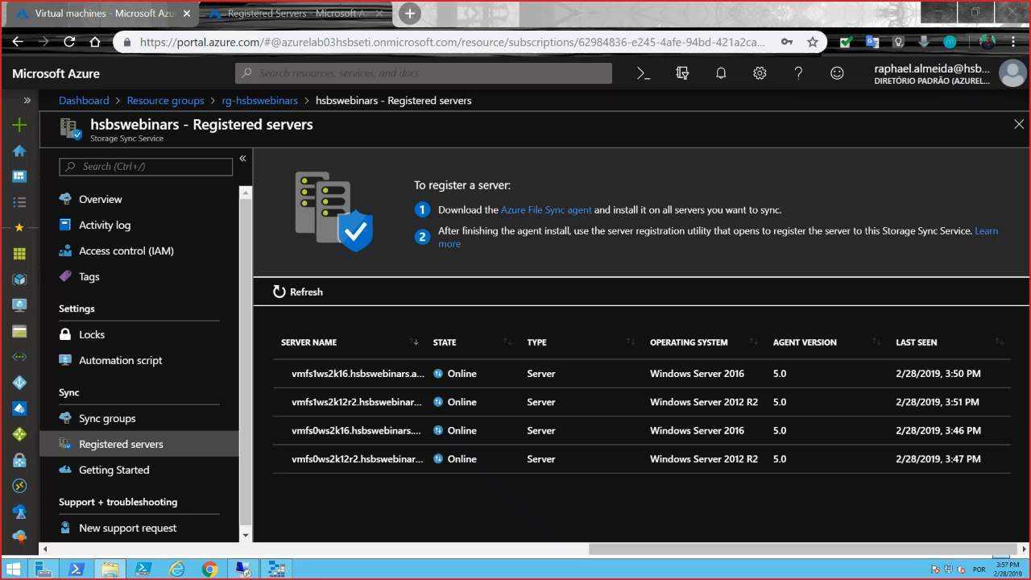
pyautogui.click(296, 291)
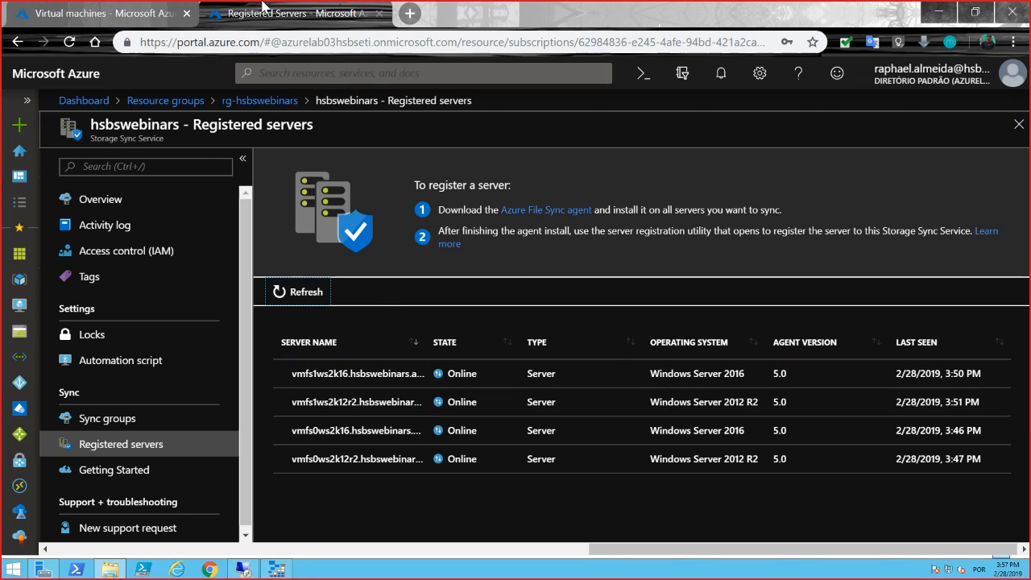
# Go to the storage accounts, filter them by "fs" and open the stoeusv2hsbswebinarfs account.
pyautogui.click(115, 18)
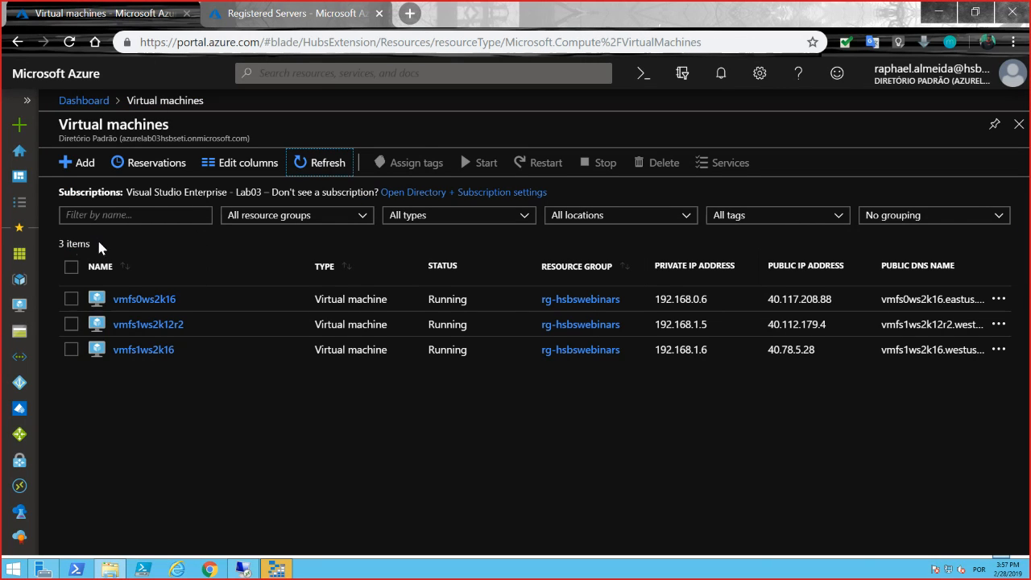
pyautogui.click(19, 342)
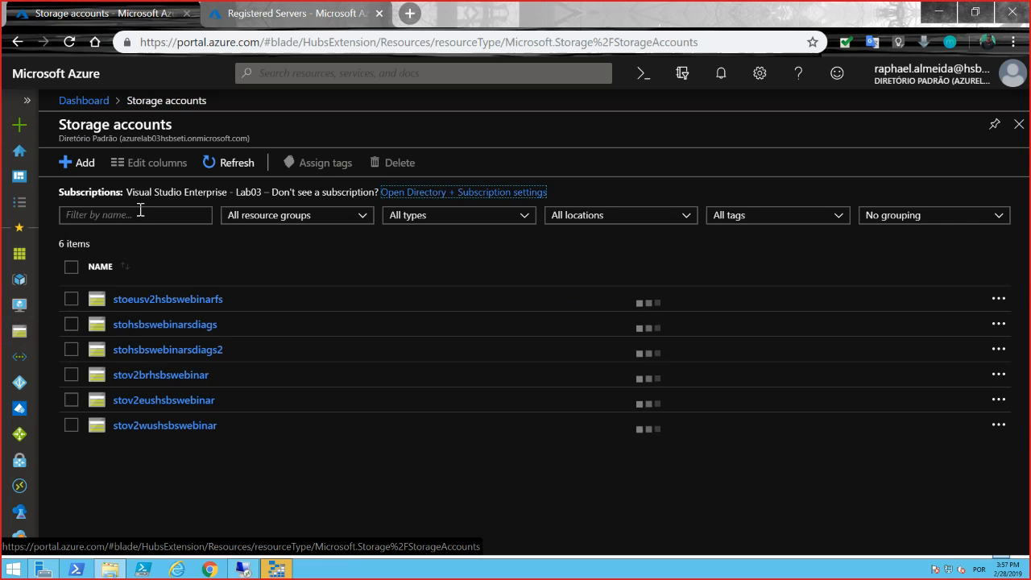
pyautogui.click(142, 214)
pyautogui.write('fs')
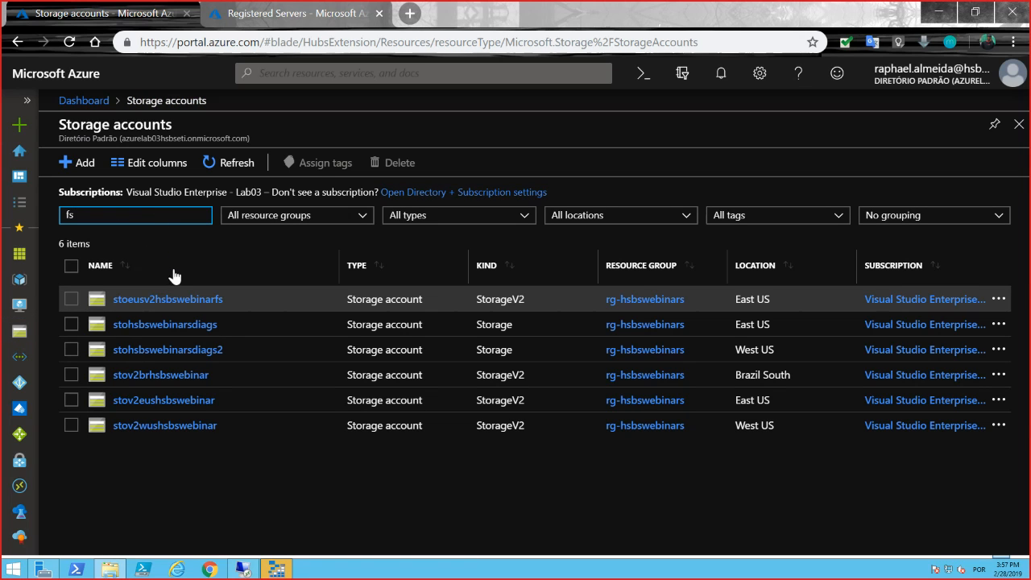
pyautogui.click(170, 299)
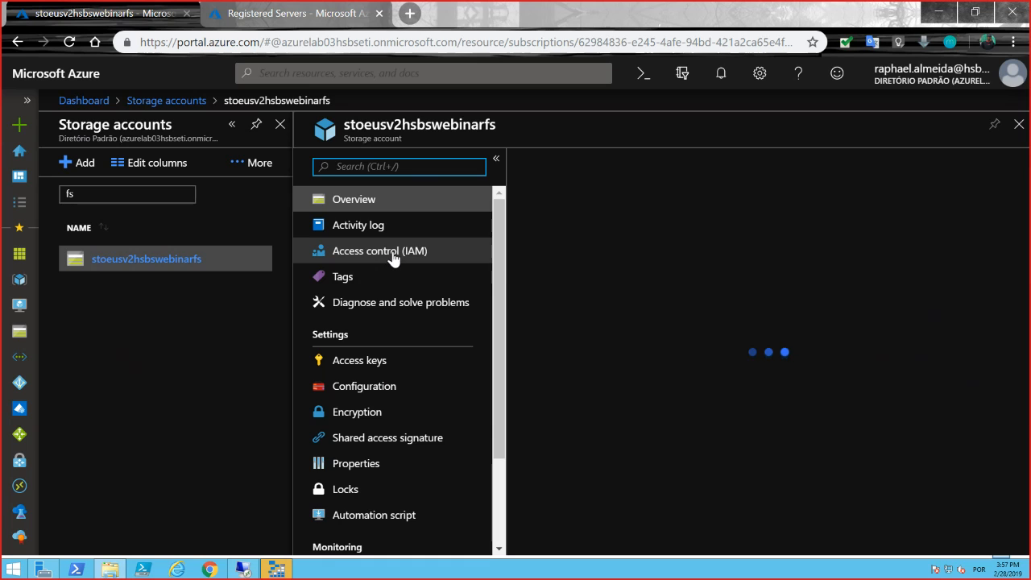
# Show the access keys of the stoeusv2hsbswebinarfs account and copy the storage account name.
pyautogui.click(336, 413)
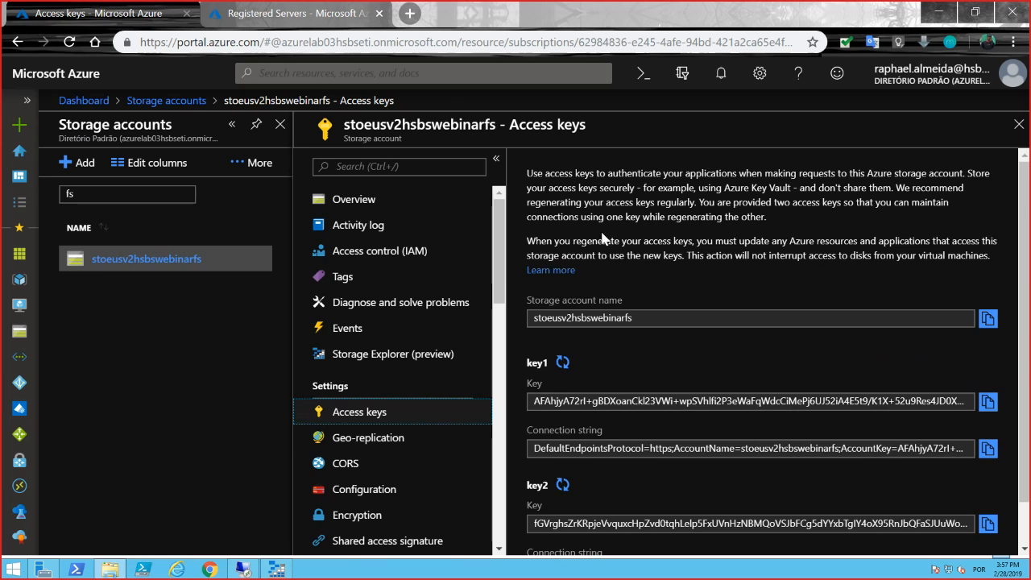
pyautogui.scroll(-2, 387, 370)
pyautogui.scroll(-3, 382, 429)
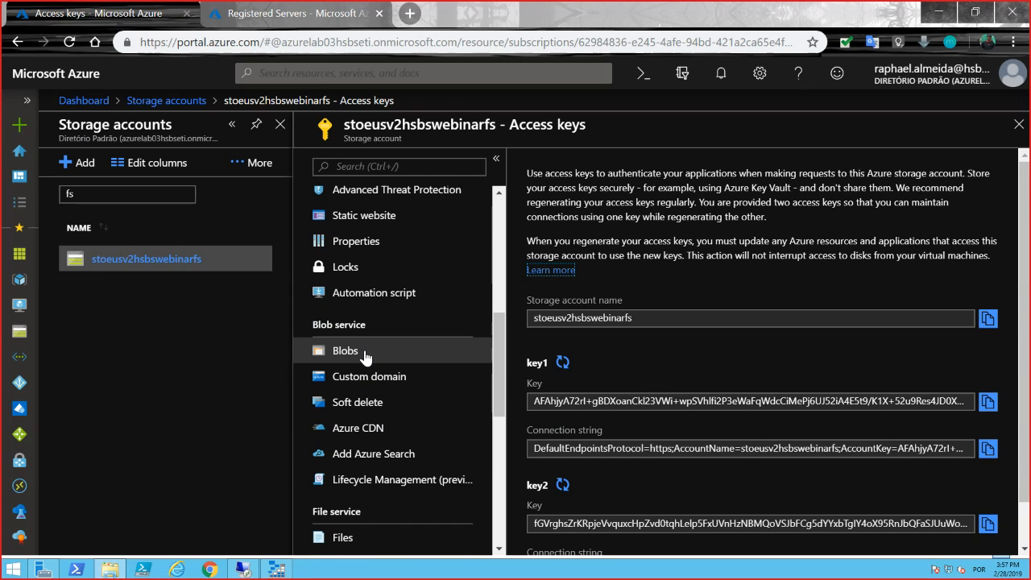
pyautogui.scroll(-2, 352, 385)
pyautogui.scroll(-1, 352, 384)
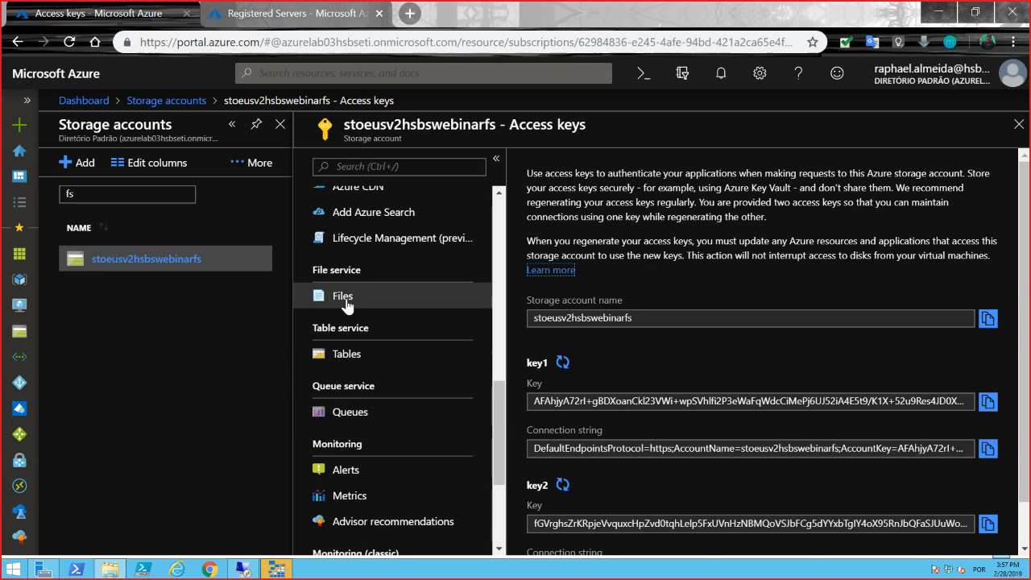
pyautogui.scroll(8, 399, 409)
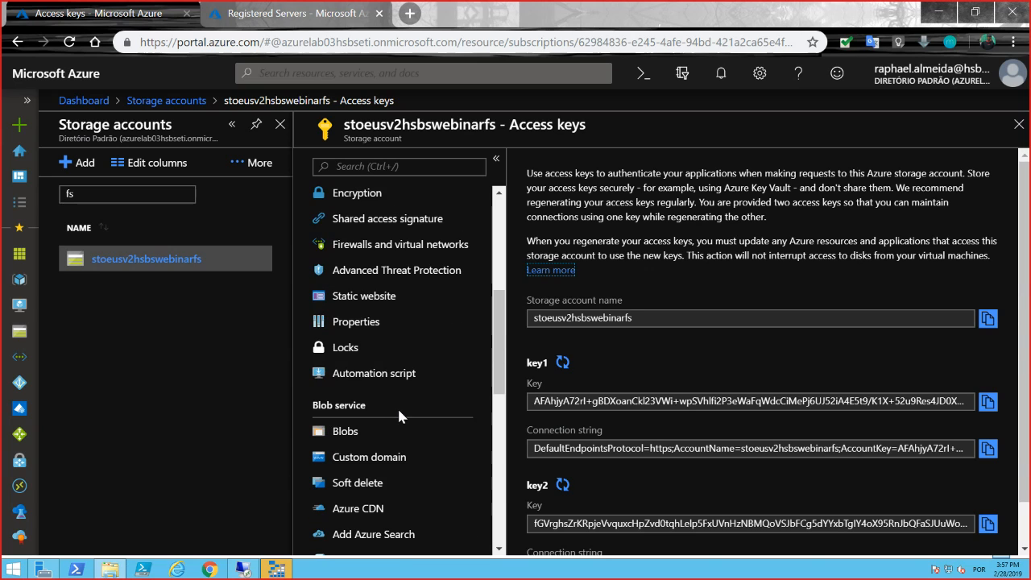
pyautogui.click(987, 320)
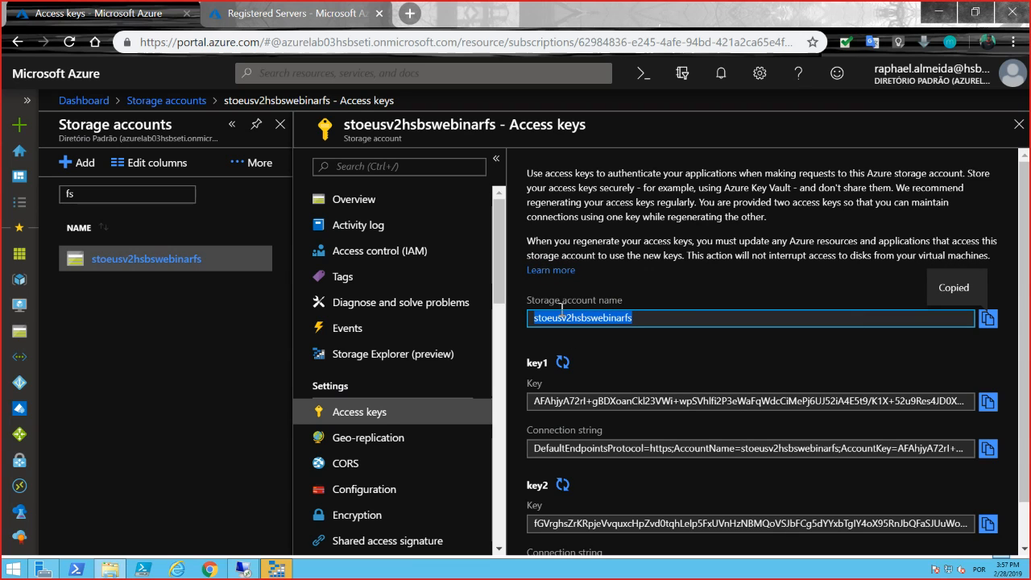
# Switch to Microsoft Azure Storage Explorer in the vmfs1ws2k12r2 session and dismiss the Azure account sign-in.
pyautogui.click(278, 570)
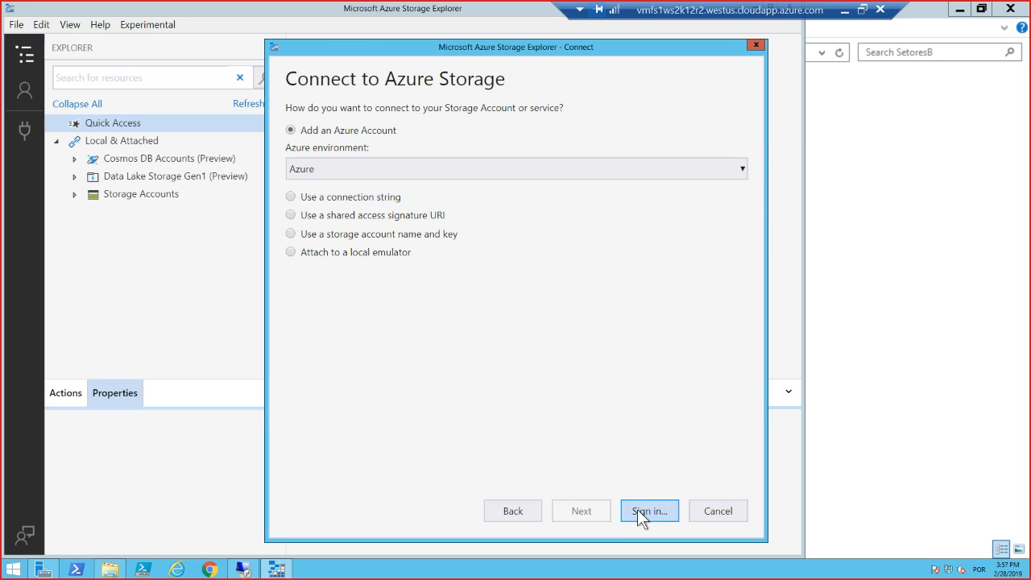
pyautogui.click(643, 510)
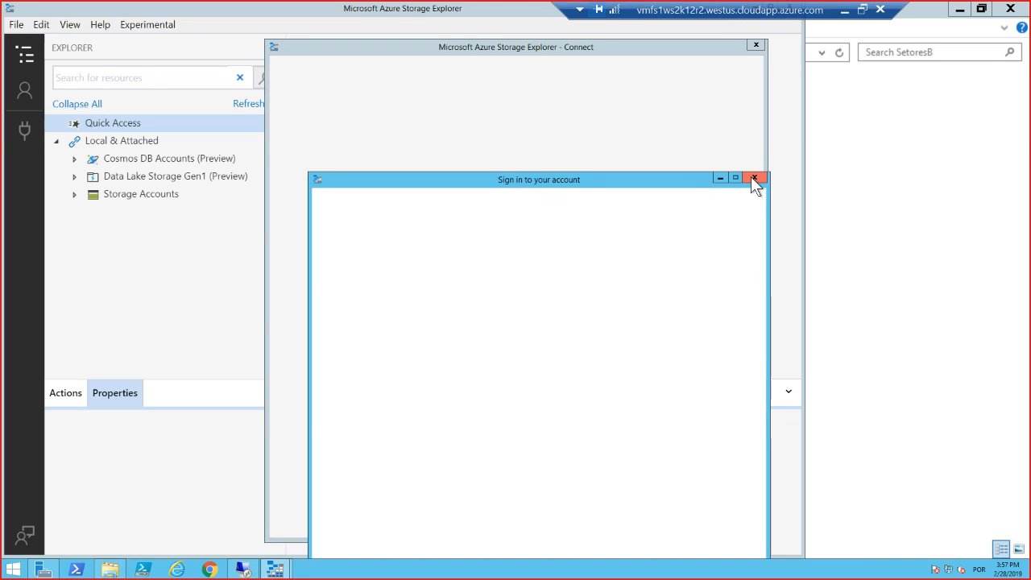
pyautogui.click(753, 178)
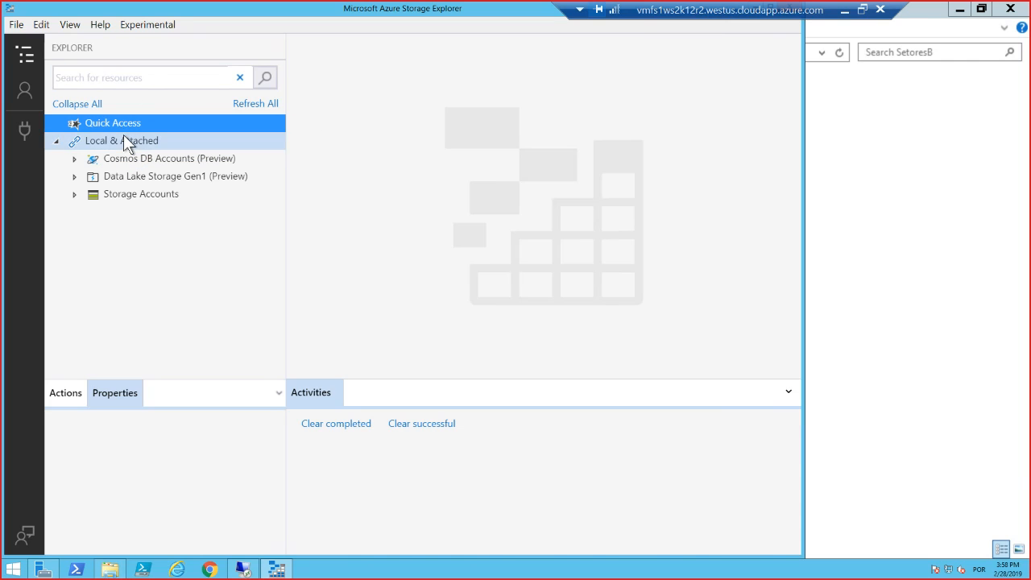
# Start a new Azure Storage connection and choose to connect with a storage account name and key.
pyautogui.click(124, 136)
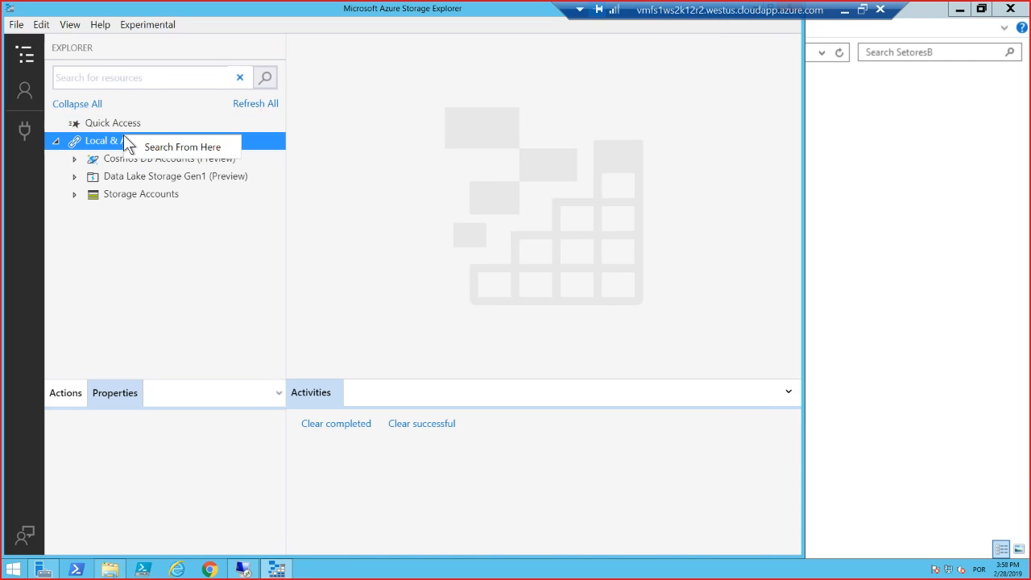
pyautogui.click(24, 87)
pyautogui.click(25, 133)
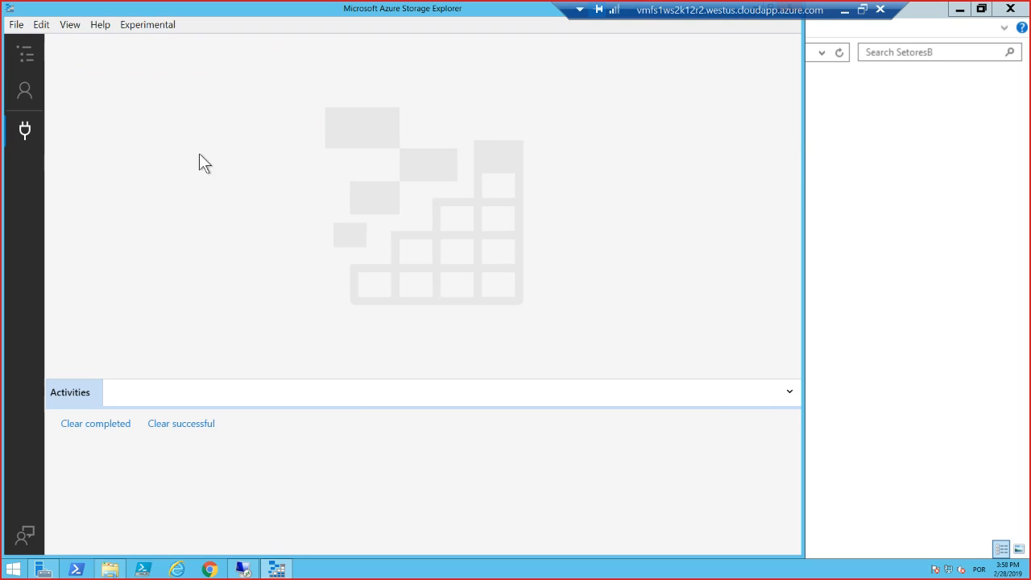
pyautogui.click(25, 131)
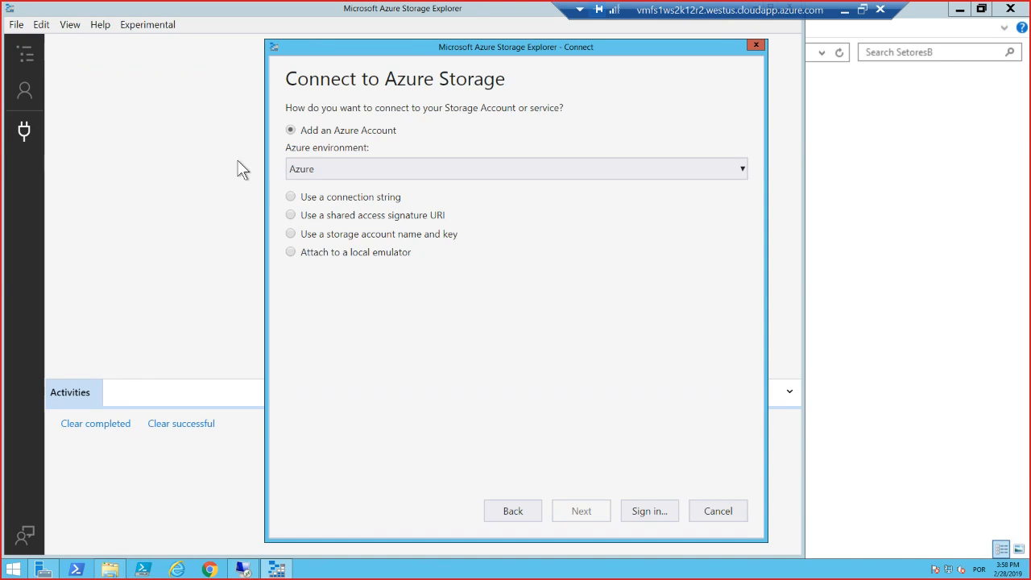
pyautogui.click(311, 239)
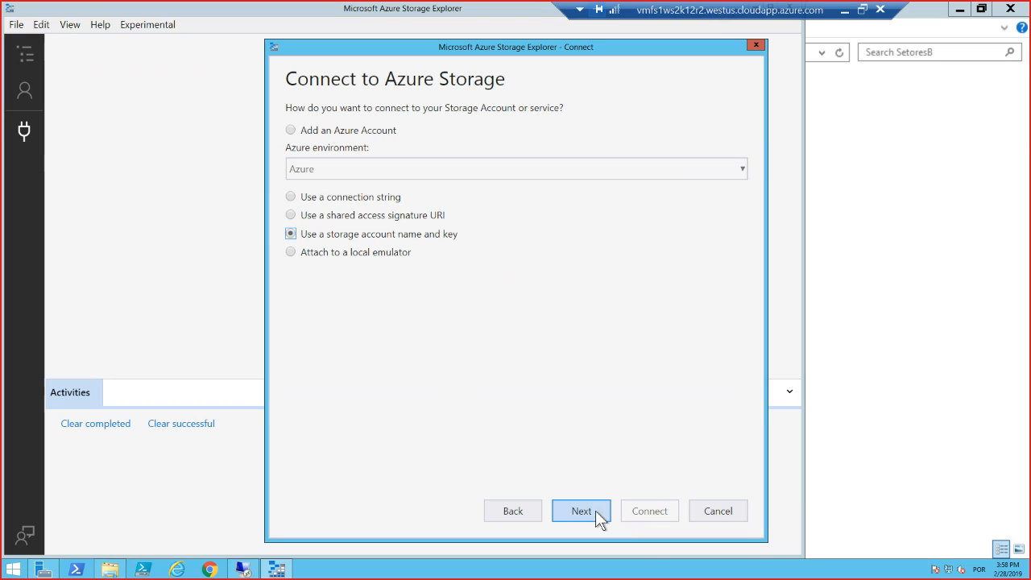
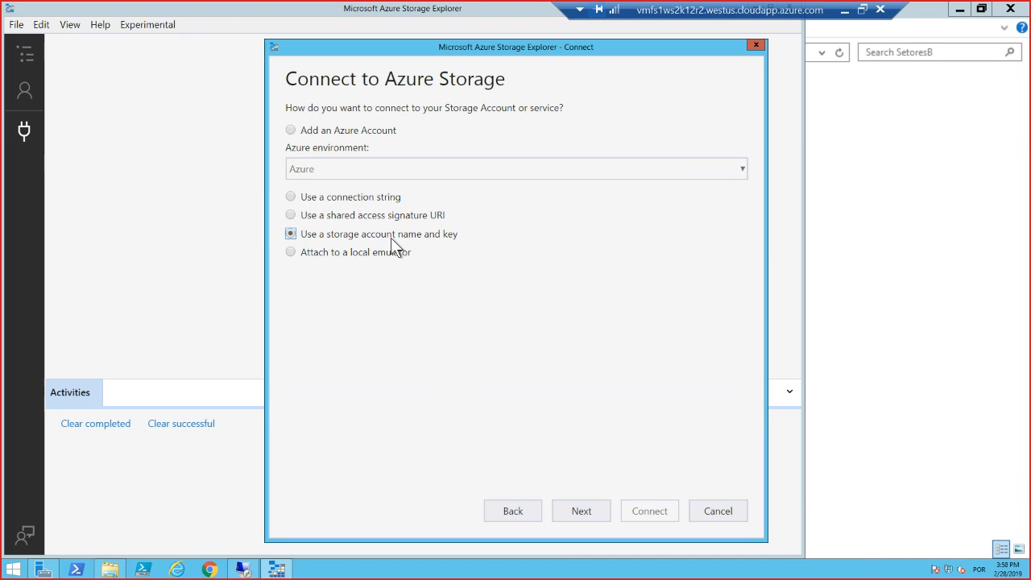
# Proceed to the name-and-key connection form and fill in stoeusv2hsbswebinarfs as both display name and account name.
pyautogui.click(599, 516)
pyautogui.click(325, 133)
pyautogui.write('stoeusv2hsbswebinarfs')
pyautogui.click(340, 187)
pyautogui.write('stoeusv2hsbswebinarfs')
pyautogui.click(349, 245)
pyautogui.click(349, 245)
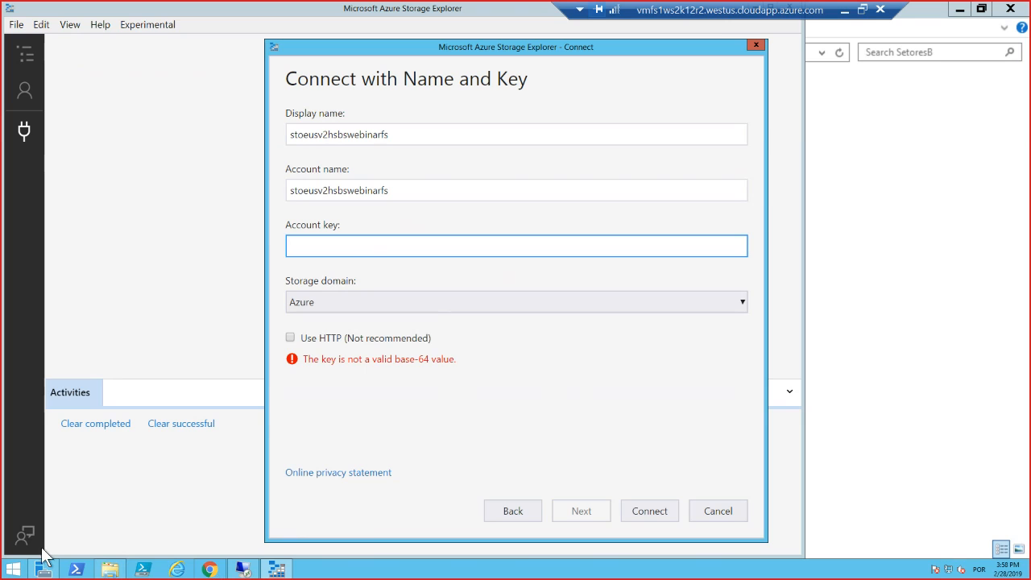
# Copy the key1 access key from the Azure portal, paste it as the account key in Storage Explorer, and connect.
pyautogui.hotkey('alt', 'Tab')
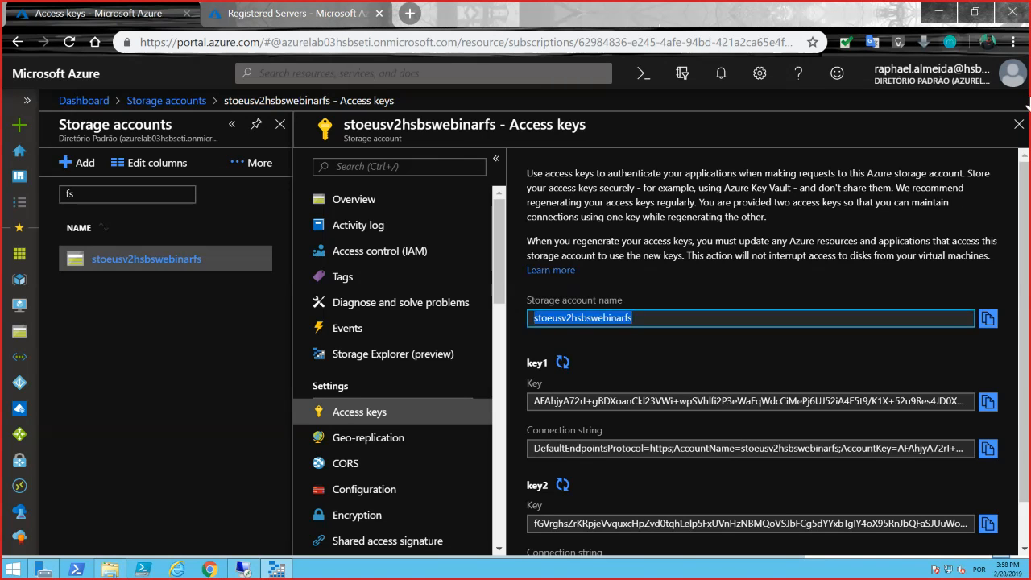
pyautogui.click(988, 402)
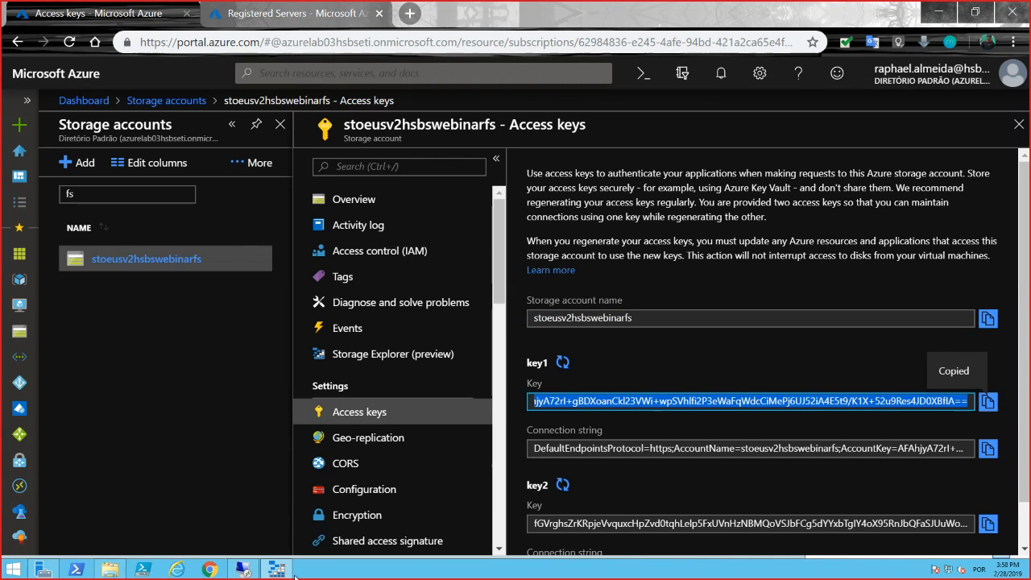
pyautogui.hotkey('alt', 'Tab')
pyautogui.click(326, 248)
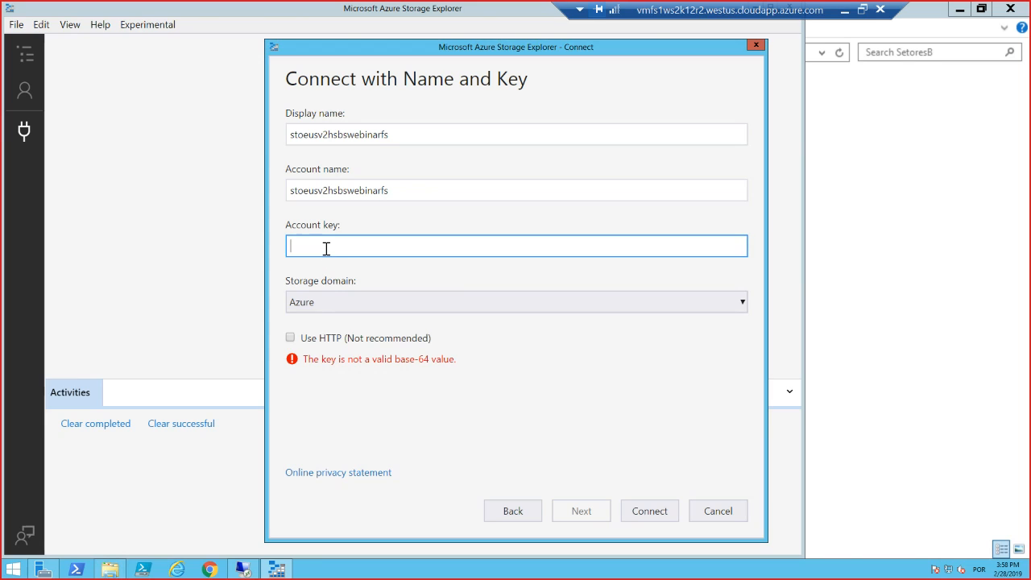
pyautogui.hotkey('ctrl', 'v')
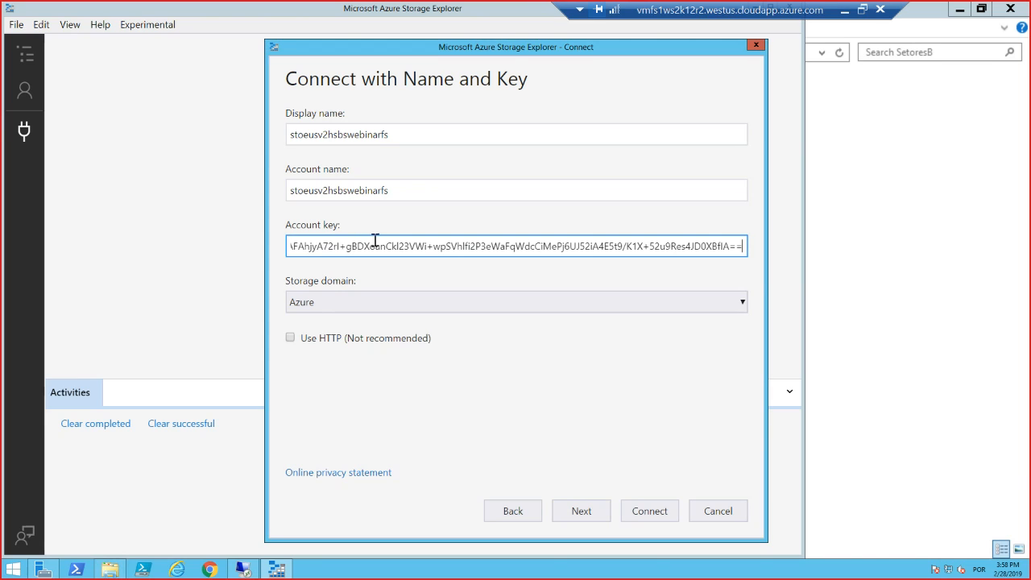
pyautogui.click(598, 509)
pyautogui.click(650, 509)
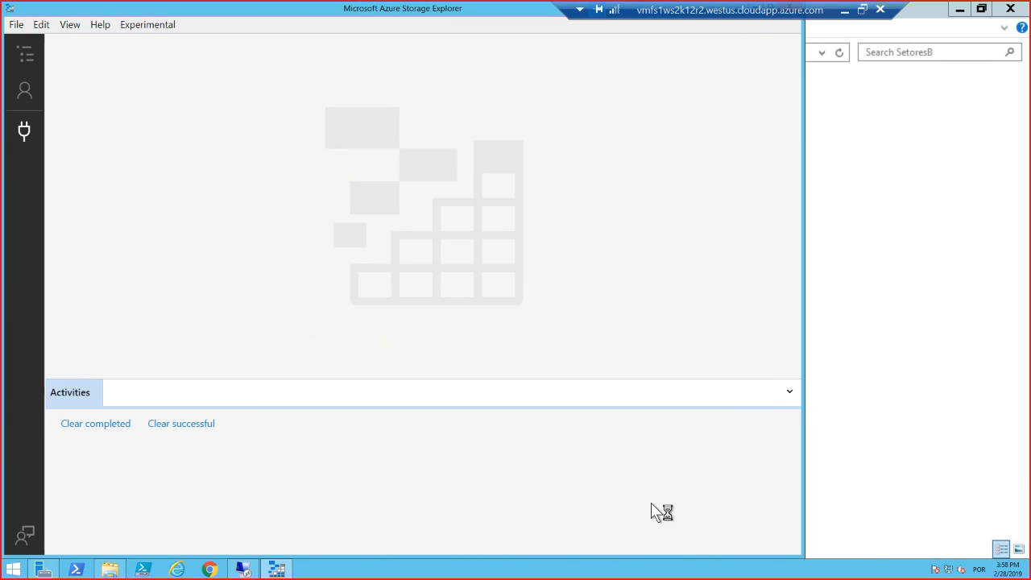
# Maximize the Storage Explorer window and expand the attached stoeusv2hsbswebinarfs storage account in the resource tree.
pyautogui.moveTo(555, 5); pyautogui.dragTo(724, 6)
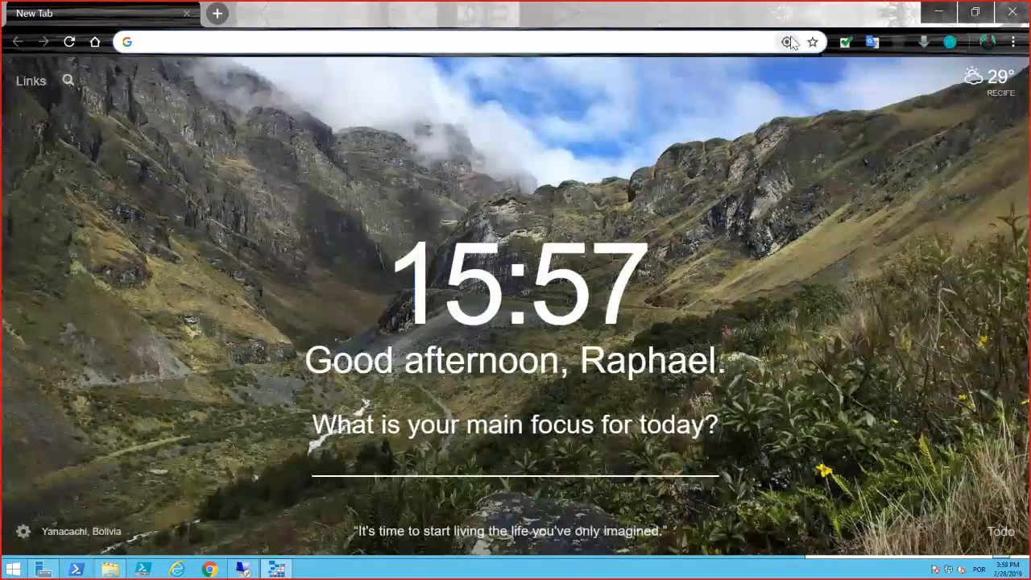
pyautogui.moveTo(783, 18); pyautogui.dragTo(0, 202)
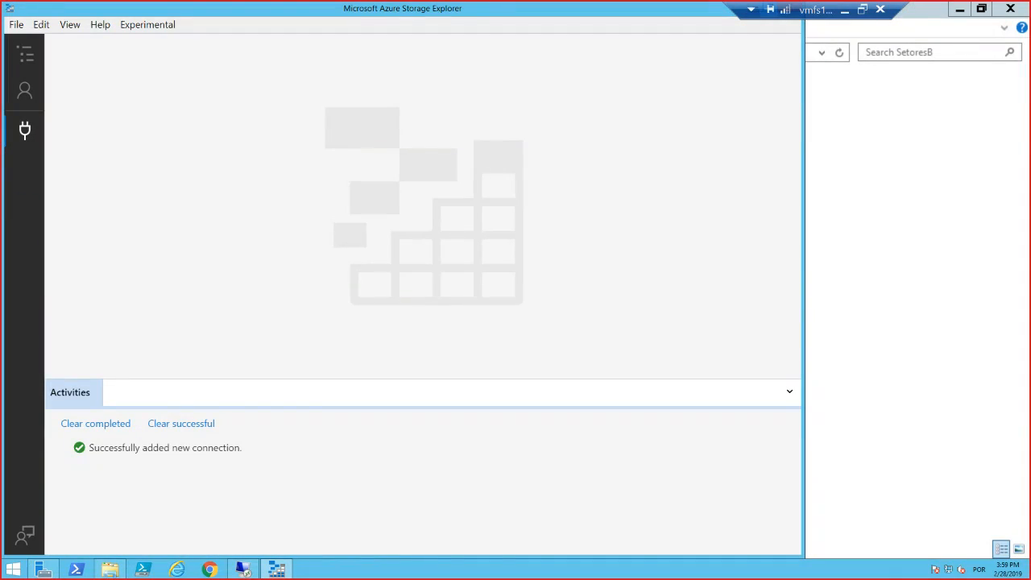
pyautogui.click(655, 4)
pyautogui.doubleClick(656, 8)
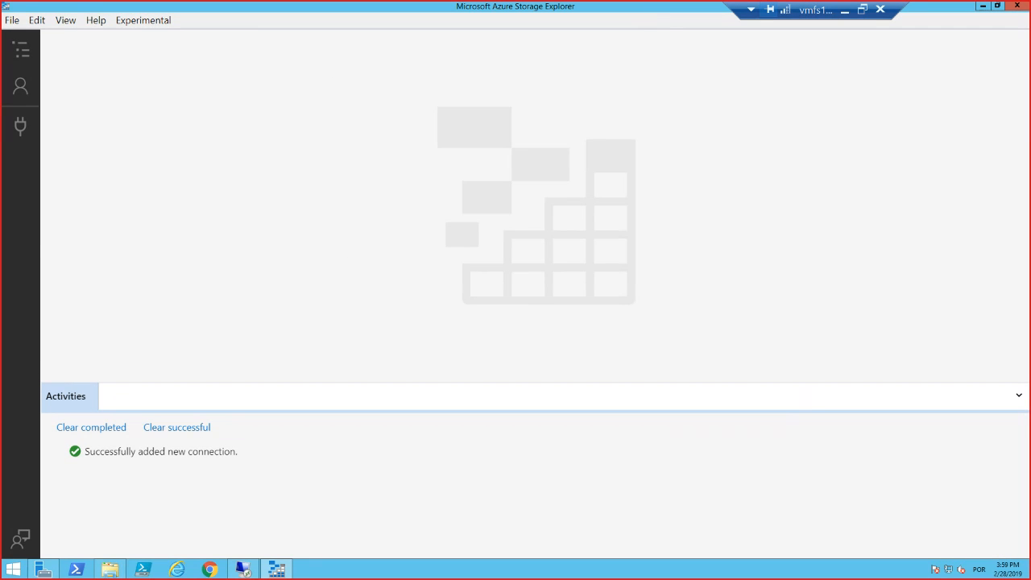
pyautogui.click(35, 50)
pyautogui.click(96, 244)
pyautogui.click(92, 242)
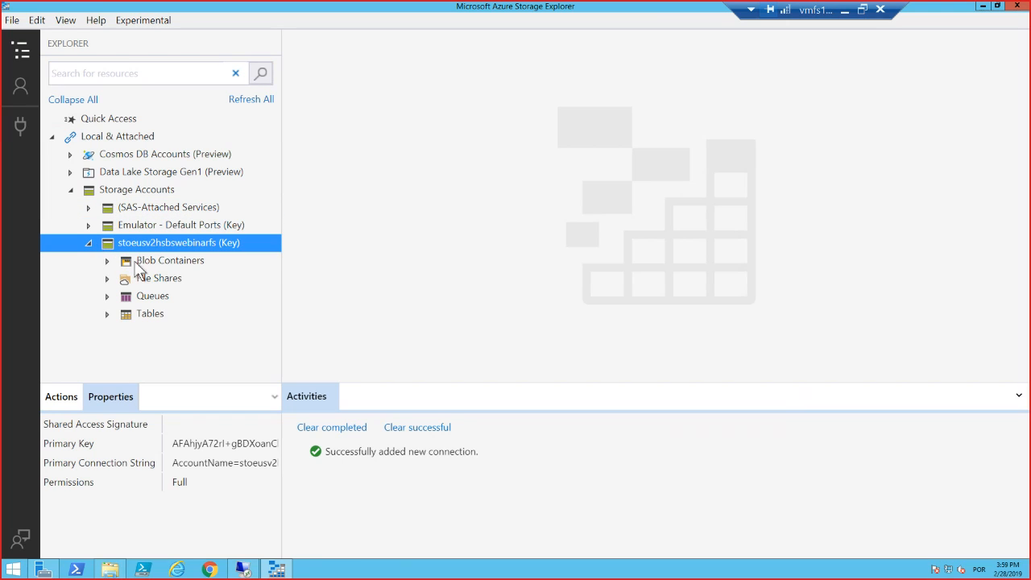
# Expand the account's blob containers and open the bootdiagnostics container.
pyautogui.click(125, 263)
pyautogui.click(107, 261)
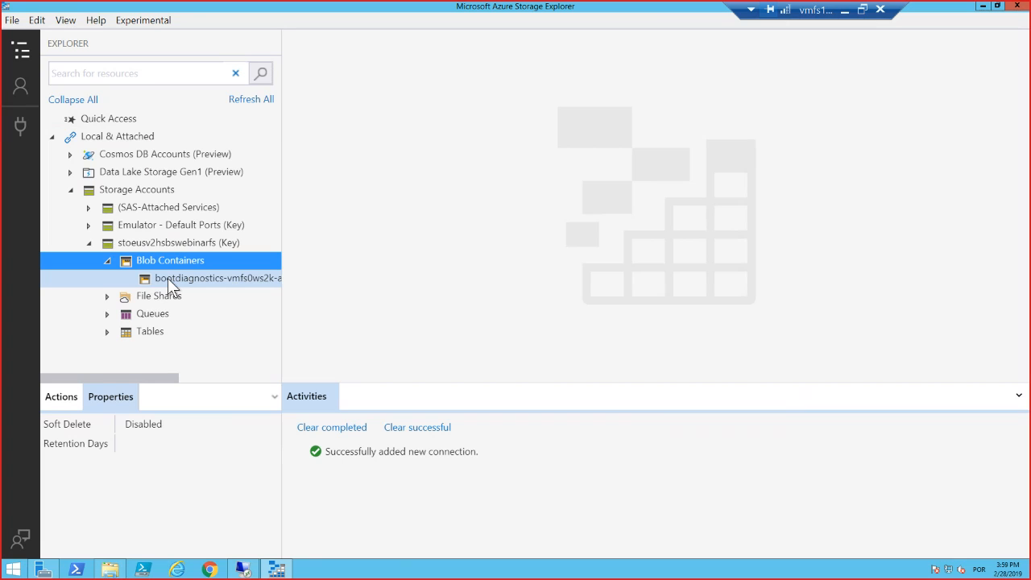
pyautogui.doubleClick(167, 278)
# Expand the file shares and view the contents of the dadosa and dadosb shares.
pyautogui.click(107, 297)
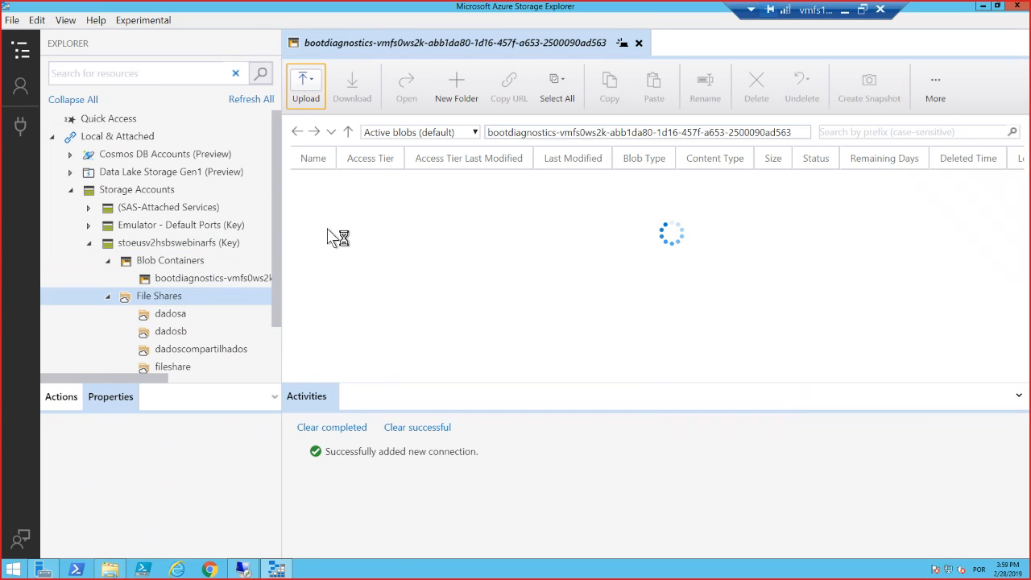
pyautogui.click(204, 316)
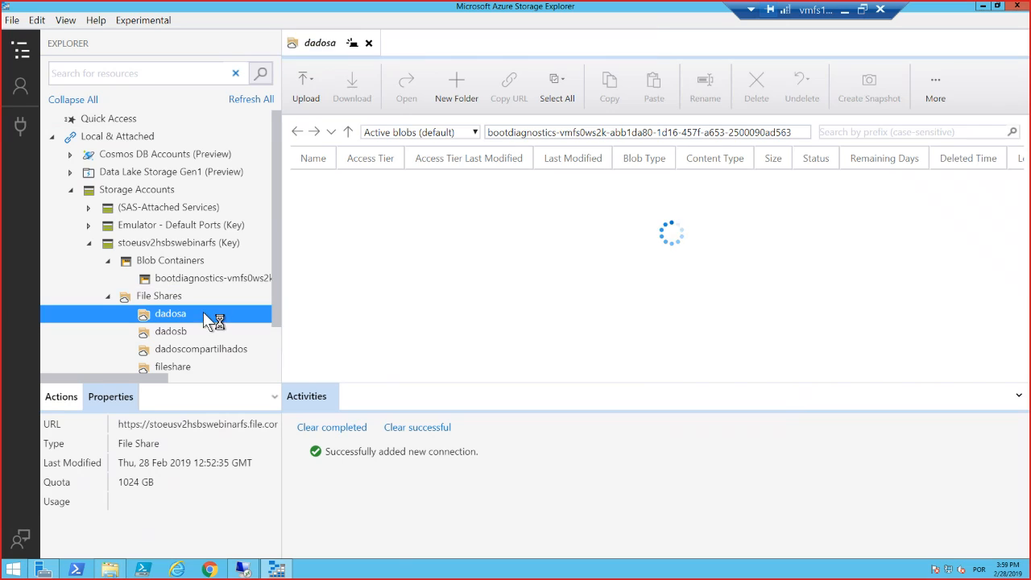
pyautogui.scroll(-1, 207, 258)
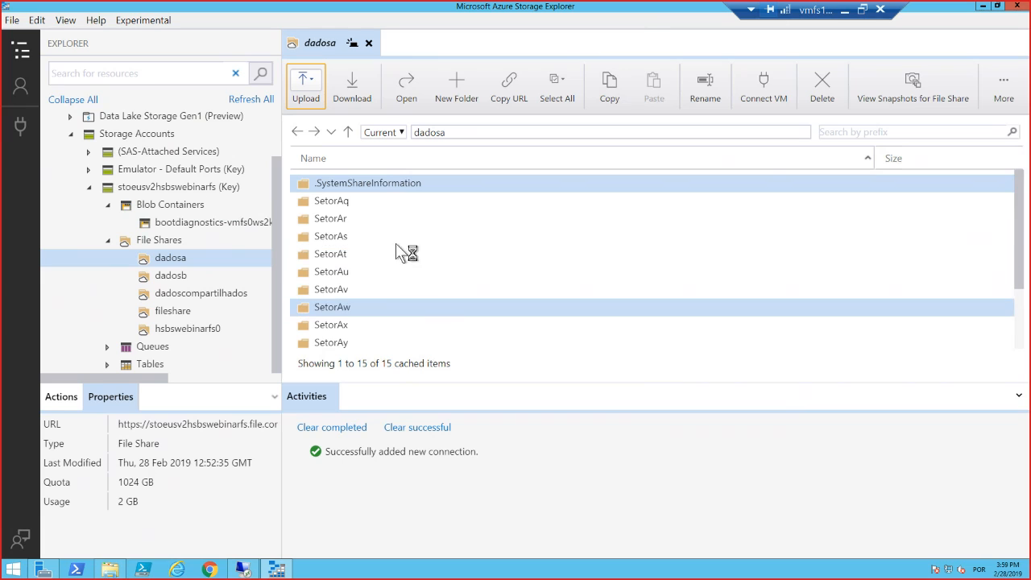
pyautogui.scroll(-2, 402, 292)
pyautogui.click(161, 274)
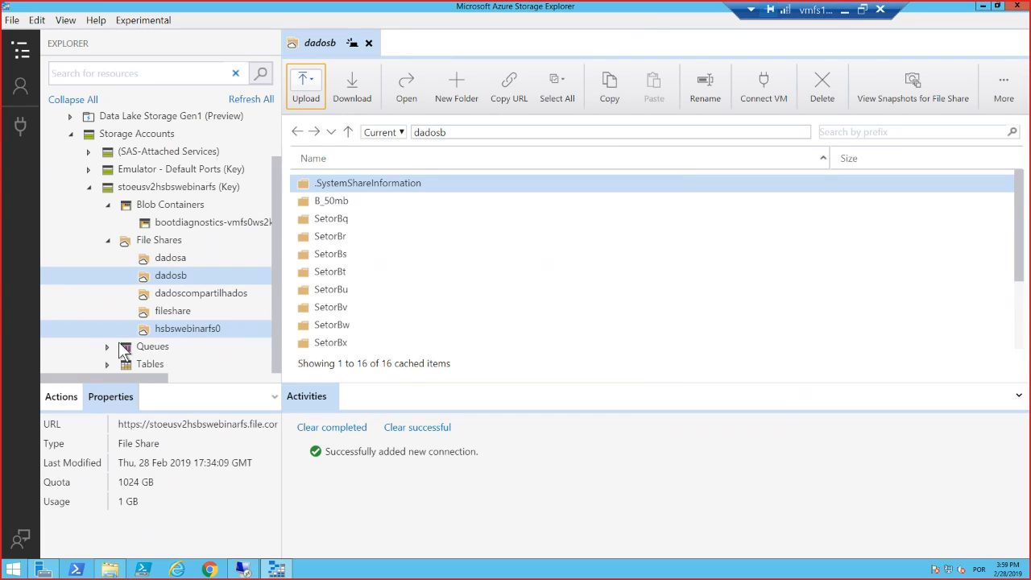
# Check the account's queues and tables, and select the .SystemShareInformation folder in the dadosb share.
pyautogui.click(108, 347)
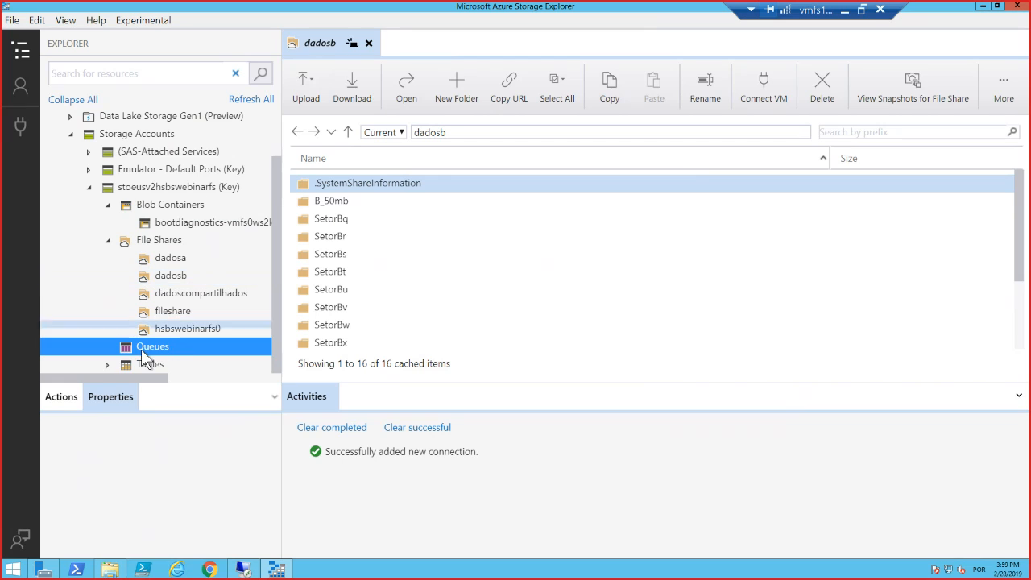
pyautogui.click(130, 364)
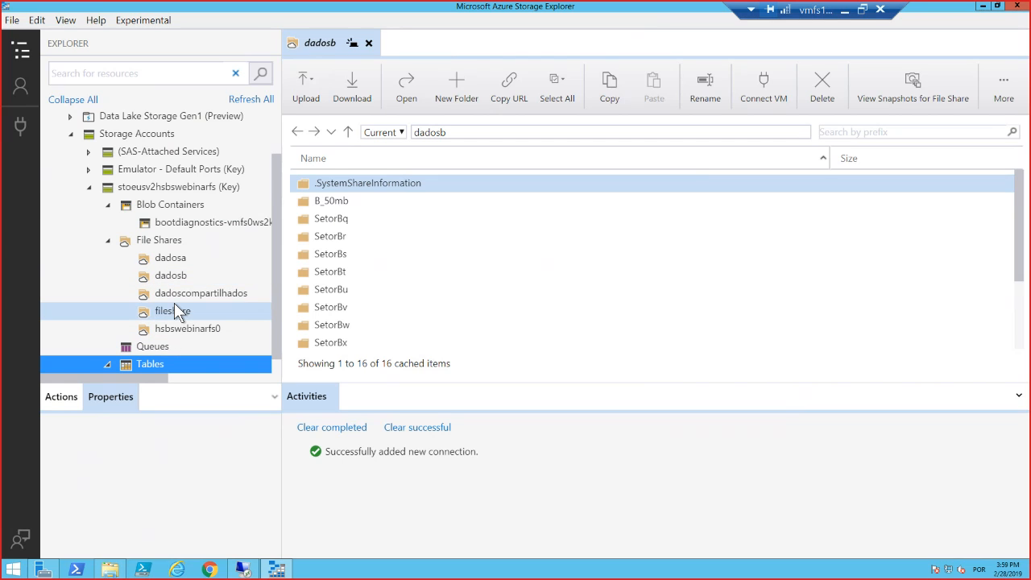
pyautogui.scroll(-2, 175, 296)
pyautogui.scroll(3, 182, 308)
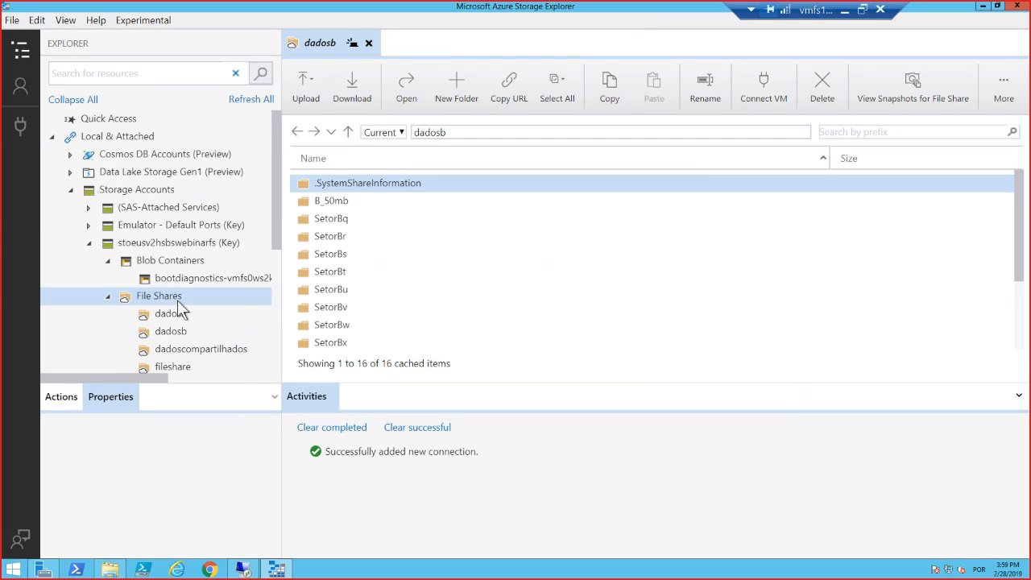
pyautogui.click(349, 200)
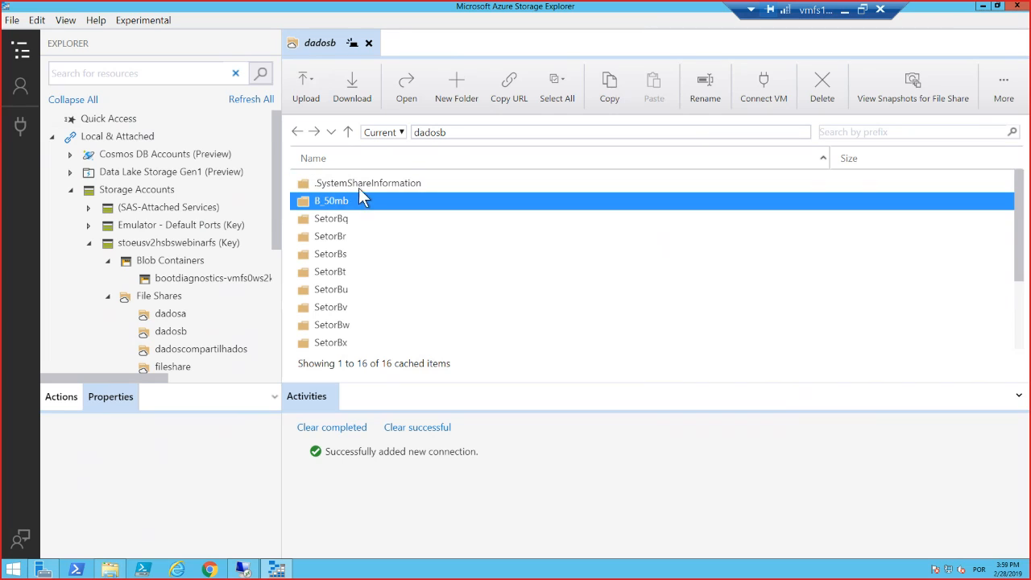
pyautogui.click(363, 184)
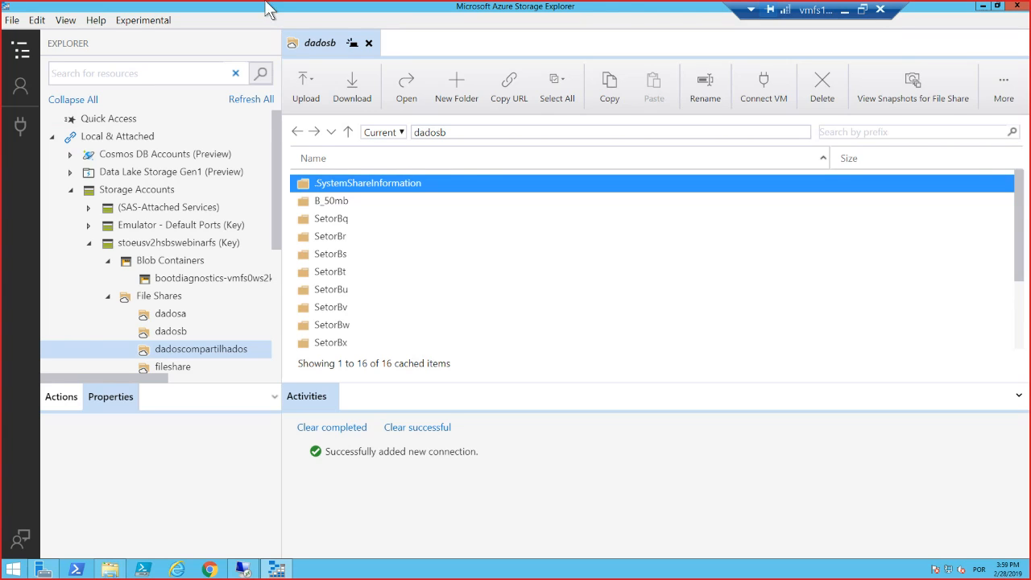
# Switch to the Azure portal and refresh the registered servers list of the hsbswebinars Storage Sync Service.
pyautogui.click(843, 15)
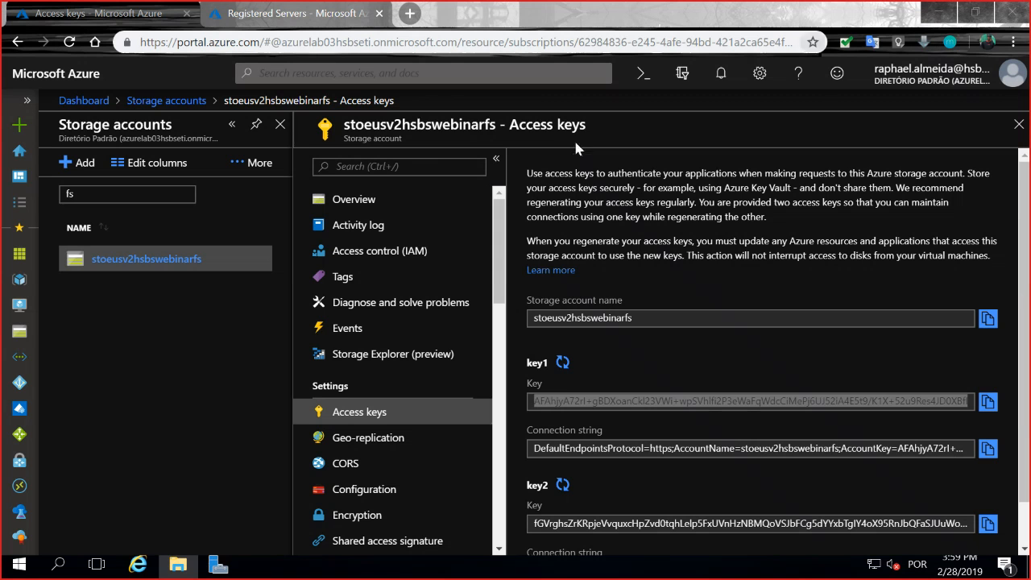
pyautogui.click(254, 14)
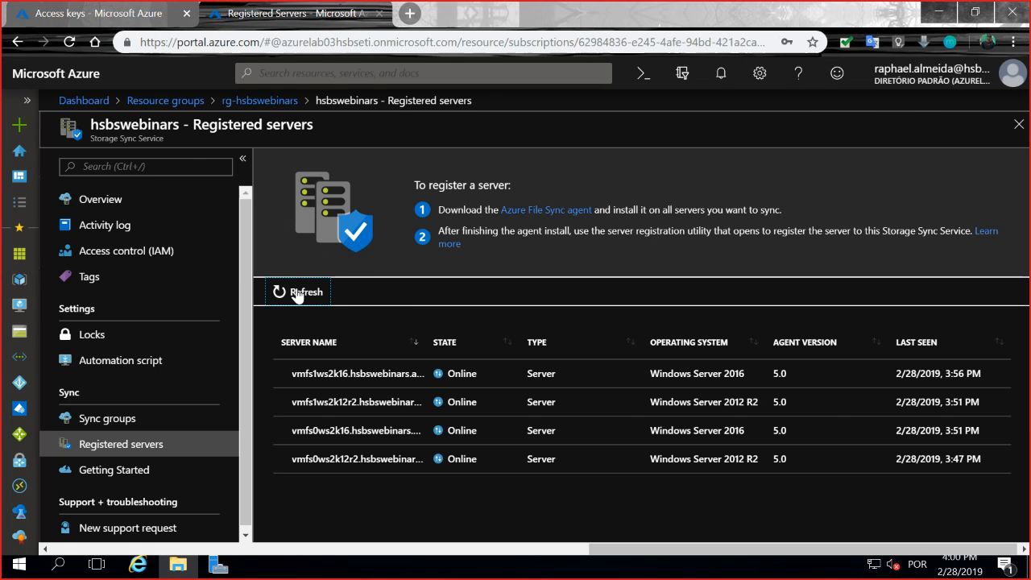
pyautogui.click(113, 427)
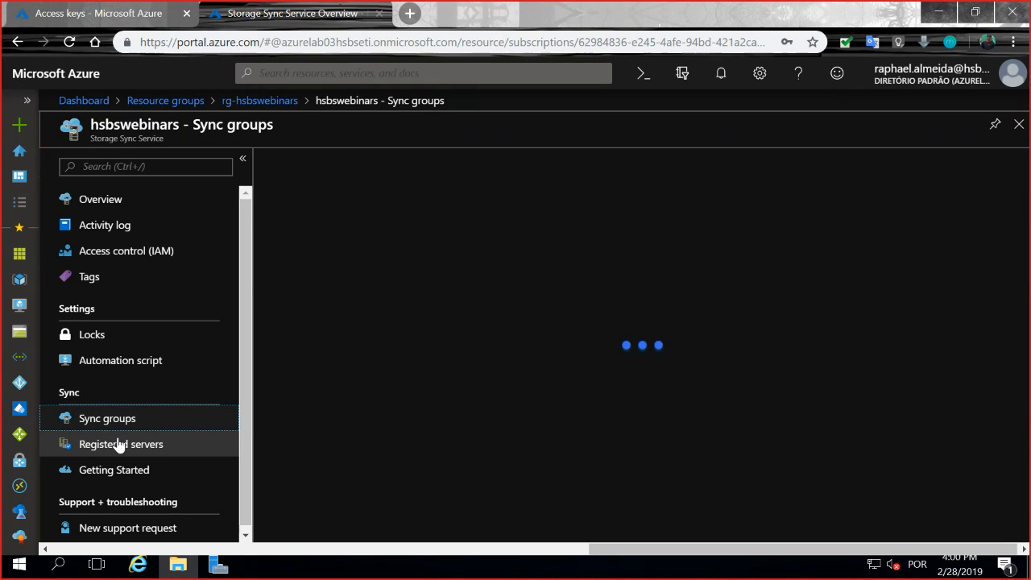
pyautogui.click(118, 444)
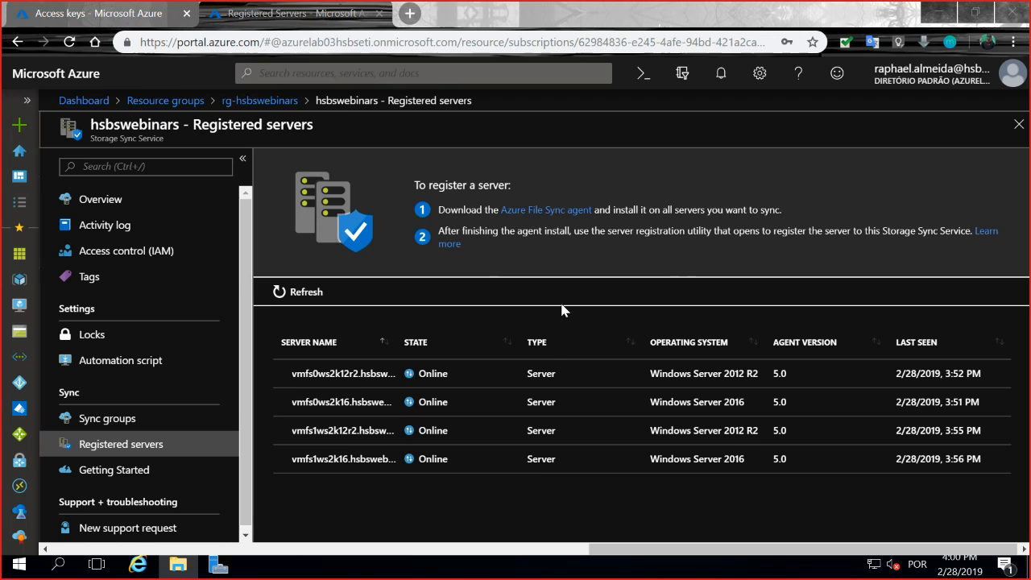
pyautogui.click(302, 298)
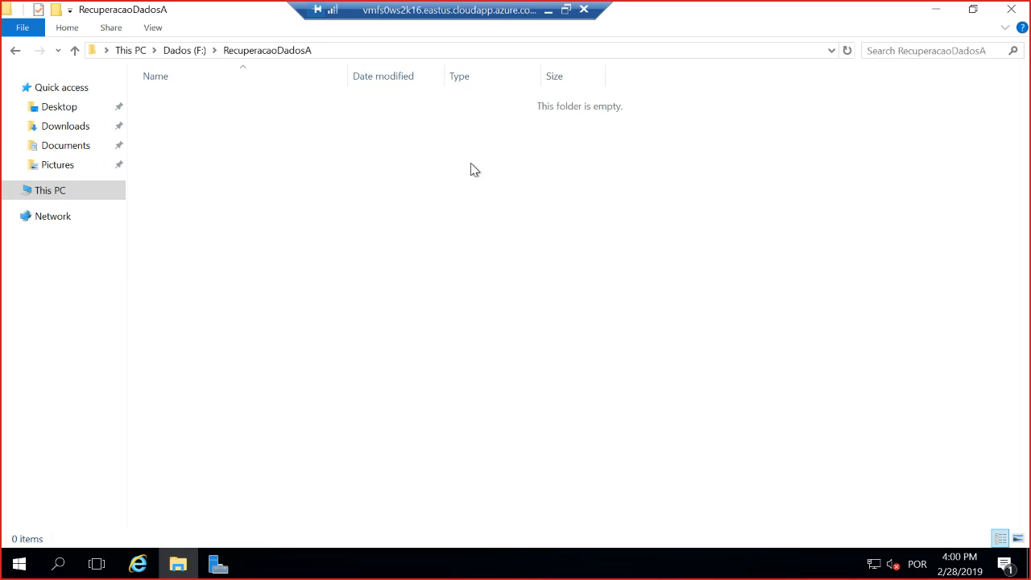
pyautogui.moveTo(526, 11); pyautogui.dragTo(808, 11)
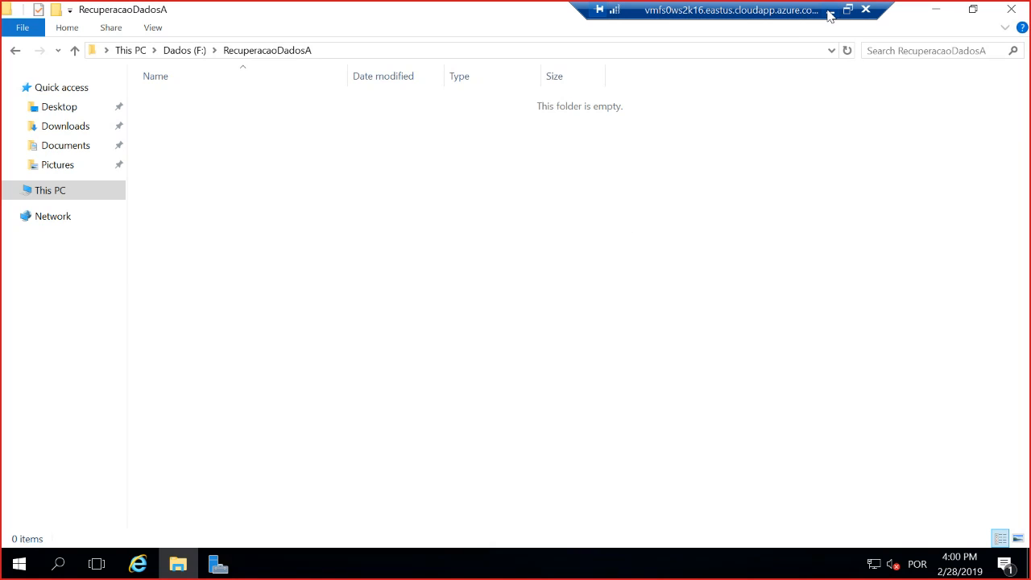
pyautogui.moveTo(878, 4); pyautogui.dragTo(576, 3)
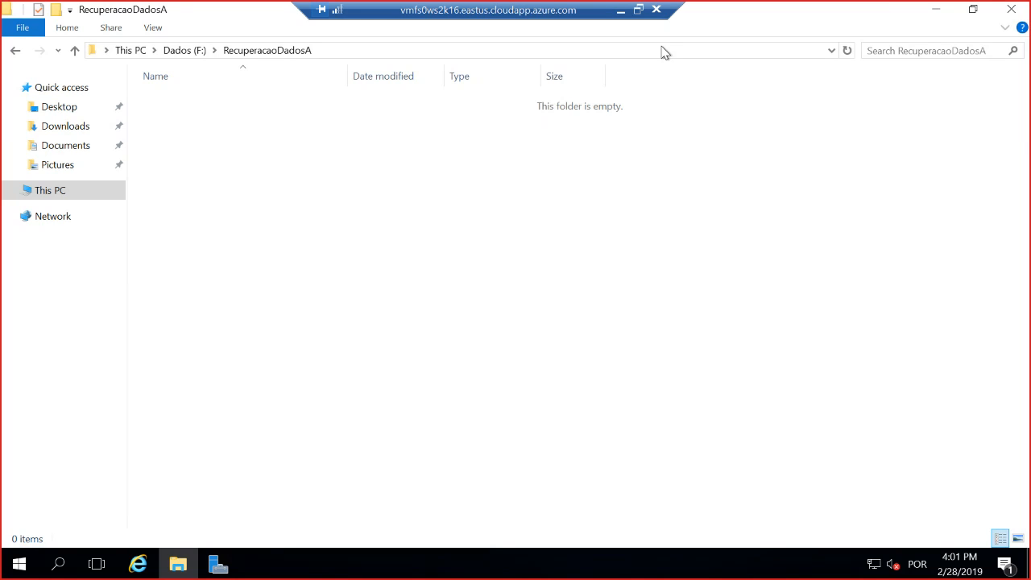
pyautogui.moveTo(675, 3); pyautogui.dragTo(606, 7)
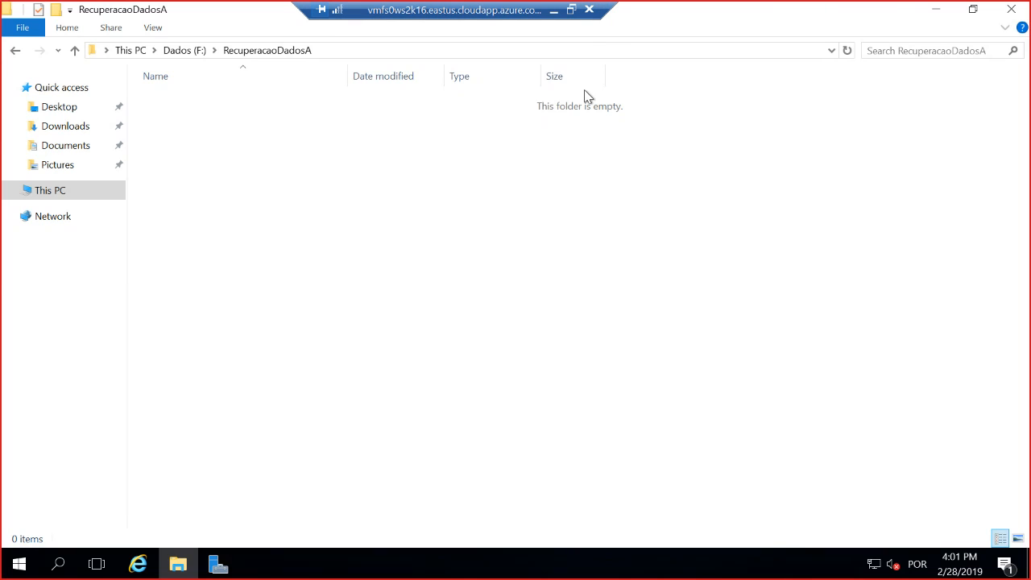
pyautogui.moveTo(658, 144); pyautogui.dragTo(499, 64)
pyautogui.moveTo(678, 165); pyautogui.dragTo(523, 138)
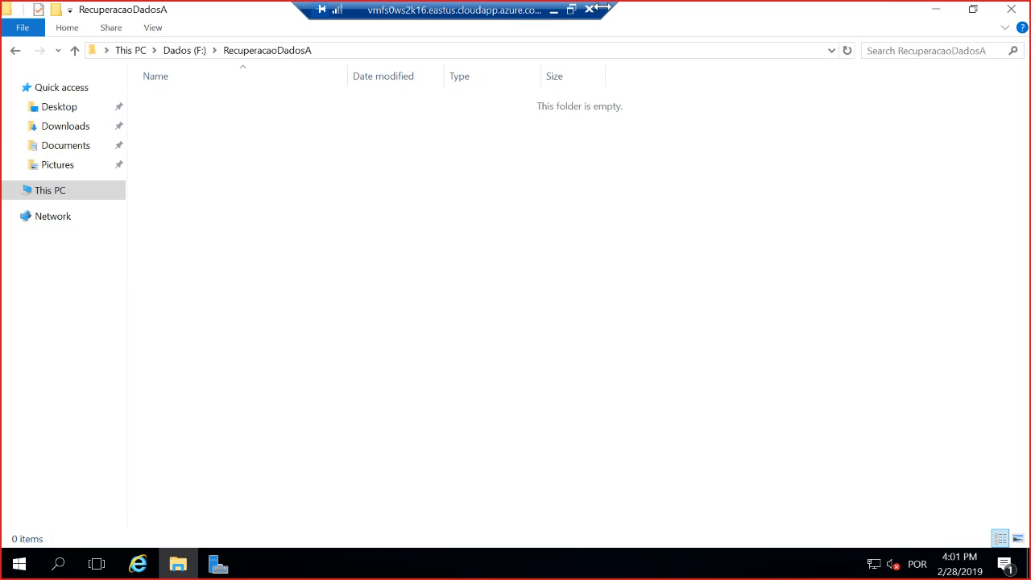
pyautogui.moveTo(610, 6); pyautogui.dragTo(633, 5)
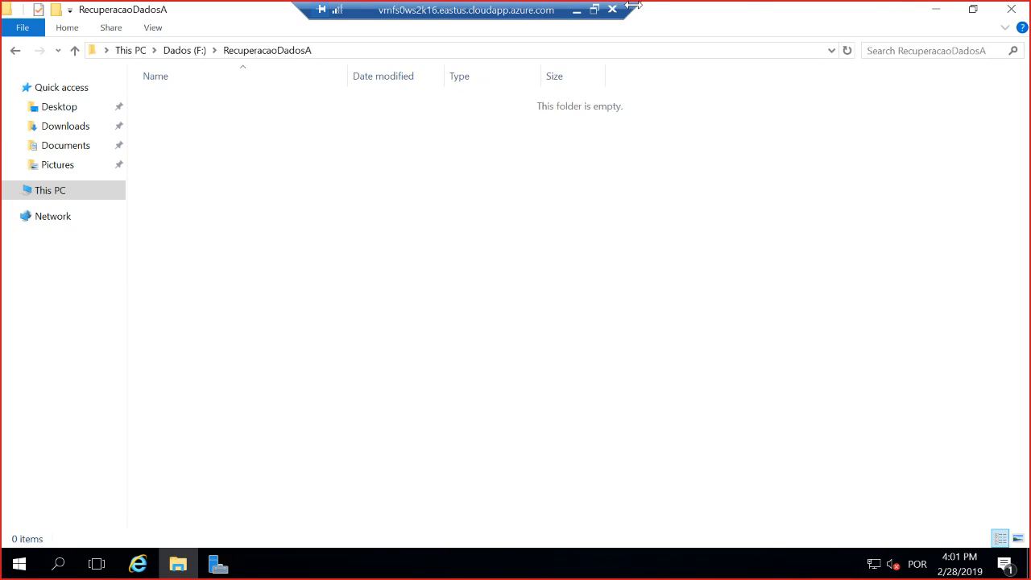
pyautogui.moveTo(633, 5); pyautogui.dragTo(622, 6)
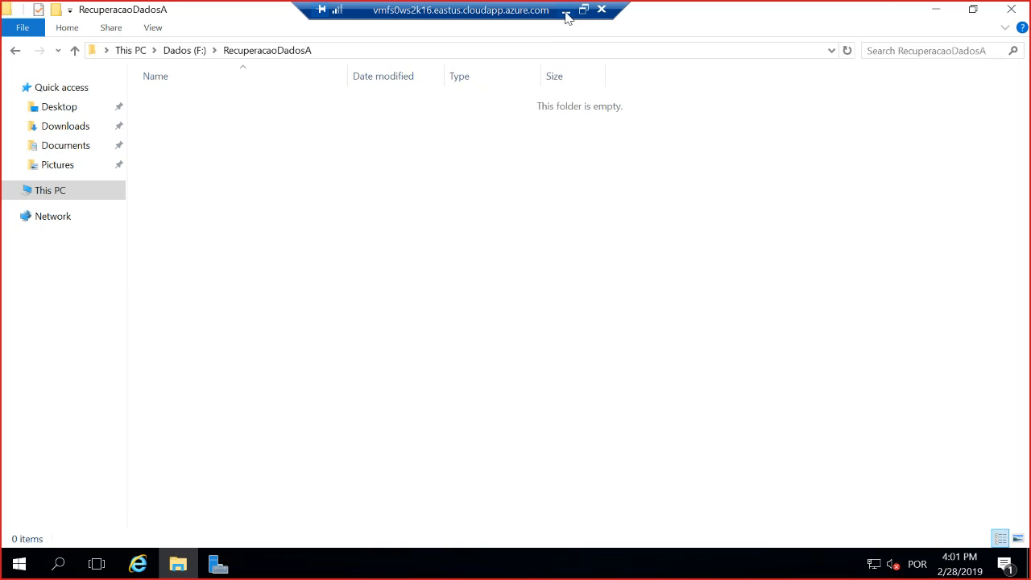
# Return to the Azure portal, refresh the registered servers, and open the dadosa sync group to review its endpoints.
pyautogui.click(567, 17)
pyautogui.click(277, 291)
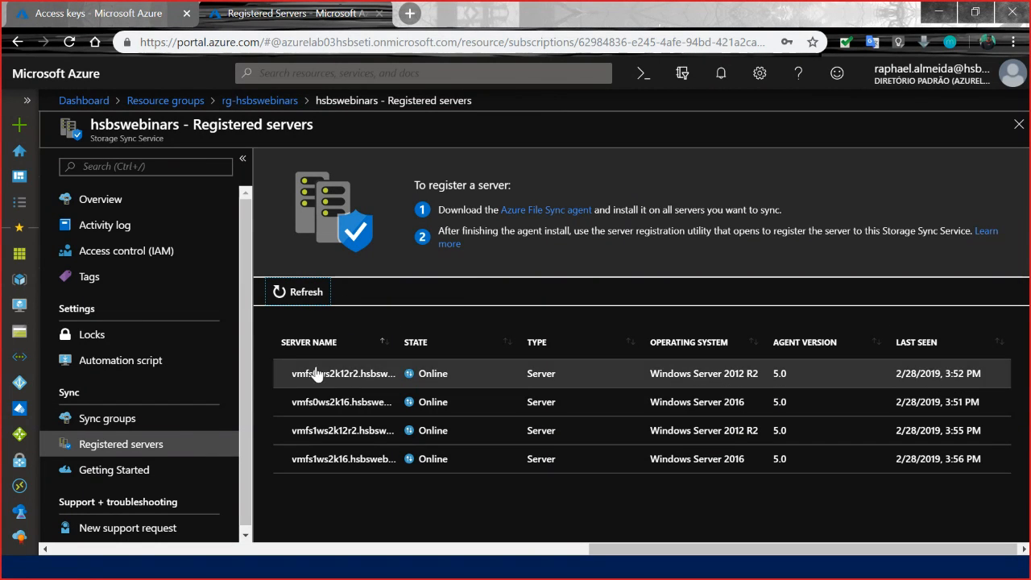
pyautogui.click(125, 421)
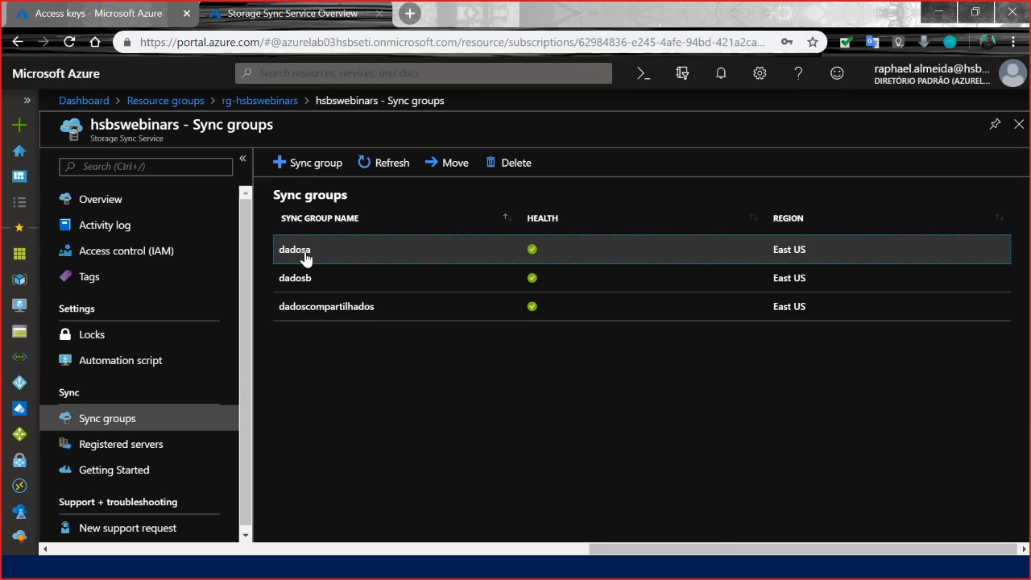
pyautogui.click(306, 256)
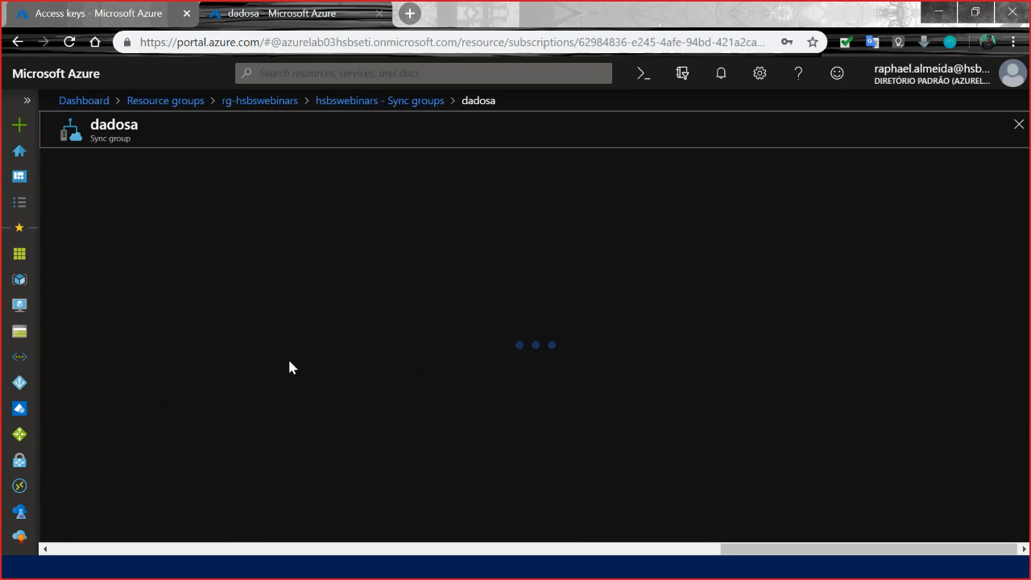
# Open the hsbswebinars Storage Sync Service in the rg-hsbswebinars resource group and refresh its registered servers list.
pyautogui.click(110, 13)
pyautogui.click(165, 100)
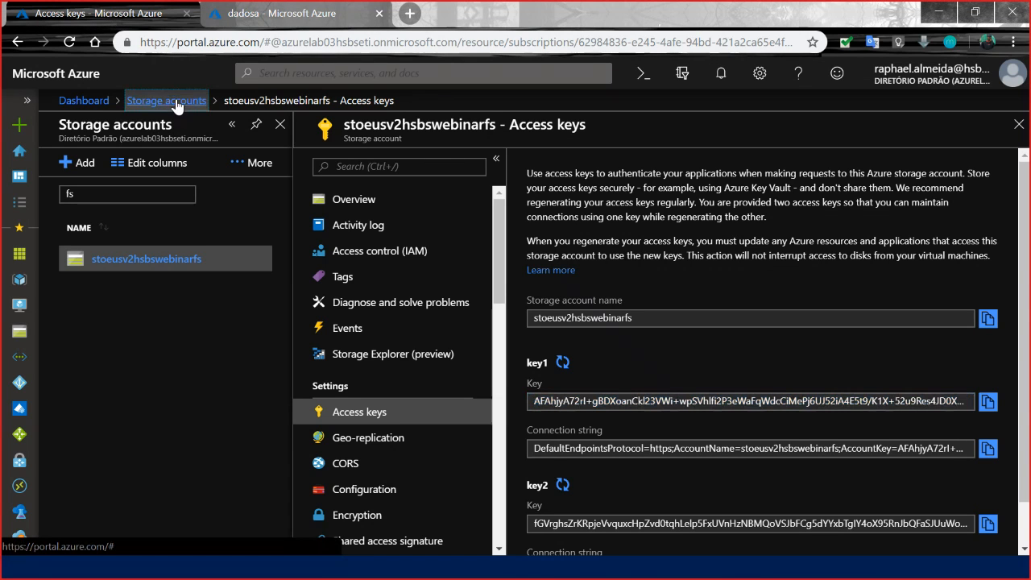
pyautogui.click(24, 284)
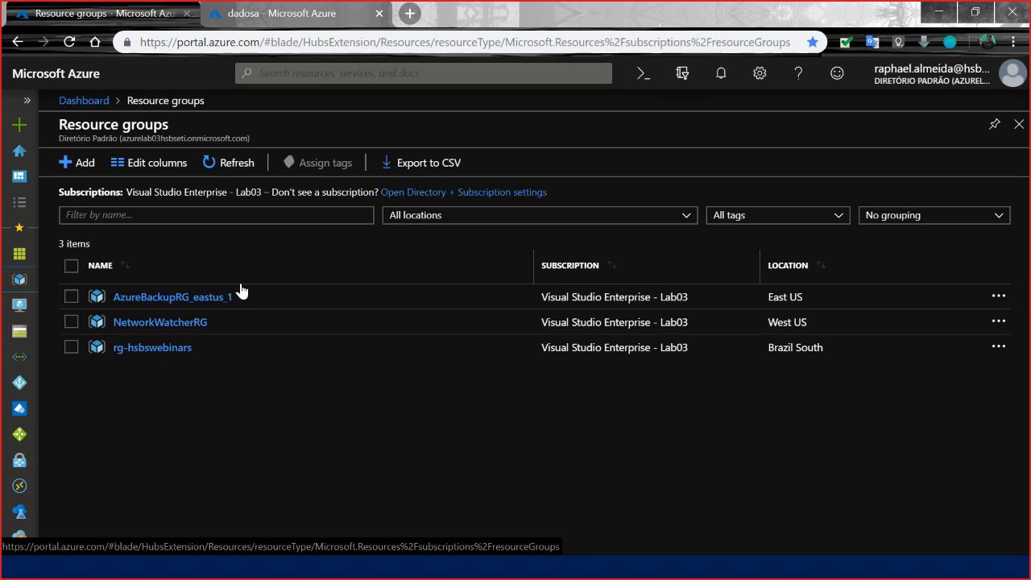
pyautogui.click(169, 349)
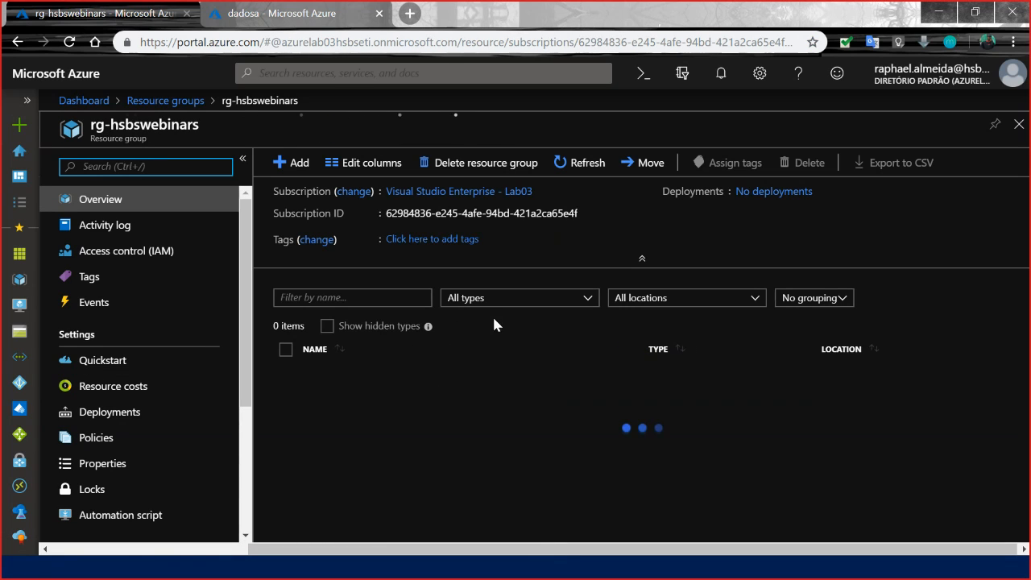
pyautogui.click(355, 383)
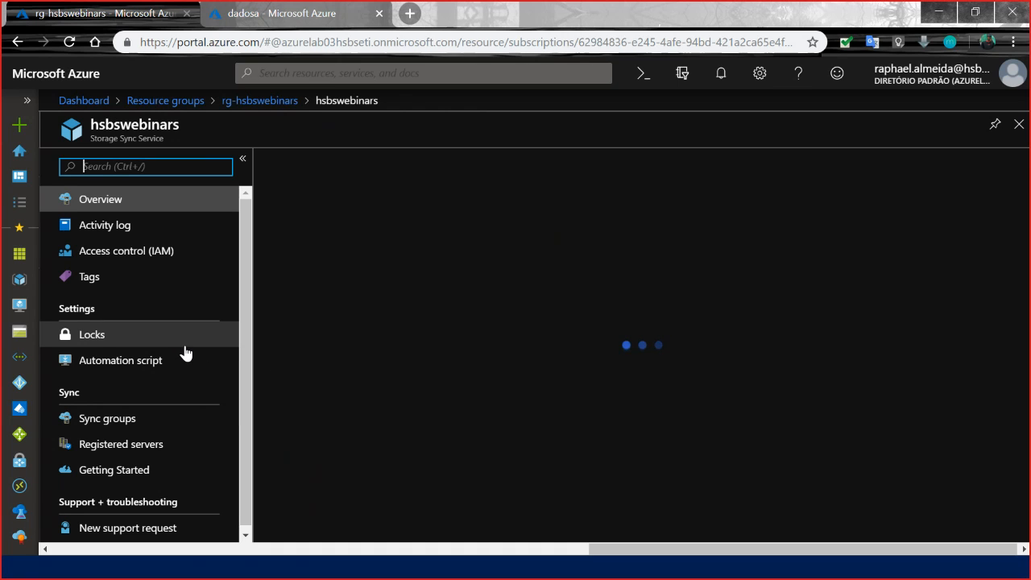
pyautogui.click(138, 449)
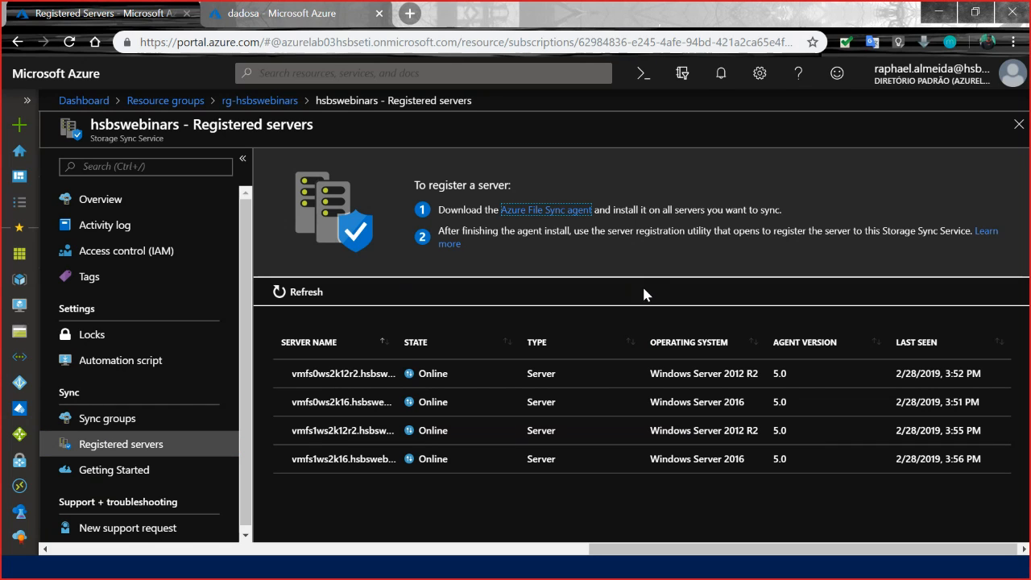
pyautogui.click(307, 292)
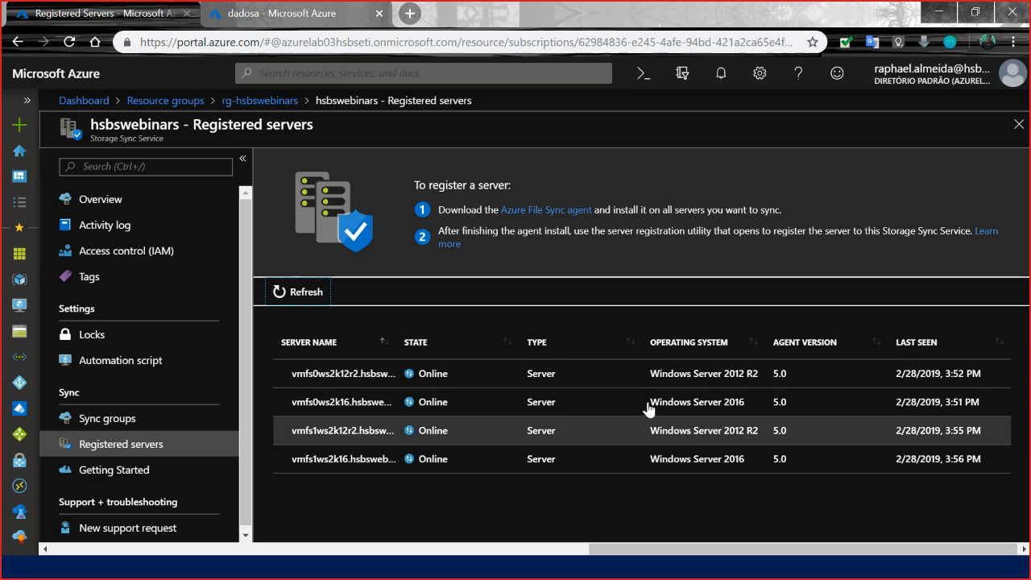
# Start adding a server endpoint to the dadosa sync group, choosing vmfs1ws2k16.hsbswebinars.azure as the registered server.
pyautogui.click(276, 14)
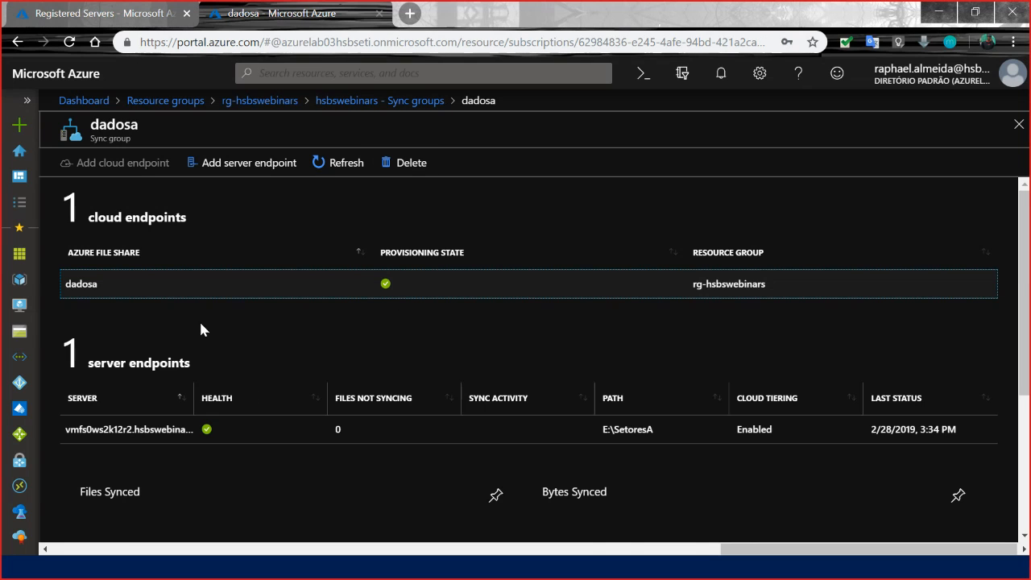
pyautogui.click(267, 165)
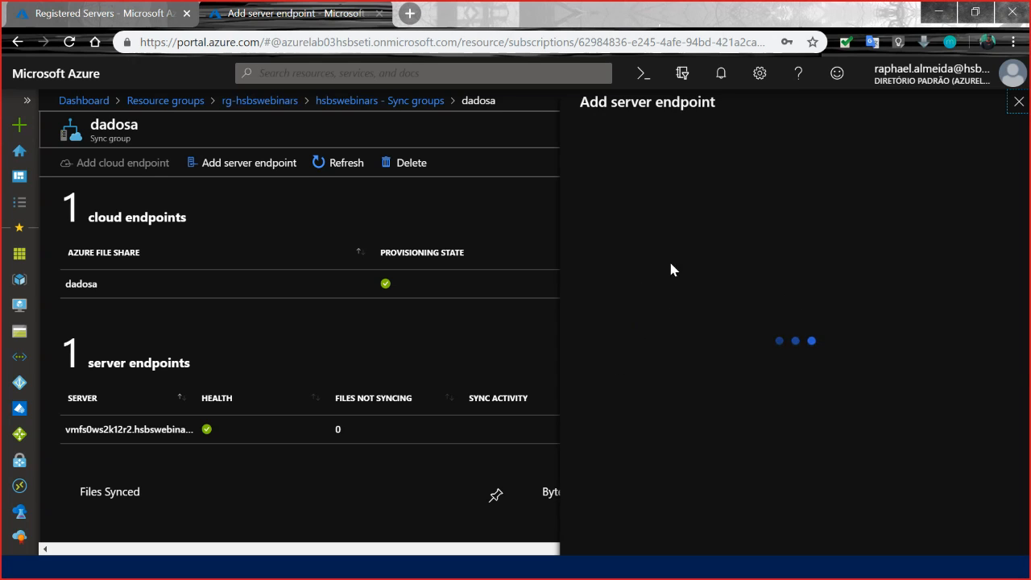
pyautogui.click(777, 311)
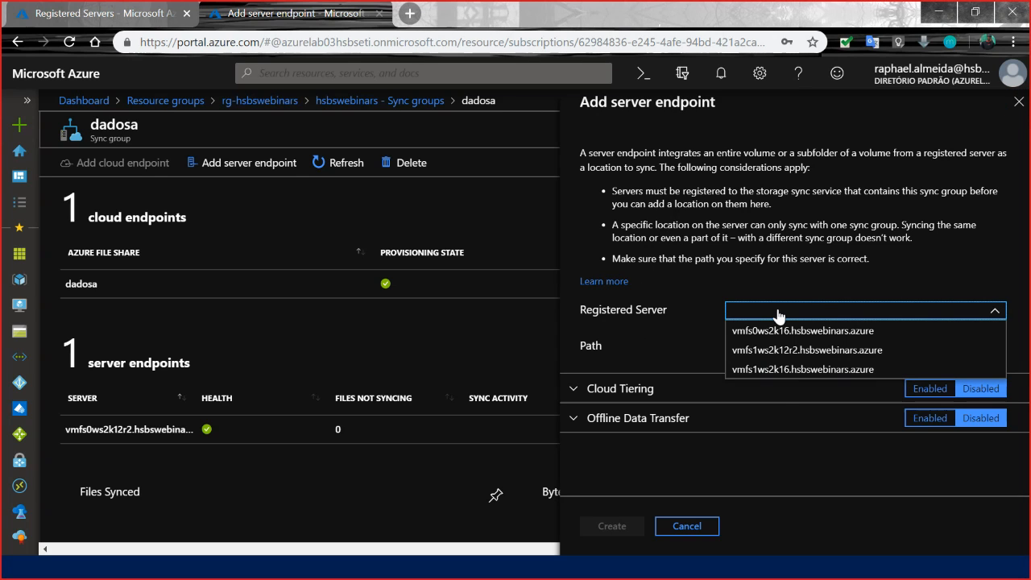
pyautogui.click(798, 377)
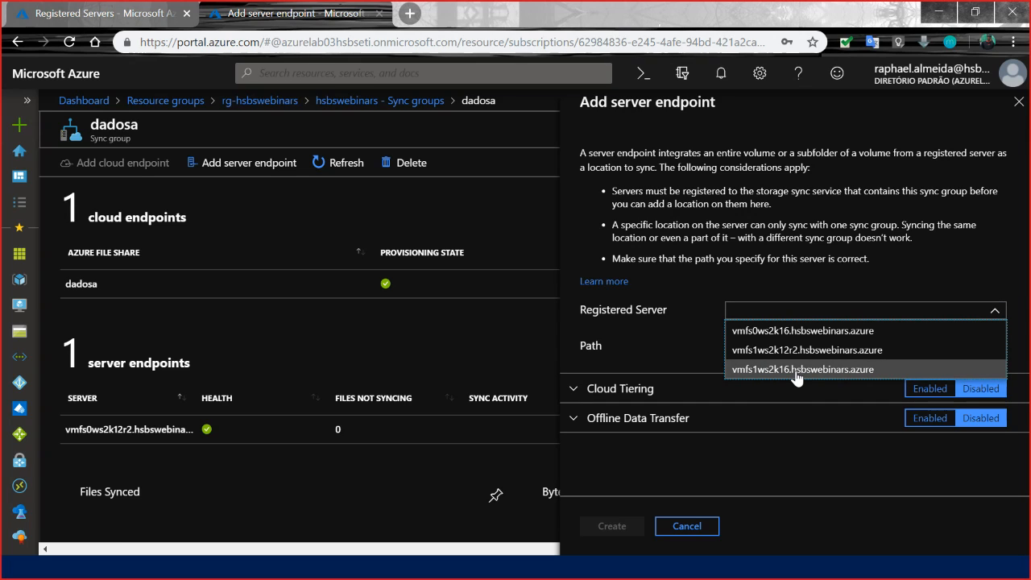
pyautogui.click(742, 342)
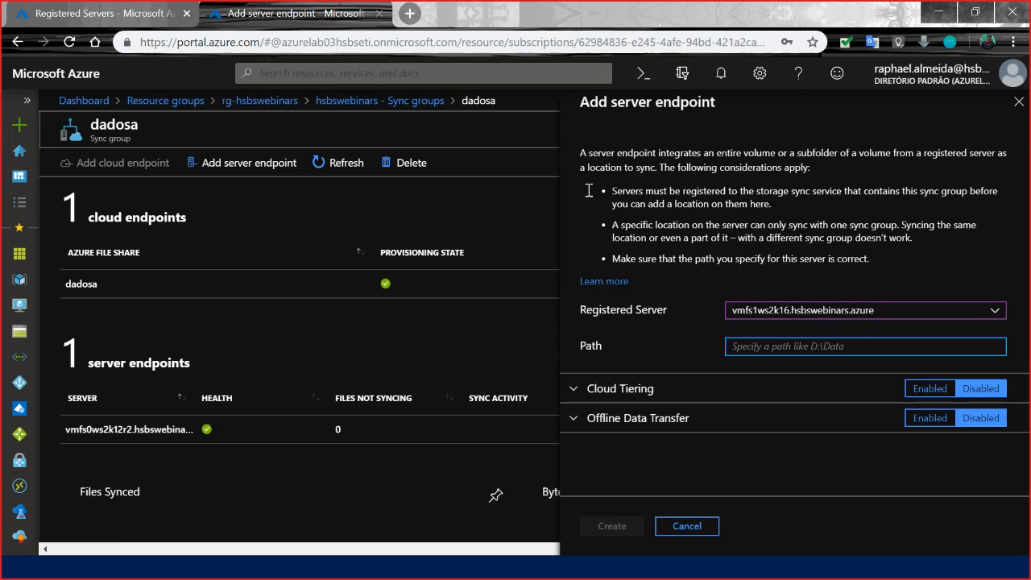
# Change the registered server to vmfs0ws2k16.hsbswebinars.azure and set the endpoint path to F:\RecuperacaoDadosA, copied from that server's remote session.
pyautogui.hotkey('alt', 'Tab')
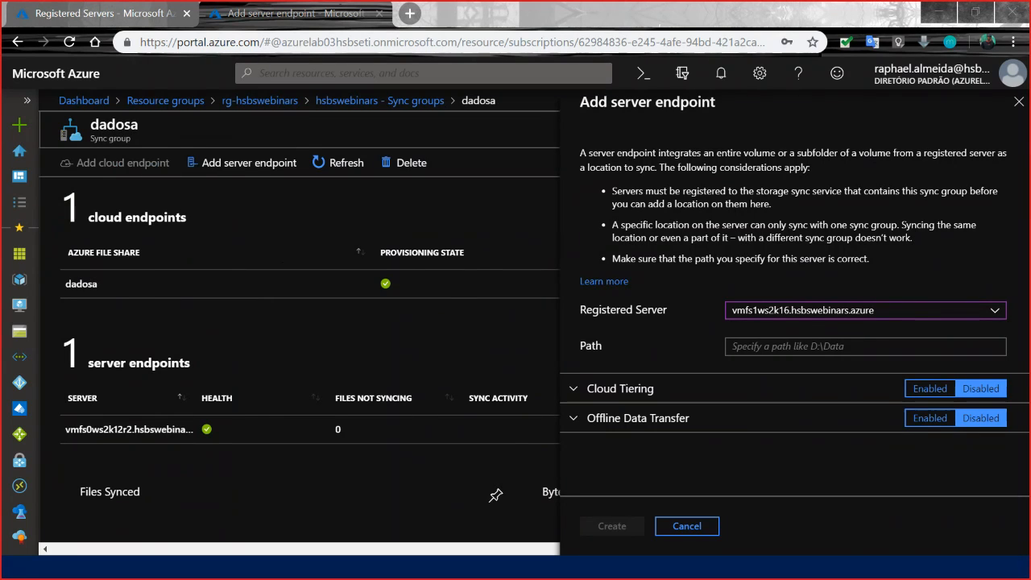
pyautogui.hotkey('alt', 'Tab')
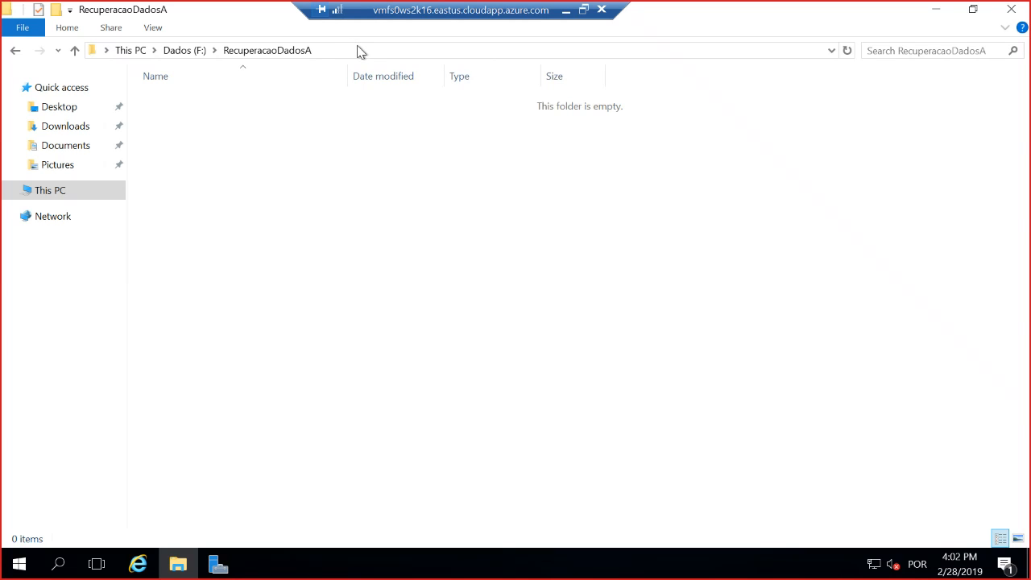
pyautogui.click(361, 48)
pyautogui.hotkey('ctrl', 'c')
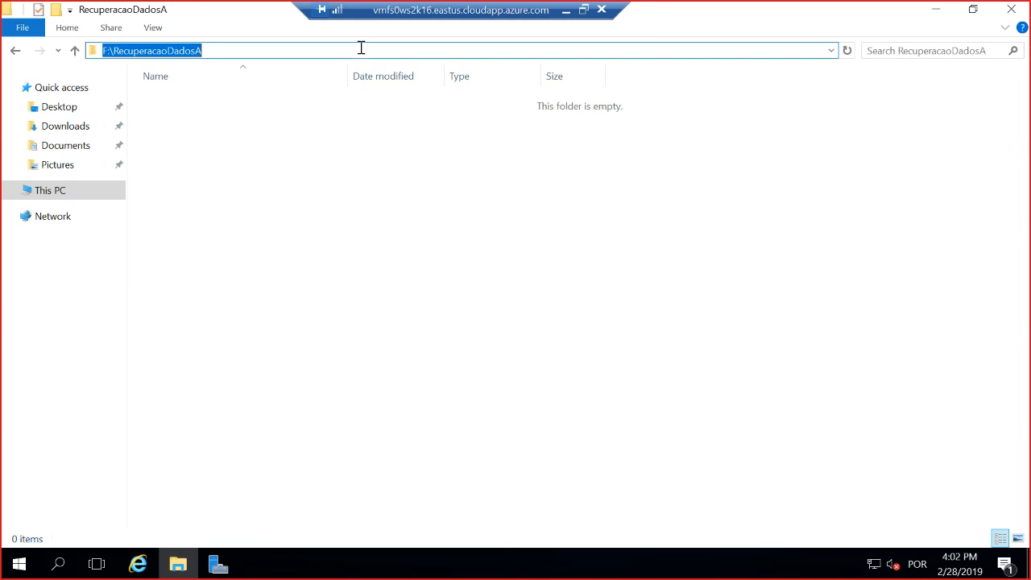
pyautogui.click(567, 12)
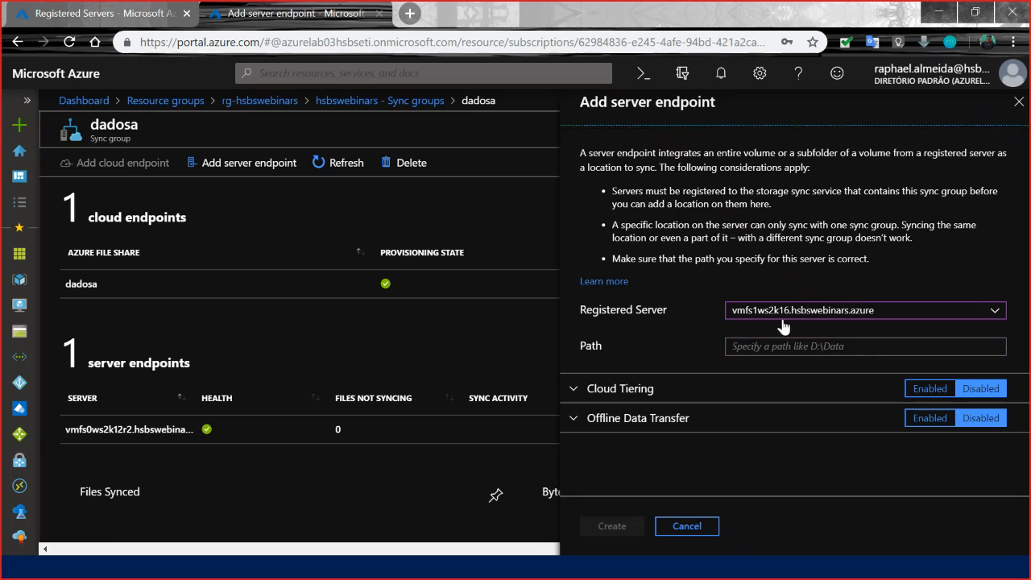
pyautogui.click(780, 317)
pyautogui.click(782, 331)
pyautogui.click(764, 346)
pyautogui.hotkey('ctrl', 'v')
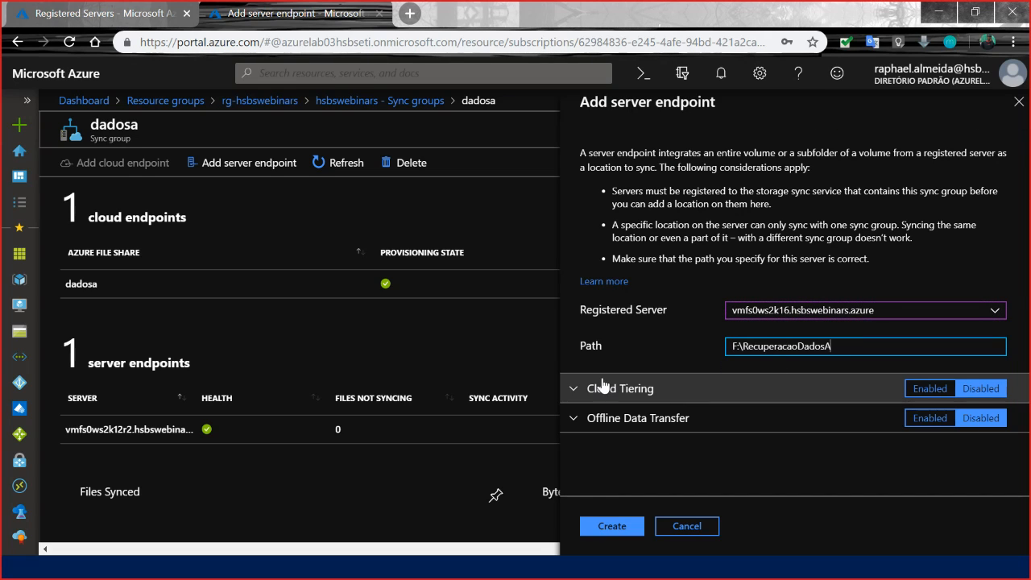
# Enable cloud tiering with 100 percent of the volume preserved as free space, and create the server endpoint.
pyautogui.click(578, 390)
pyautogui.scroll(-2, 744, 385)
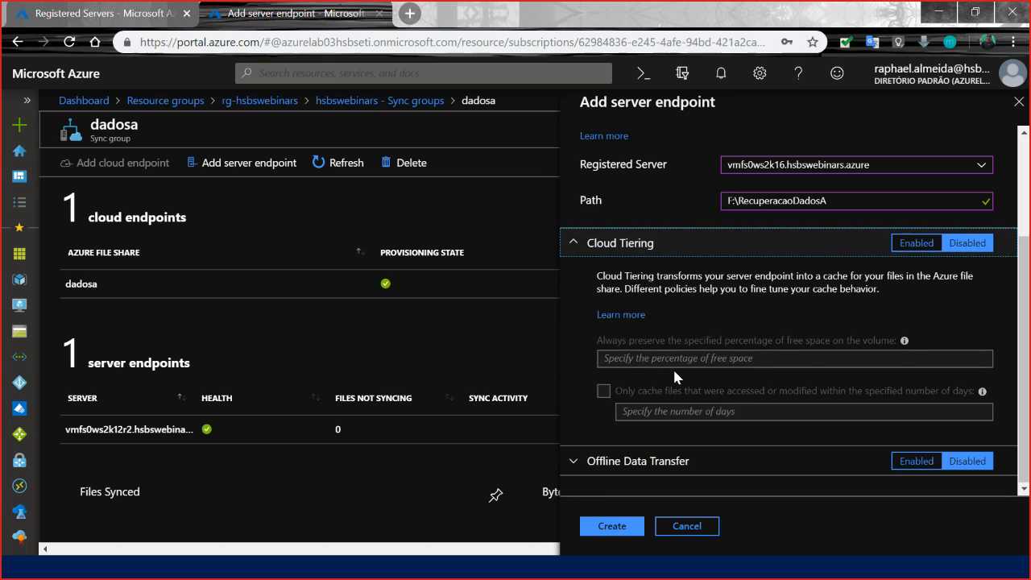
pyautogui.click(915, 242)
pyautogui.click(619, 357)
pyautogui.write('100')
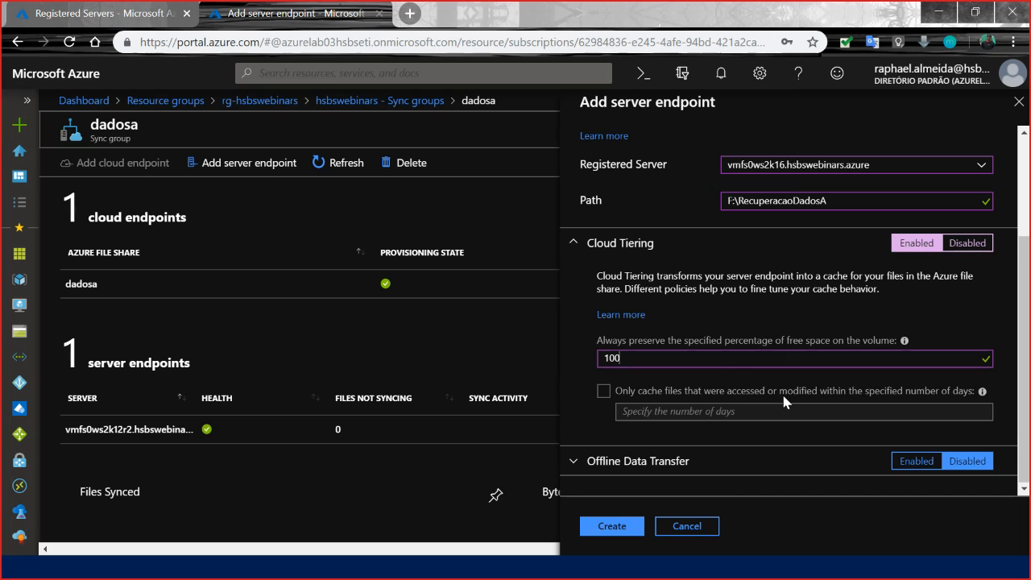
pyautogui.click(616, 525)
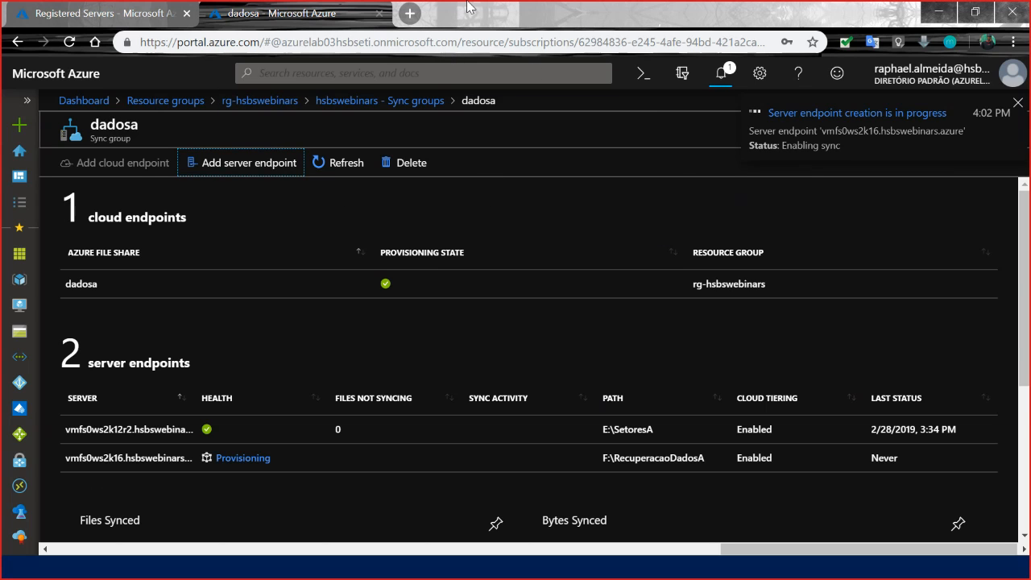
# Arrange the vmfs0ws2k16 remote desktop session and the Azure portal side by side.
pyautogui.press('super+Right')
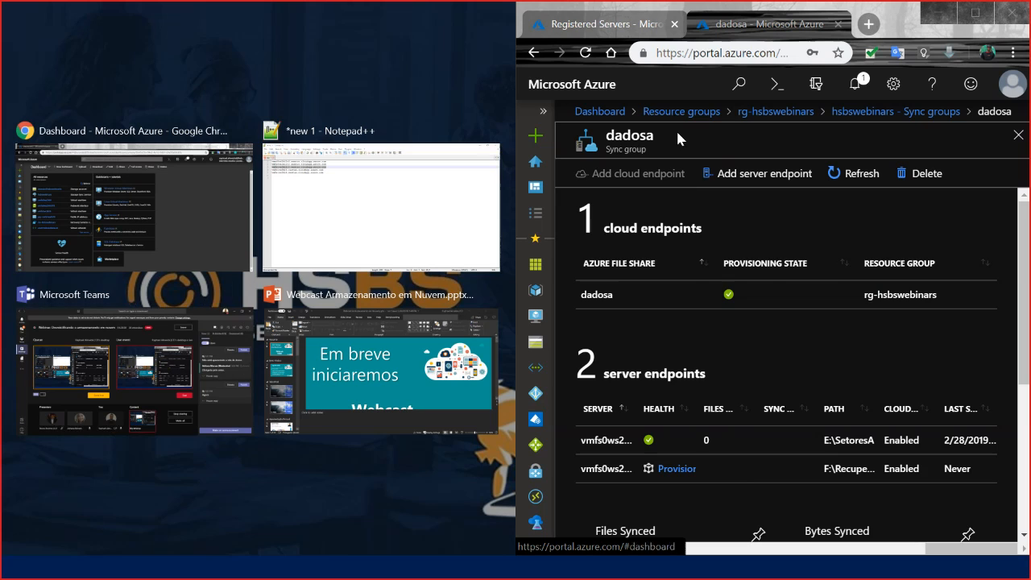
pyautogui.click(744, 37)
pyautogui.hotkey('alt', 'Tab')
pyautogui.hotkey('alt', 'Tab')
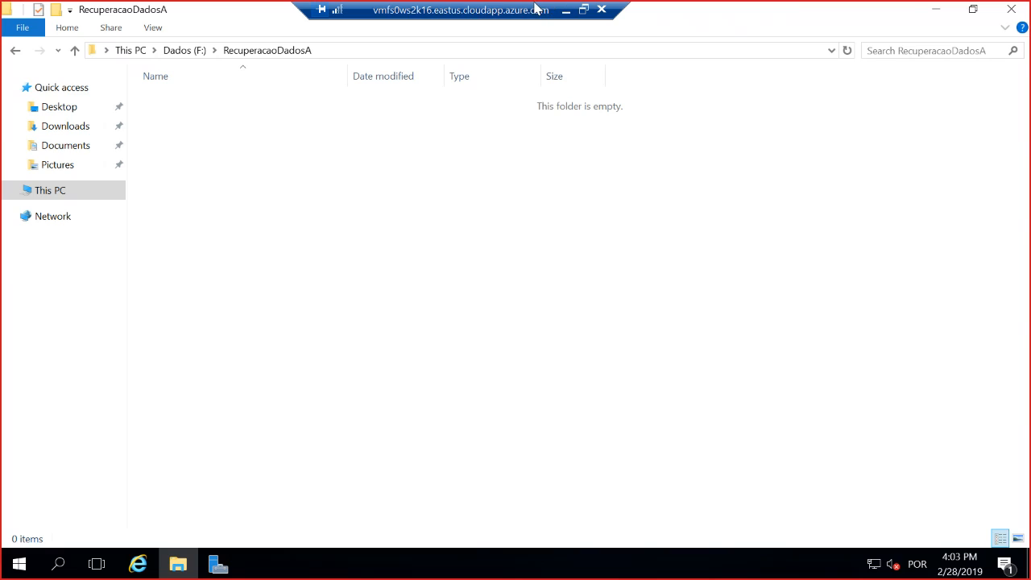
pyautogui.click(583, 9)
pyautogui.moveTo(10, 156); pyautogui.dragTo(3, 150)
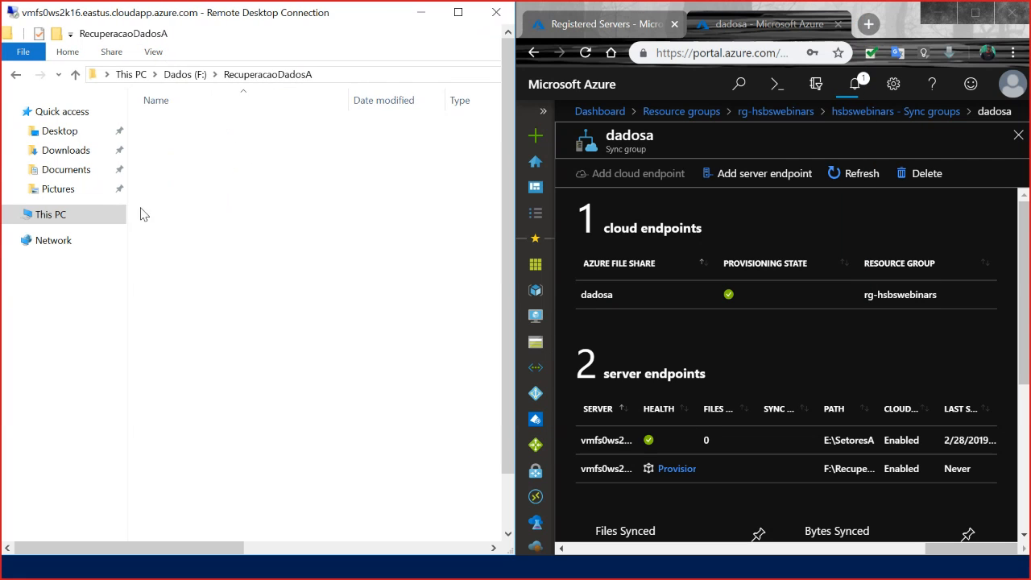
# Review the portal notifications on the endpoint creation and open the properties of the F:\RecuperacaoDadosA server endpoint.
pyautogui.click(854, 84)
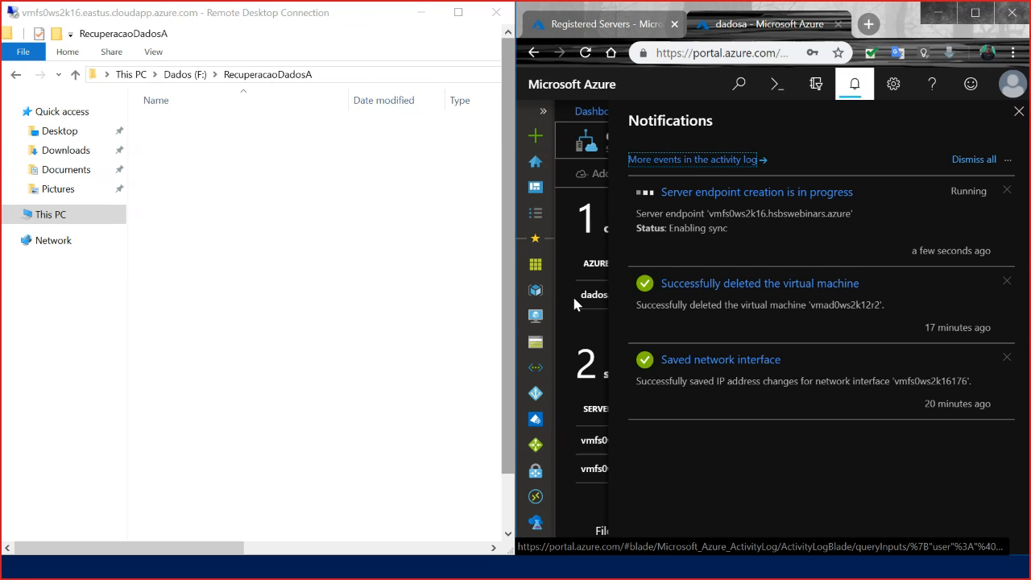
pyautogui.click(1016, 111)
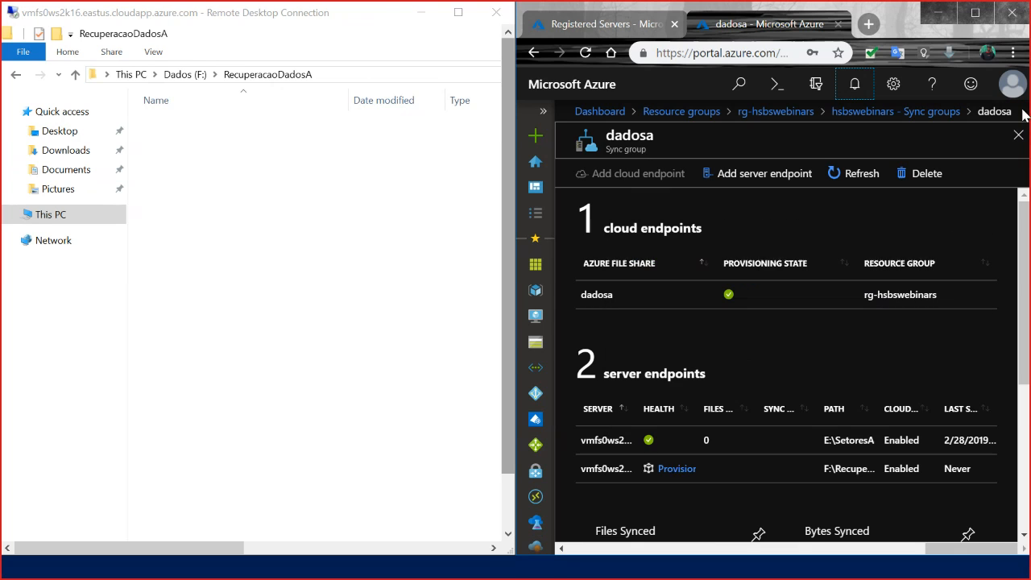
pyautogui.scroll(-2, 739, 409)
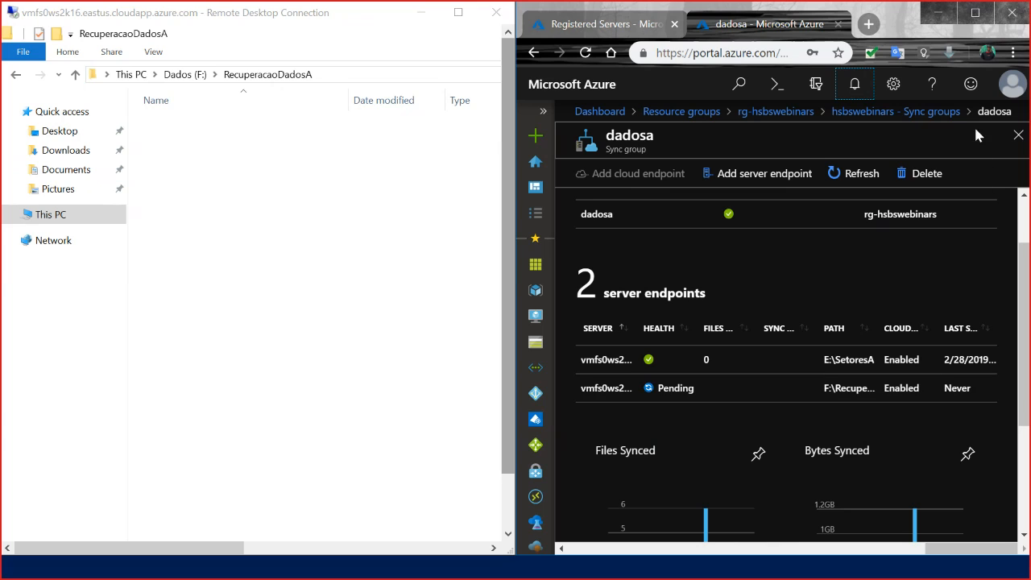
pyautogui.click(676, 390)
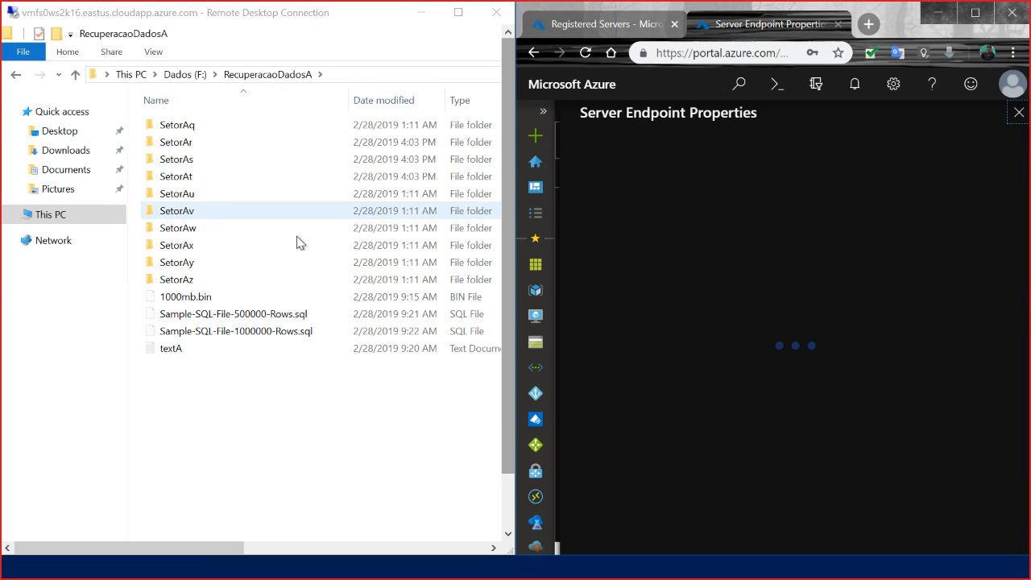
# Examine the folders and files synced into RecuperacaoDadosA on the remote server, including the two Sample-SQL files.
pyautogui.click(235, 371)
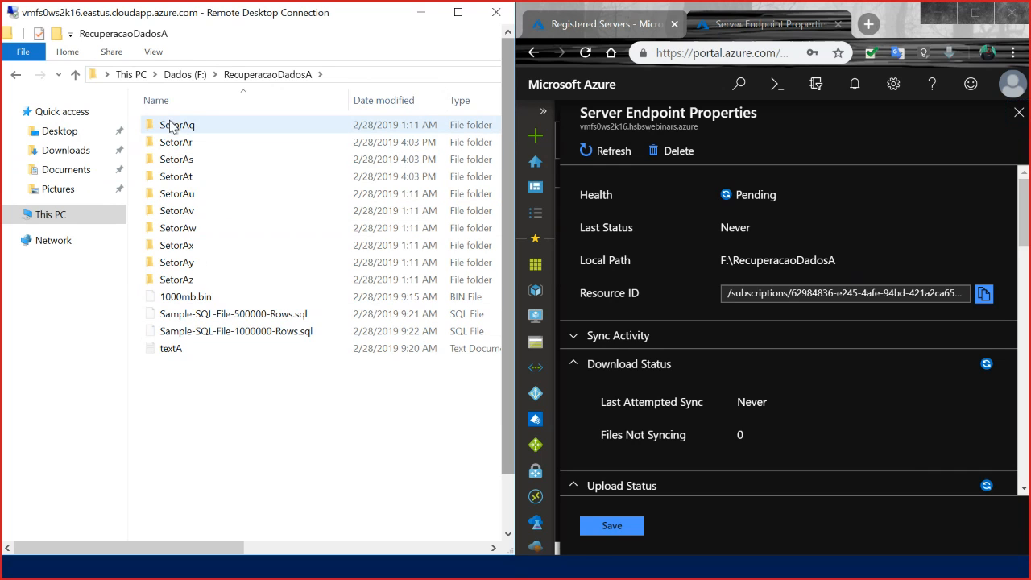
pyautogui.moveTo(211, 388)
pyautogui.mouseDown()
pyautogui.moveTo(155, 103)
pyautogui.moveTo(223, 398)
pyautogui.mouseUp()
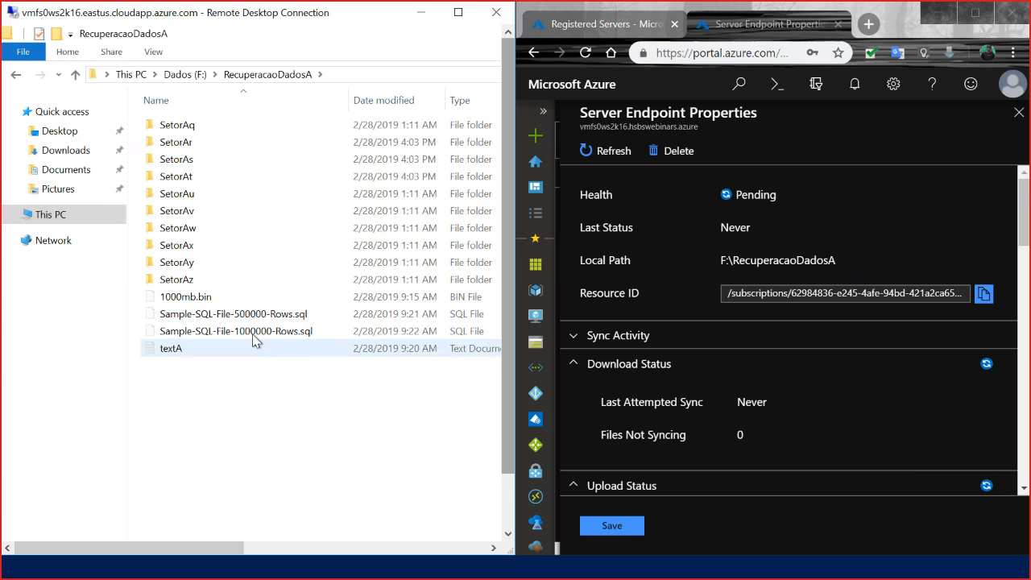
pyautogui.click(254, 334)
pyautogui.click(225, 314)
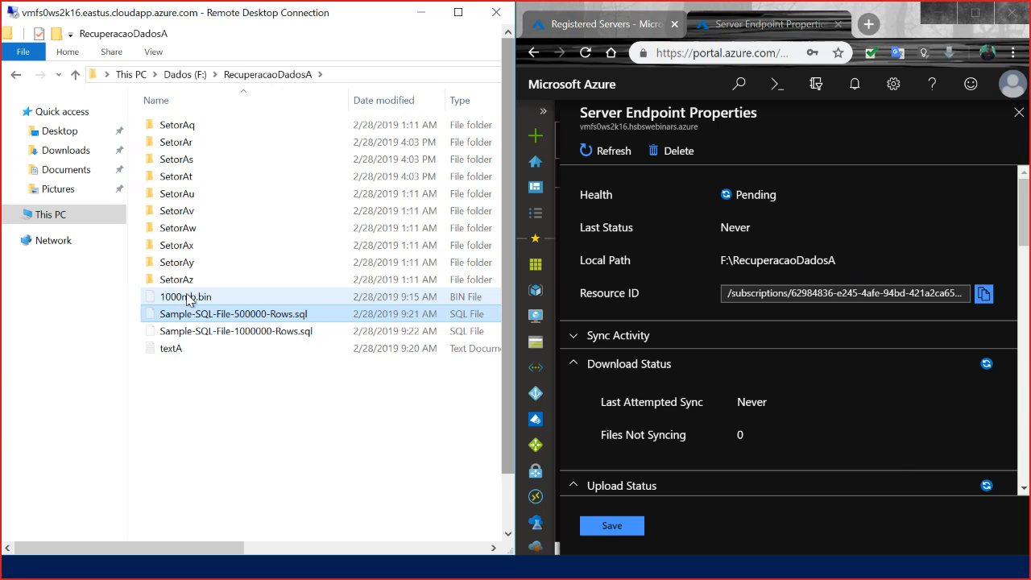
pyautogui.click(178, 263)
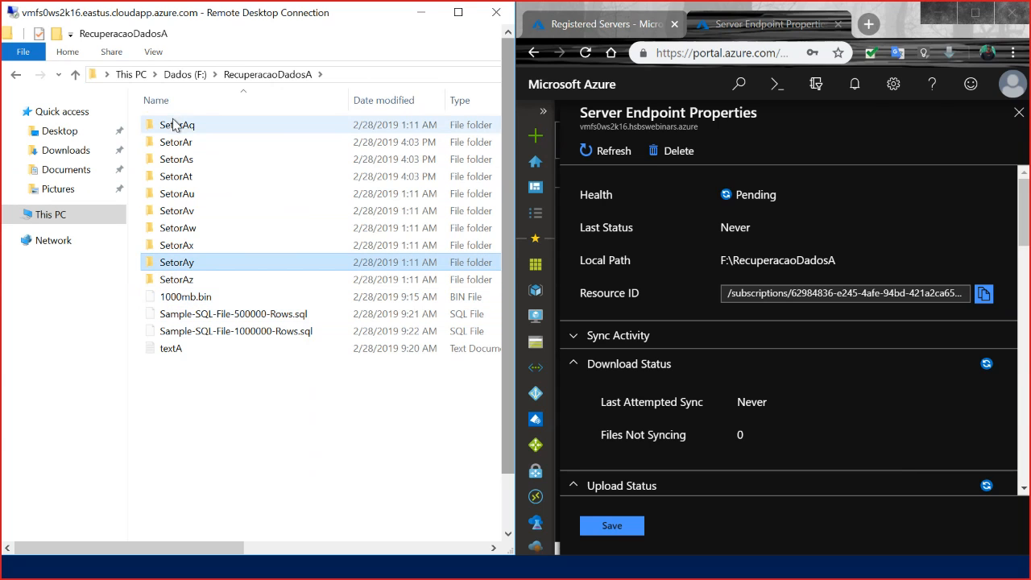
pyautogui.click(222, 315)
pyautogui.click(258, 334)
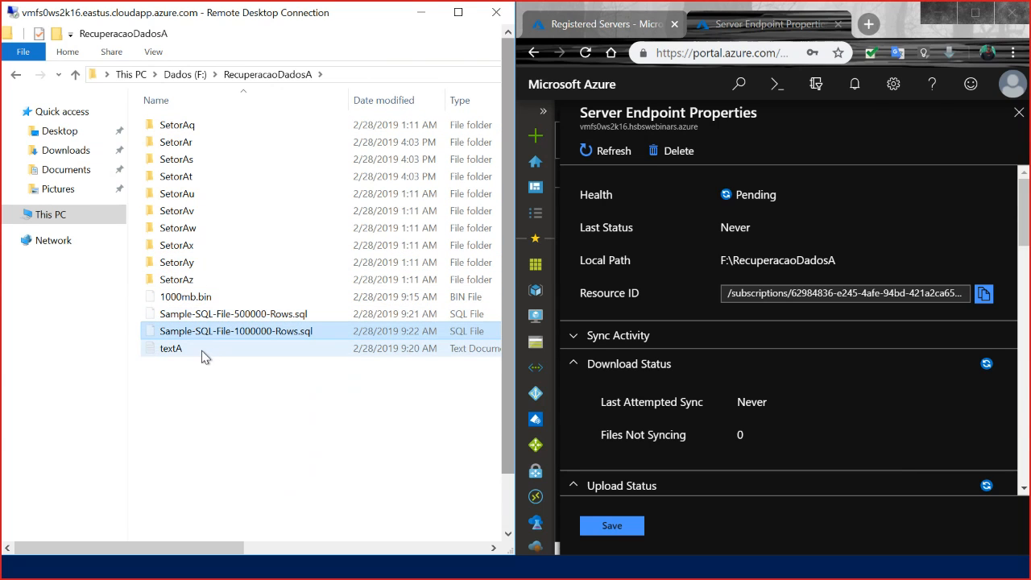
# View the contents of the textA file in Notepad, close it, and select Sample-SQL-File-1000000-Rows.sql.
pyautogui.doubleClick(171, 352)
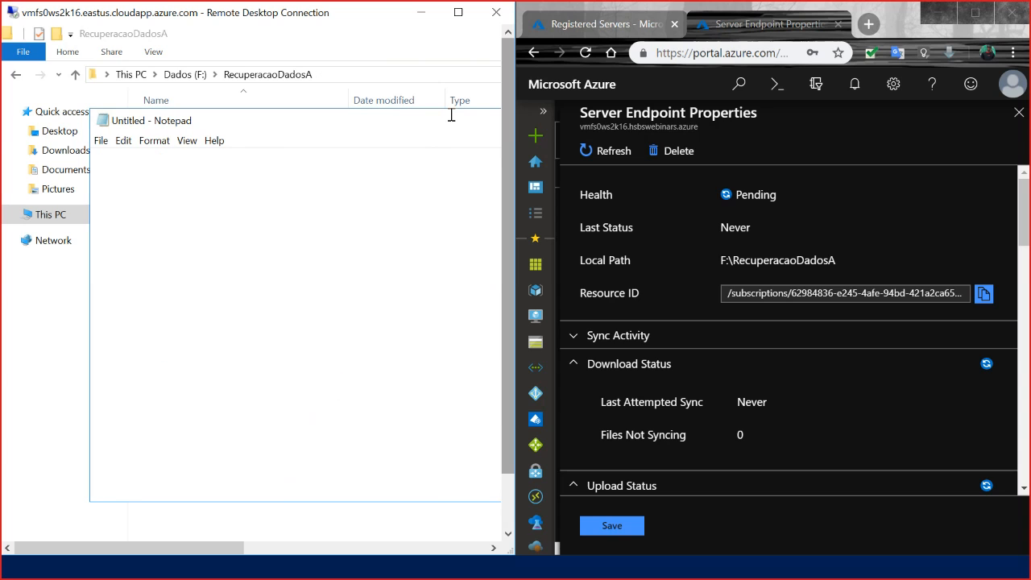
pyautogui.rightClick(227, 121)
pyautogui.click(266, 218)
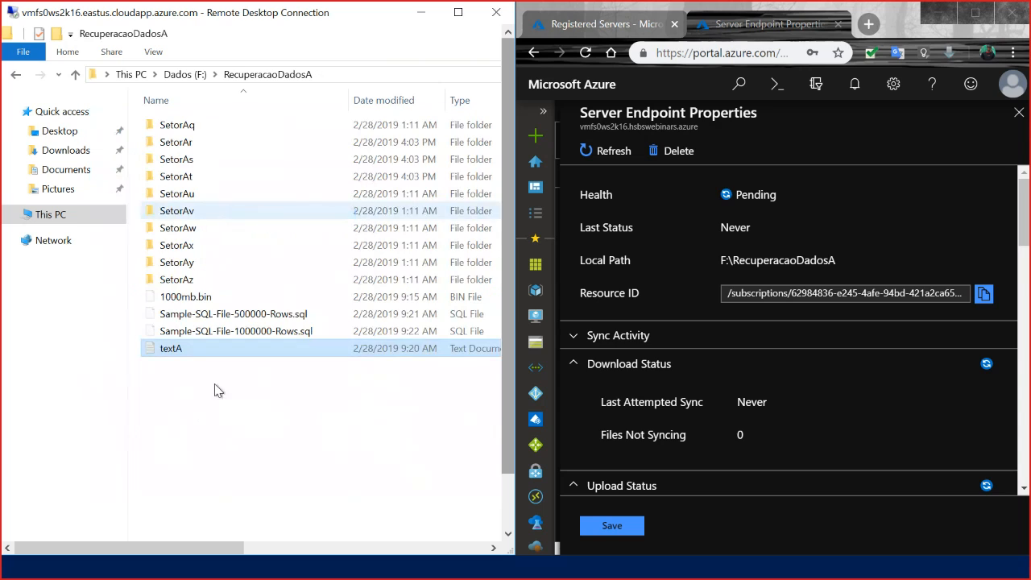
pyautogui.click(233, 409)
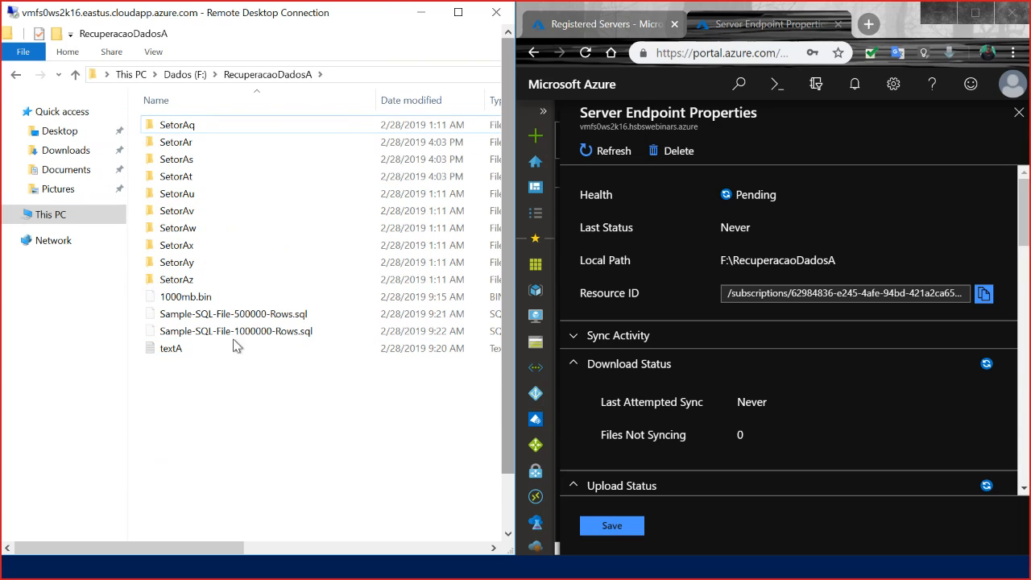
pyautogui.click(176, 336)
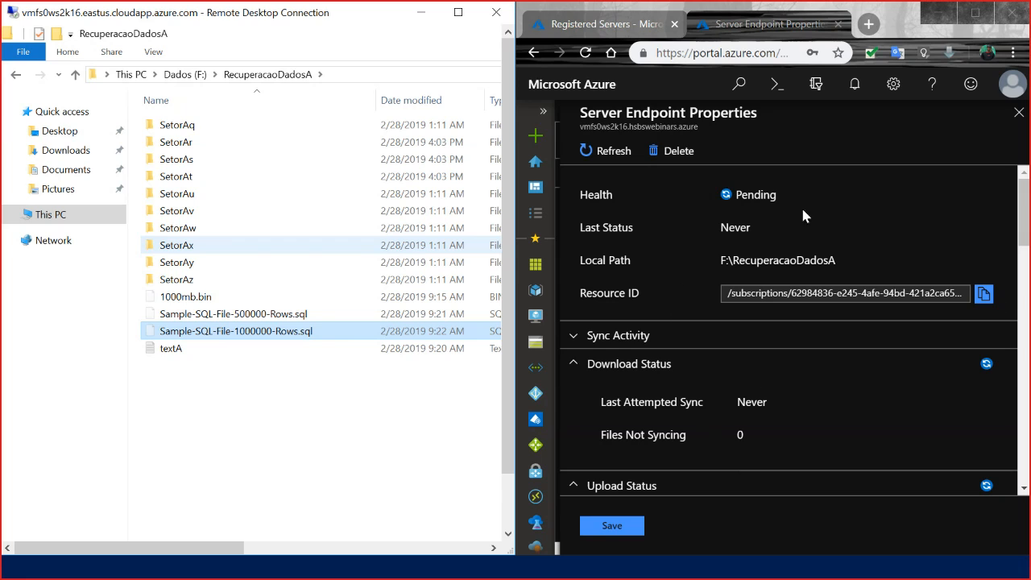
# Select the textA file in RecuperacaoDadosA and bring up the maximized Azure portal with the registered servers list.
pyautogui.click(188, 362)
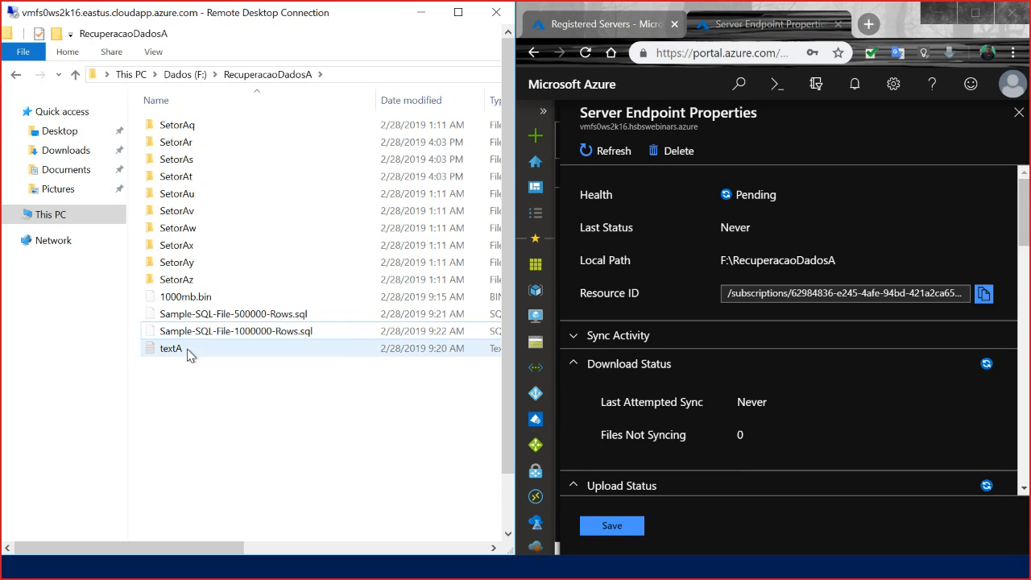
pyautogui.click(180, 351)
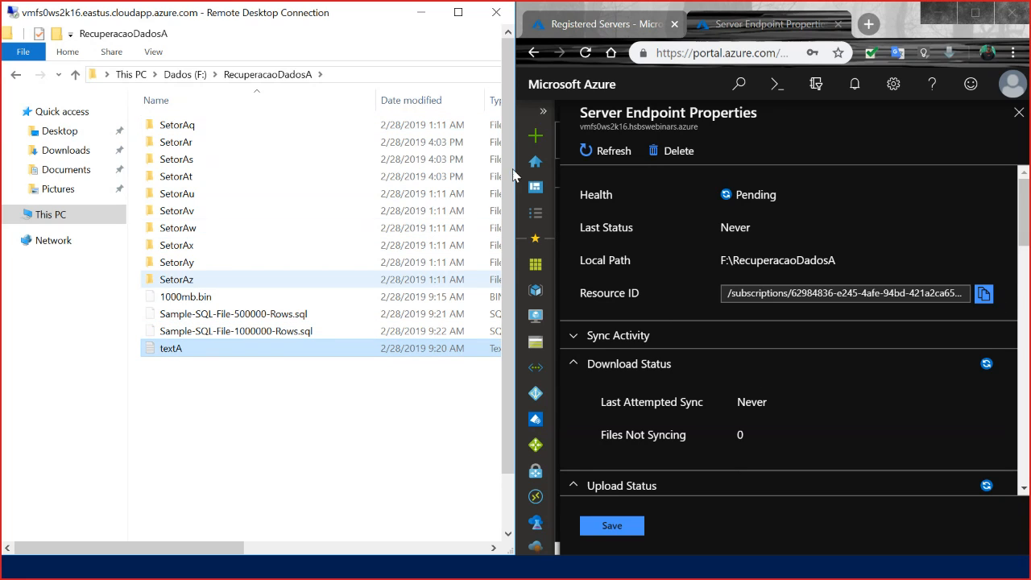
pyautogui.click(974, 13)
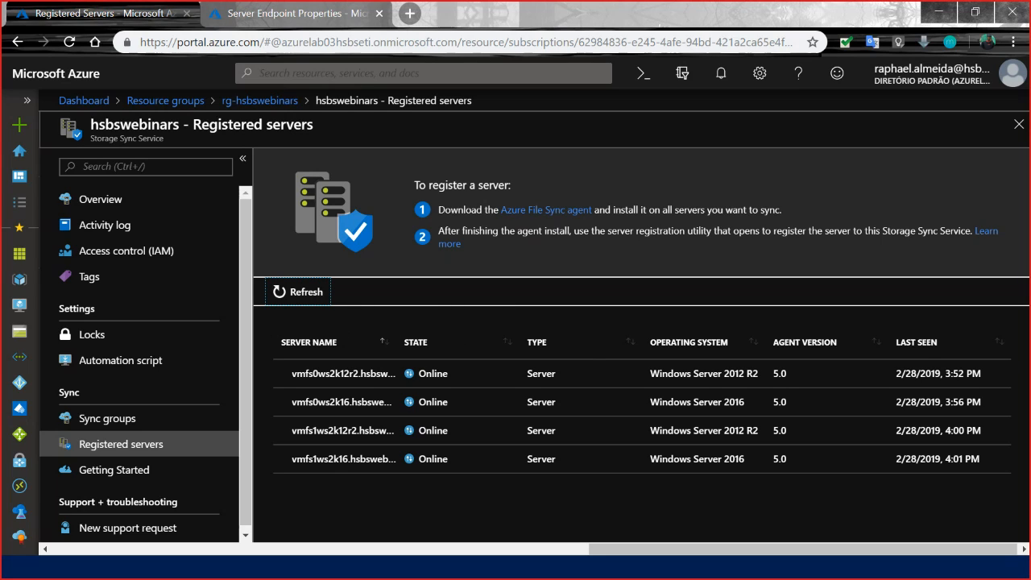
pyautogui.hotkey('alt', 'Tab')
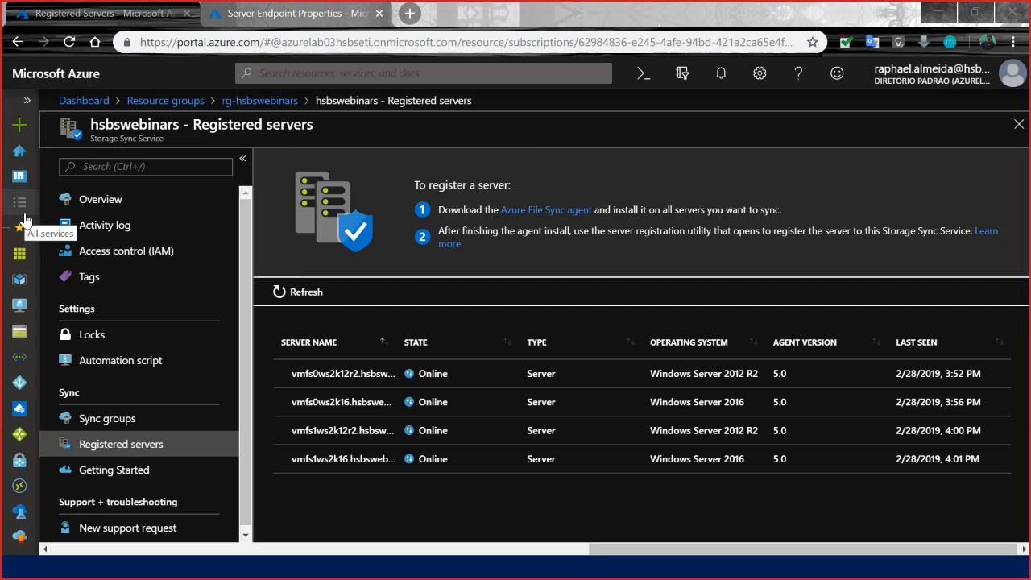
pyautogui.click(381, 101)
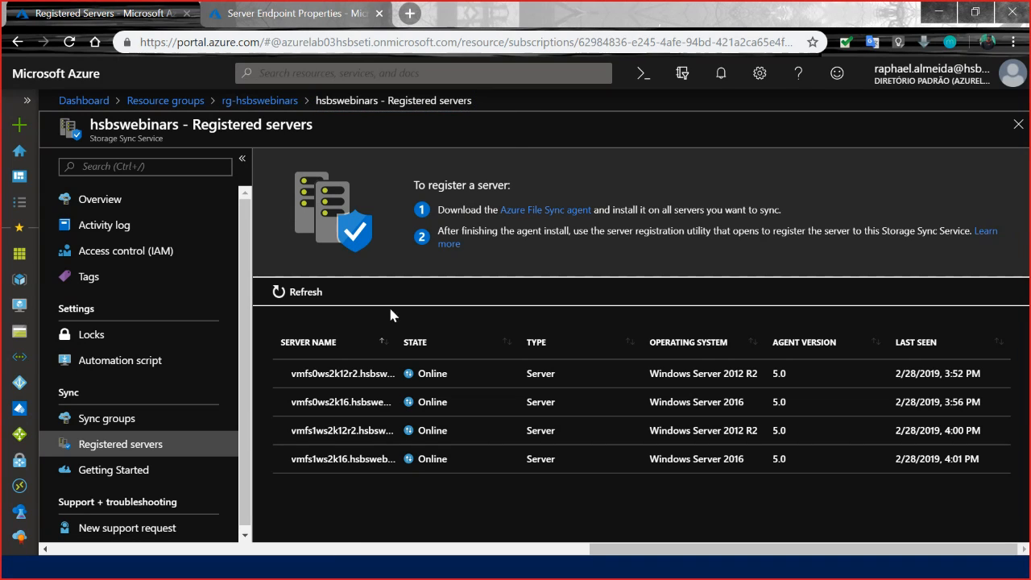
# Close the server endpoint properties and the dadosa sync group, and open the dadoscompartilhados sync group.
pyautogui.click(310, 13)
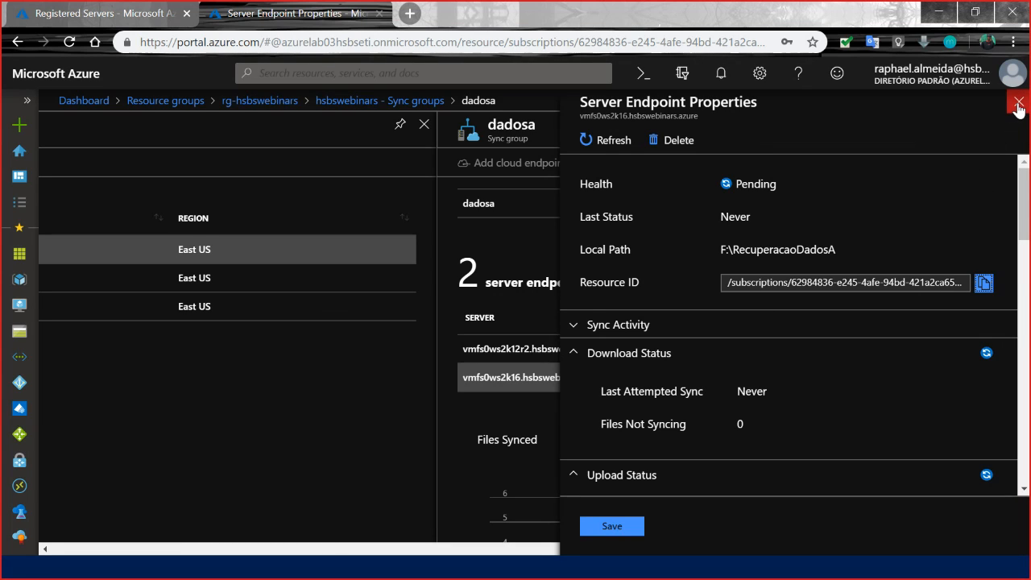
pyautogui.click(1018, 110)
pyautogui.click(731, 160)
pyautogui.moveTo(852, 552); pyautogui.dragTo(971, 553)
pyautogui.click(1018, 124)
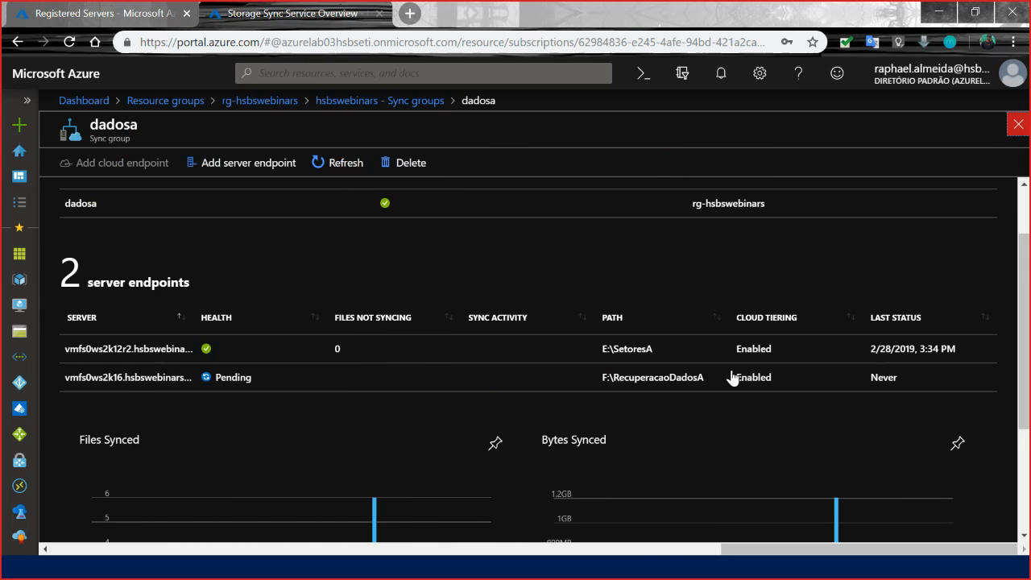
pyautogui.click(350, 307)
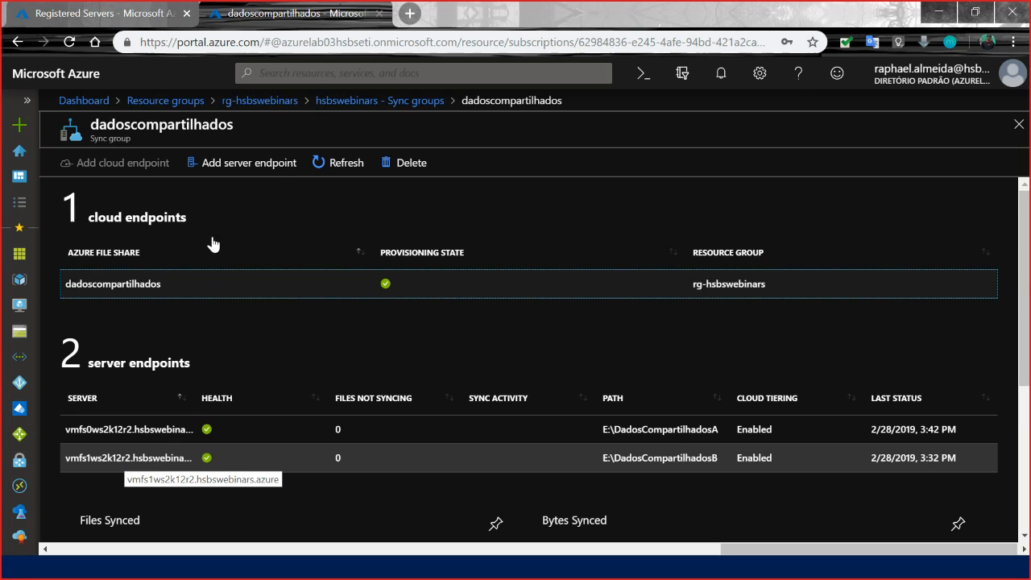
# Refresh and review the registered servers of hsbswebinars, and return to the dadoscompartilhados sync group.
pyautogui.click(105, 14)
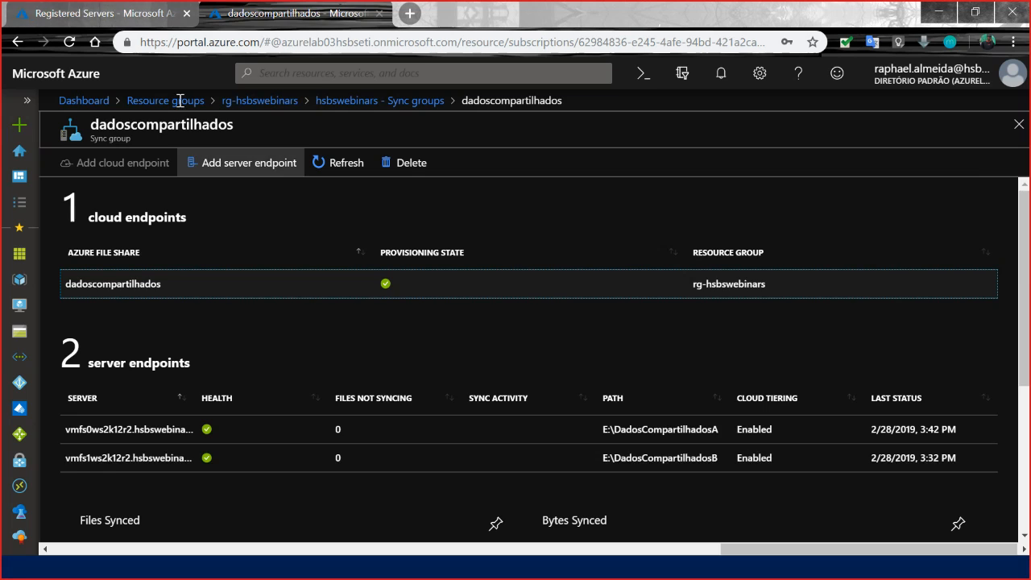
pyautogui.click(280, 294)
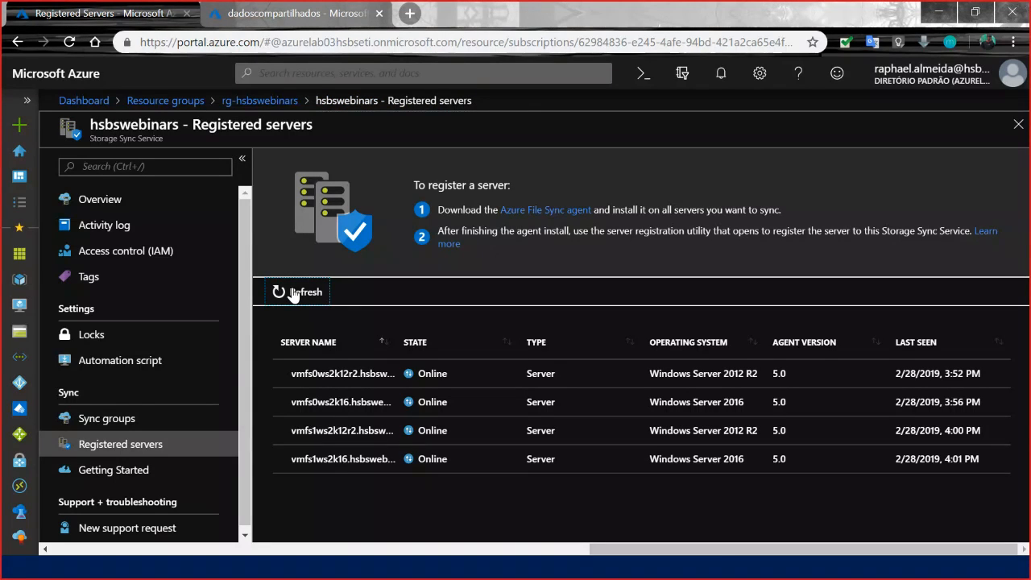
pyautogui.click(137, 426)
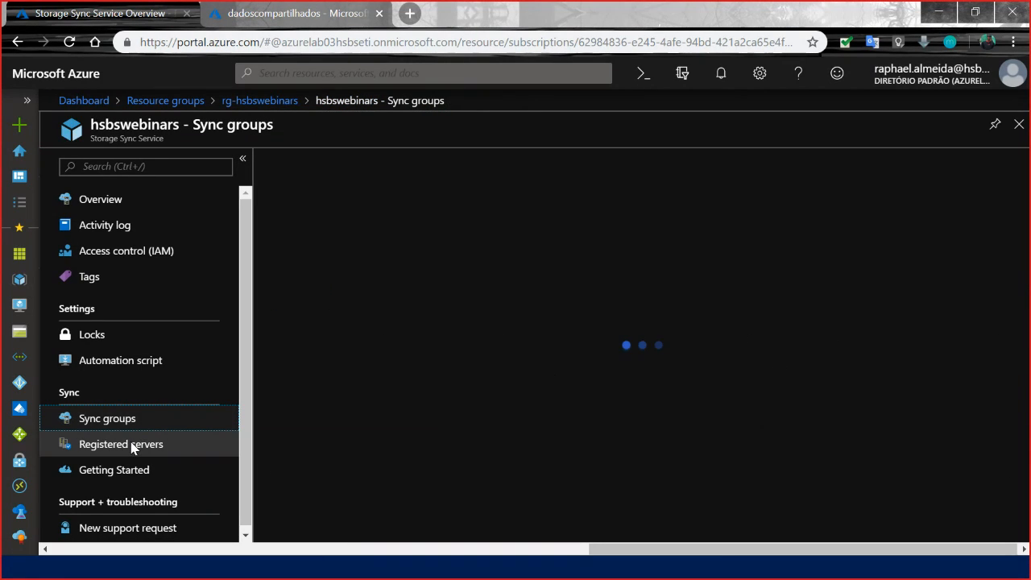
pyautogui.click(128, 448)
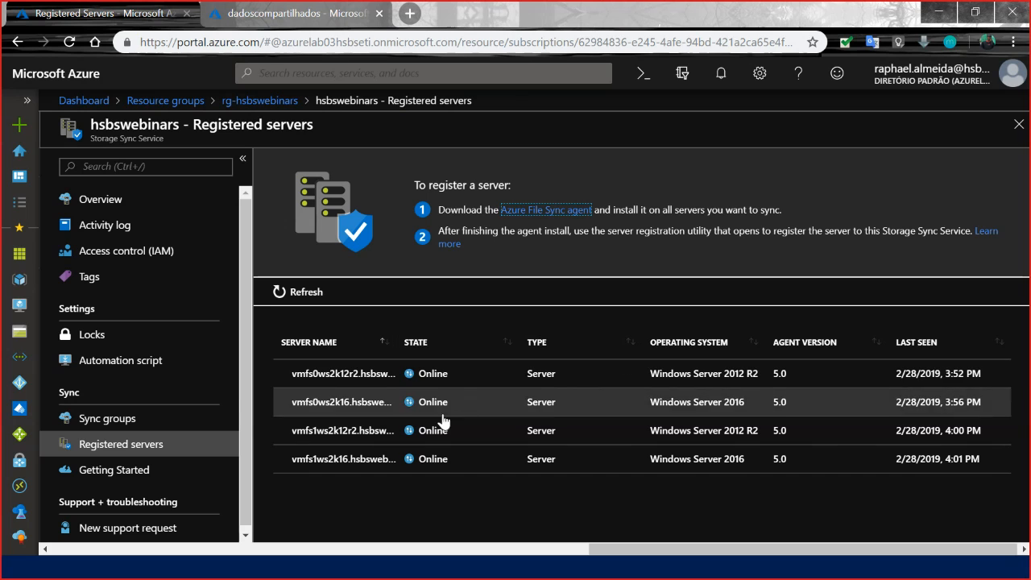
pyautogui.click(272, 13)
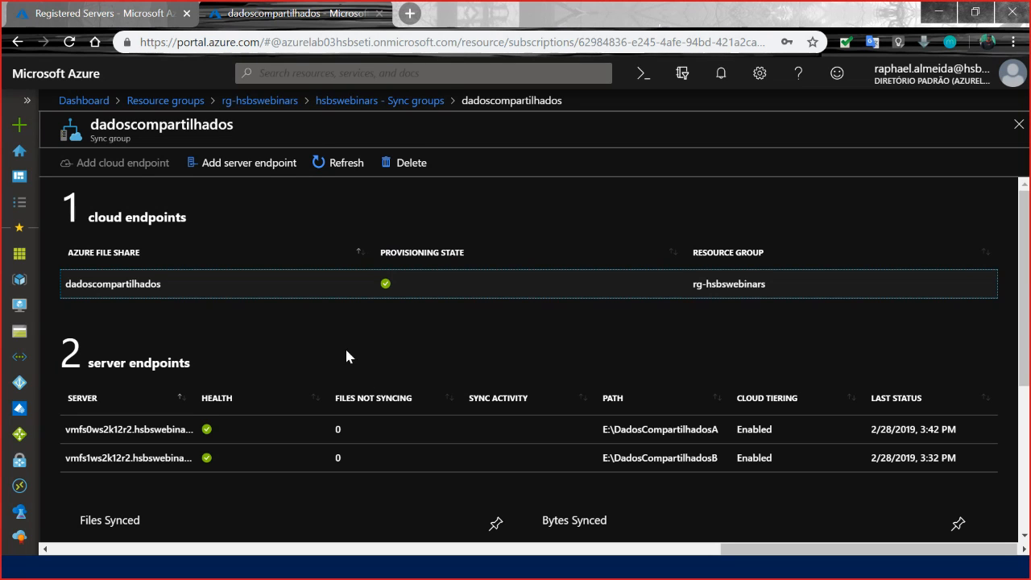
# Start adding a server endpoint to dadoscompartilhados and bring up the vmfs0ws2k16 remote session in full screen.
pyautogui.click(254, 164)
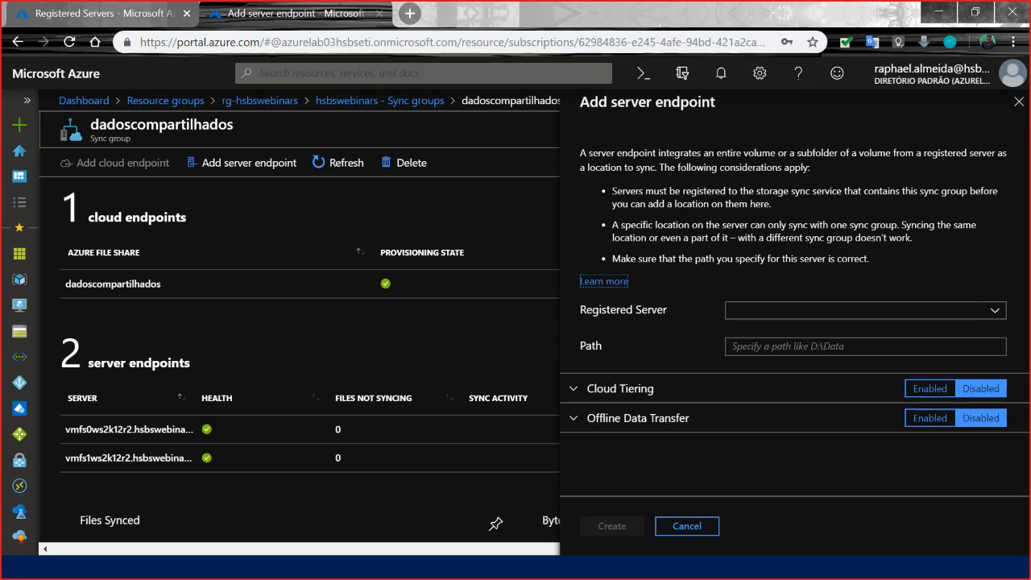
pyautogui.hotkey('alt', 'Tab')
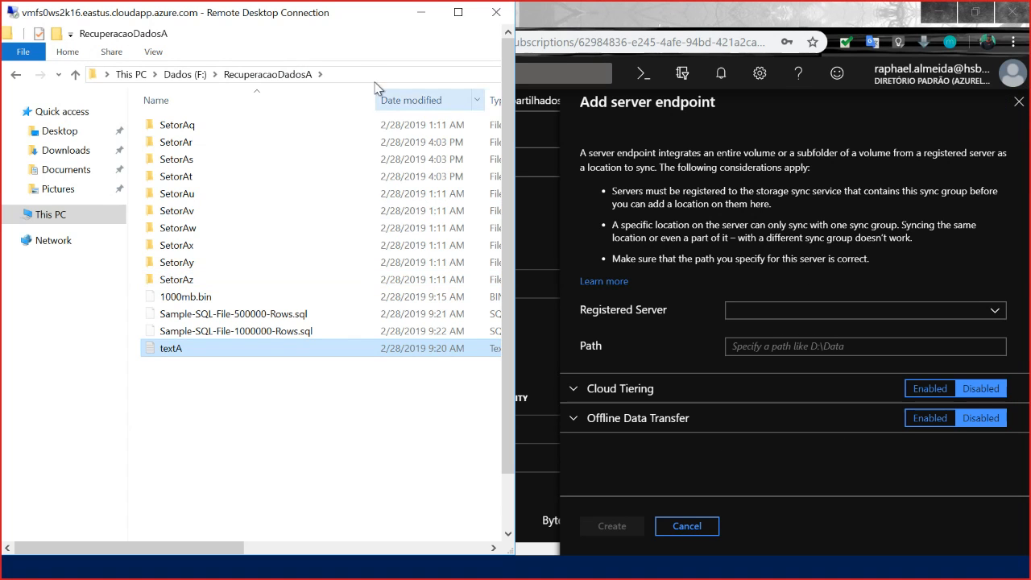
pyautogui.click(458, 12)
pyautogui.click(456, 419)
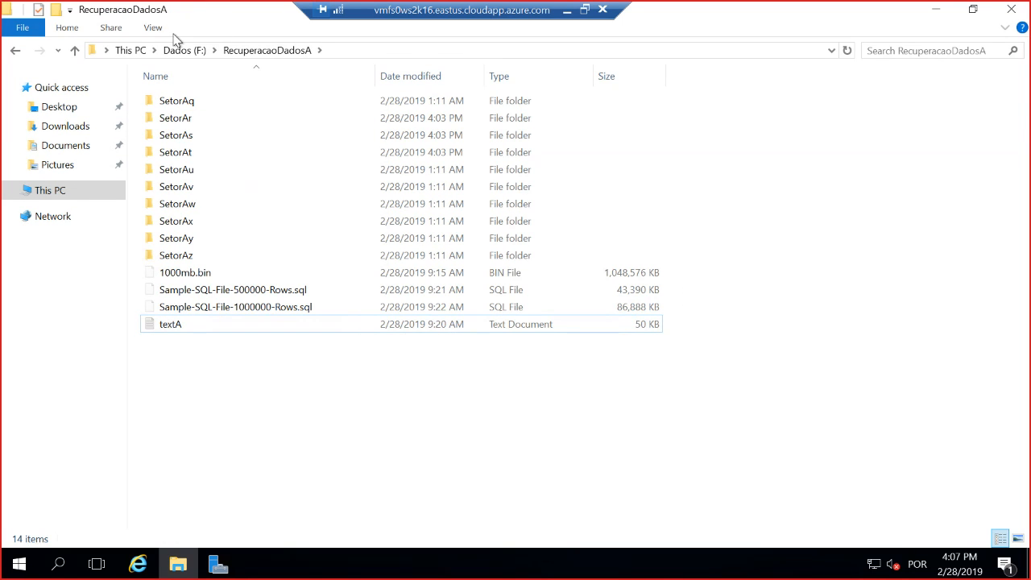
# Check the contents of the Temporary Storage (D:) drive on the remote server and return to the drive overview.
pyautogui.click(133, 51)
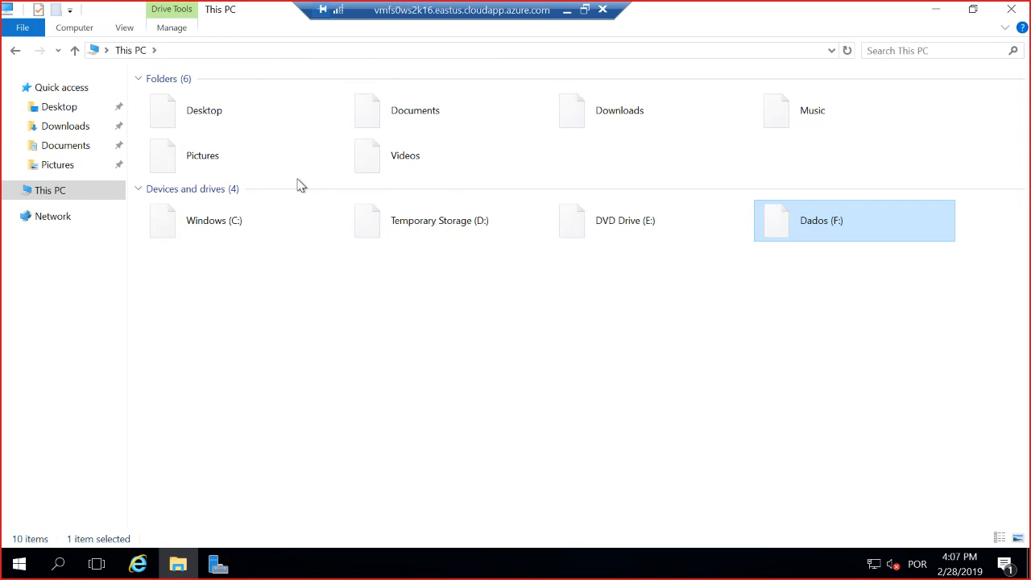
pyautogui.click(459, 240)
pyautogui.doubleClick(459, 239)
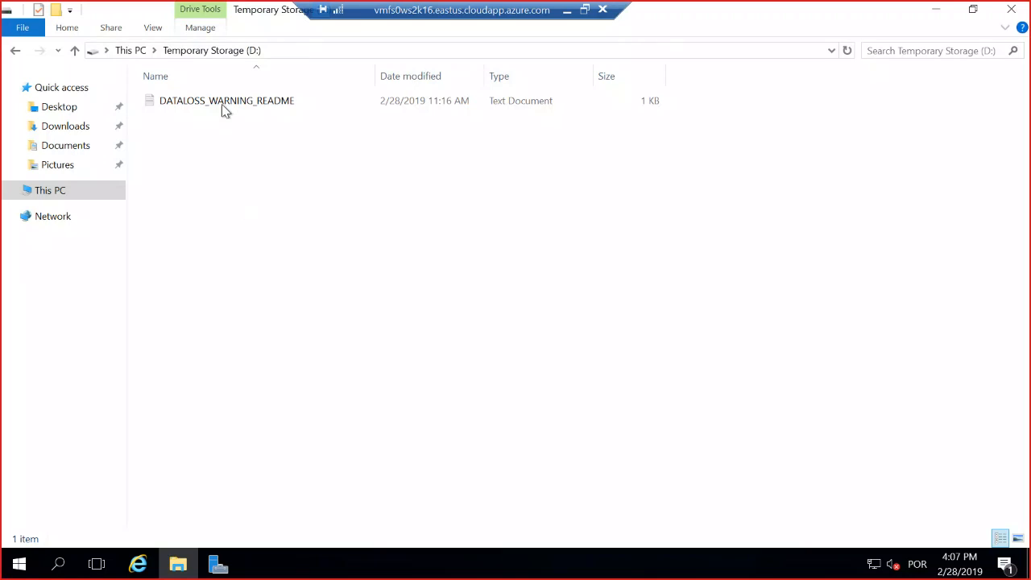
pyautogui.click(137, 53)
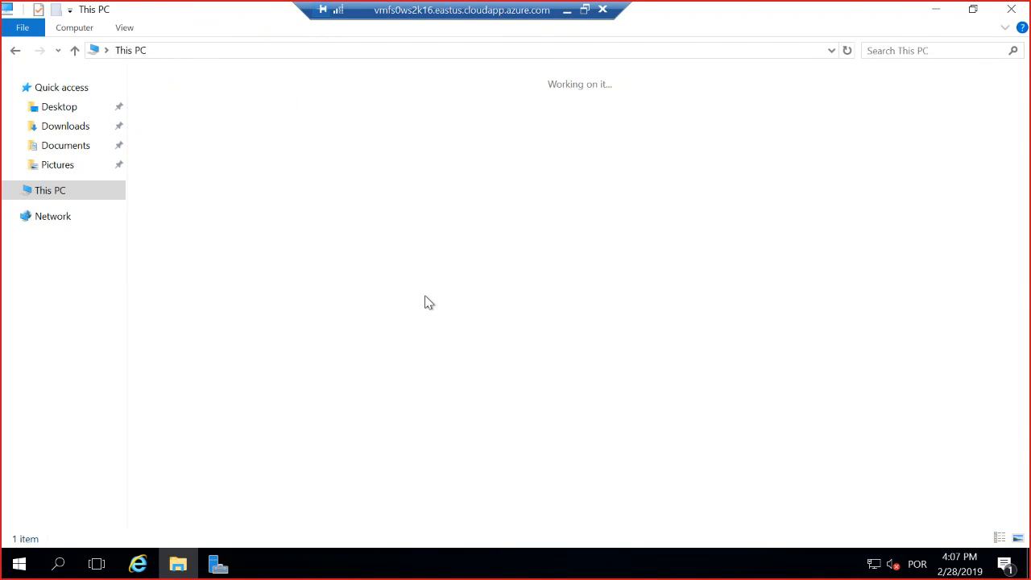
# Open the Windows folder on drive C: of the remote server and display its full path.
pyautogui.click(281, 225)
pyautogui.doubleClick(281, 226)
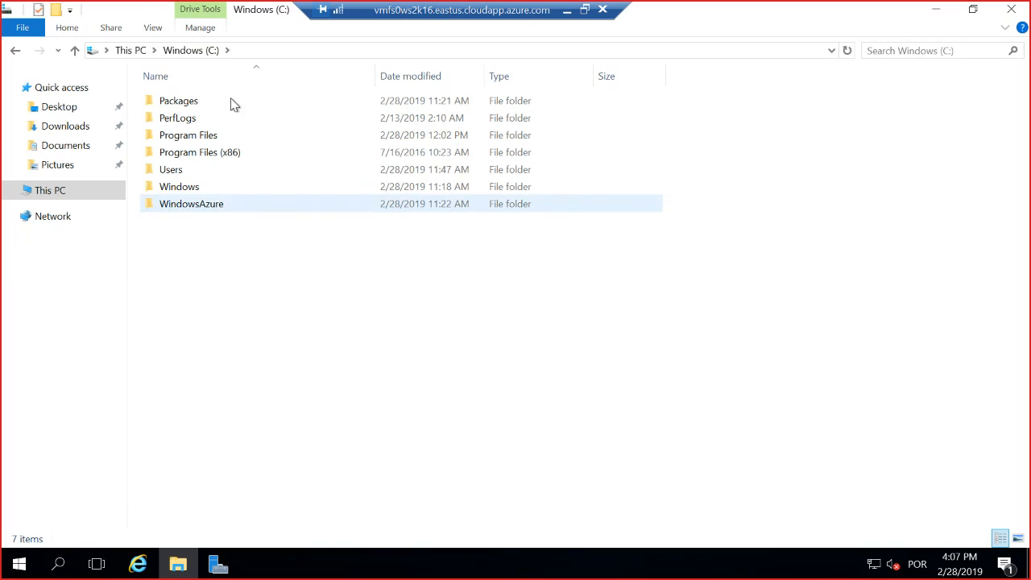
pyautogui.click(226, 191)
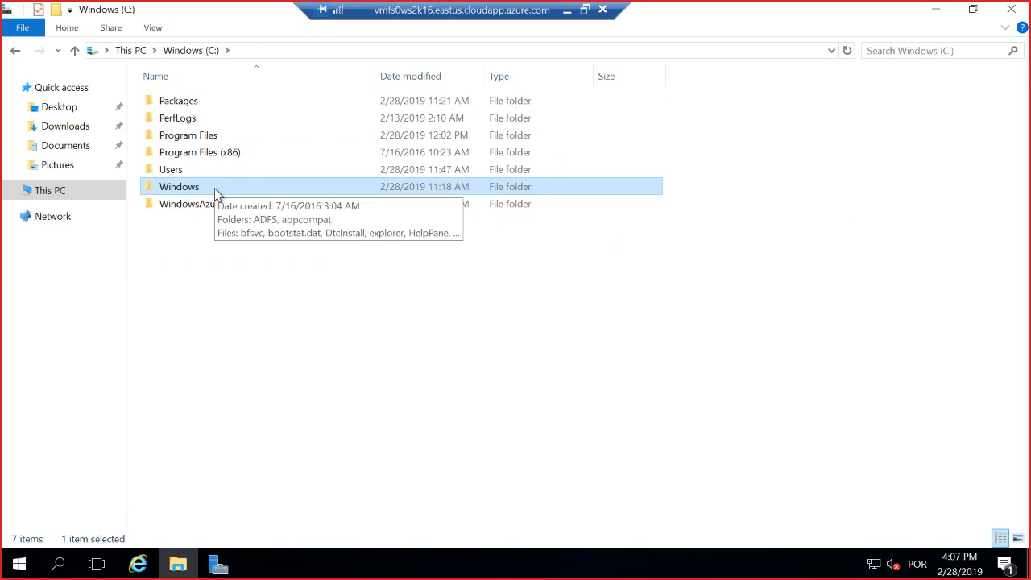
pyautogui.doubleClick(215, 191)
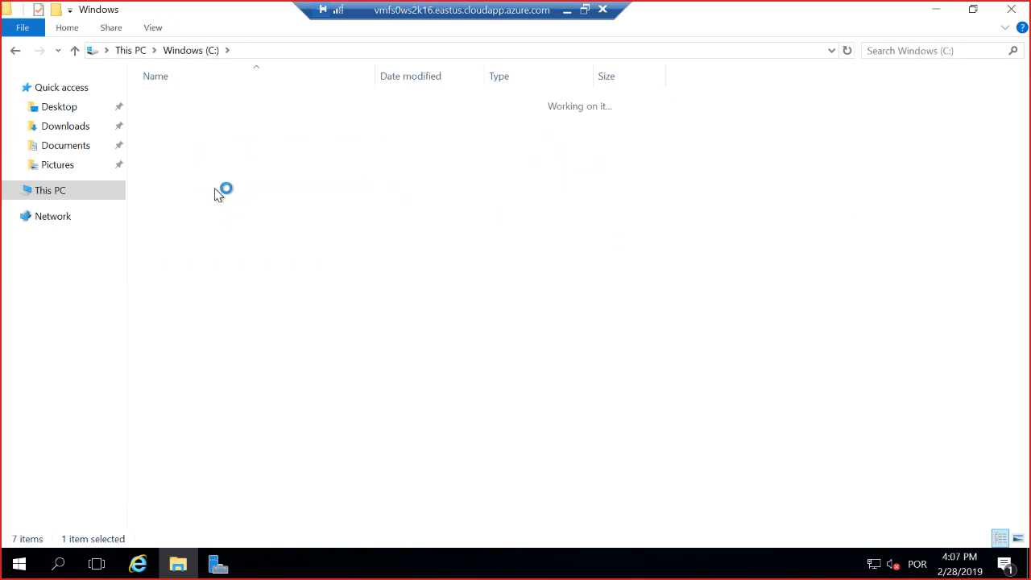
pyautogui.click(315, 49)
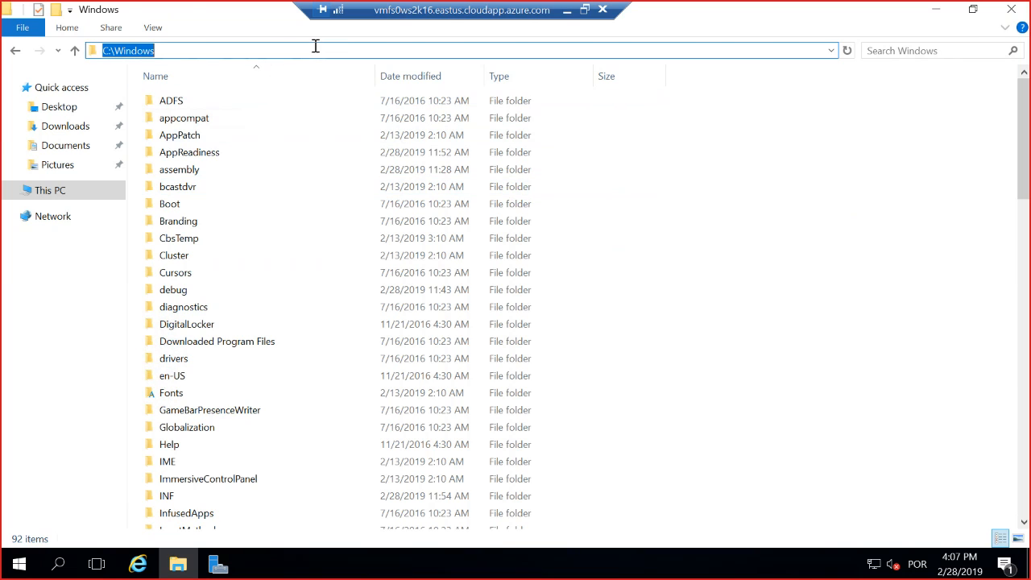
pyautogui.click(674, 209)
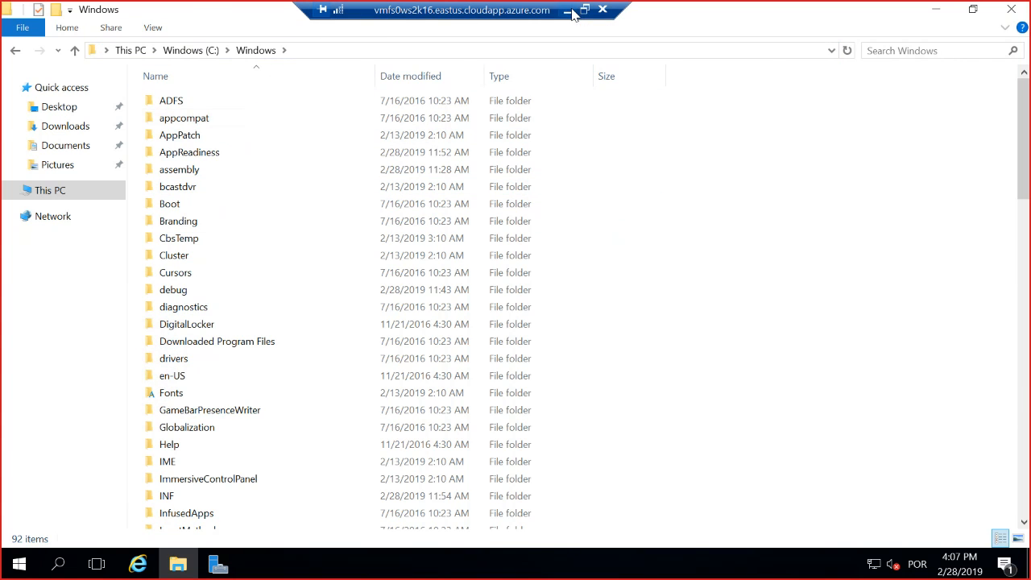
# Return to the portal and set the new endpoint's registered server to vmfs0ws2k16.hsbswebinars.azure and its path to C:\Windows.
pyautogui.click(568, 12)
pyautogui.click(757, 312)
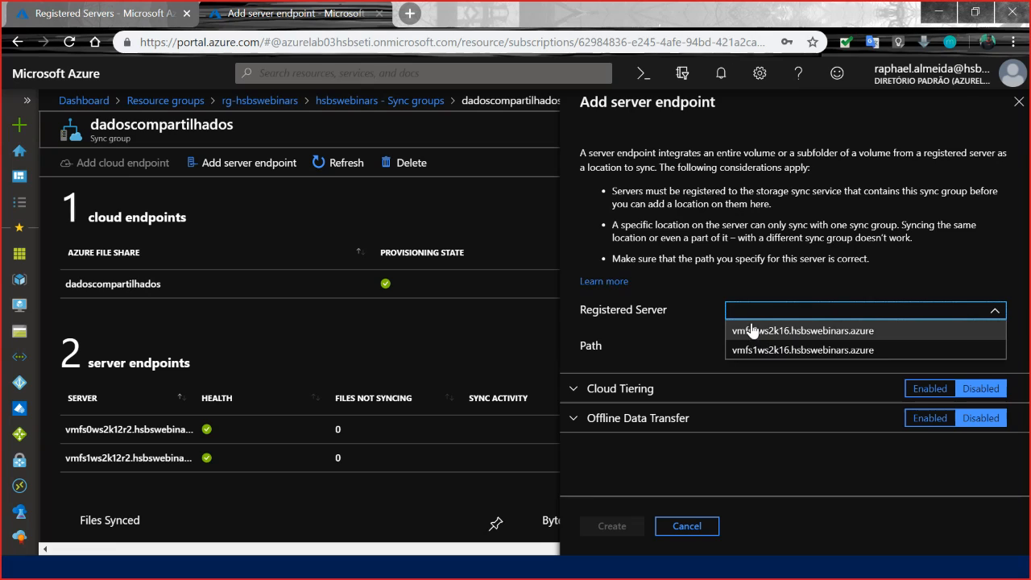
pyautogui.click(732, 310)
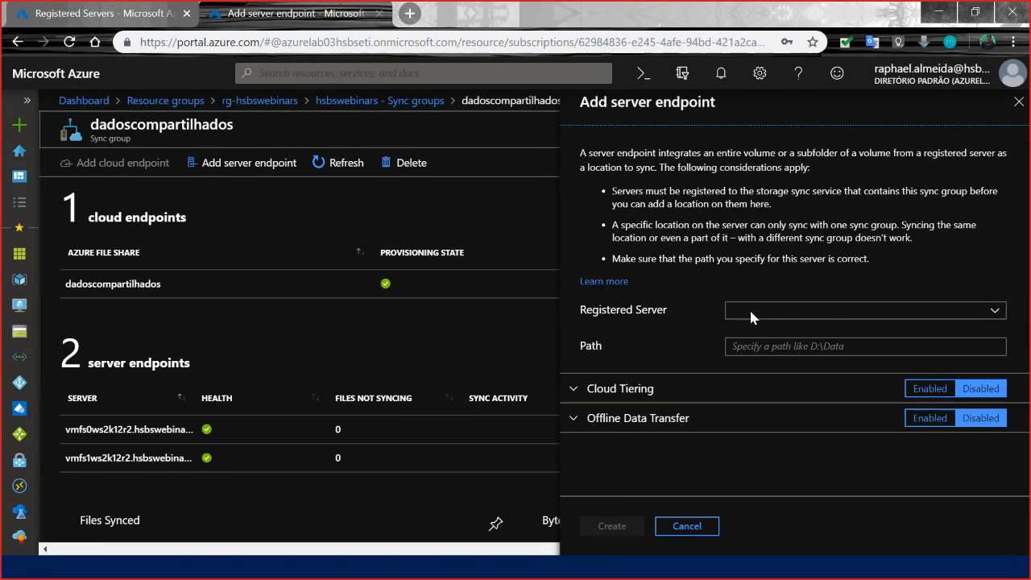
pyautogui.click(750, 313)
pyautogui.click(805, 331)
pyautogui.click(775, 344)
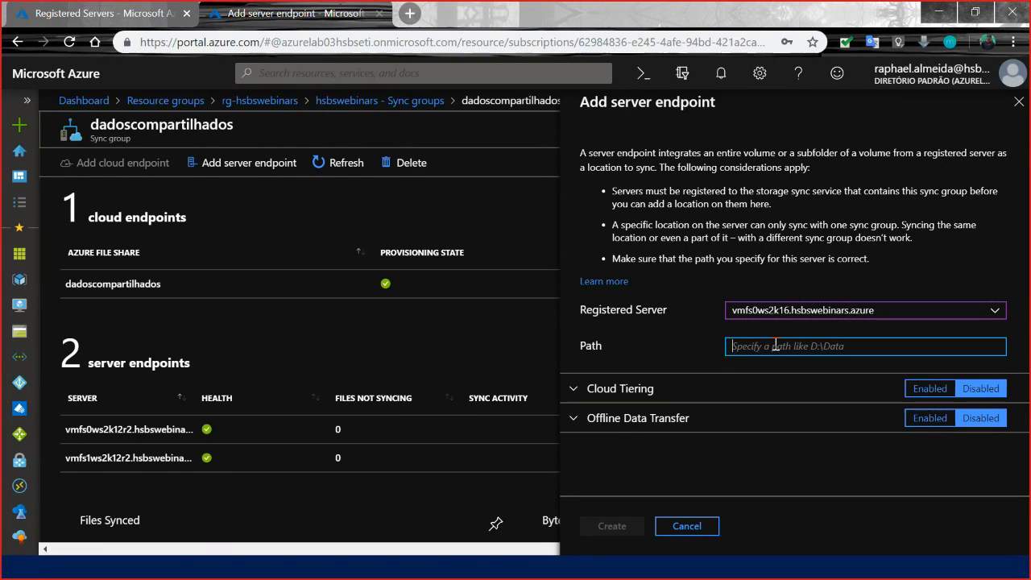
pyautogui.write('C:\\Windows')
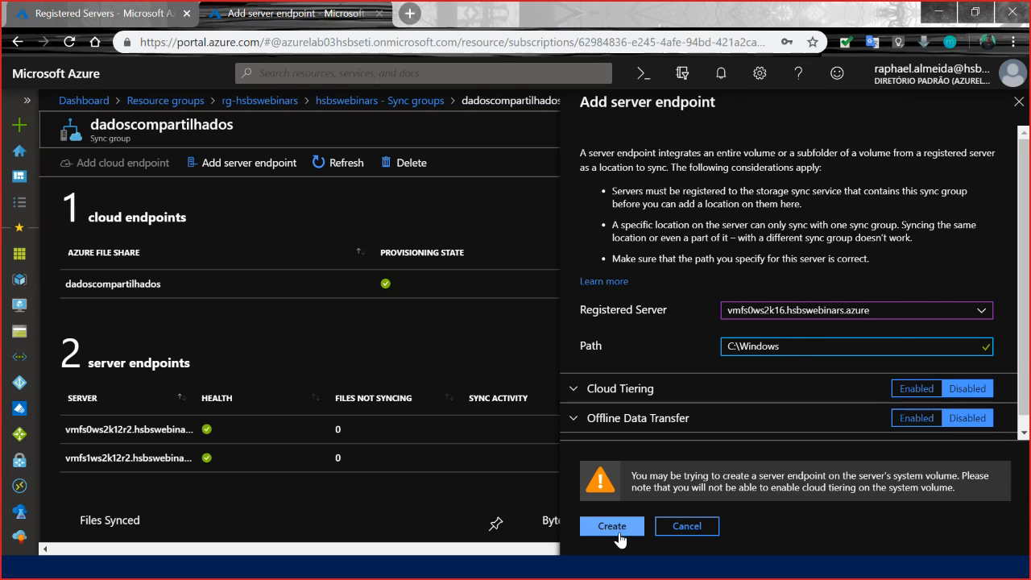
# Enable cloud tiering with 5 percent of free volume space preserved and create the server endpoint.
pyautogui.scroll(-1, 664, 425)
pyautogui.click(582, 375)
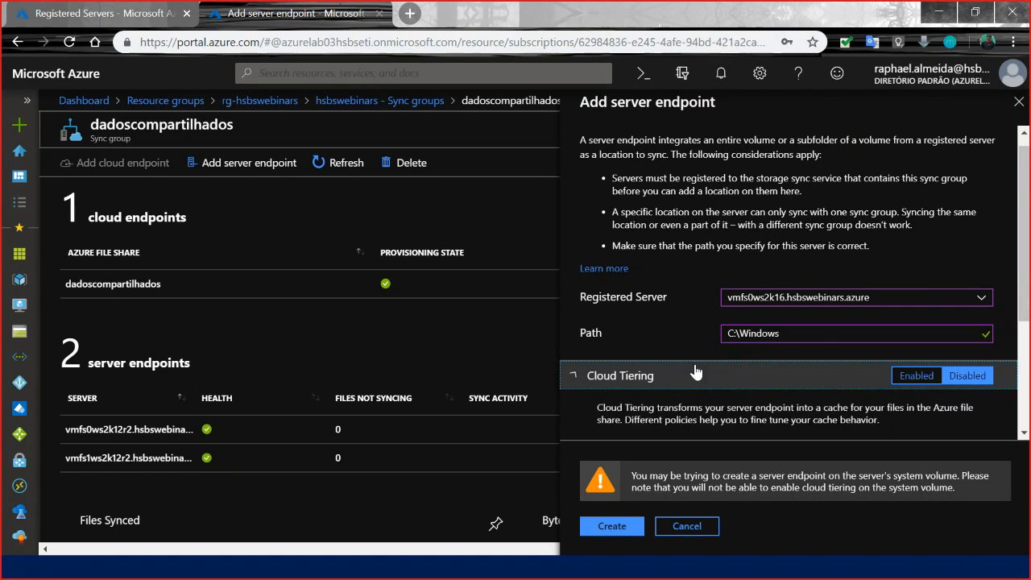
pyautogui.scroll(-2, 928, 371)
pyautogui.click(913, 219)
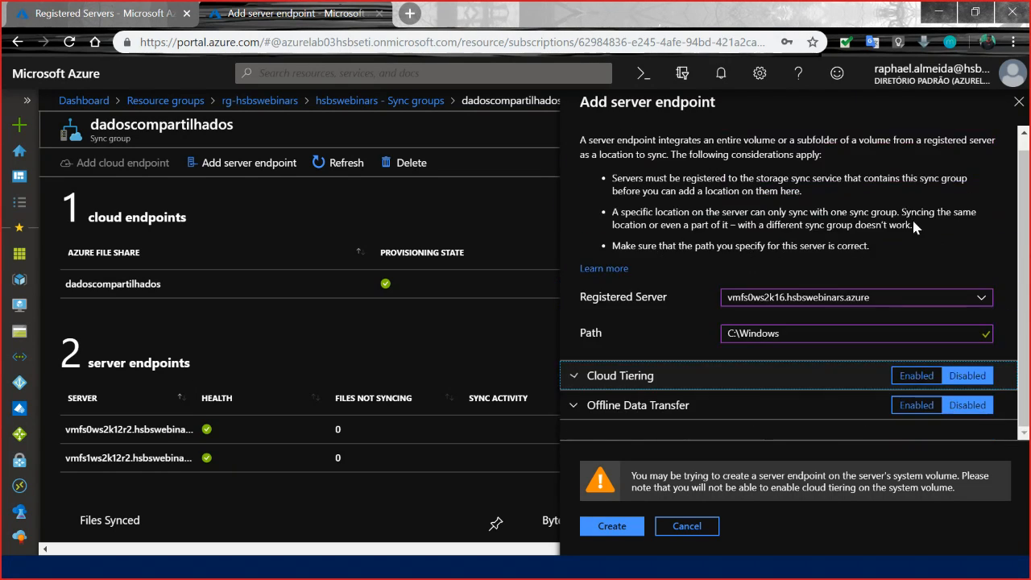
pyautogui.click(916, 375)
pyautogui.scroll(-1, 598, 361)
pyautogui.click(610, 302)
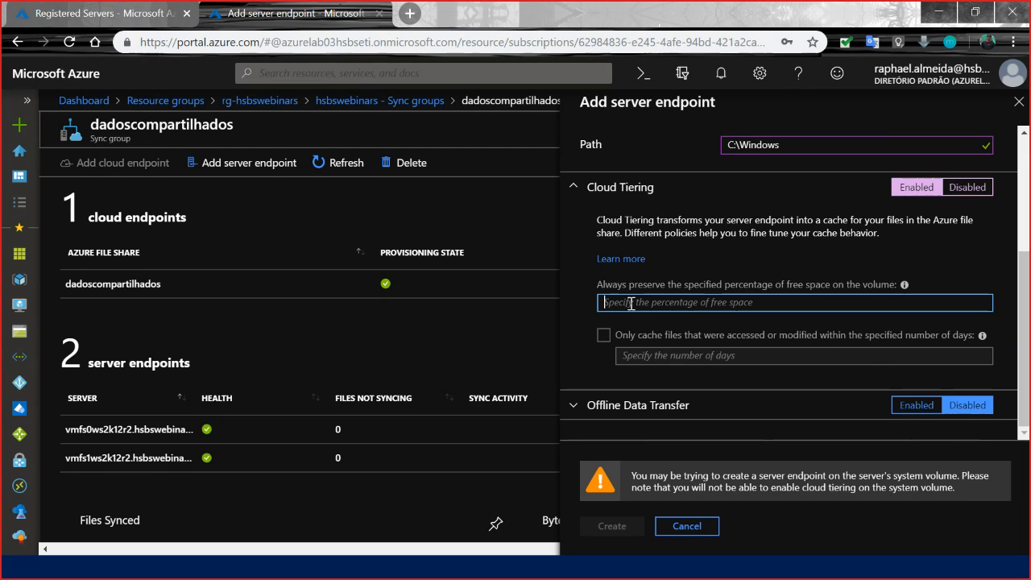
pyautogui.write('50')
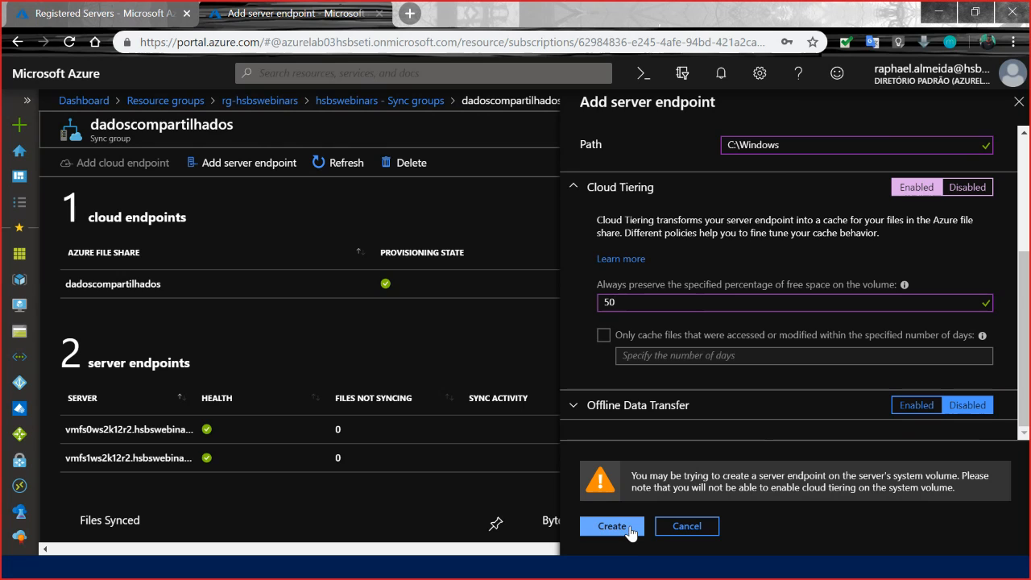
pyautogui.click(630, 529)
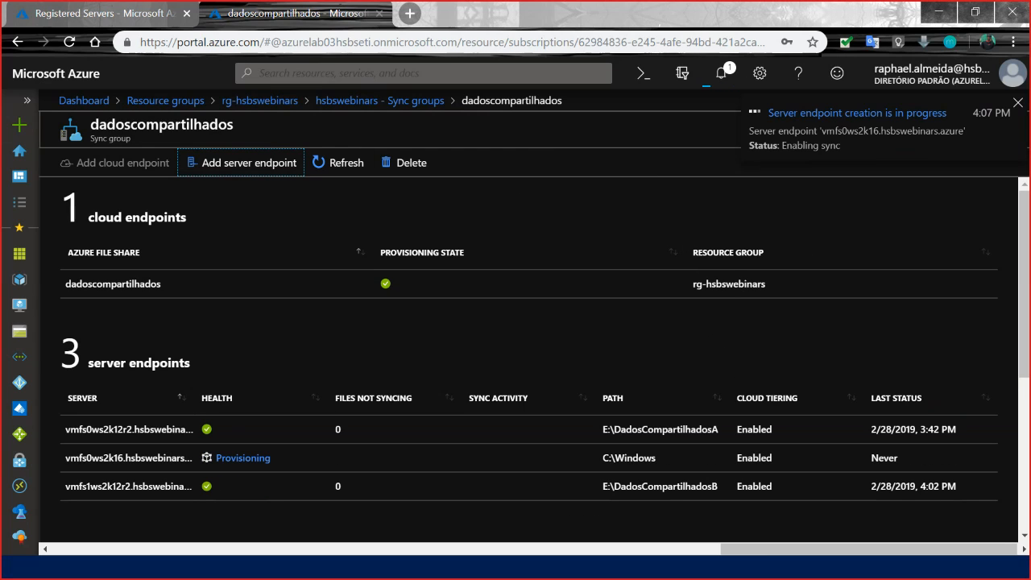
# Switch to the vmfs1 remote desktop session and bring up the SetoresB folder in File Explorer.
pyautogui.hotkey('alt', 'Tab')
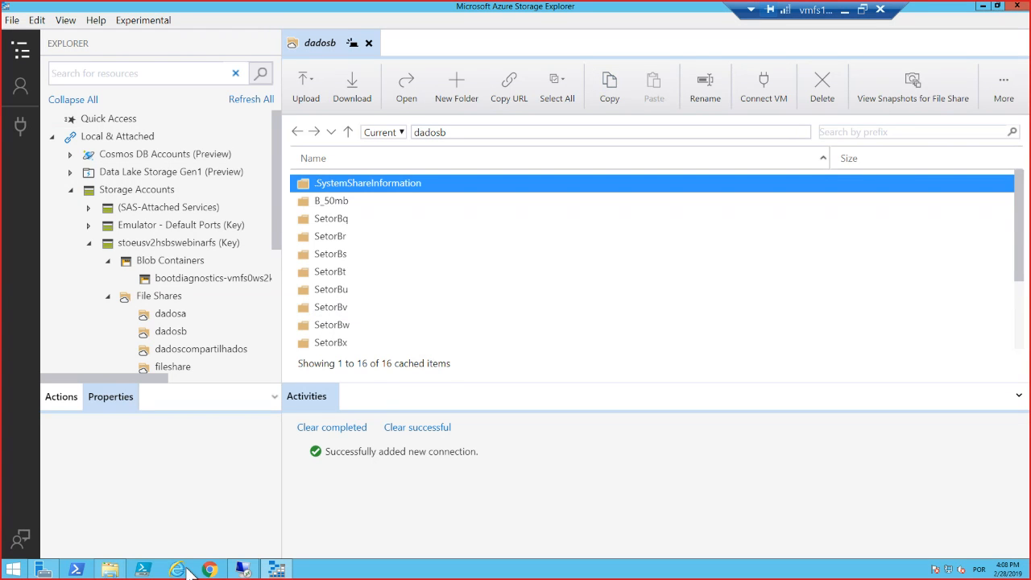
pyautogui.click(110, 569)
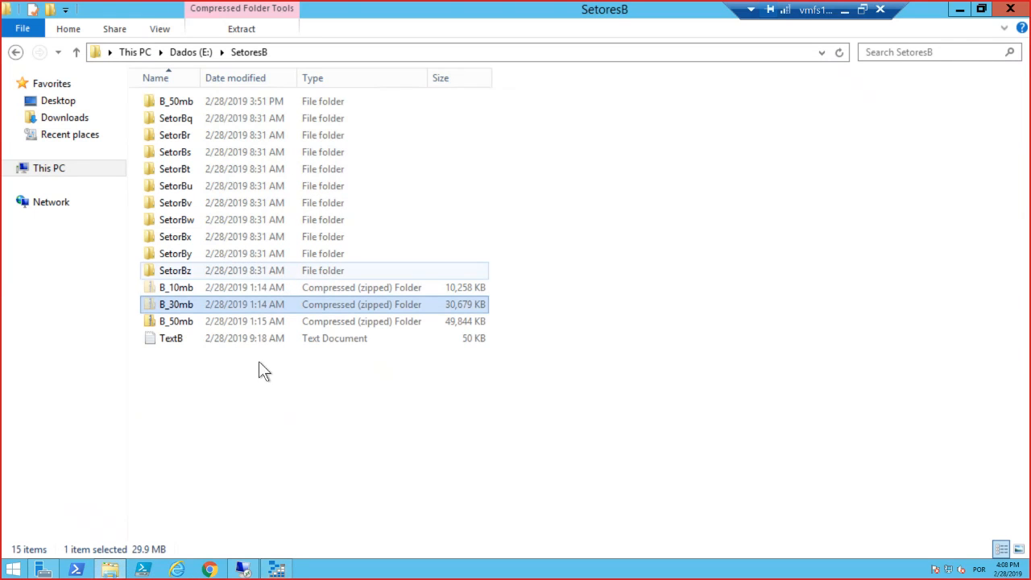
# Go up to the Dados (E:) drive and open its DadosCompartilhadosB folder.
pyautogui.click(197, 54)
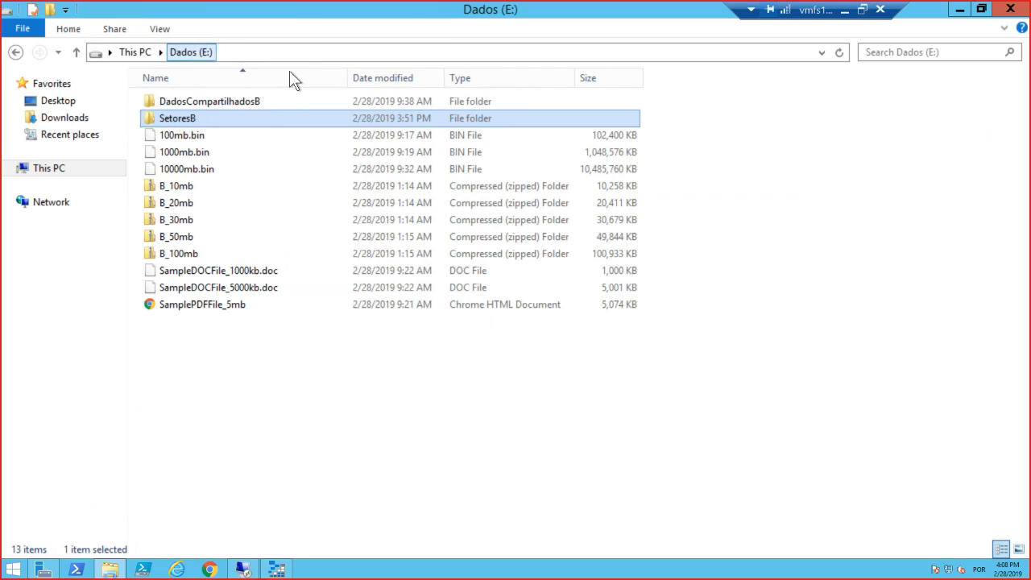
pyautogui.doubleClick(203, 101)
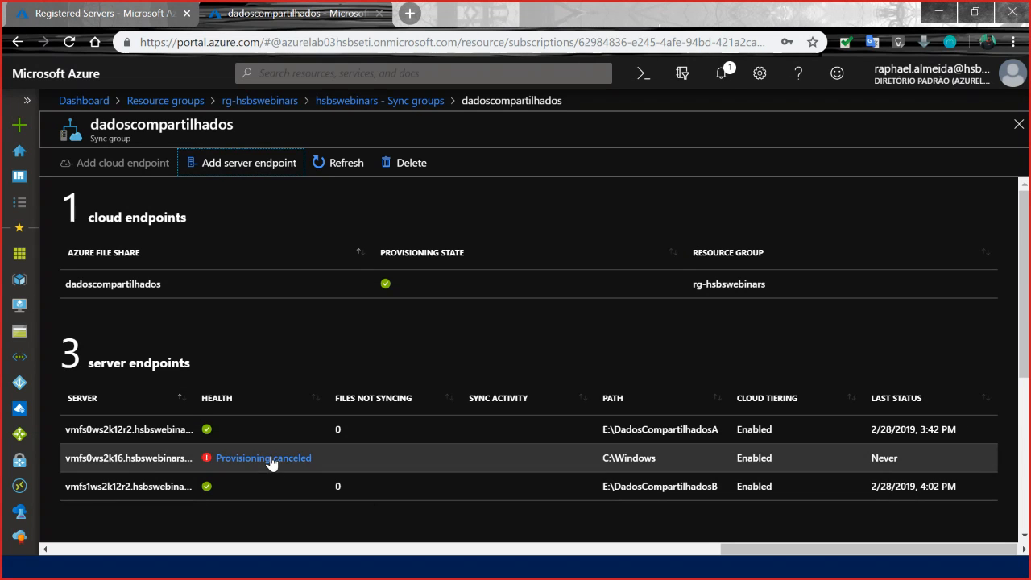
# Switch to the Azure portal and review the provisioning alert details of the C:\Windows server endpoint, including the Enabling sync stage.
pyautogui.click(278, 459)
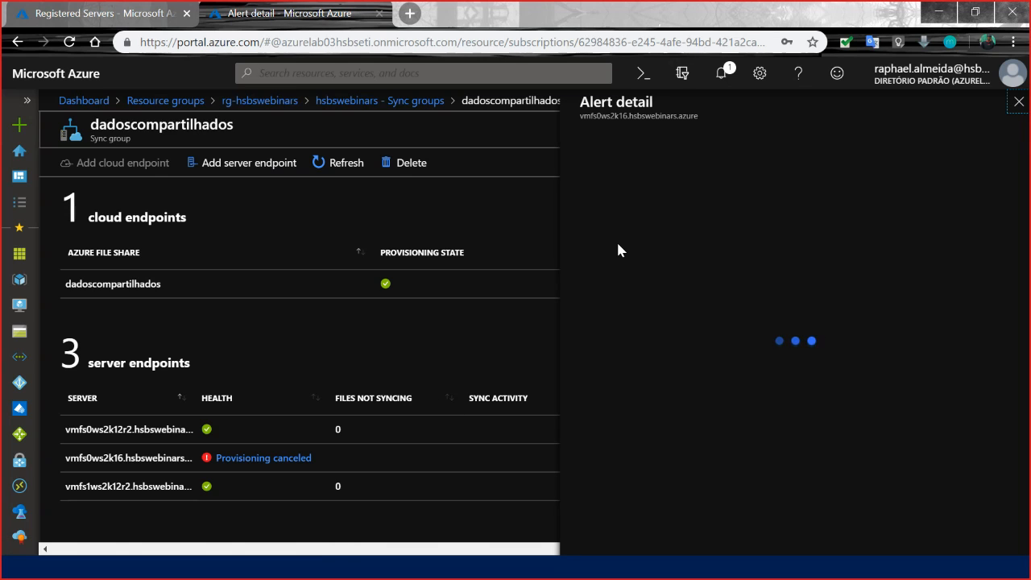
pyautogui.scroll(-1, 785, 454)
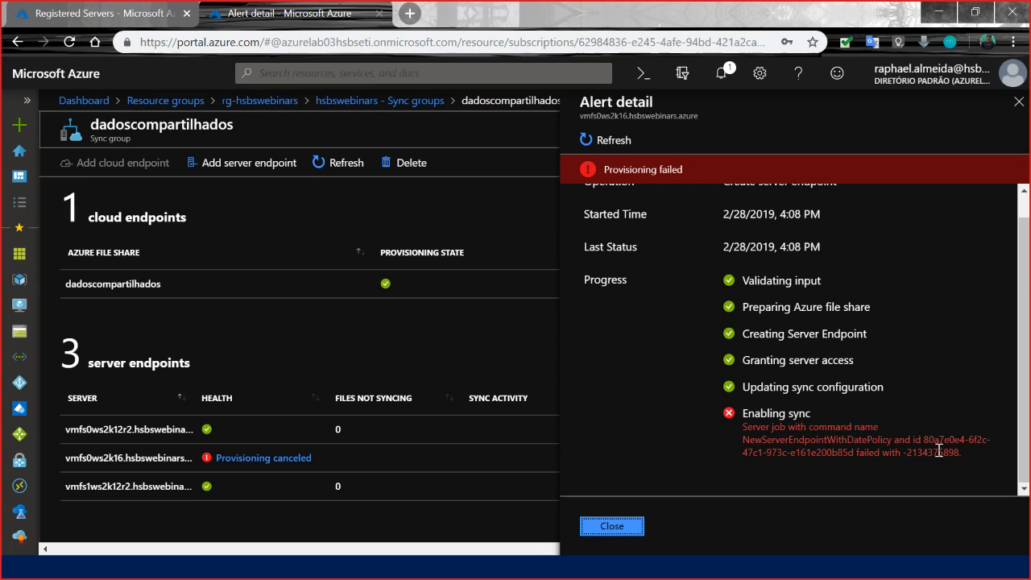
pyautogui.moveTo(960, 452); pyautogui.dragTo(744, 440)
pyautogui.click(638, 350)
pyautogui.scroll(1, 668, 351)
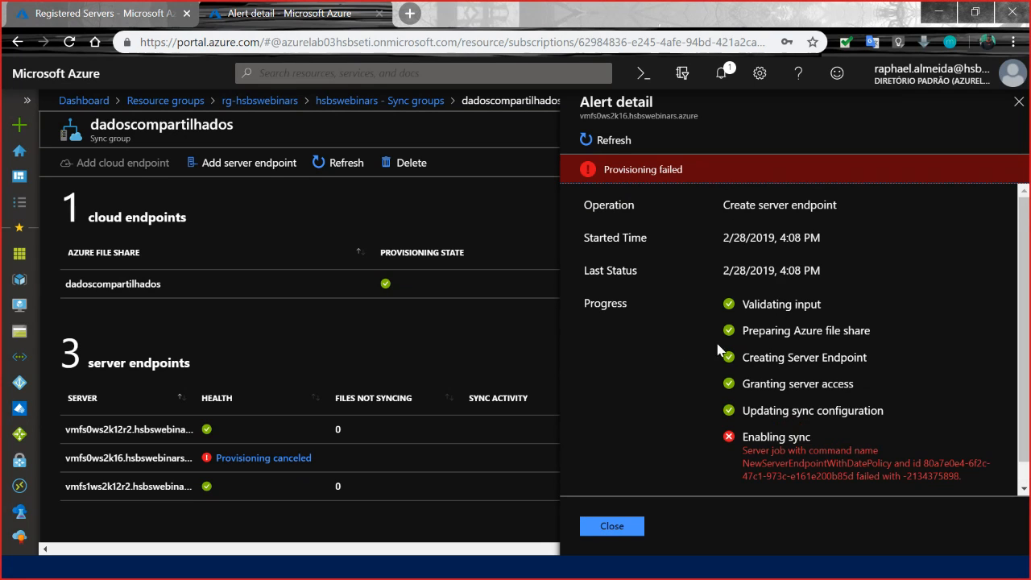
pyautogui.scroll(-1, 928, 259)
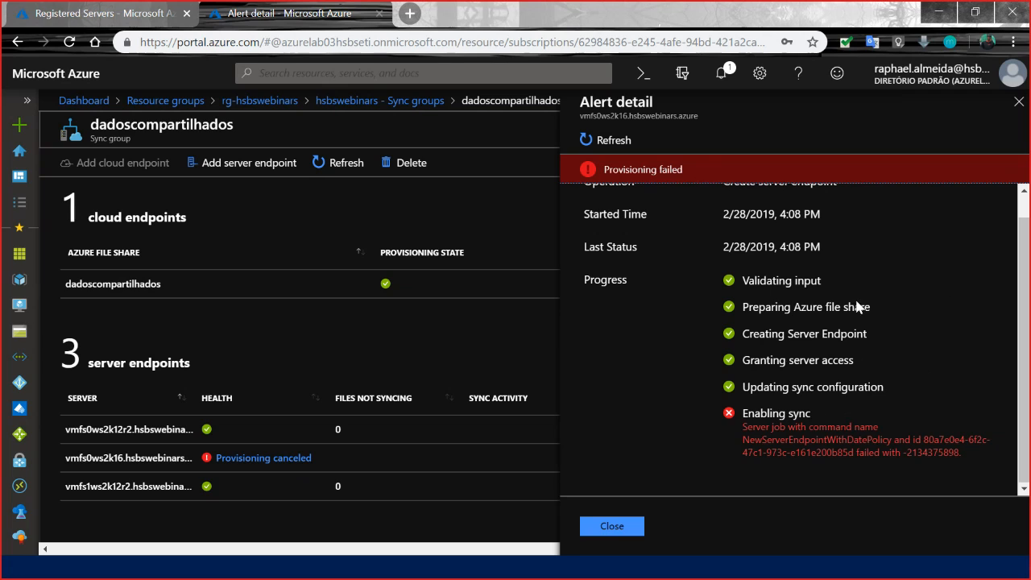
pyautogui.click(609, 525)
# Reopen the C:\Windows endpoint's alert details, highlight the message under Enabling sync, and close the details.
pyautogui.click(166, 464)
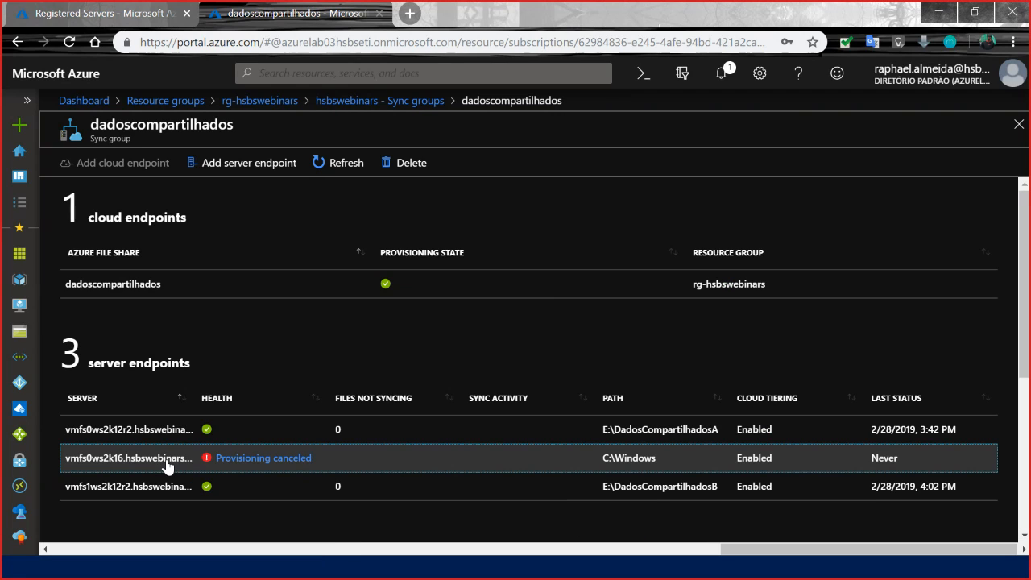
pyautogui.click(260, 460)
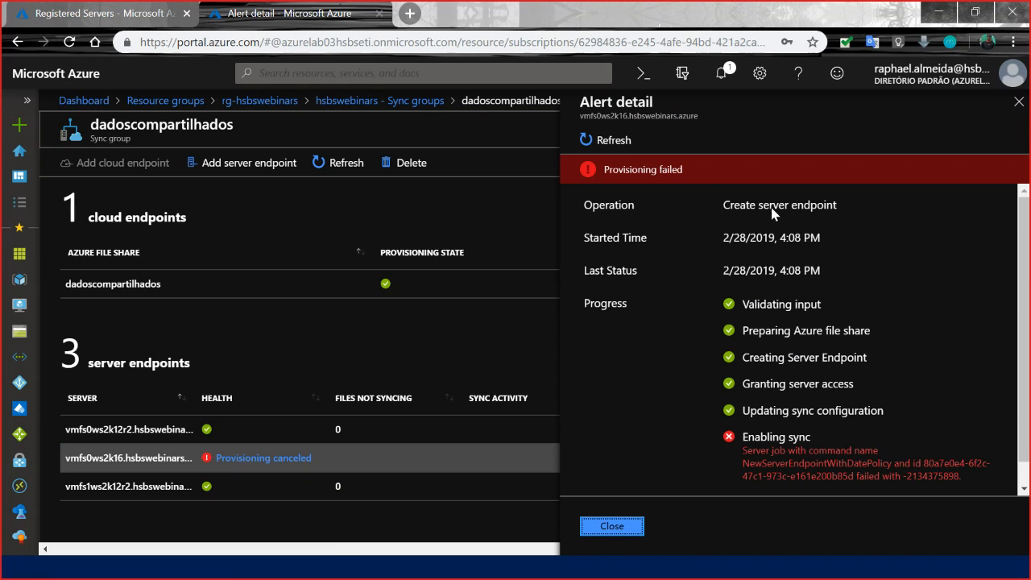
pyautogui.scroll(-1, 684, 467)
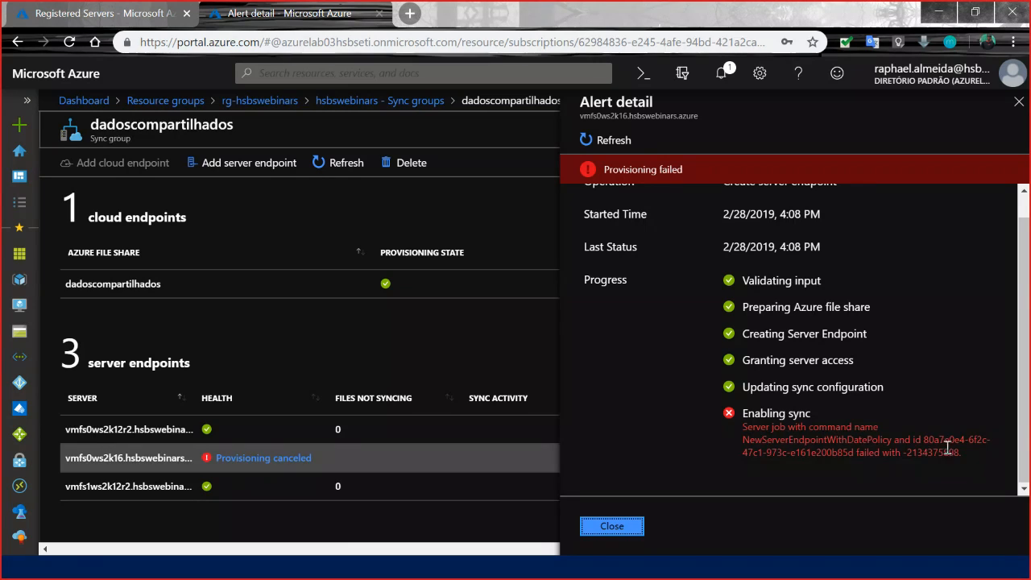
pyautogui.moveTo(963, 451); pyautogui.dragTo(741, 427)
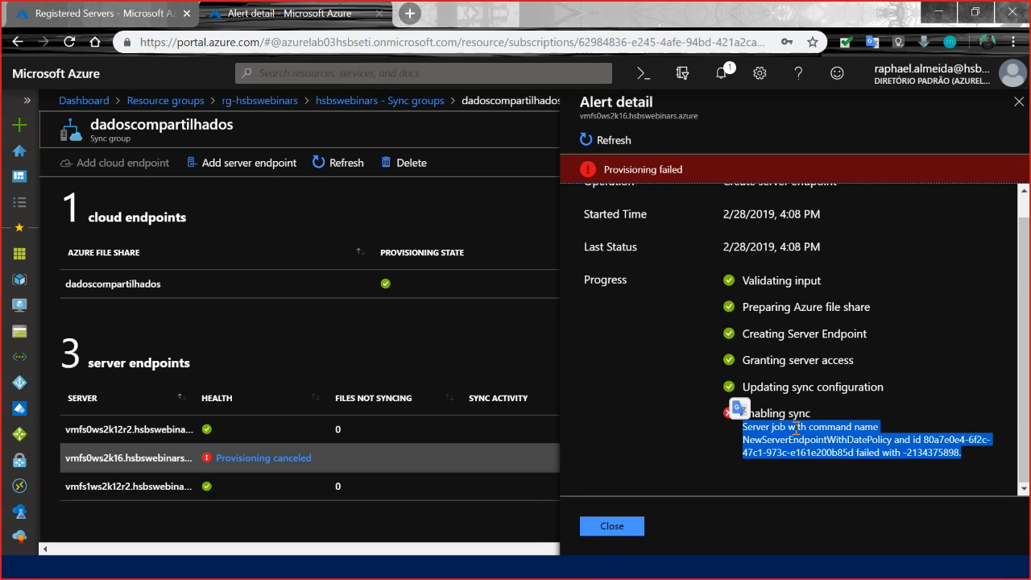
pyautogui.click(837, 426)
pyautogui.moveTo(964, 453); pyautogui.dragTo(735, 418)
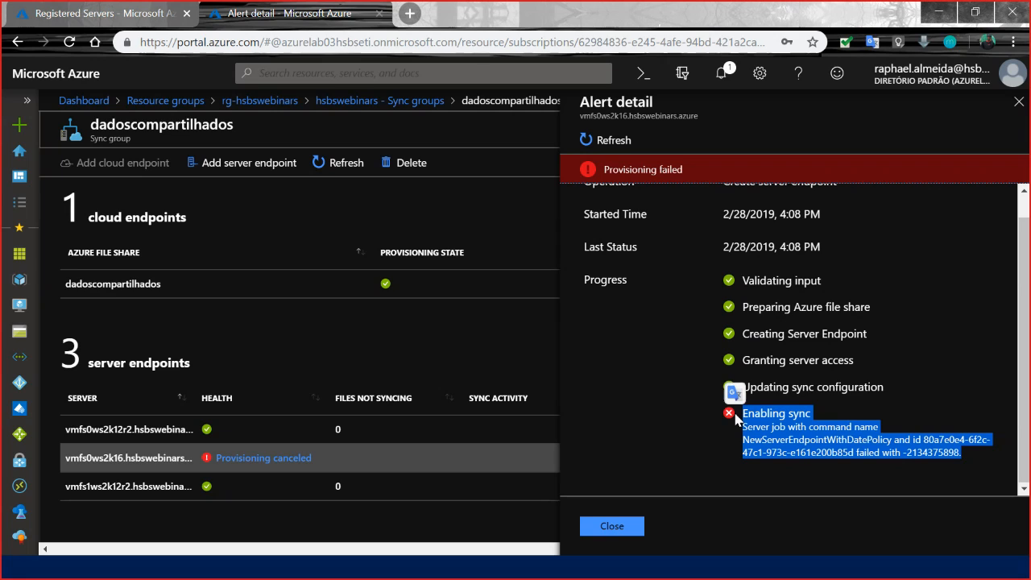
pyautogui.moveTo(962, 453); pyautogui.dragTo(739, 419)
pyautogui.scroll(1, 745, 366)
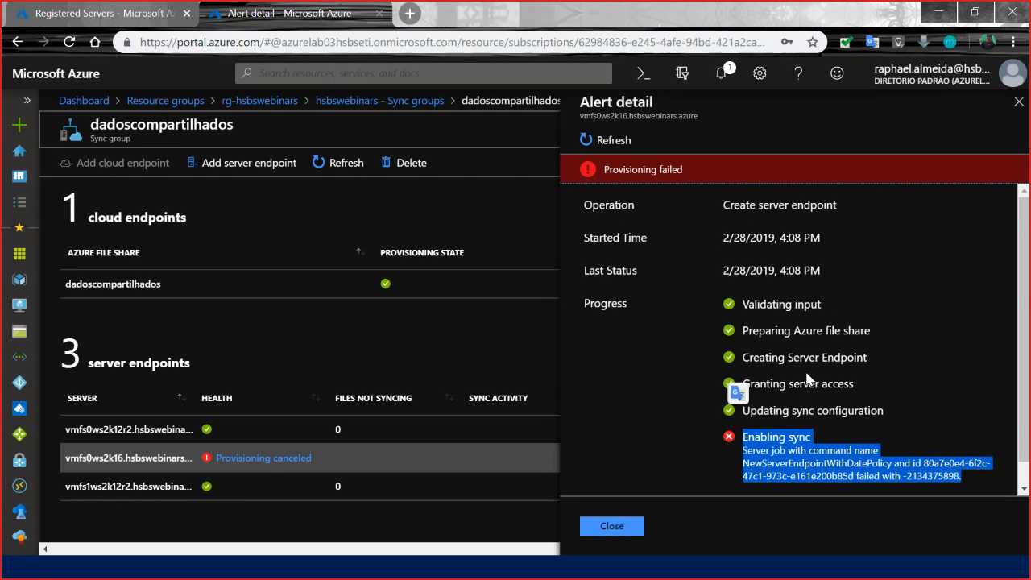
pyautogui.click(820, 266)
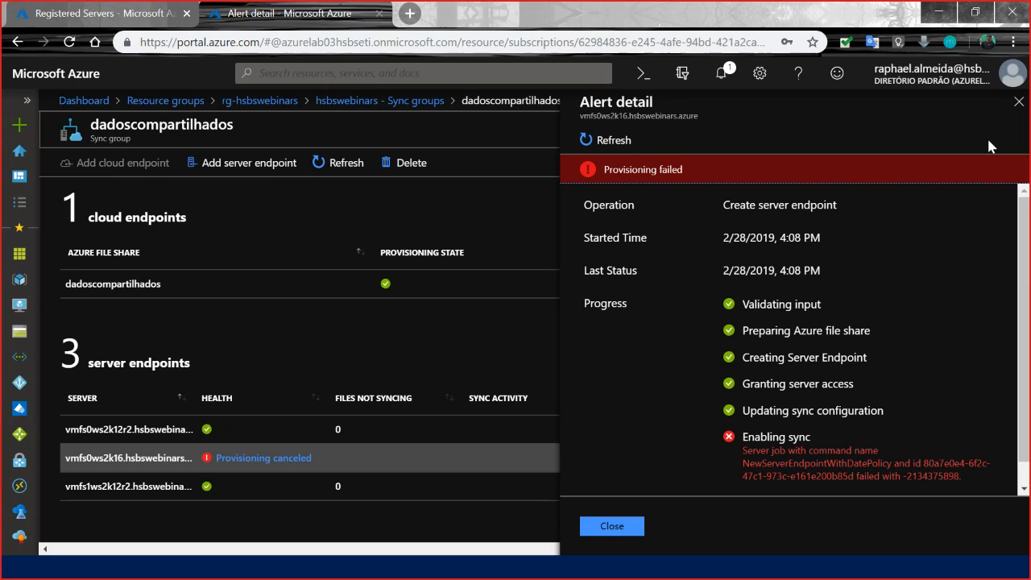
pyautogui.click(1018, 101)
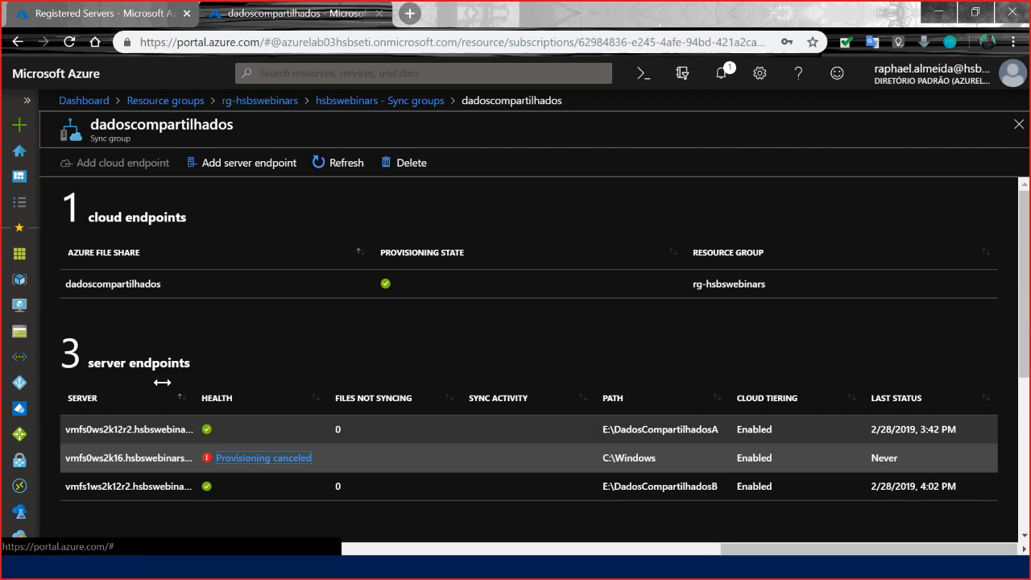
# Examine the server endpoint list and the Files Synced and Bytes Synced charts of the dadoscompartilhados sync group.
pyautogui.scroll(-4, 188, 255)
pyautogui.scroll(4, 253, 322)
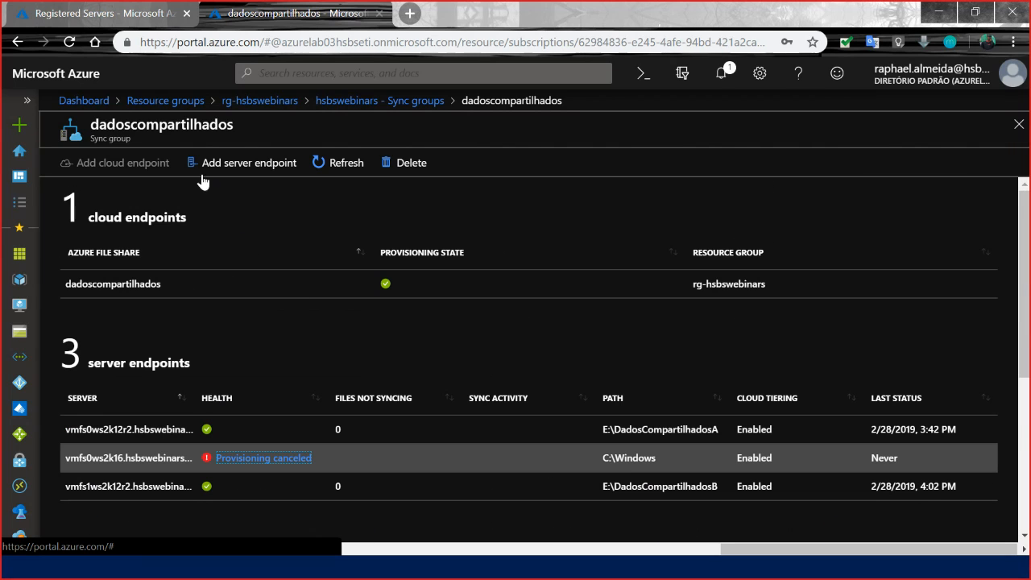
pyautogui.moveTo(146, 145); pyautogui.dragTo(165, 138)
pyautogui.click(165, 138)
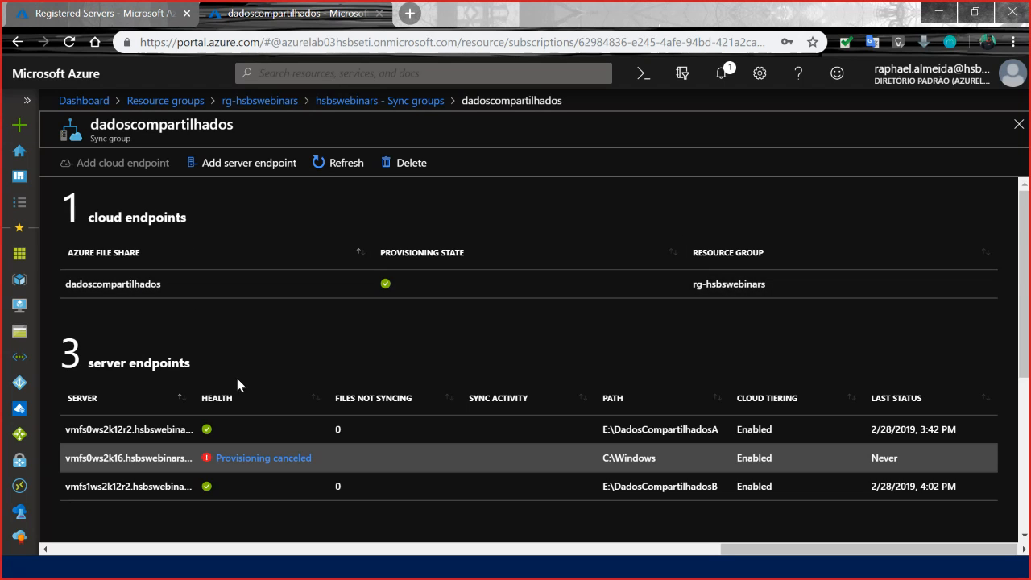
pyautogui.scroll(-3, 186, 369)
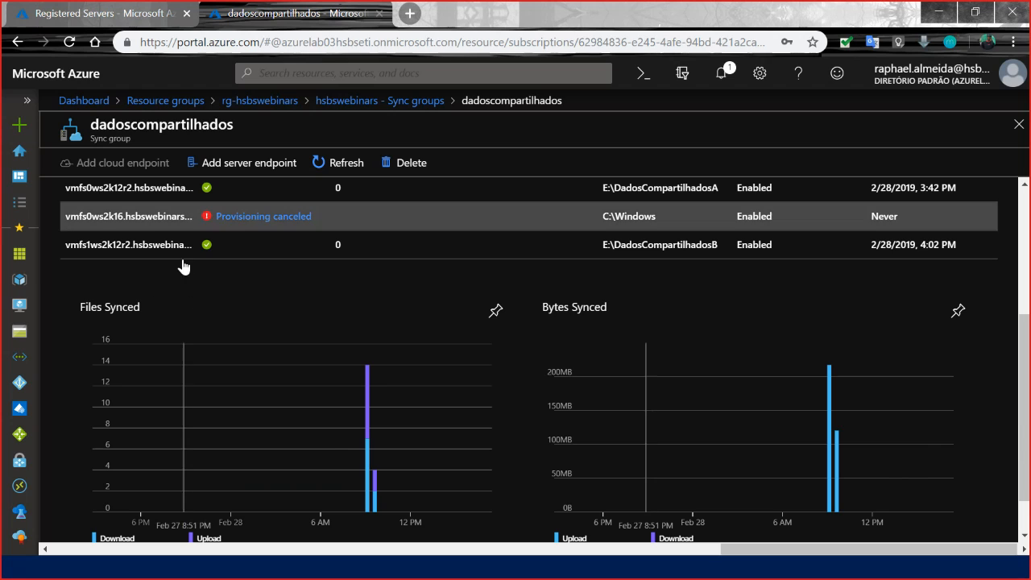
pyautogui.scroll(2, 241, 233)
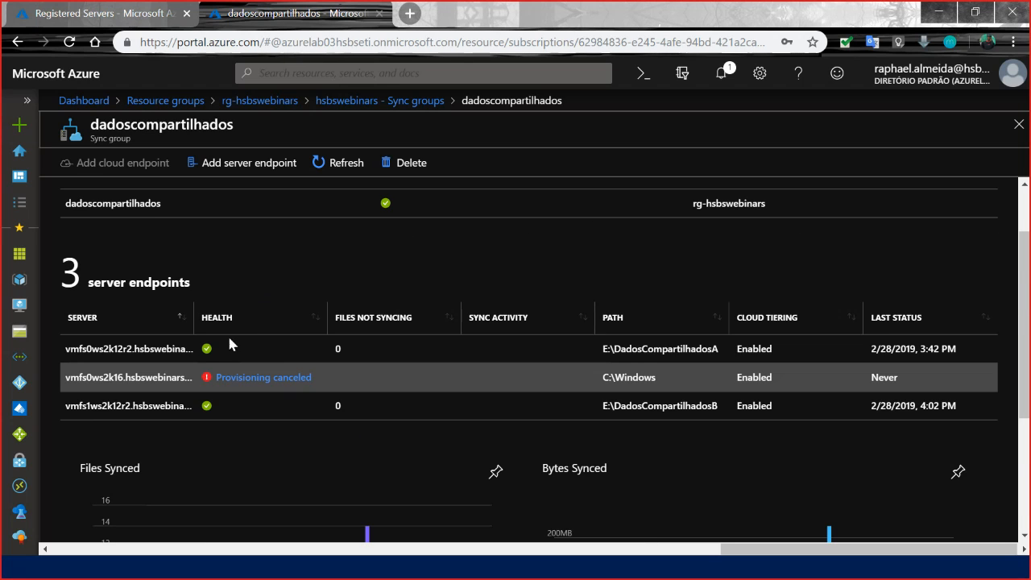
pyautogui.scroll(-1, 229, 334)
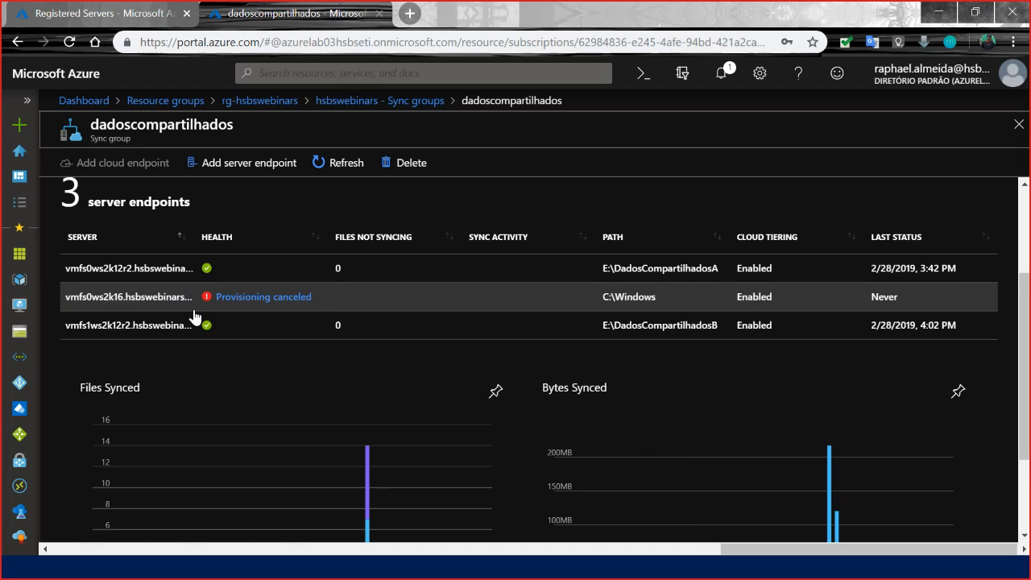
pyautogui.scroll(3, 189, 298)
pyautogui.scroll(-3, 225, 258)
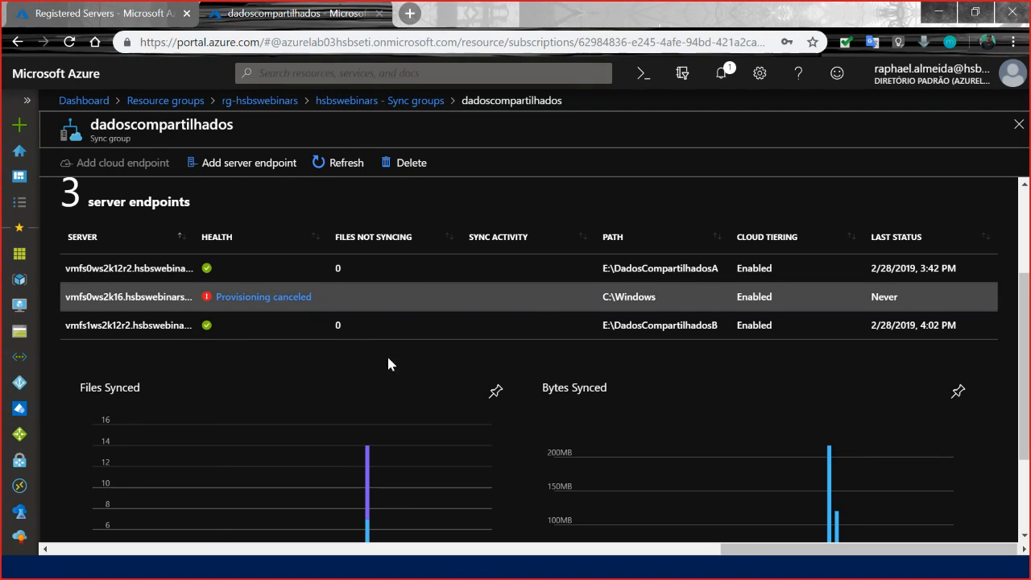
pyautogui.scroll(-3, 488, 364)
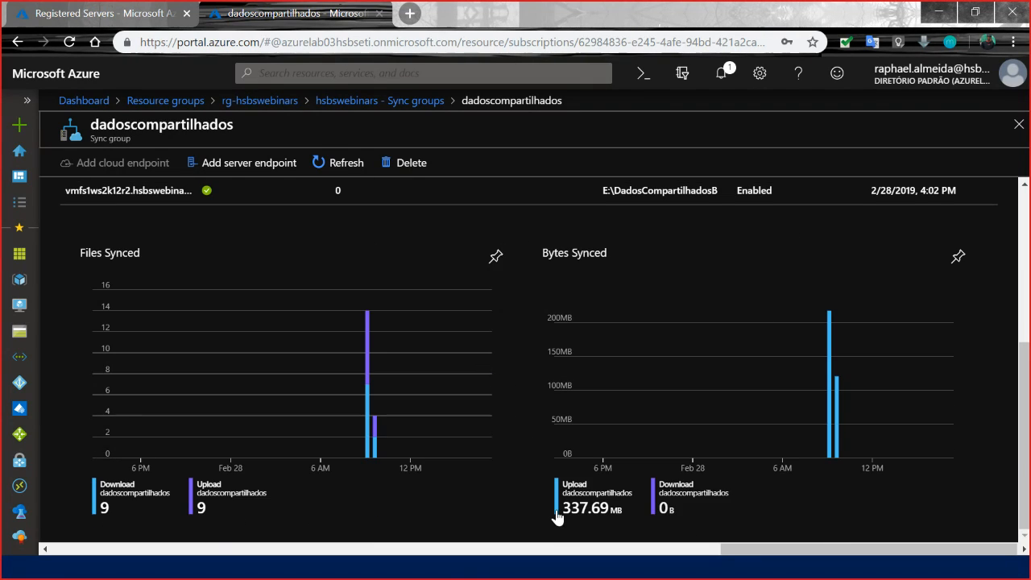
pyautogui.scroll(3, 274, 413)
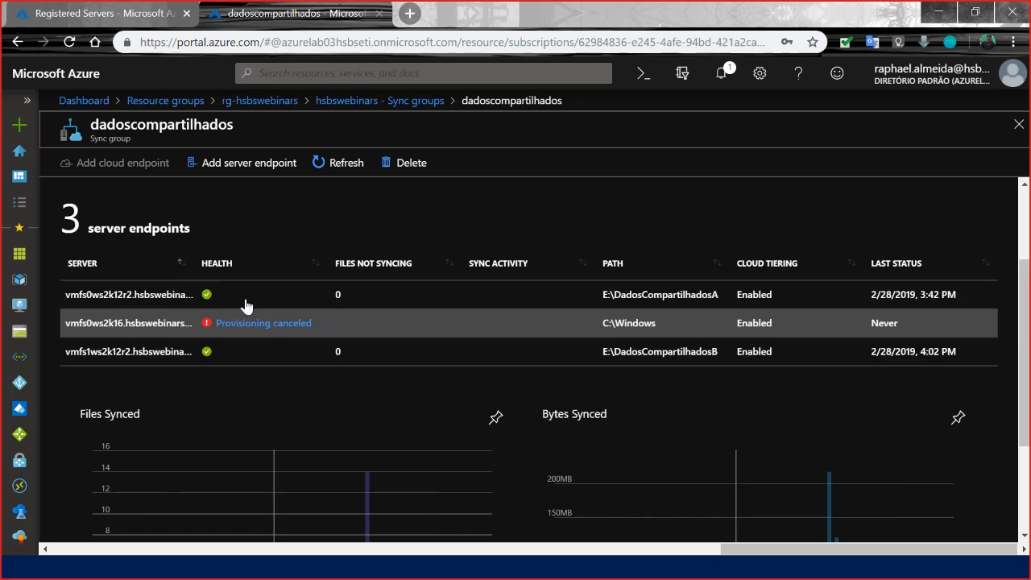
# Briefly open the E:\DadosCompartilhadosB endpoint's properties, then compare the endpoints' paths and health with the sync charts.
pyautogui.click(191, 352)
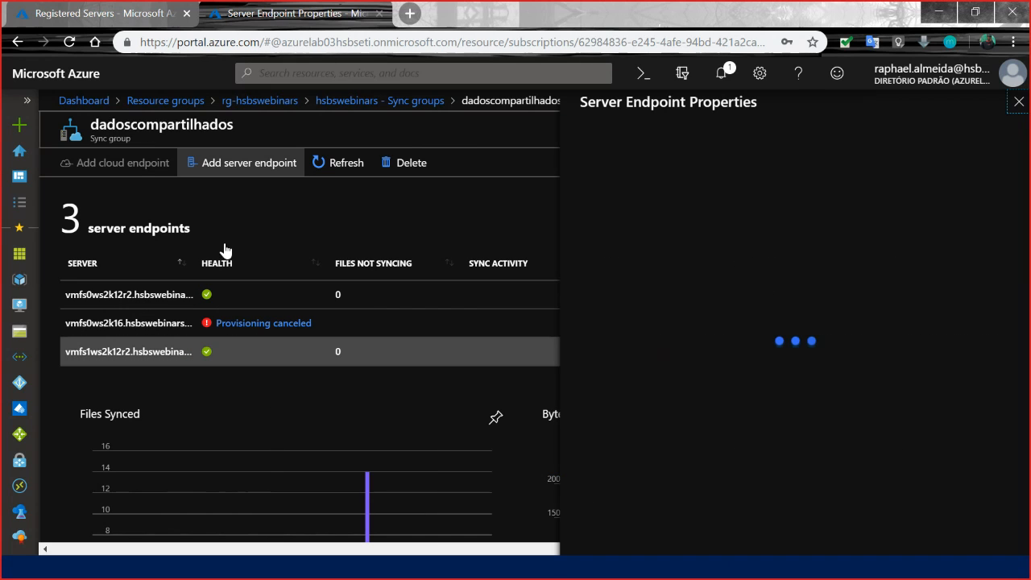
pyautogui.click(1020, 105)
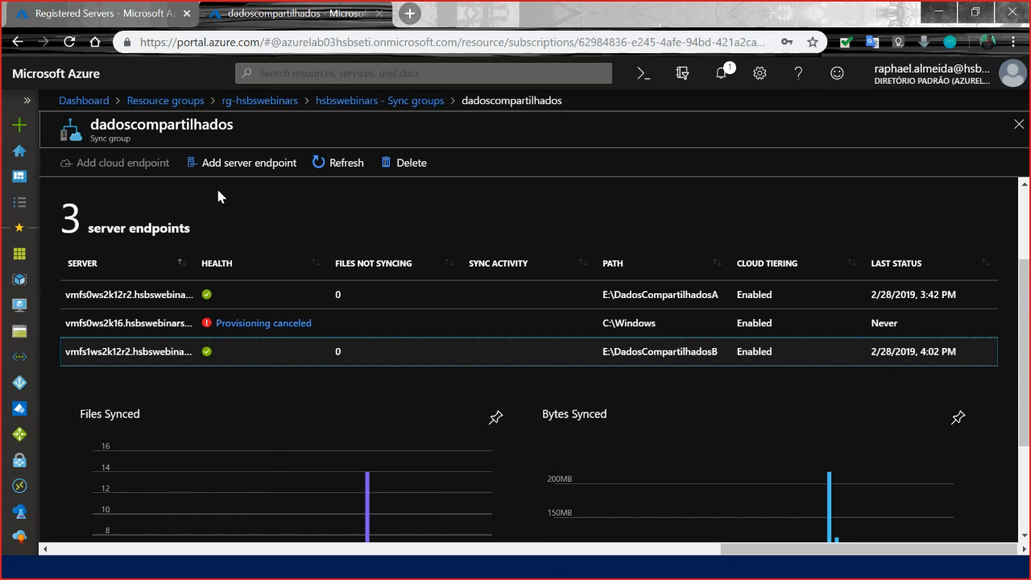
pyautogui.scroll(-2, 402, 346)
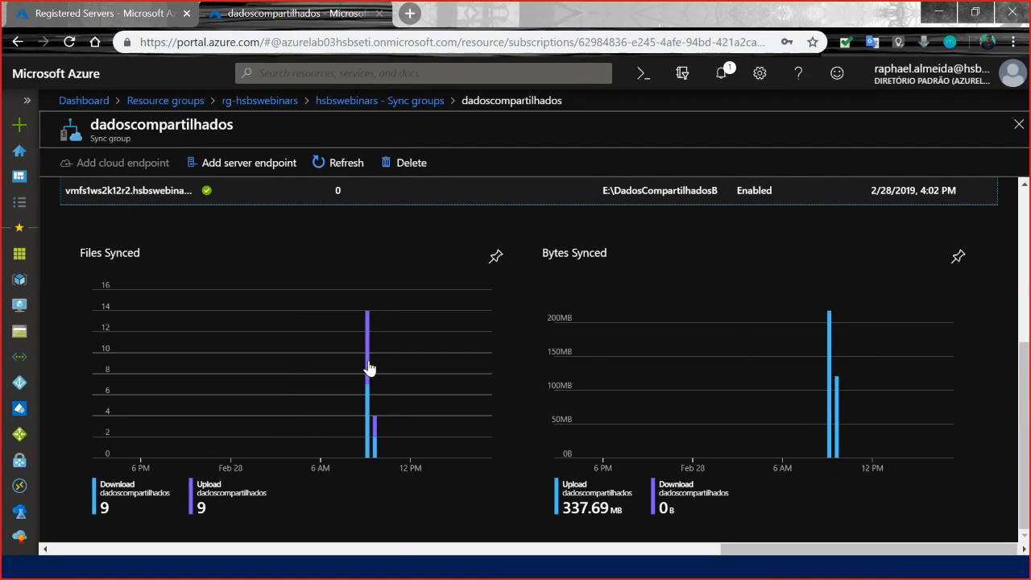
pyautogui.scroll(4, 366, 367)
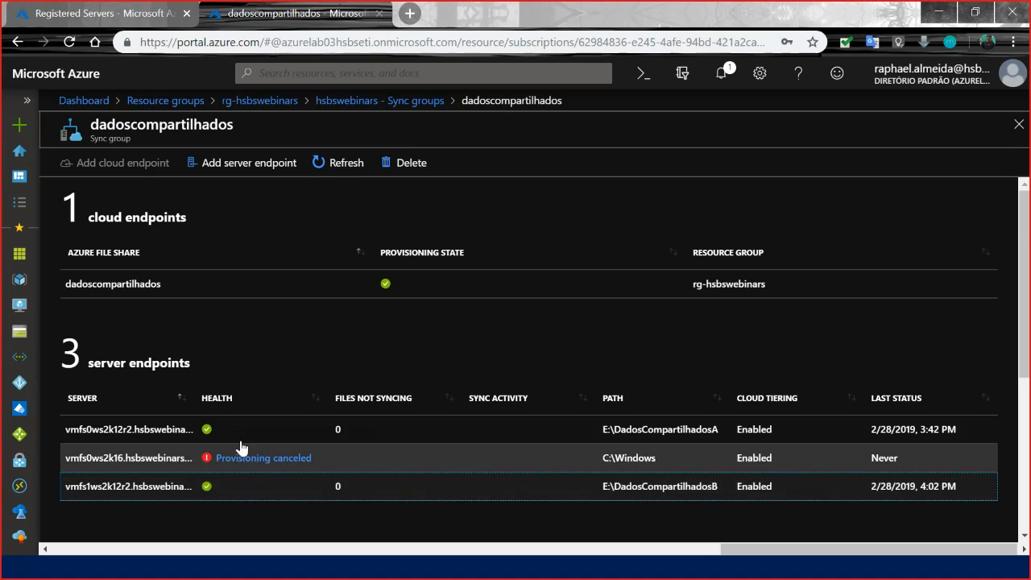
pyautogui.scroll(-1, 226, 407)
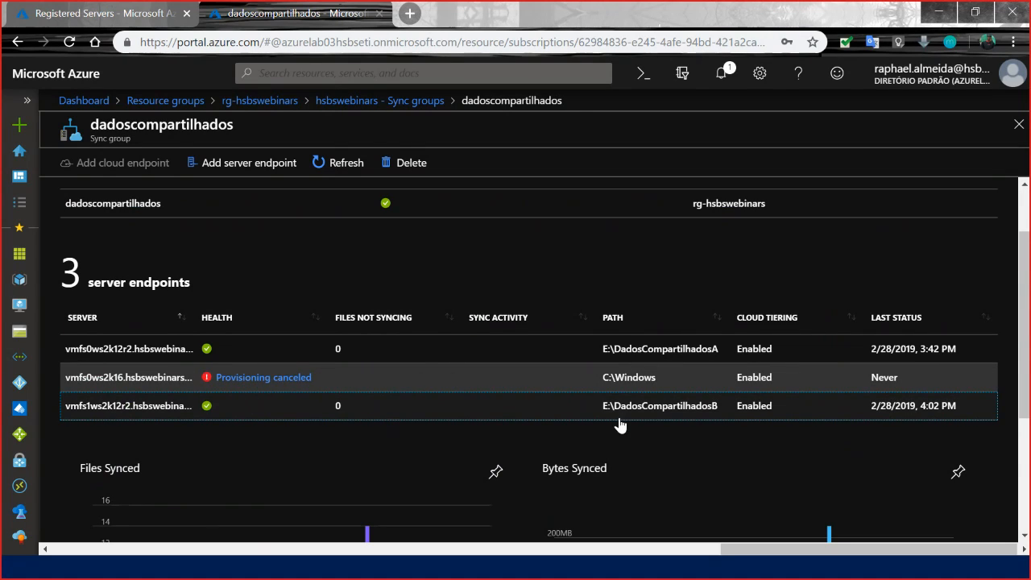
pyautogui.scroll(-1, 615, 435)
pyautogui.scroll(3, 532, 457)
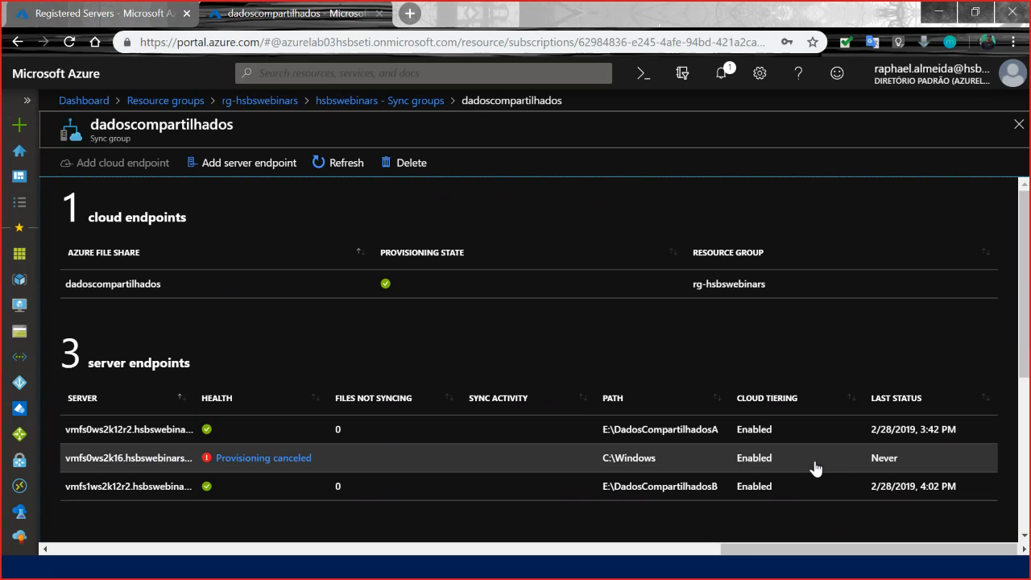
# Check the stages in the C:\Windows endpoint's alert details once more and close them.
pyautogui.click(296, 462)
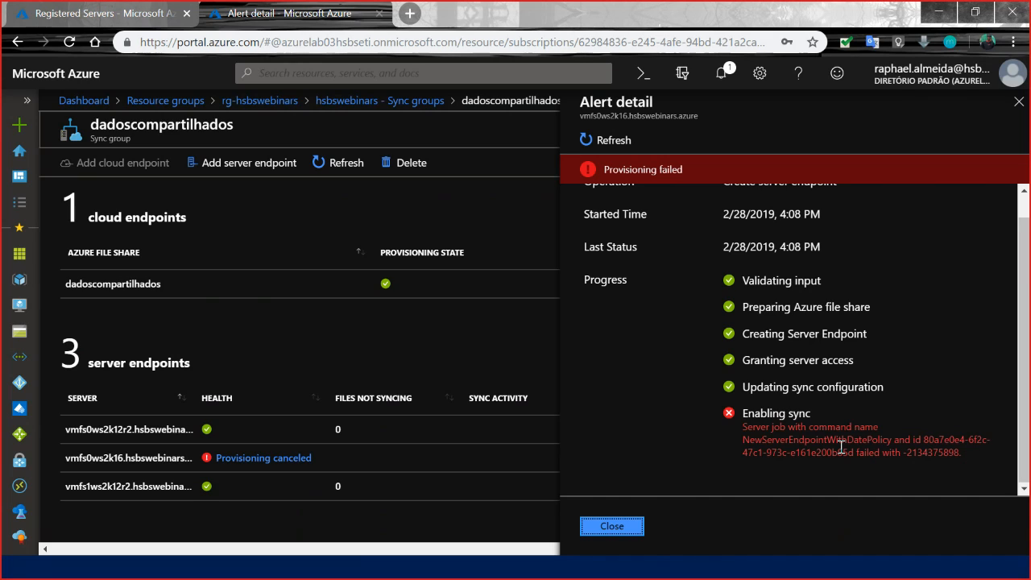
pyautogui.scroll(1, 840, 445)
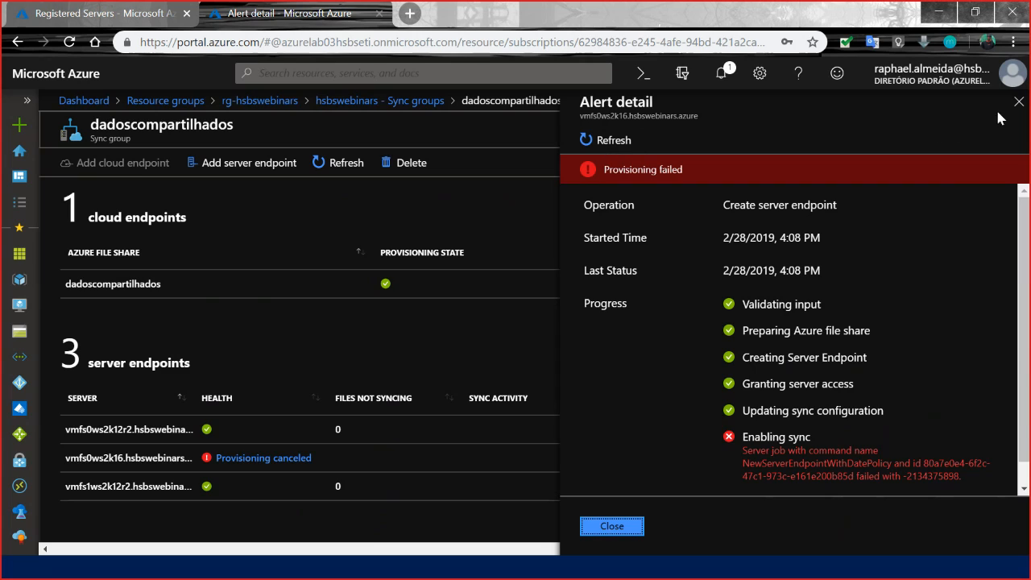
pyautogui.click(1019, 101)
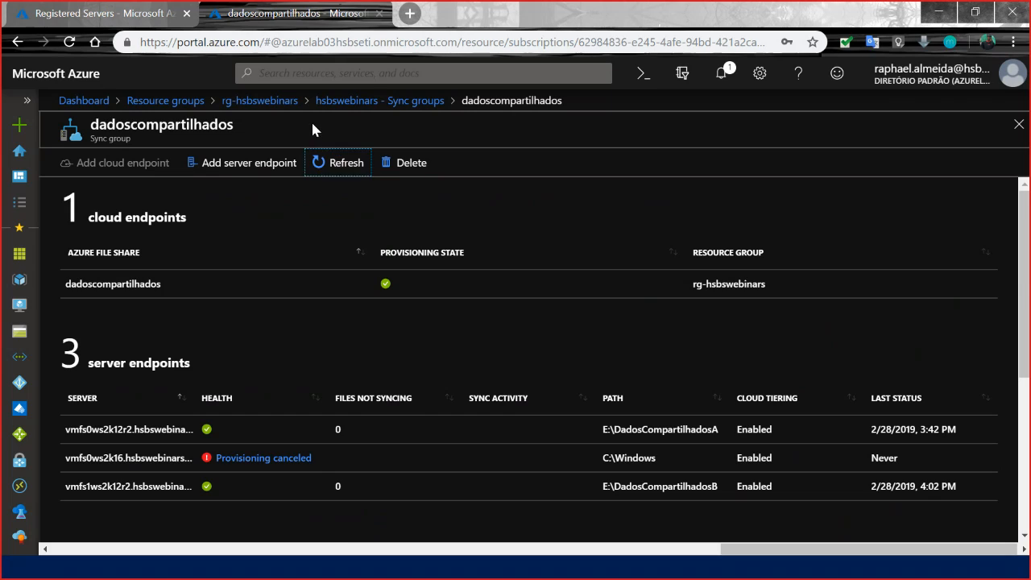
# Highlight the sync group's name, then briefly open and close the C:\Windows endpoint's alert details.
pyautogui.doubleClick(200, 123)
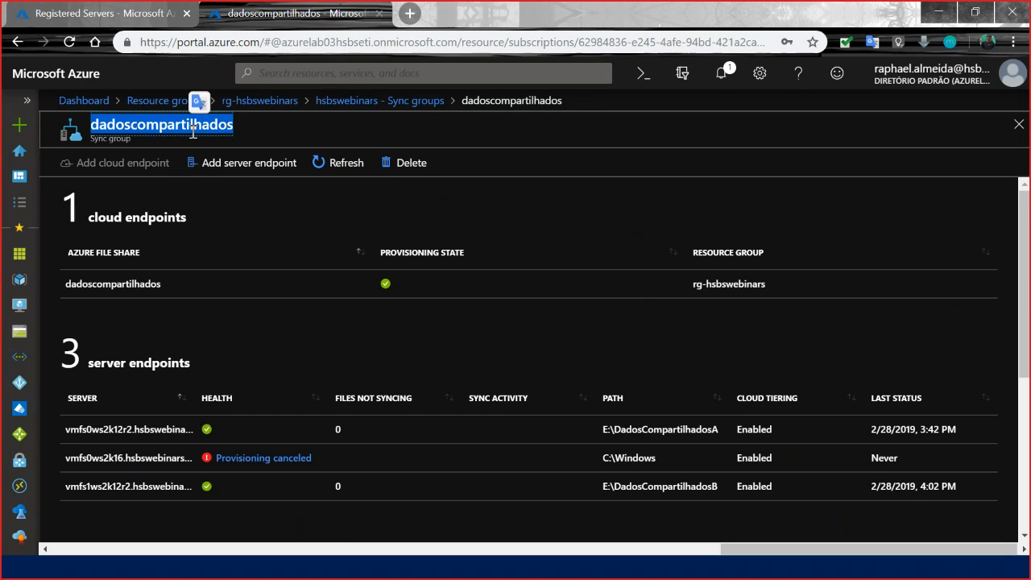
pyautogui.click(200, 121)
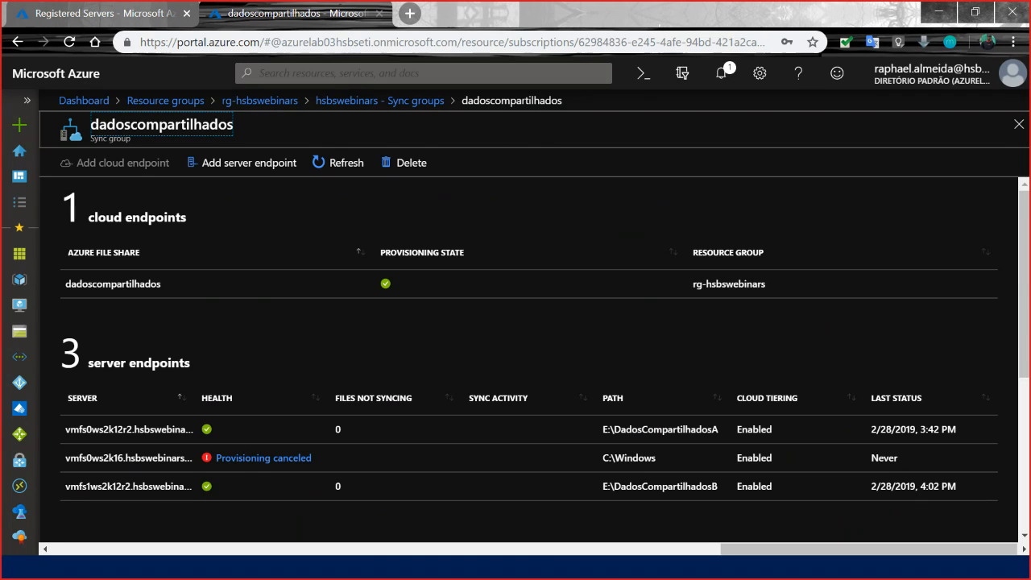
pyautogui.click(269, 462)
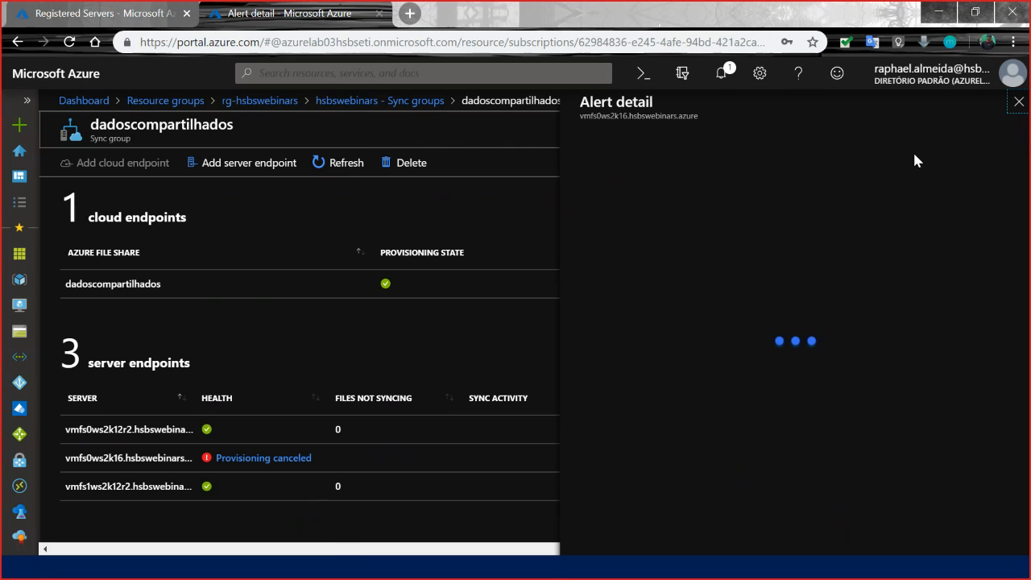
pyautogui.click(1018, 103)
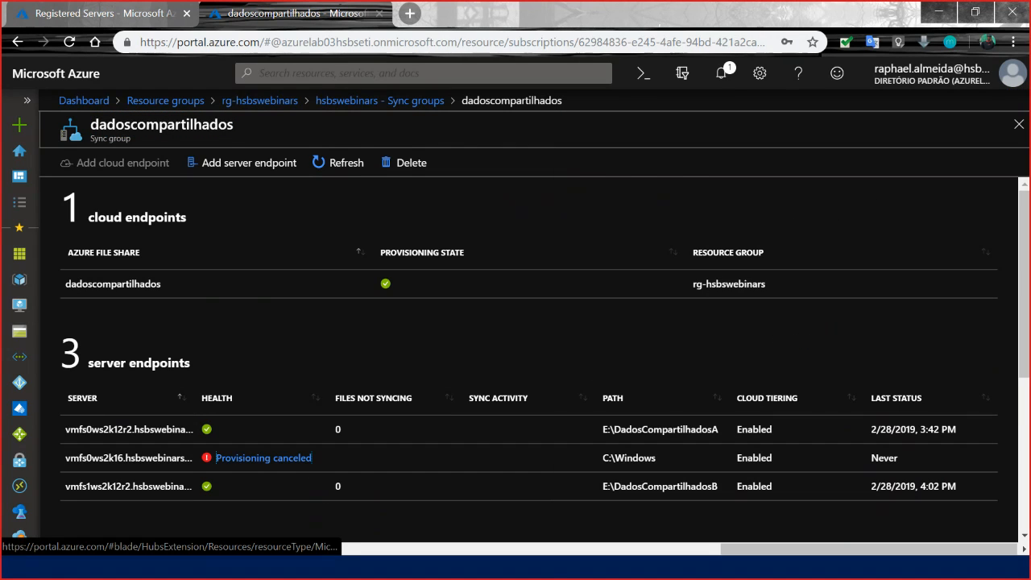